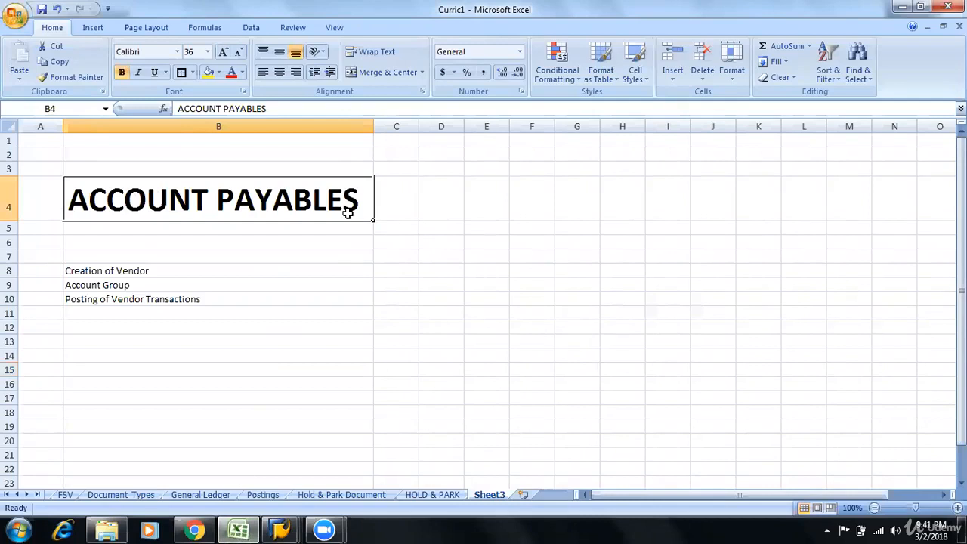
Enter Suppliers/Vendors in cell C6 and widen column C to fit the text
{"action": "left_click", "coordinate": [398, 210]}
{"action": "left_click", "coordinate": [483, 212]}
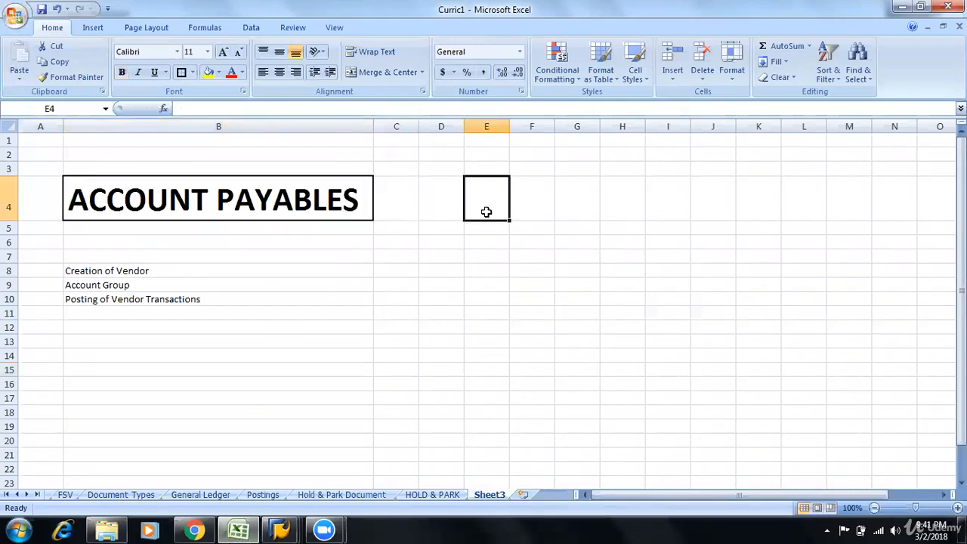
{"action": "left_click", "coordinate": [415, 243]}
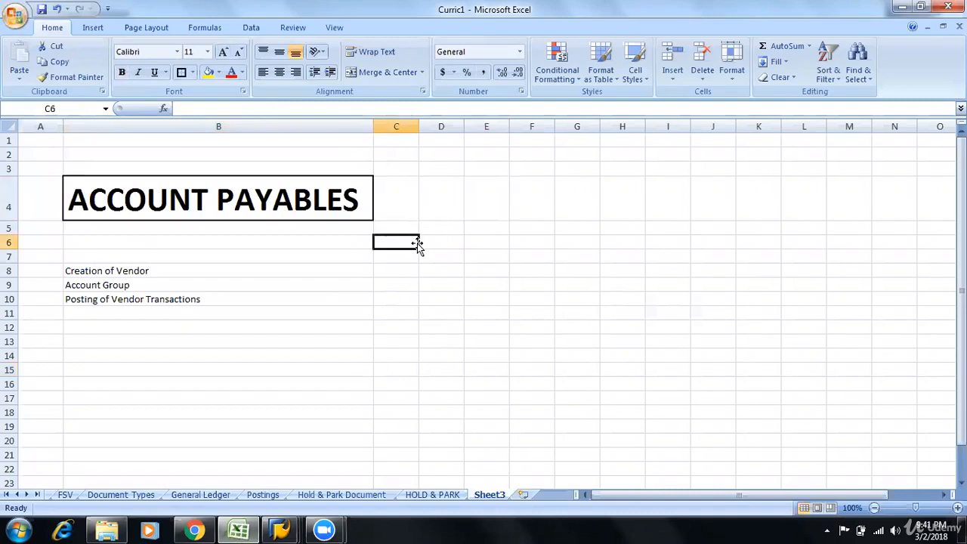
{"action": "type", "text": "Suppliers"}
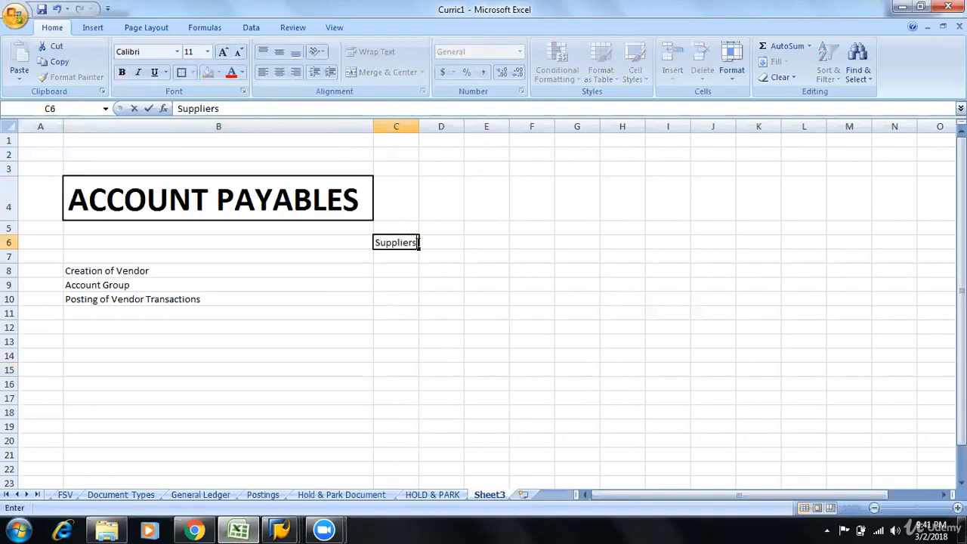
{"action": "type", "text": "/Vend"}
{"action": "key", "text": "BackSpace"}
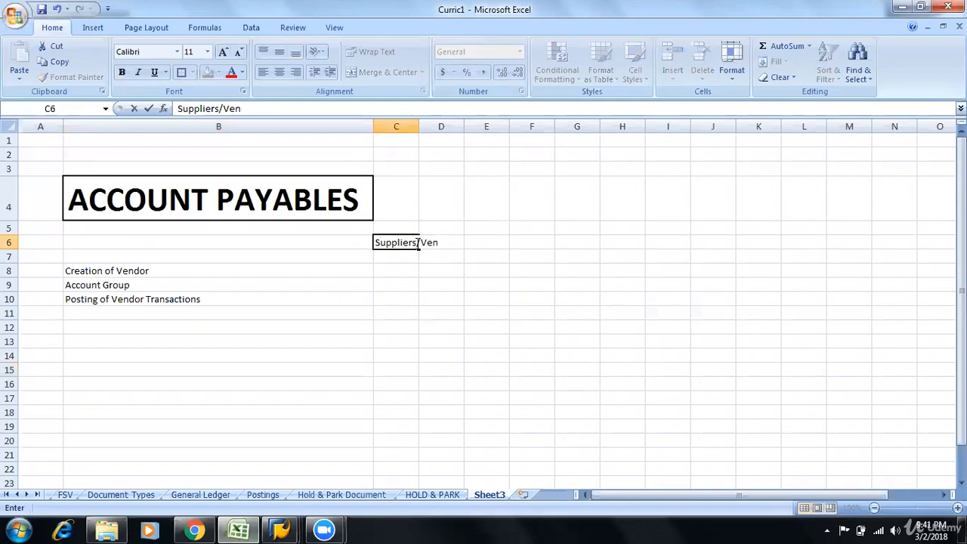
{"action": "type", "text": "dors"}
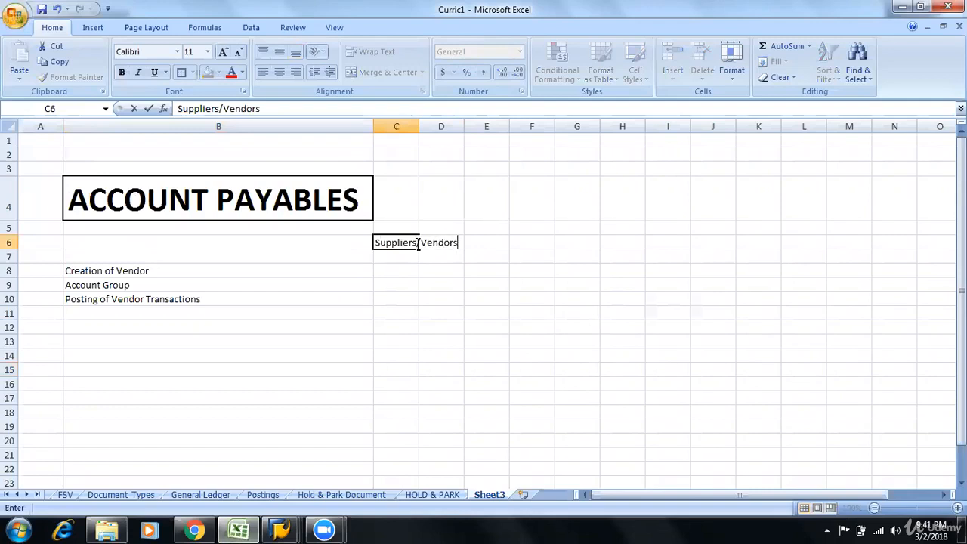
{"action": "key", "text": "Tab"}
{"action": "key", "text": "Tab"}
{"action": "key", "text": "Tab"}
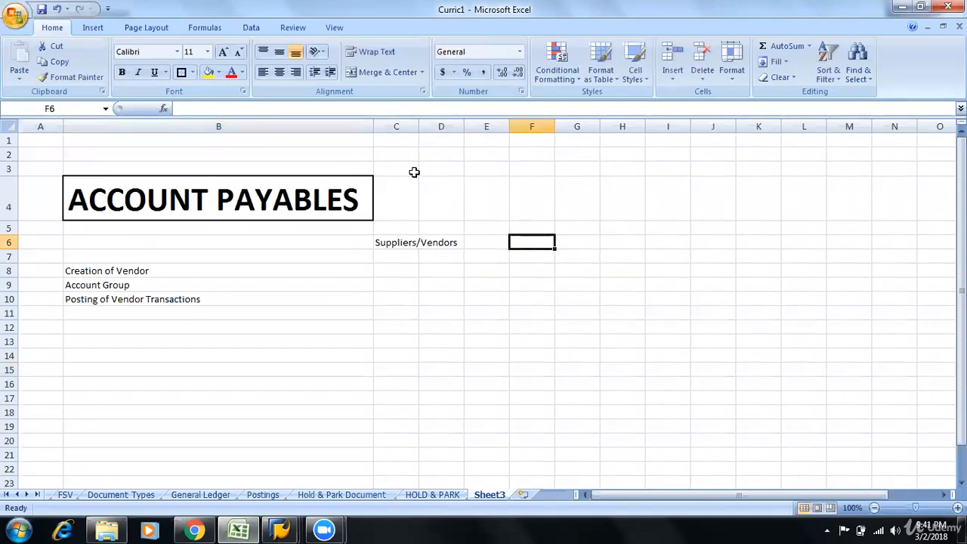
{"action": "double_click", "coordinate": [419, 126]}
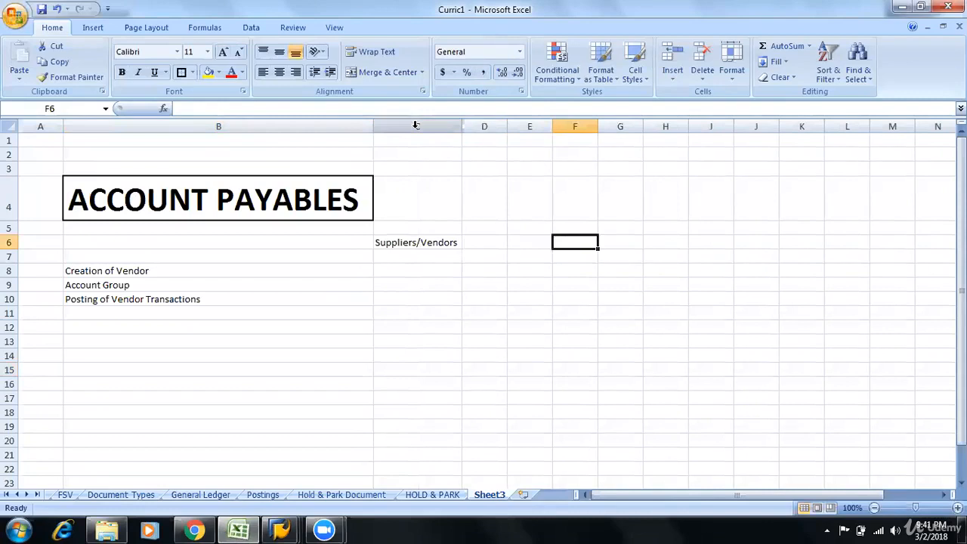
{"action": "left_click", "coordinate": [419, 243]}
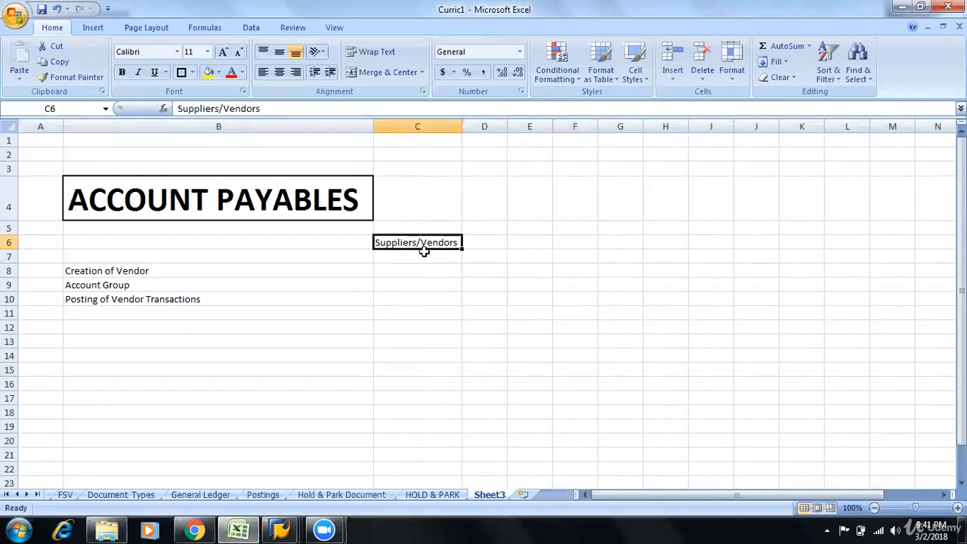
Enter the text "Invoicing, Payment, Downpayments, reversals" in cell E7
{"action": "left_click", "coordinate": [531, 251]}
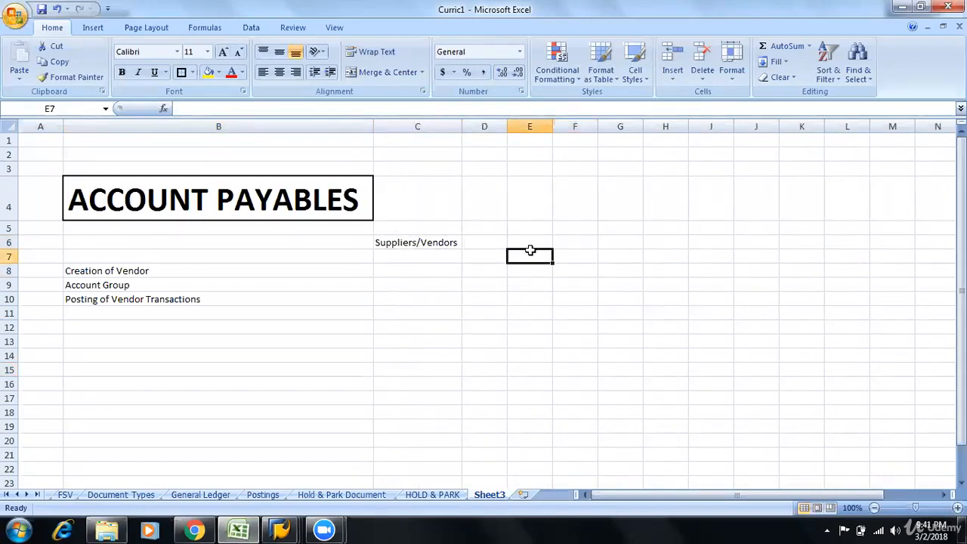
{"action": "type", "text": "Invoicing"}
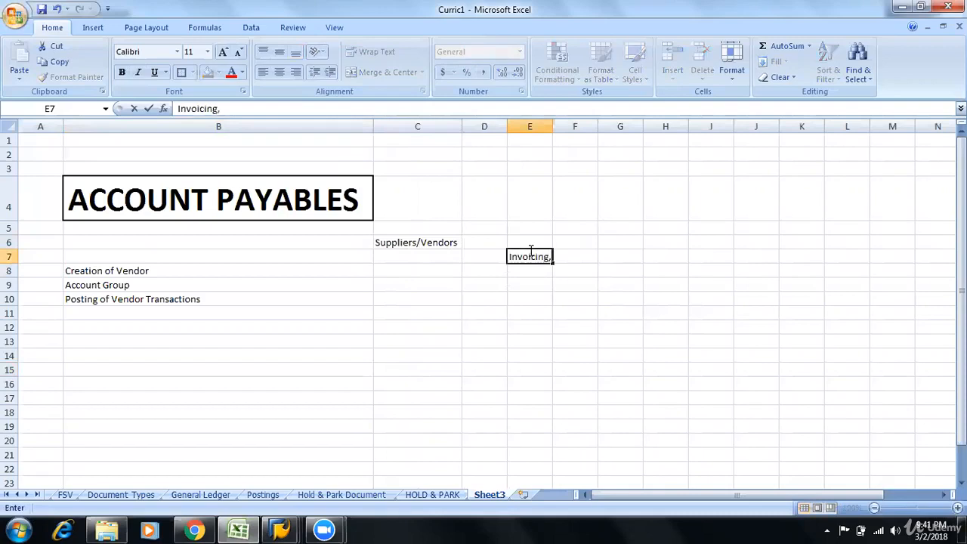
{"action": "type", "text": ", Payment"}
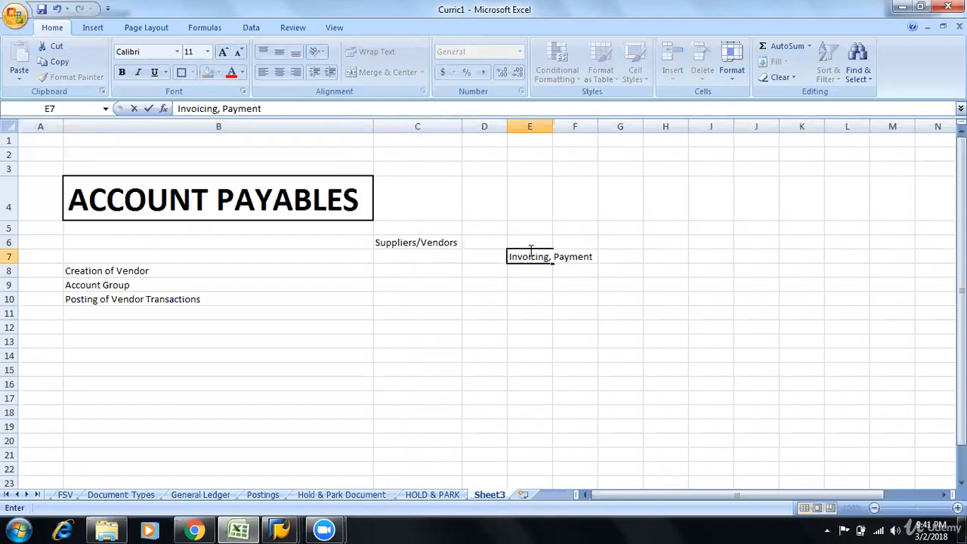
{"action": "type", "text": ", Downpaymen"}
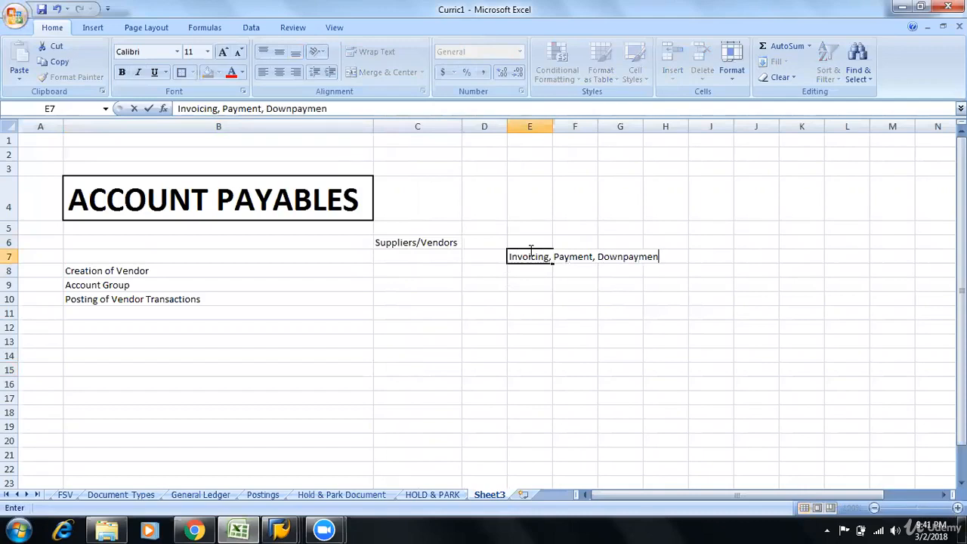
{"action": "type", "text": "ts, reversals"}
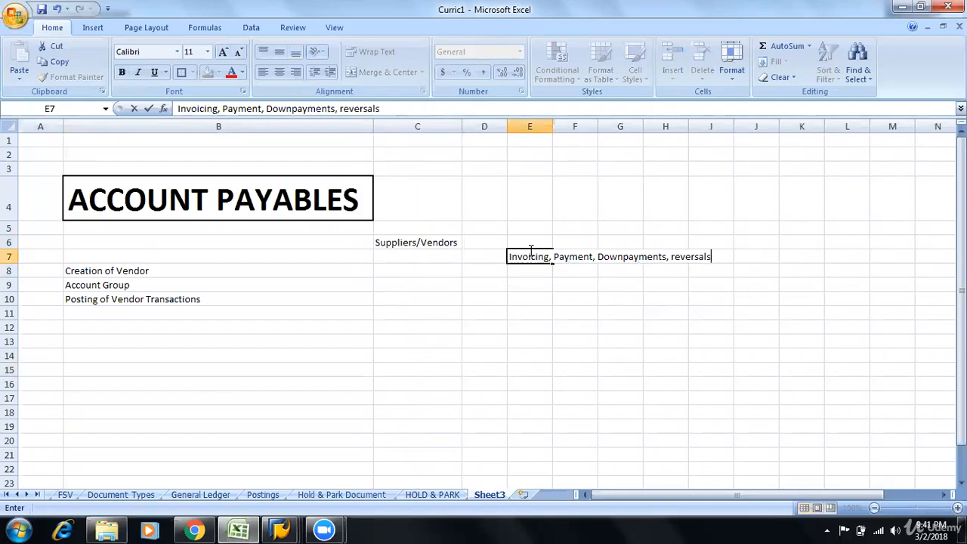
{"action": "key", "text": "Return"}
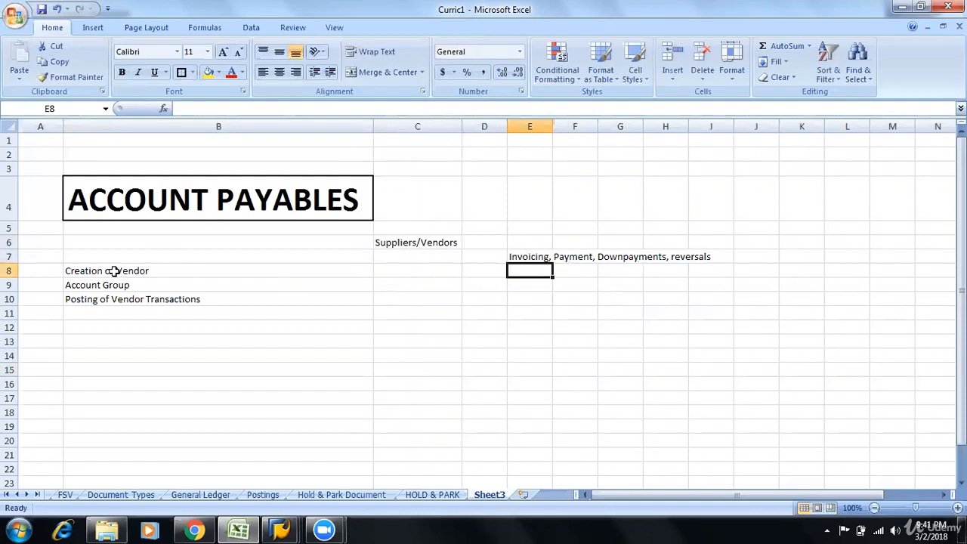
{"action": "left_click", "coordinate": [133, 286]}
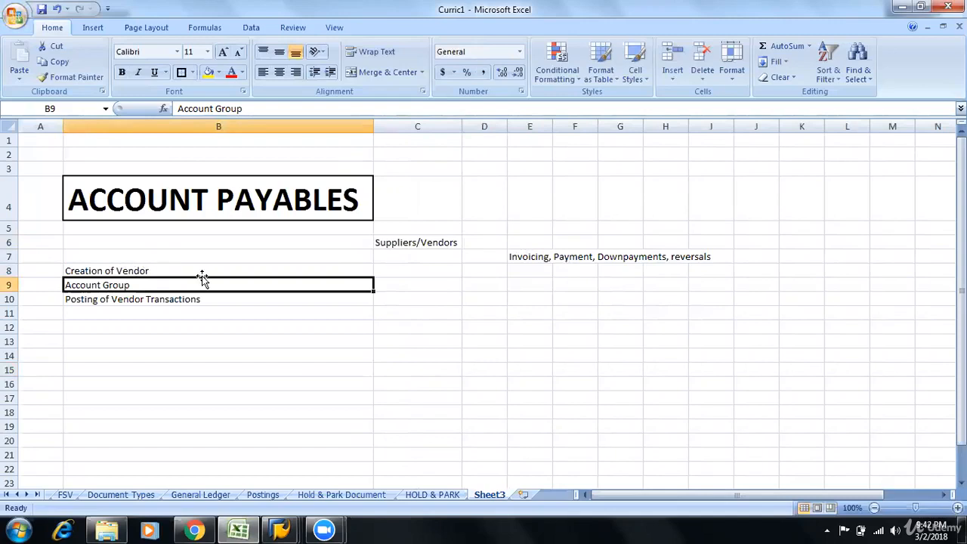
{"action": "left_click", "coordinate": [220, 269]}
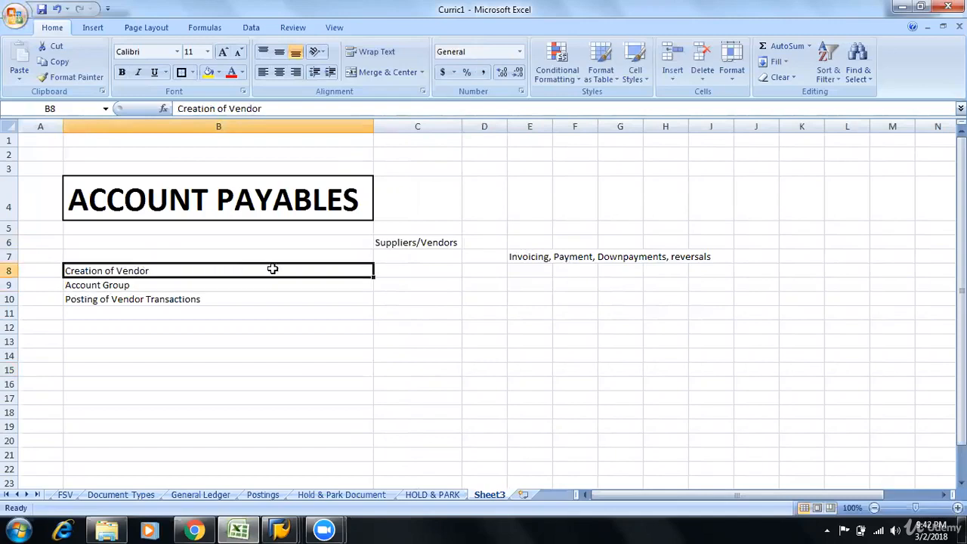
{"action": "left_click", "coordinate": [527, 246]}
{"action": "left_click", "coordinate": [532, 258]}
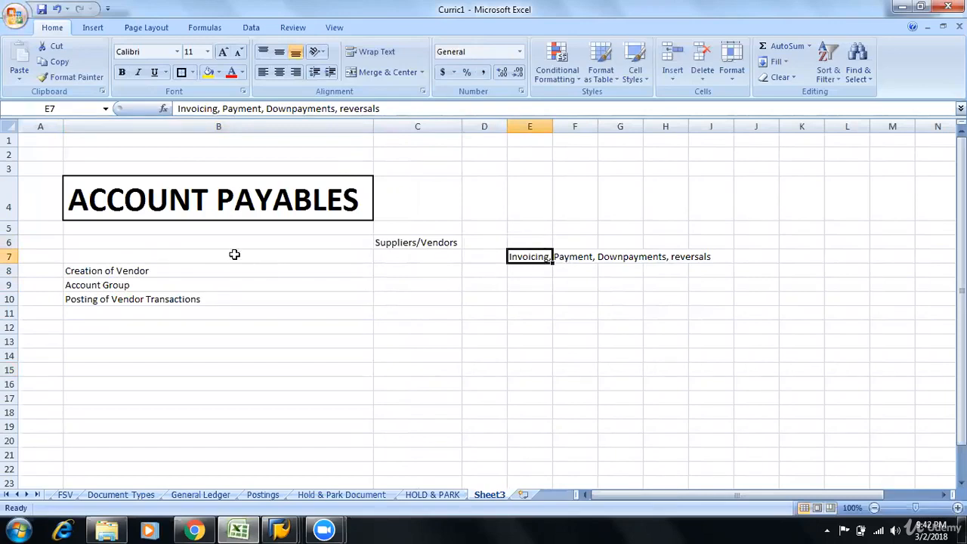
{"action": "left_click", "coordinate": [156, 273]}
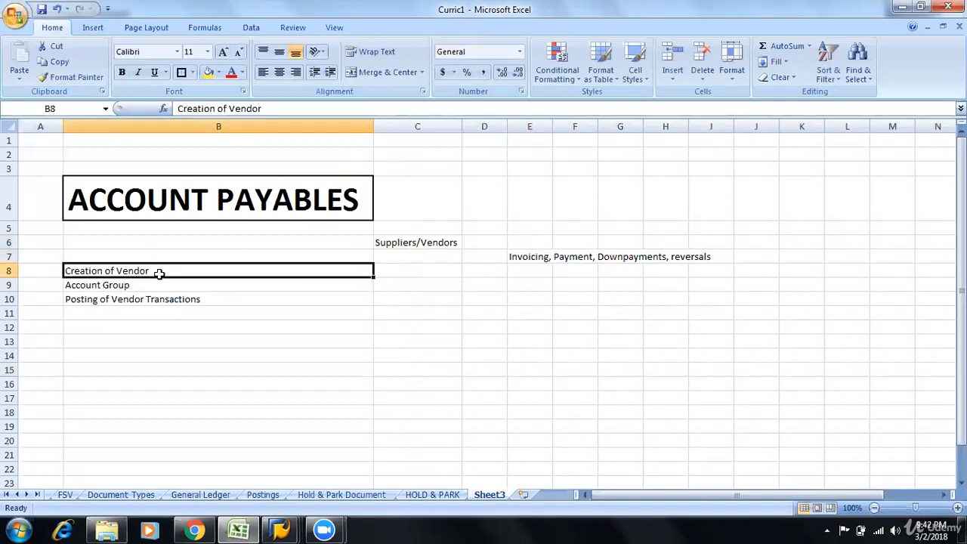
{"action": "left_click", "coordinate": [155, 289]}
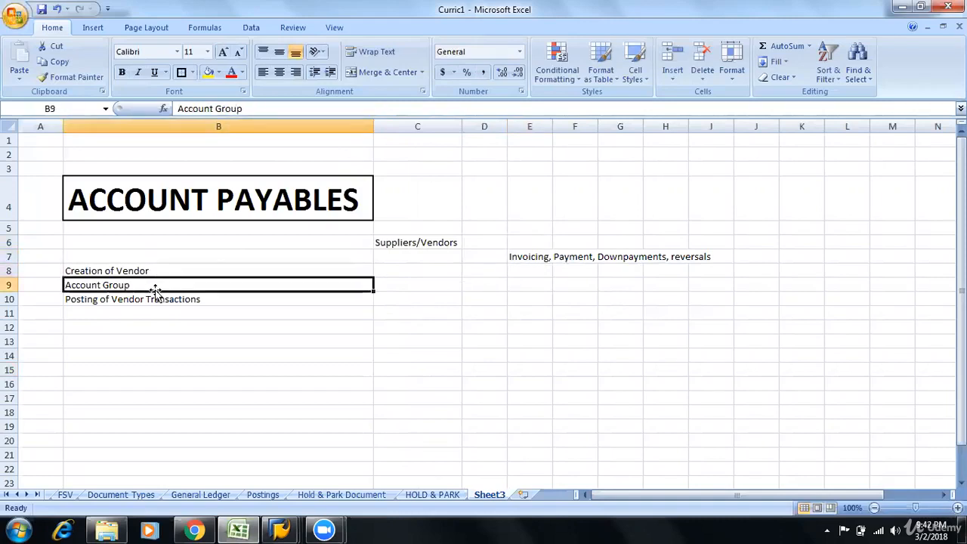
Number the Account Group topic as 1 in cell A9 and the Creation of Vendor topic as 2 in cell A8
{"action": "left_click", "coordinate": [36, 286]}
{"action": "left_click", "coordinate": [55, 299]}
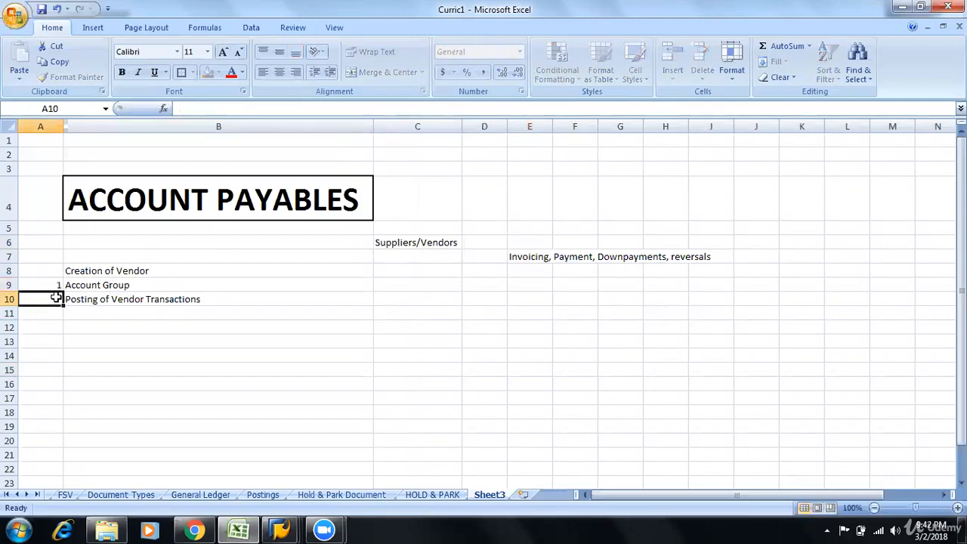
{"action": "left_click", "coordinate": [56, 286]}
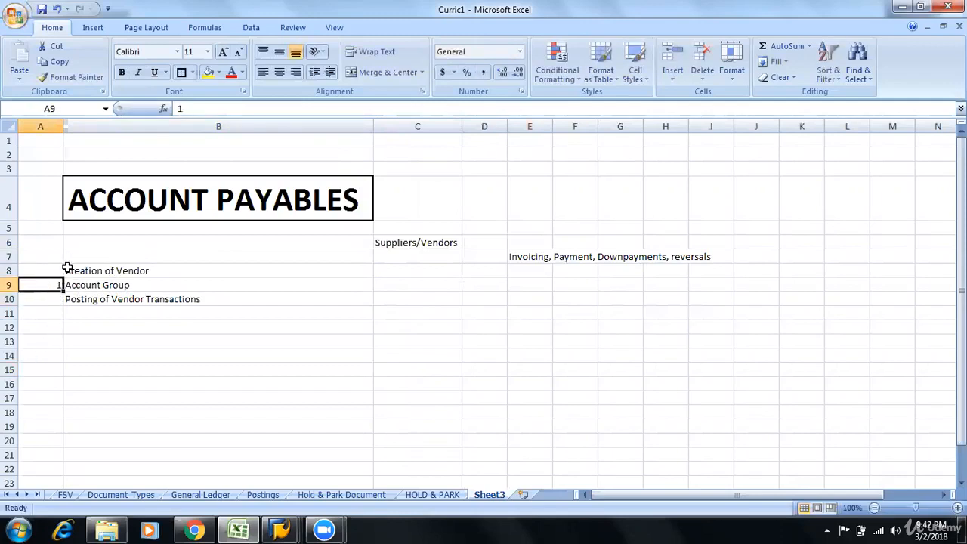
{"action": "left_click", "coordinate": [75, 270]}
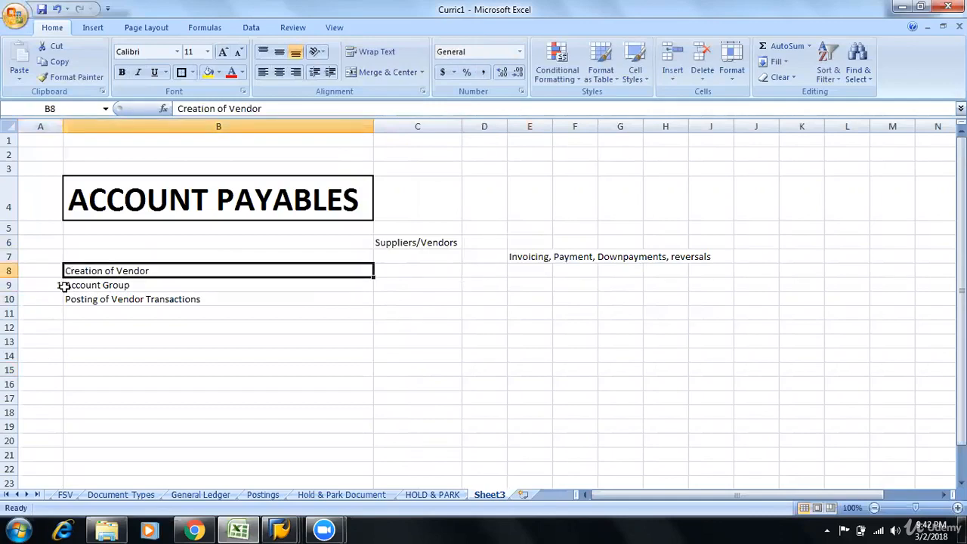
{"action": "left_click", "coordinate": [86, 285]}
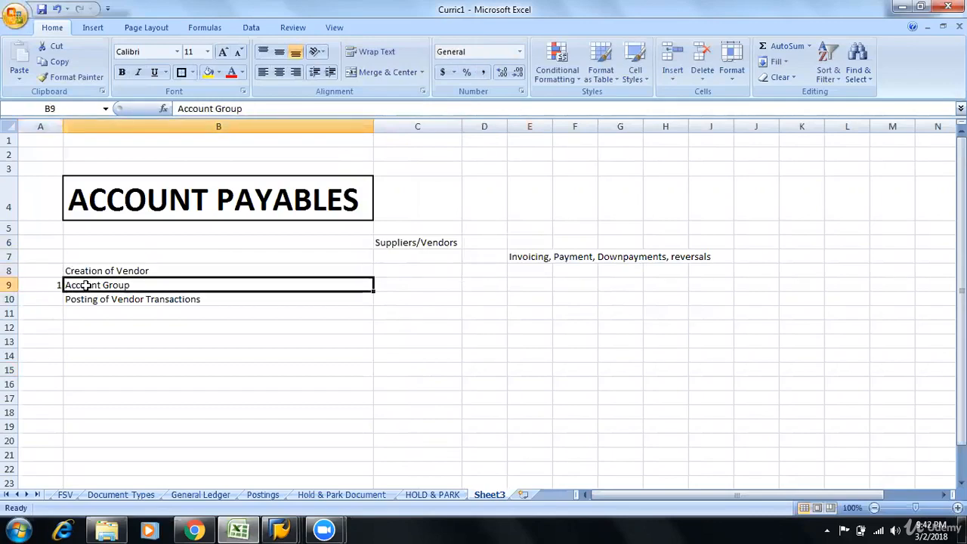
{"action": "left_click", "coordinate": [45, 272]}
{"action": "type", "text": "2"}
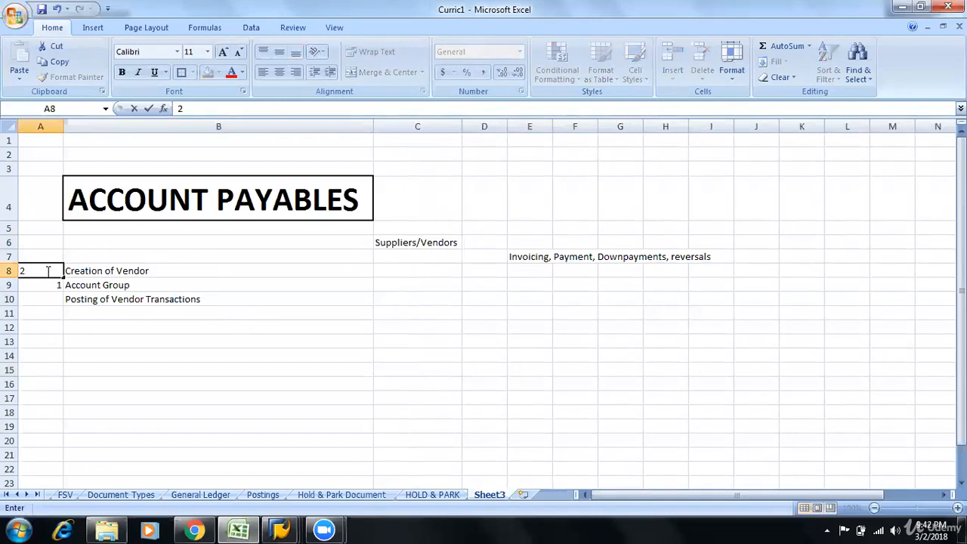
Append (Vendor Master) to the Creation of Vendor entry in cell B8
{"action": "double_click", "coordinate": [162, 272]}
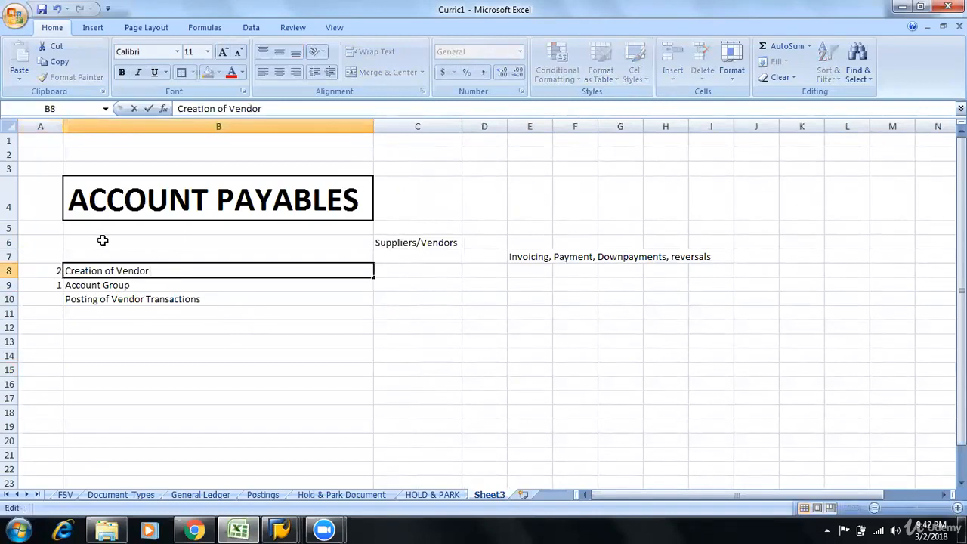
{"action": "type", "text": "(Ven"}
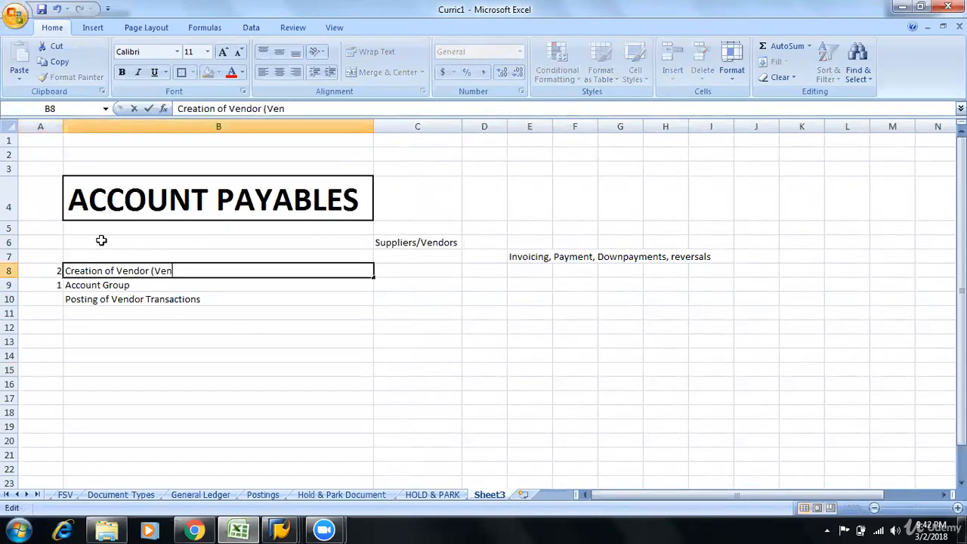
{"action": "type", "text": "dor Master"}
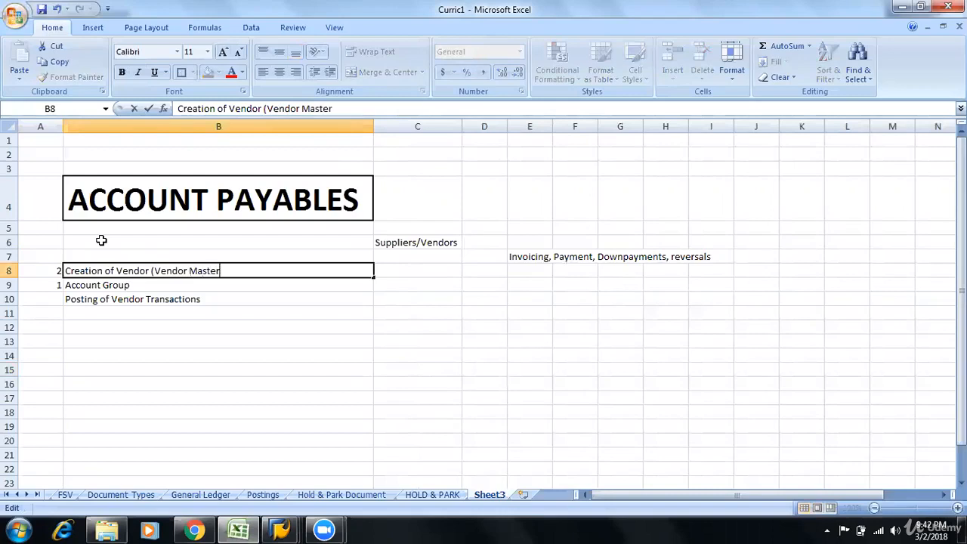
{"action": "type", "text": ")"}
{"action": "key", "text": "Return"}
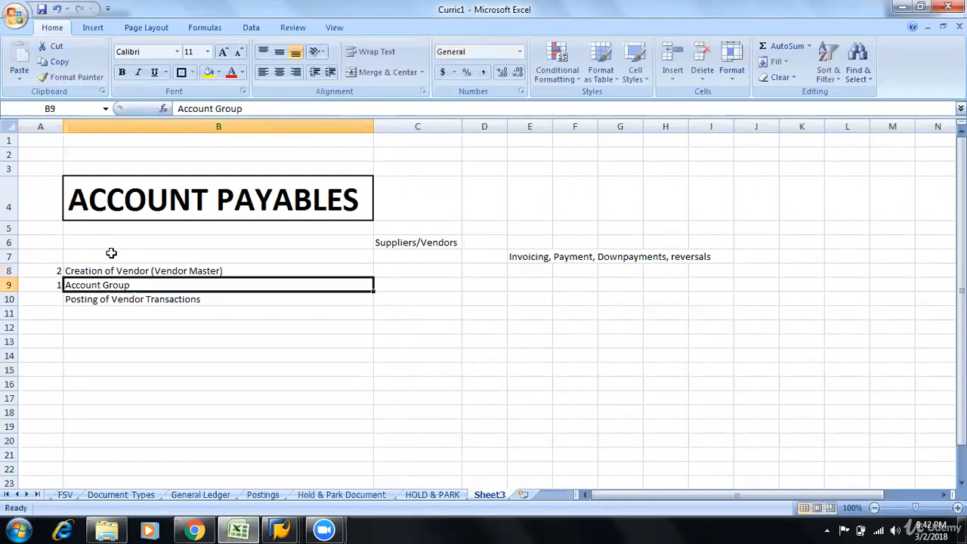
Number the Posting of Vendor Transactions topic as 3 in cell A10
{"action": "left_click", "coordinate": [51, 299]}
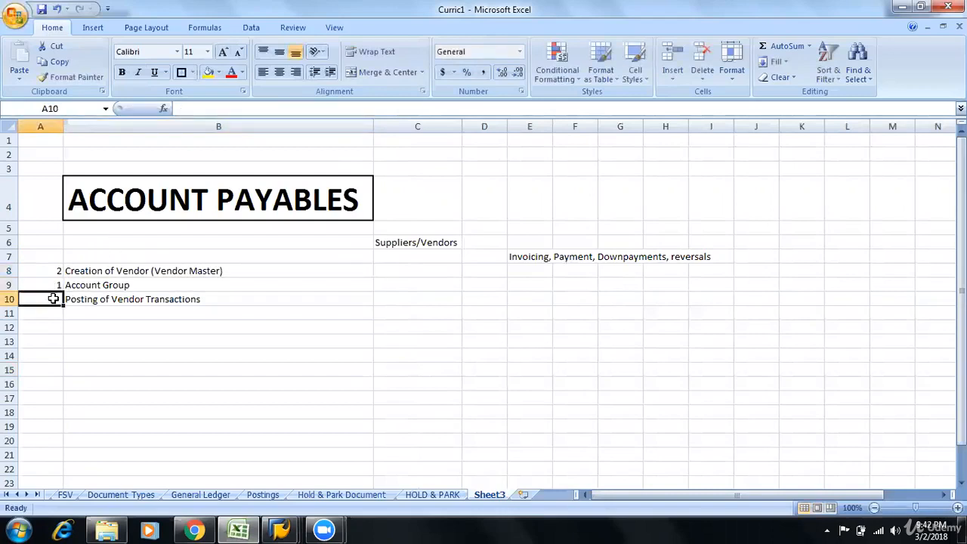
{"action": "type", "text": "3"}
{"action": "left_click", "coordinate": [211, 364]}
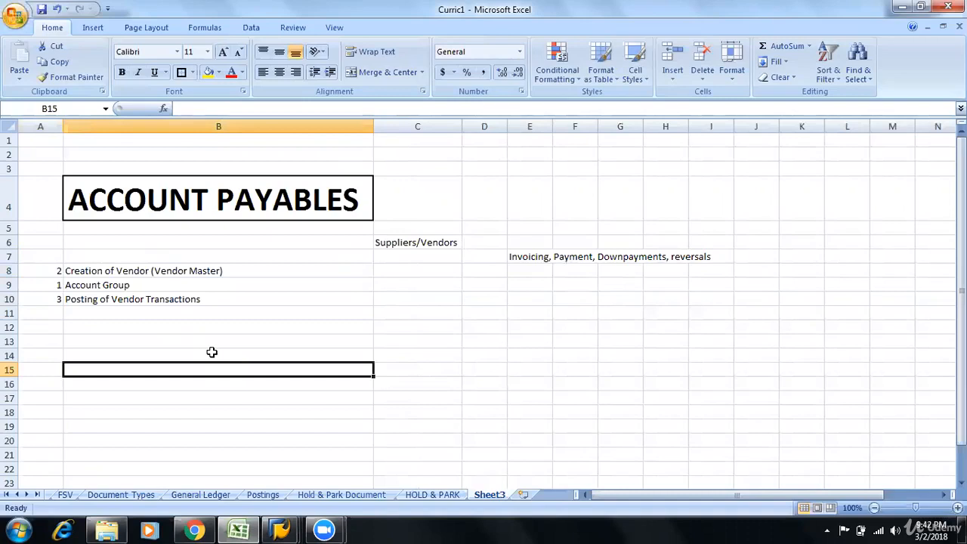
{"action": "left_click", "coordinate": [215, 285]}
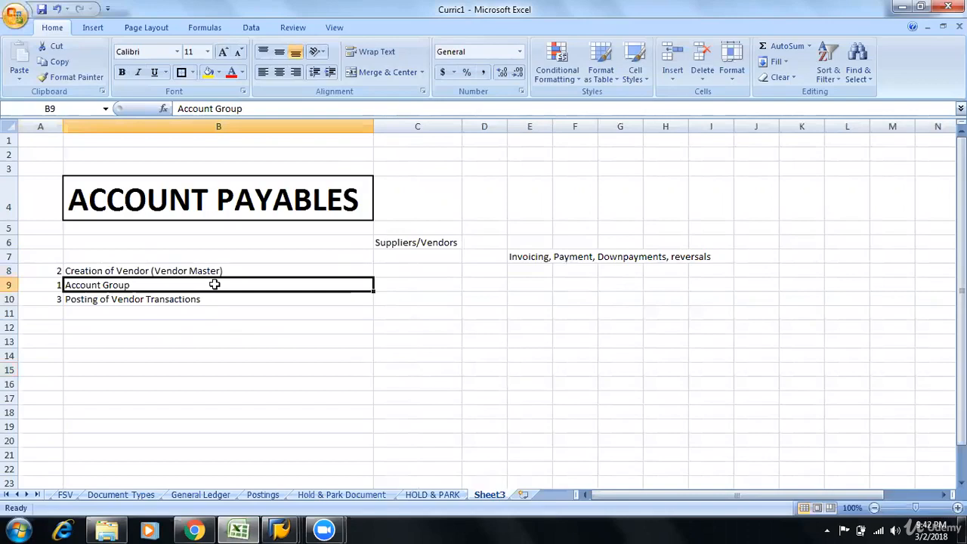
Insert a blank row above the Posting of Vendor Transactions row
{"action": "left_click", "coordinate": [11, 299]}
{"action": "right_click", "coordinate": [11, 299]}
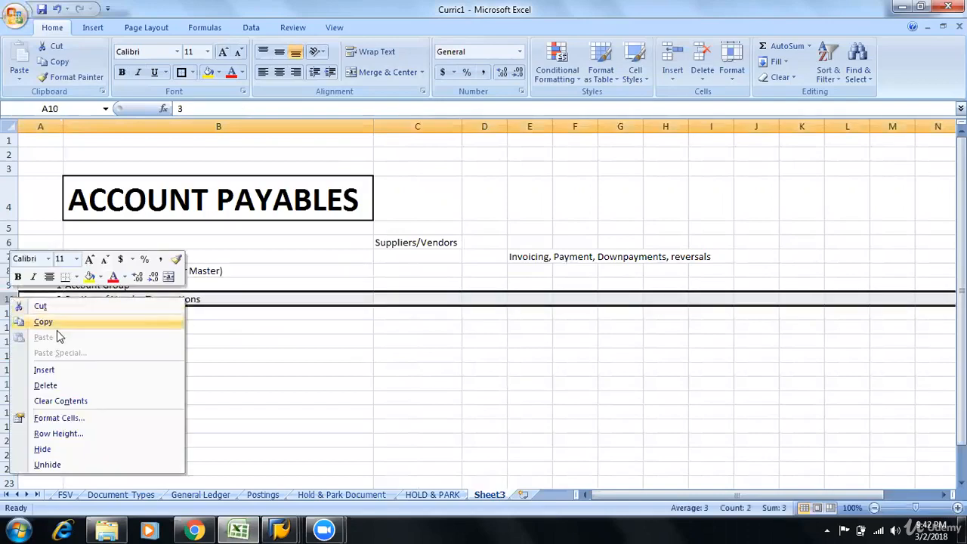
{"action": "left_click", "coordinate": [44, 369]}
Enter the topic Maintaining Tolerances for Vendors in cell B10
{"action": "left_click", "coordinate": [100, 296]}
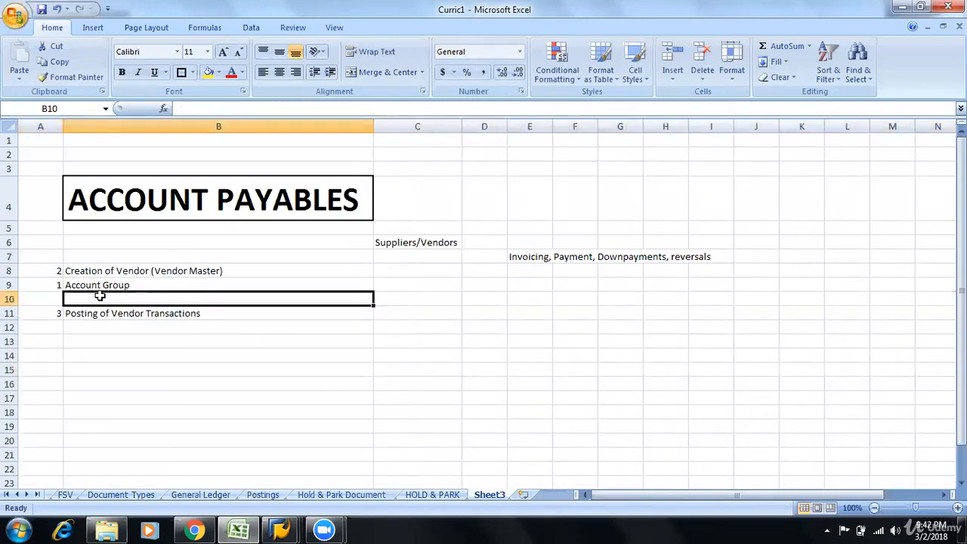
{"action": "type", "text": "Mainting"}
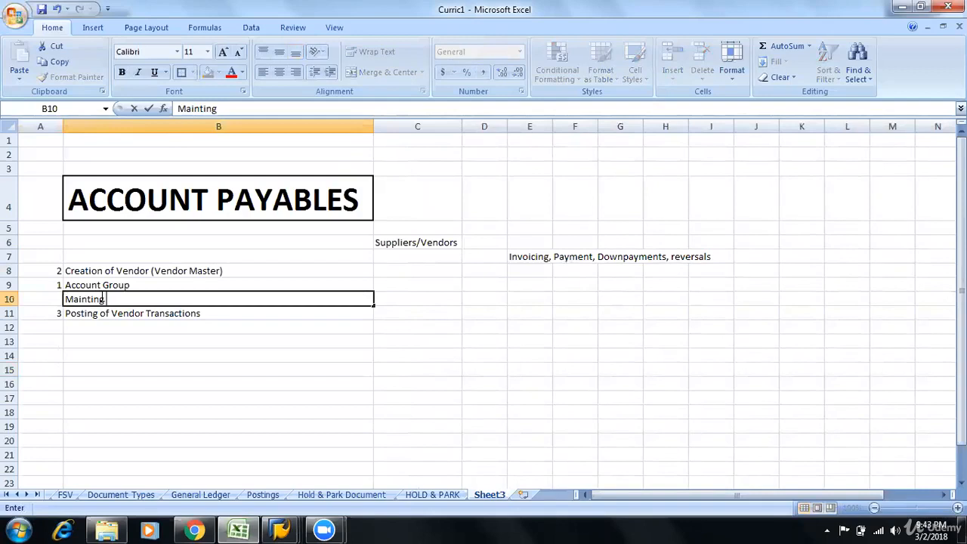
{"action": "key", "text": "BackSpace"}
{"action": "key", "text": "BackSpace"}
{"action": "key", "text": "BackSpace"}
{"action": "type", "text": "aining"}
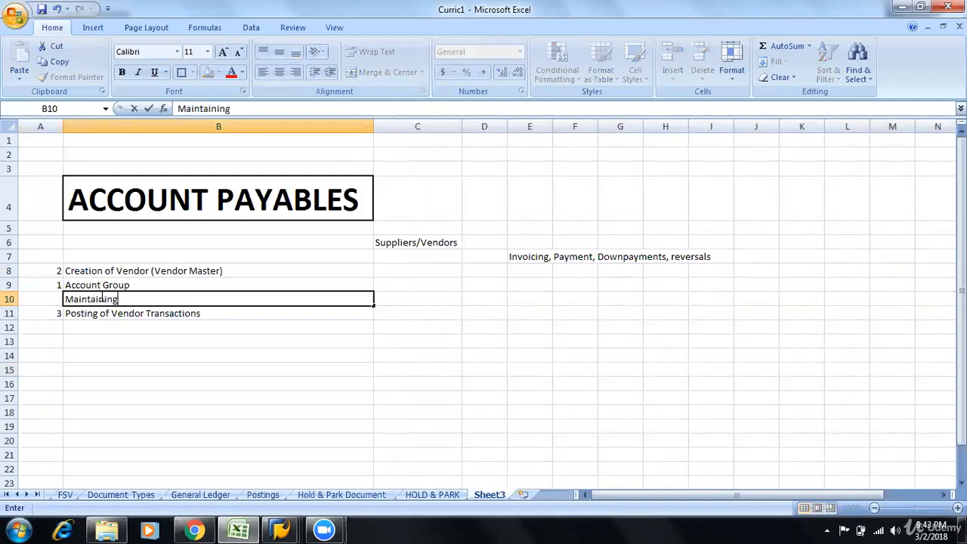
{"action": "type", "text": " Tolerance"}
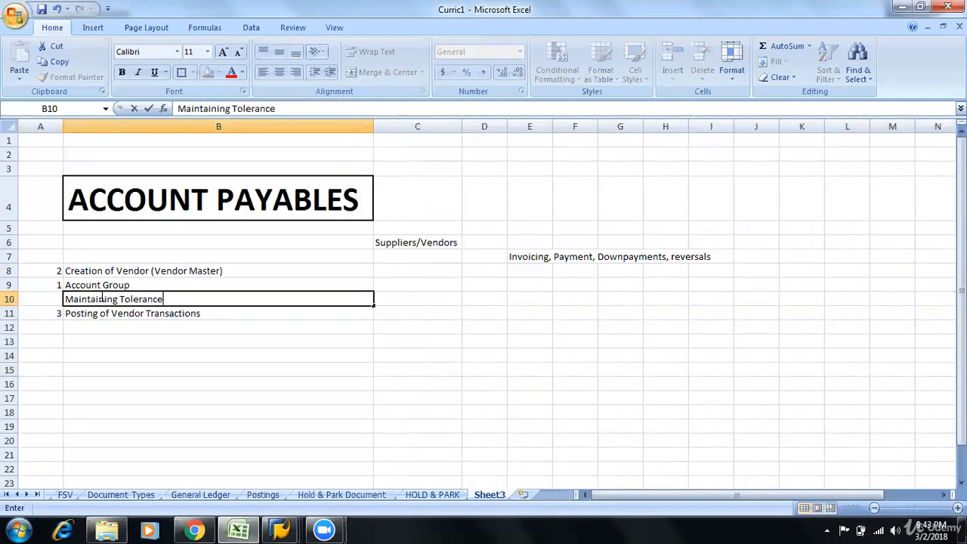
{"action": "type", "text": "s for Vendors"}
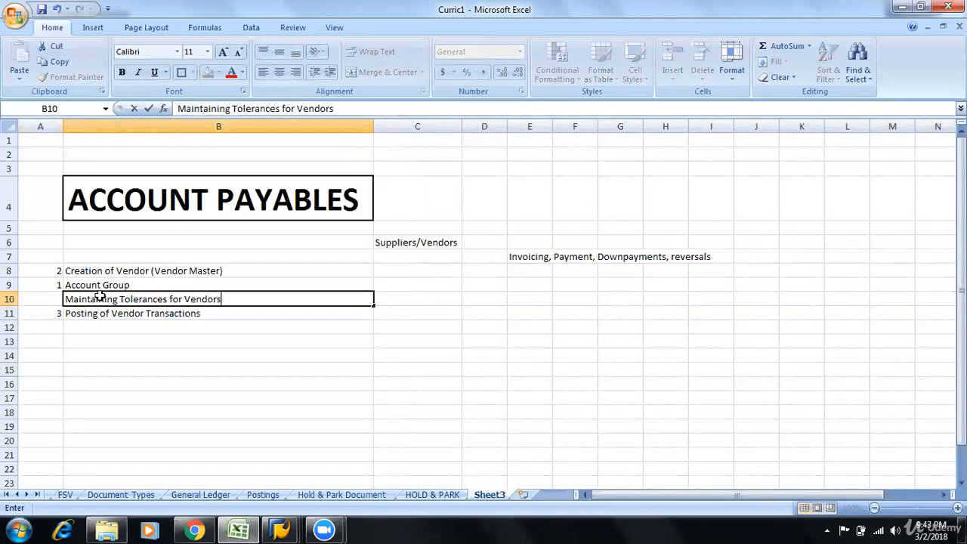
{"action": "key", "text": "Return"}
Append /Customer to the Maintaining Tolerances for Vendors entry in cell B10
{"action": "left_click", "coordinate": [99, 296]}
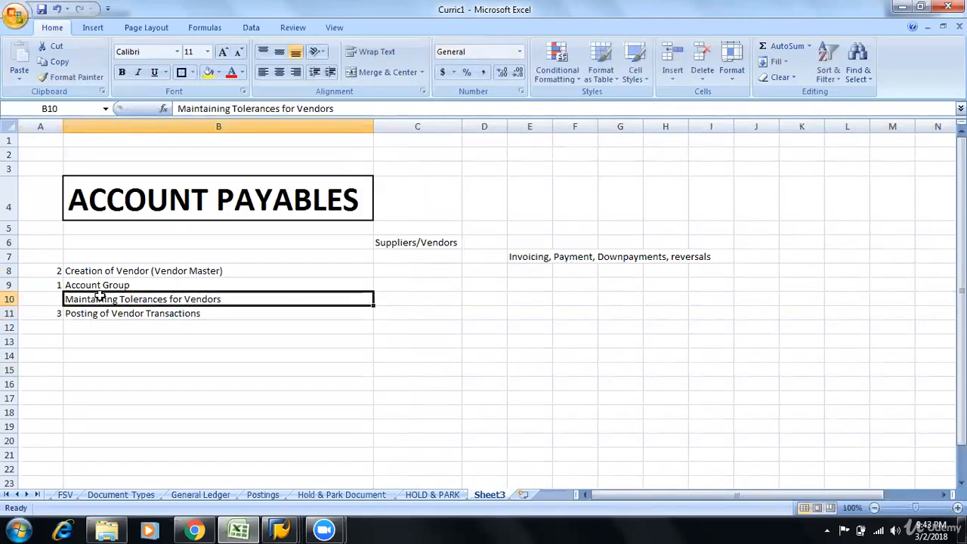
{"action": "key", "text": "F2"}
{"action": "type", "text": "/Customer"}
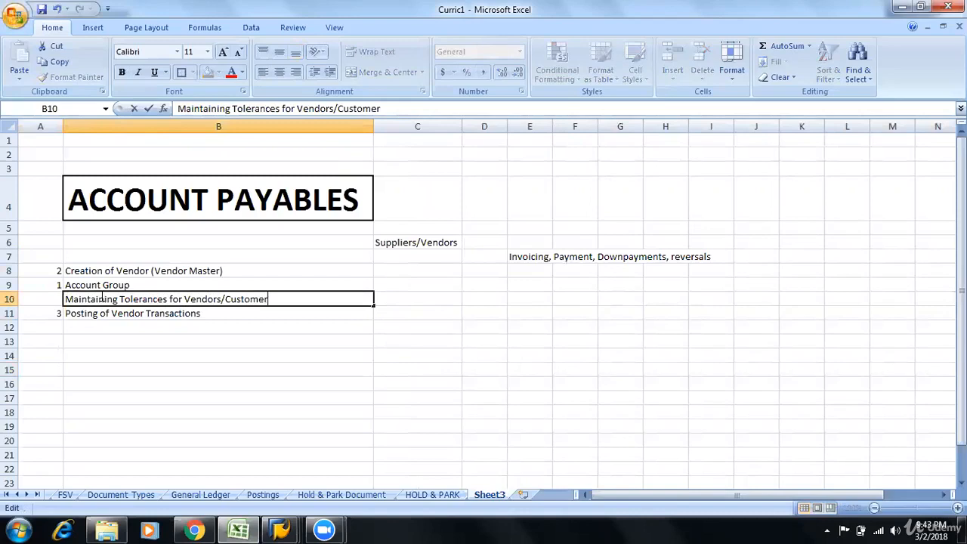
{"action": "key", "text": "Return"}
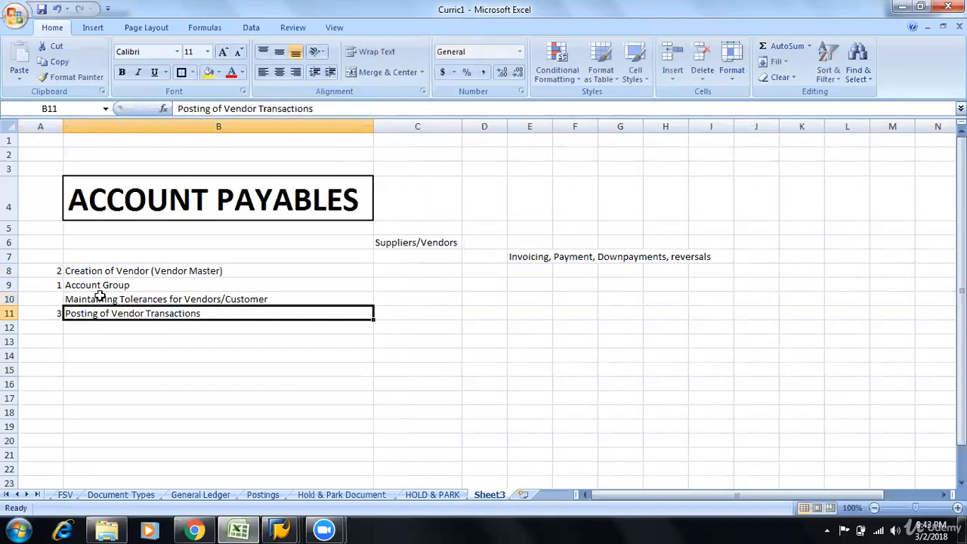
Number the Maintaining Tolerances topic as 3 in cell A10 and the Posting of Vendor Transactions topic as 4 in cell A11
{"action": "key", "text": "Up"}
{"action": "key", "text": "Left"}
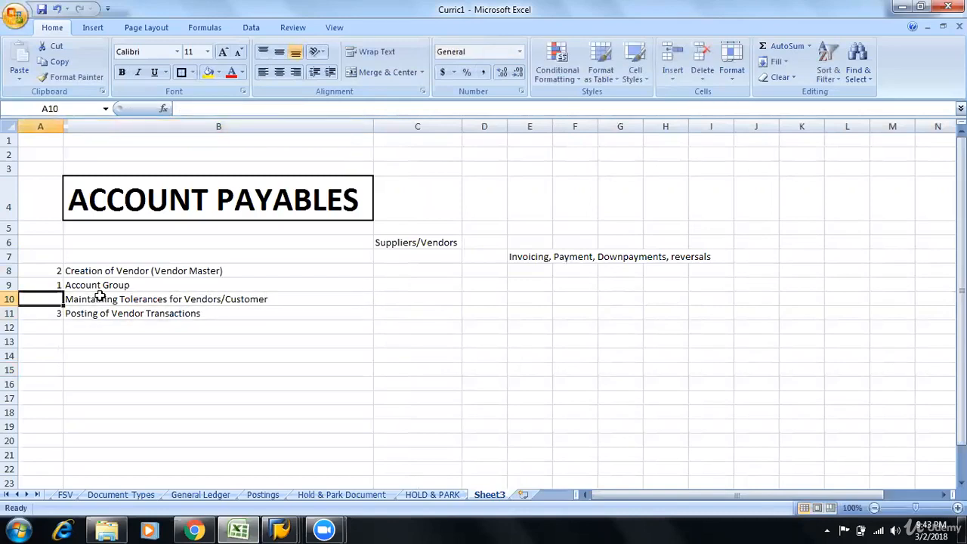
{"action": "type", "text": "3"}
{"action": "key", "text": "Return"}
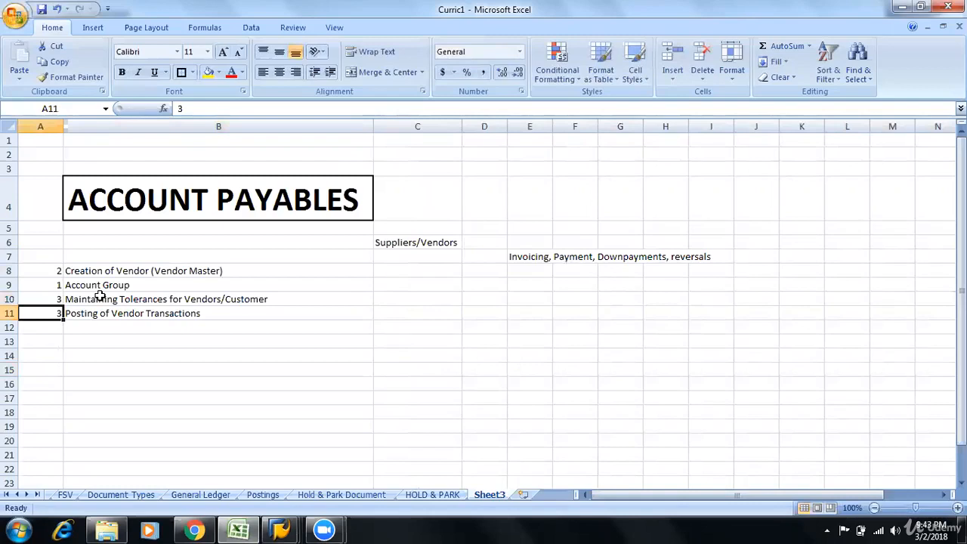
{"action": "type", "text": "4"}
{"action": "key", "text": "Return"}
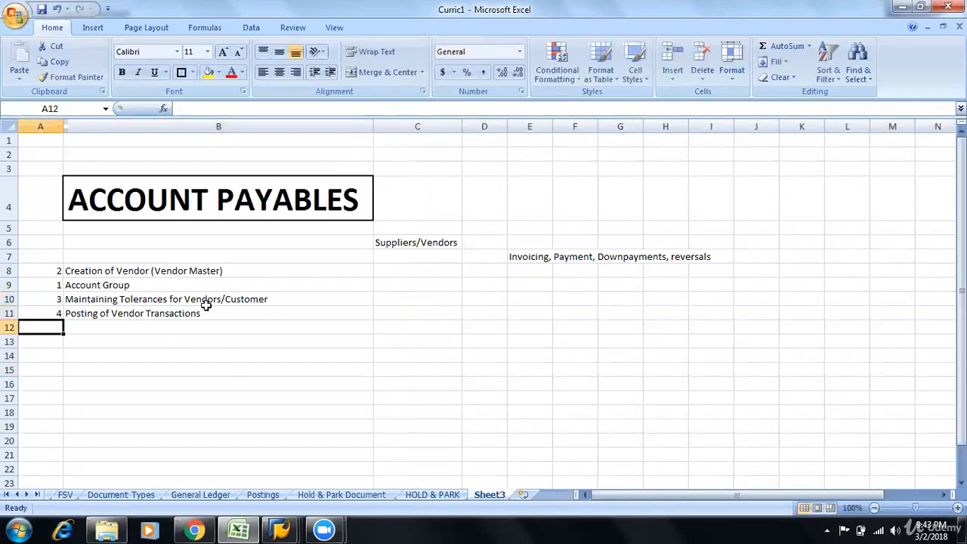
Make the Account Group entry in cell B9 bold and copy it to cell B14
{"action": "left_click", "coordinate": [136, 285]}
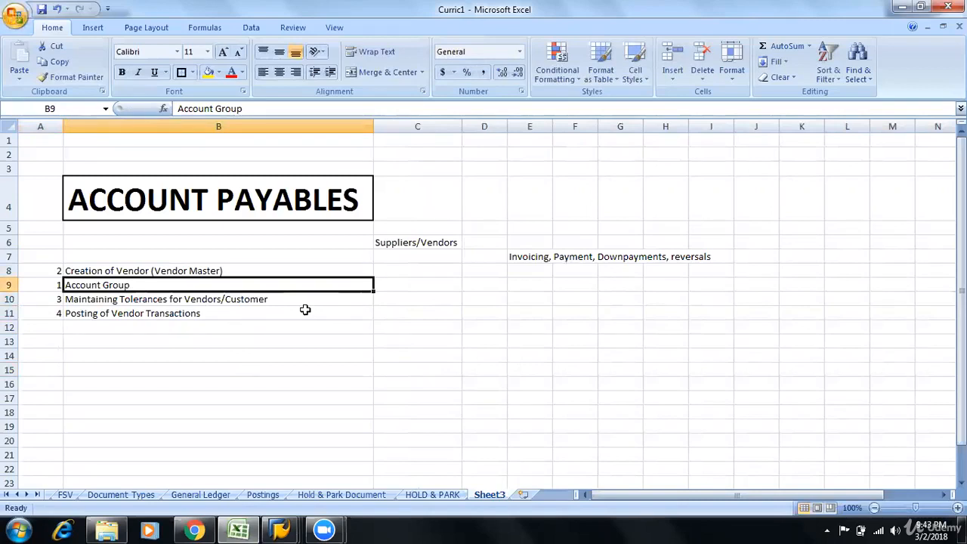
{"action": "key", "text": "ctrl+b"}
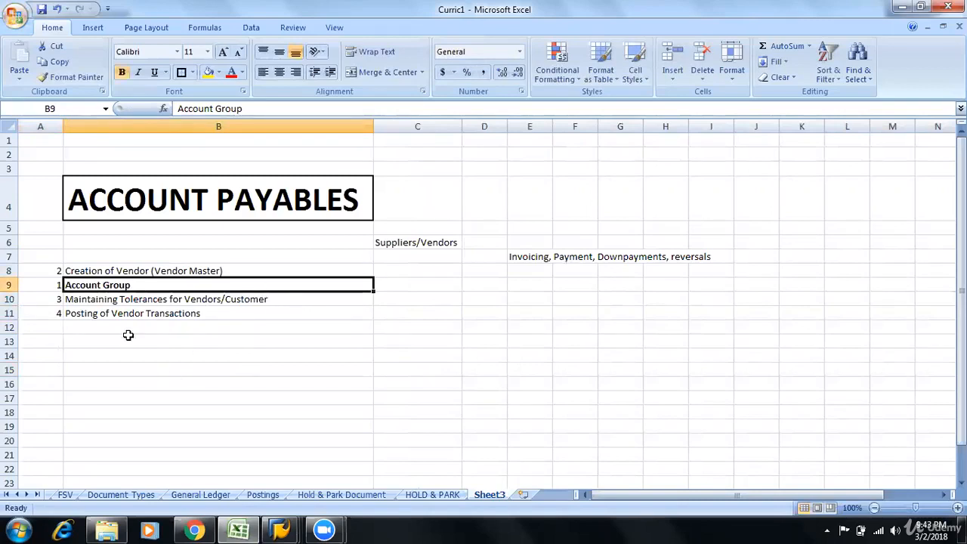
{"action": "key", "text": "ctrl+c"}
{"action": "left_click", "coordinate": [102, 356]}
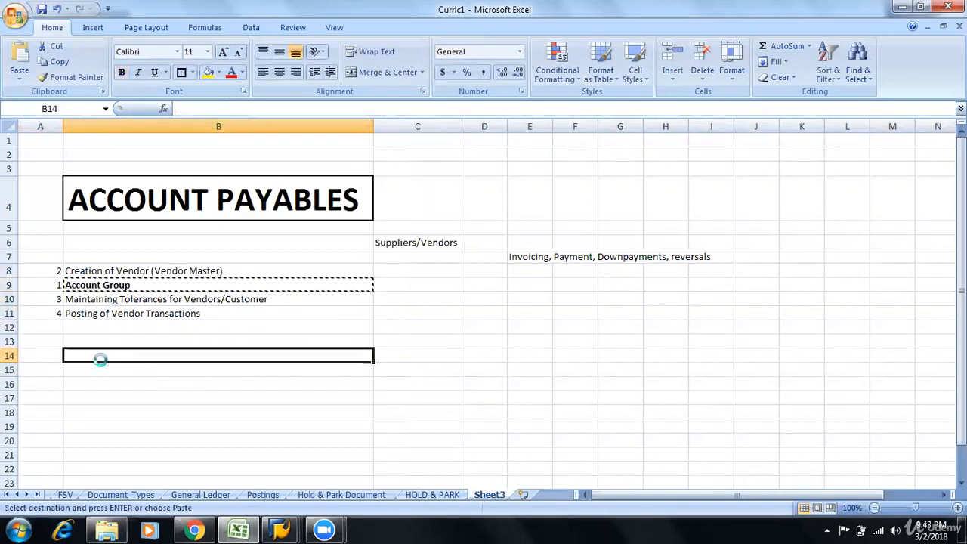
{"action": "key", "text": "ctrl+v"}
{"action": "left_click", "coordinate": [47, 357]}
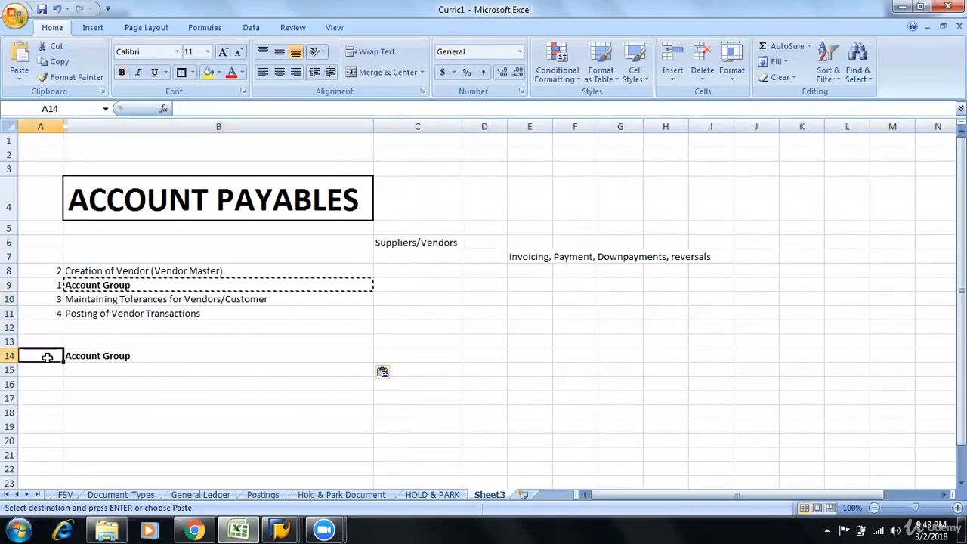
{"action": "key", "text": "Escape"}
{"action": "left_click", "coordinate": [127, 356]}
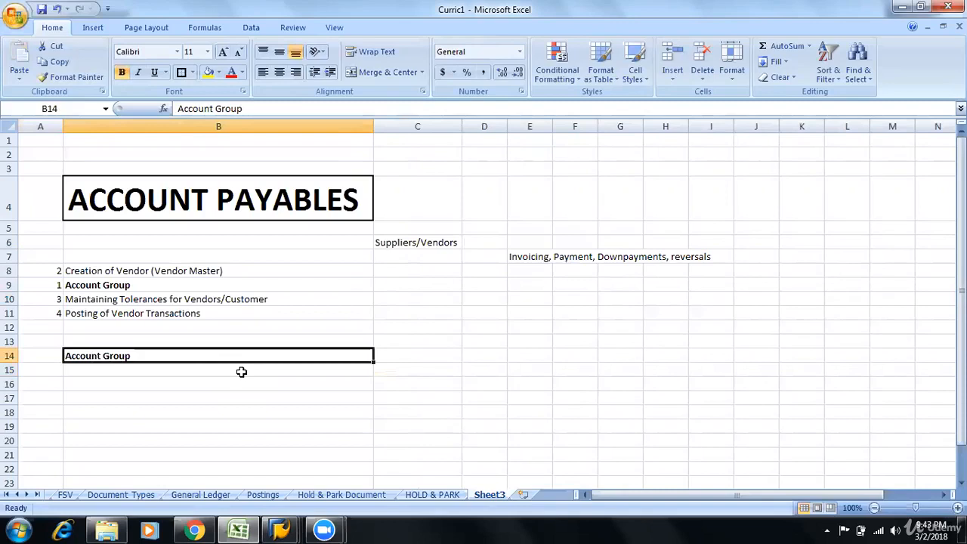
Enter GL-Account Group in cell C14 and its transaction code OBD4 in cell D14
{"action": "left_click", "coordinate": [446, 359]}
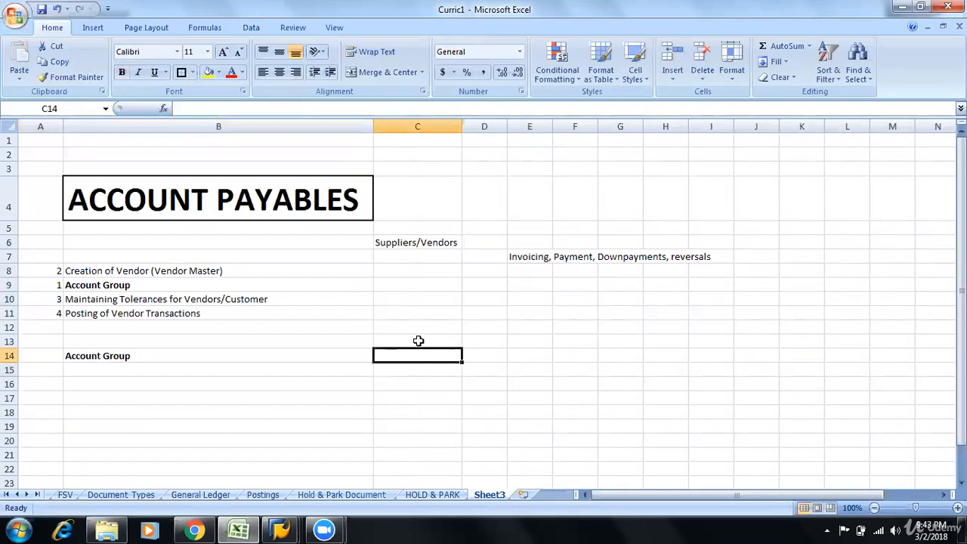
{"action": "type", "text": "GL"}
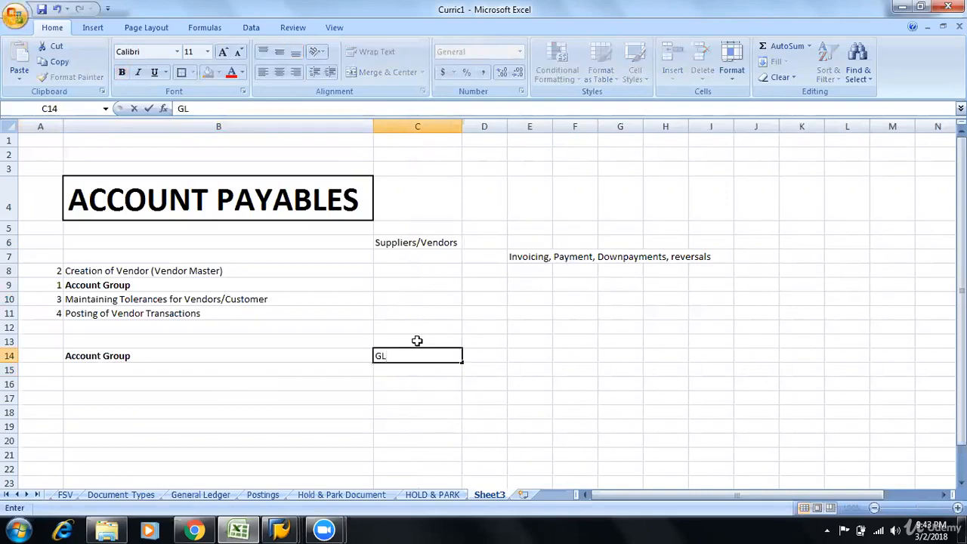
{"action": "type", "text": "-Account G"}
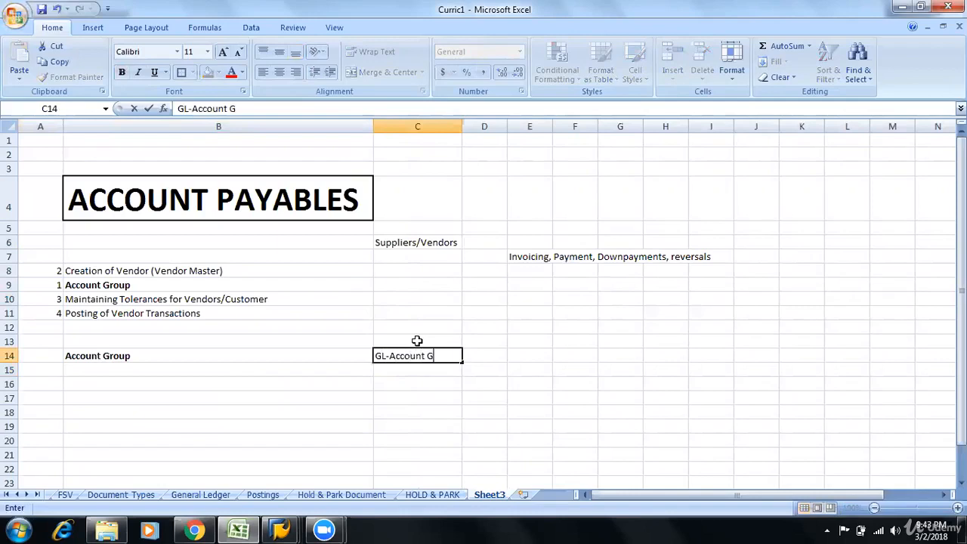
{"action": "type", "text": "roup"}
{"action": "key", "text": "Tab"}
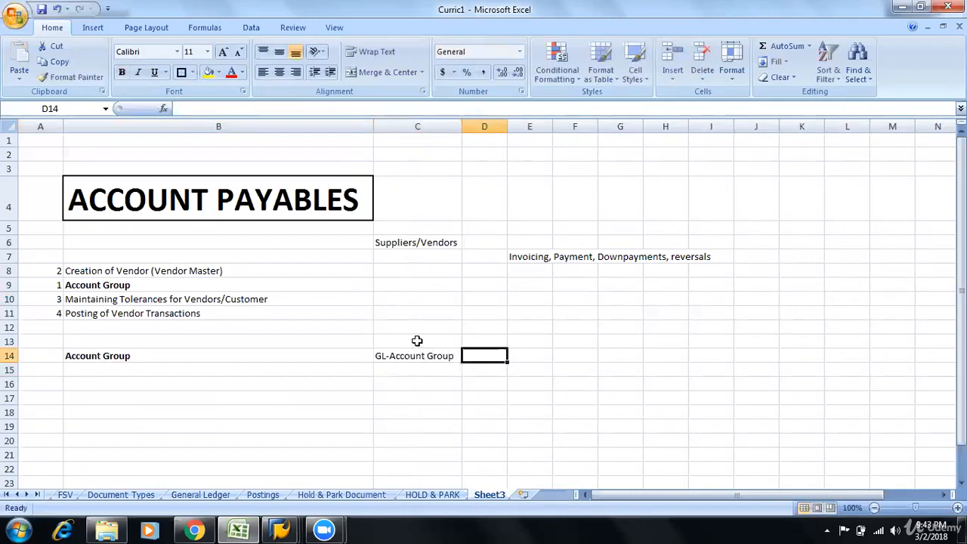
{"action": "type", "text": "OBD"}
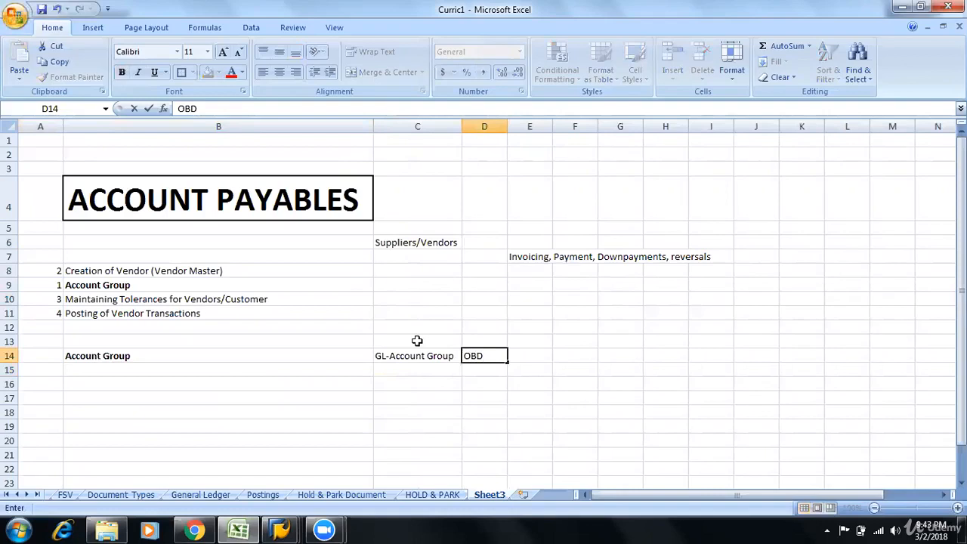
{"action": "type", "text": "4"}
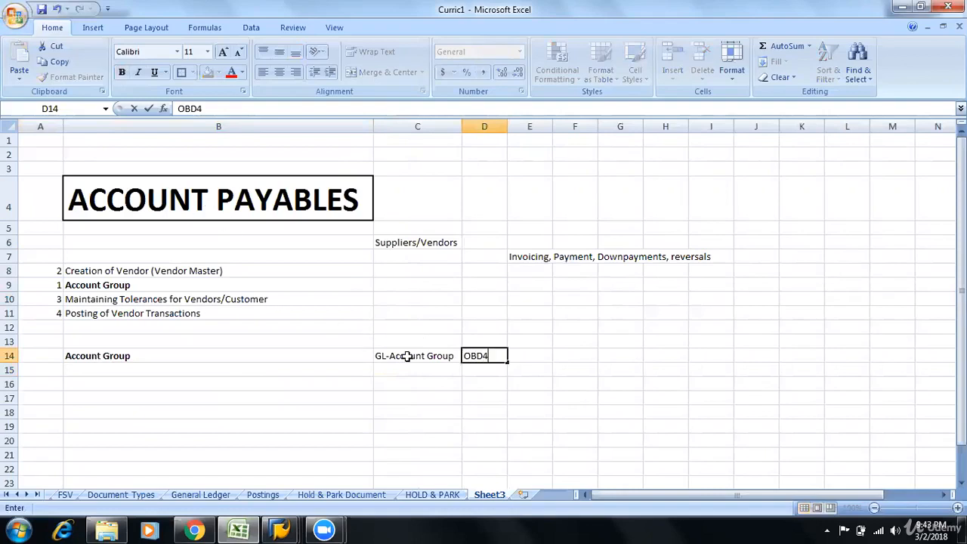
{"action": "left_click_drag", "start_coordinate": [406, 355], "coordinate": [446, 356]}
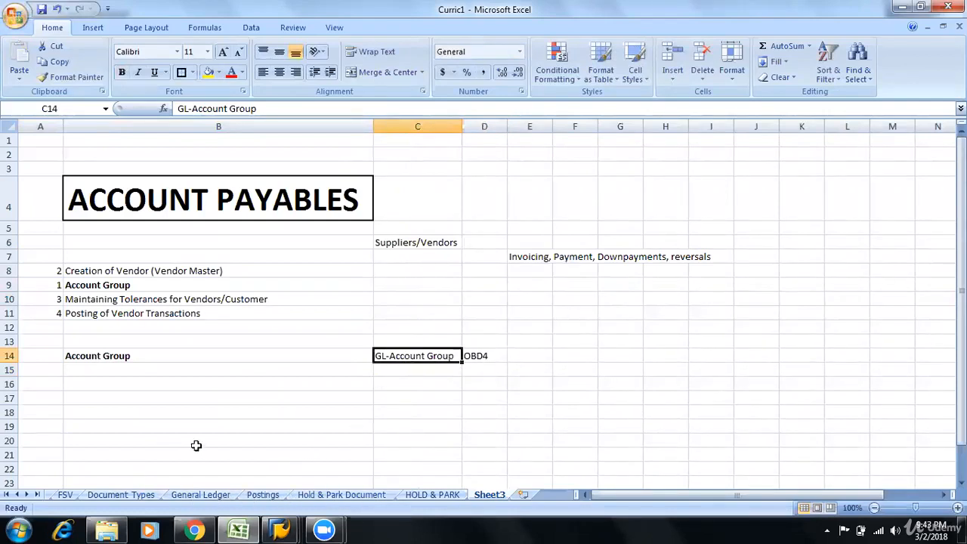
Review the Account Group section and its Group of GL accounts entry on the General Ledger sheet
{"action": "left_click", "coordinate": [197, 495]}
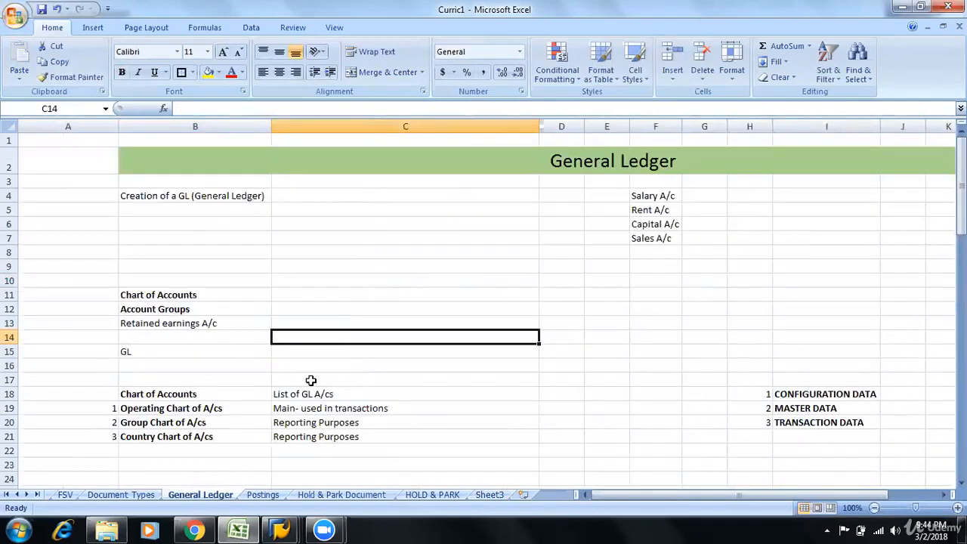
{"action": "scroll", "coordinate": [311, 380], "scroll_direction": "down", "scroll_amount": 3}
{"action": "scroll", "coordinate": [311, 380], "scroll_direction": "down", "scroll_amount": 5}
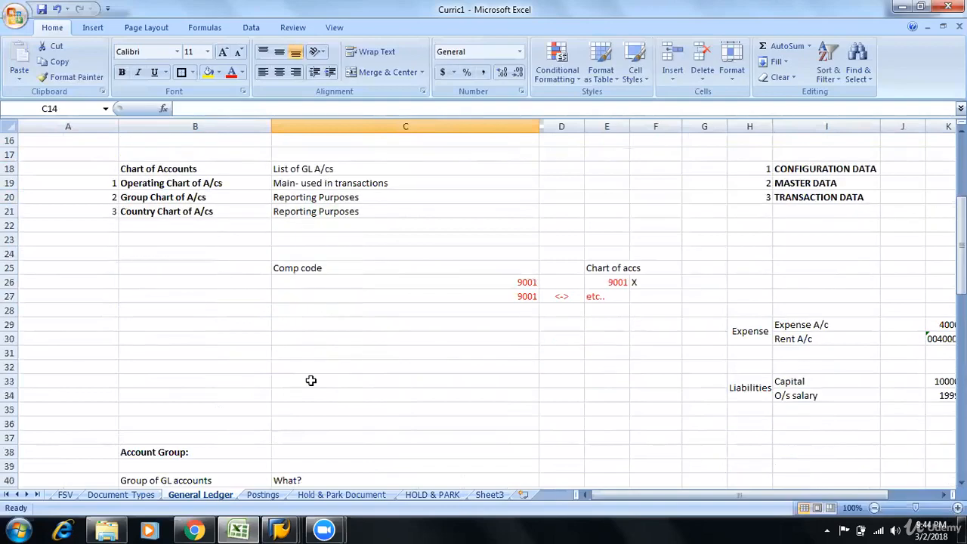
{"action": "scroll", "coordinate": [311, 380], "scroll_direction": "down", "scroll_amount": 2}
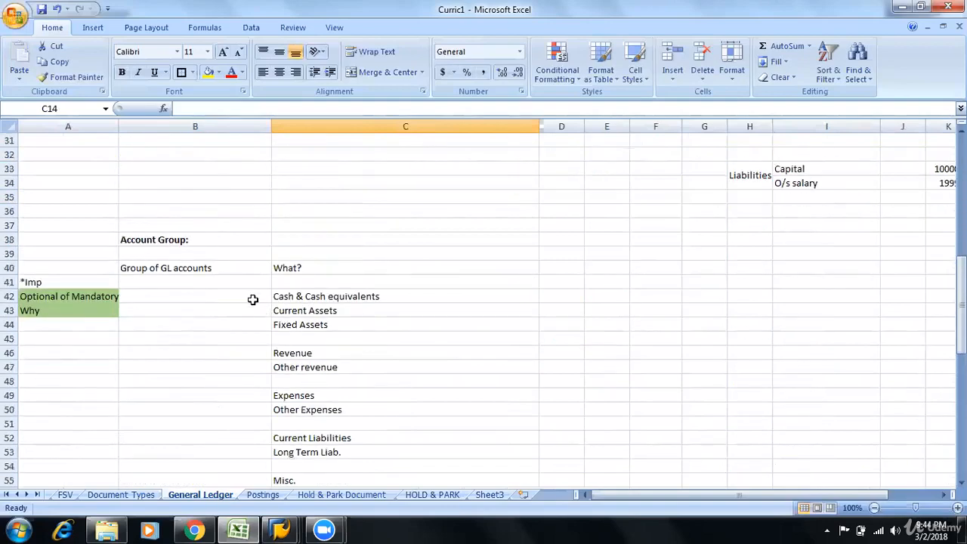
{"action": "left_click", "coordinate": [146, 239]}
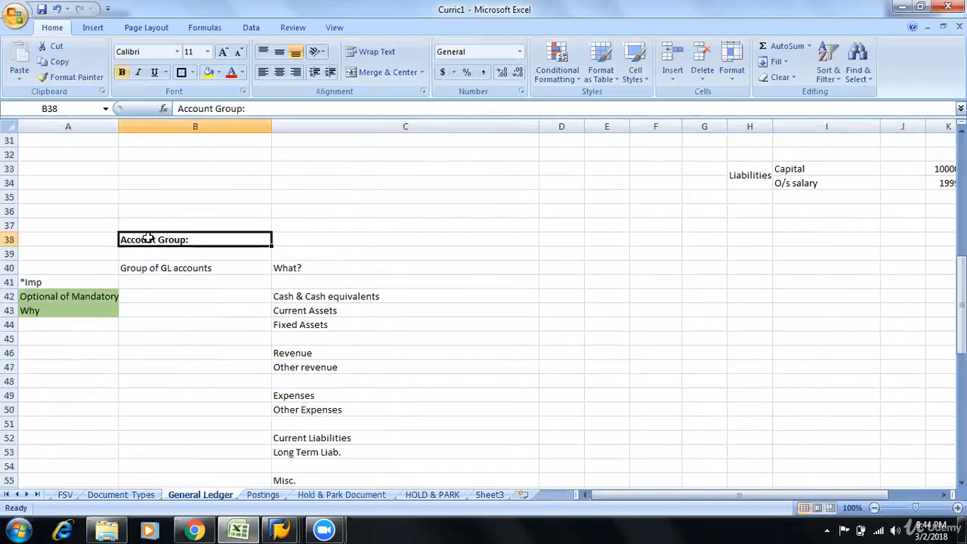
{"action": "left_click", "coordinate": [186, 267]}
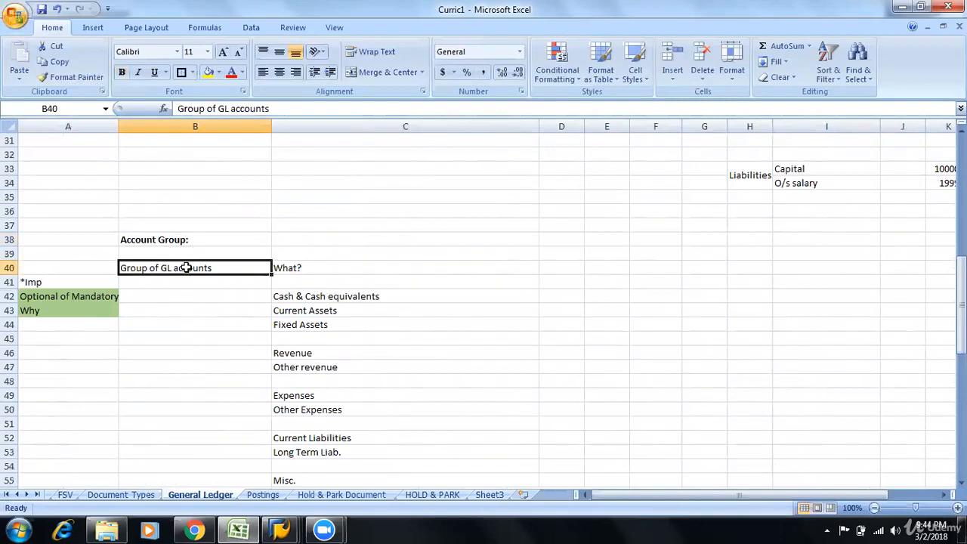
Return to Sheet3 and change the Account Group topic in cell B9 to Vendor Account Group
{"action": "left_click", "coordinate": [489, 496]}
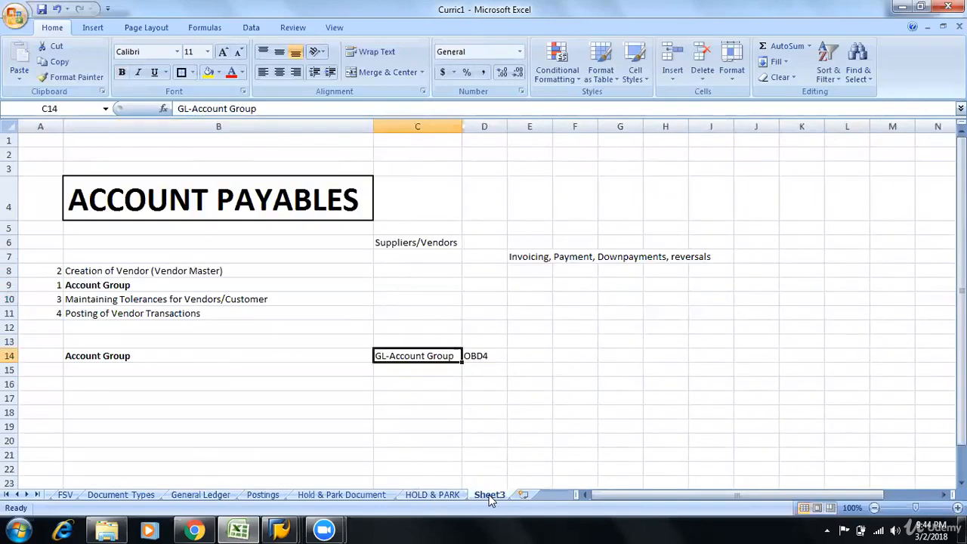
{"action": "left_click", "coordinate": [125, 281]}
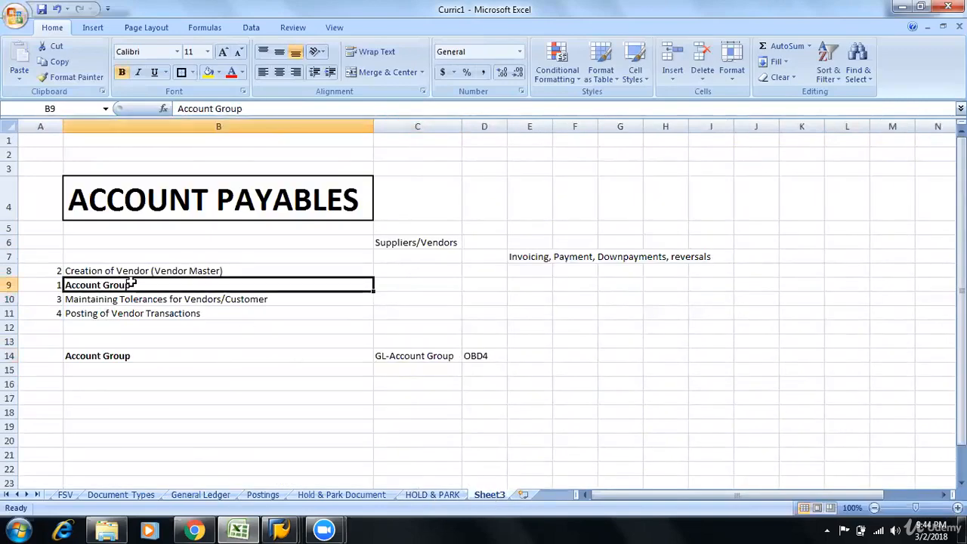
{"action": "double_click", "coordinate": [66, 283]}
{"action": "type", "text": "Vendor"}
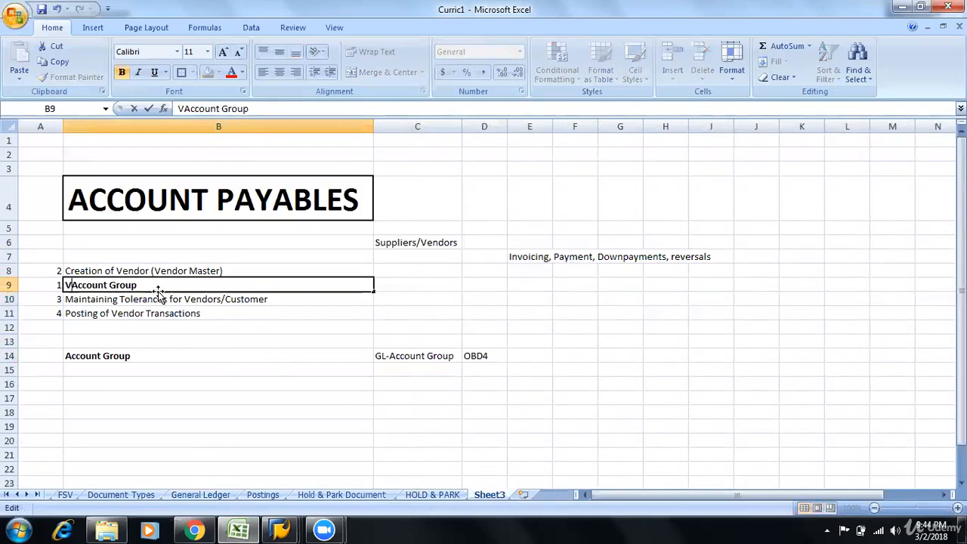
{"action": "key", "text": "Return"}
Change the Account Group heading in cell B14 to Vendor Account Group
{"action": "key", "text": "Down"}
{"action": "key", "text": "Down"}
{"action": "key", "text": "Down"}
{"action": "key", "text": "Down"}
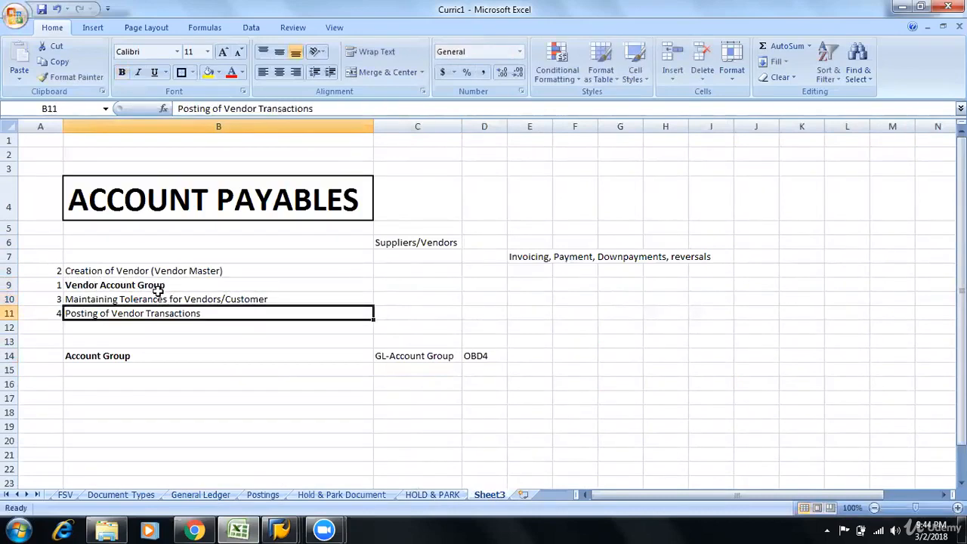
{"action": "key", "text": "F2"}
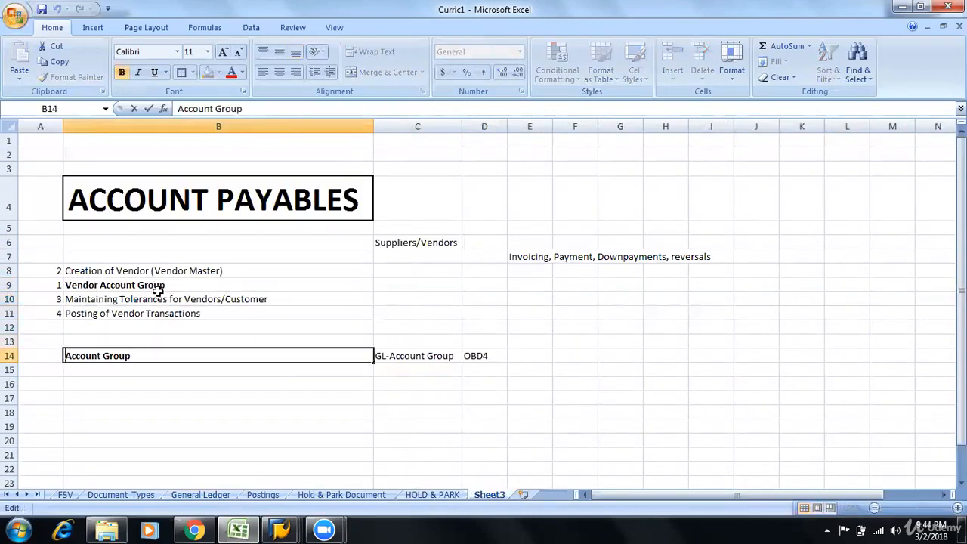
{"action": "type", "text": "Vendor"}
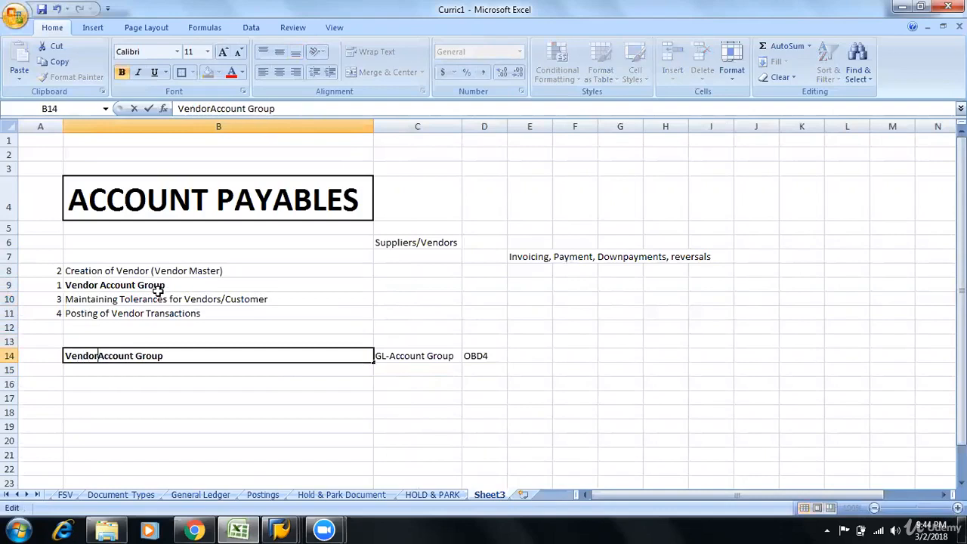
{"action": "key", "text": "Return"}
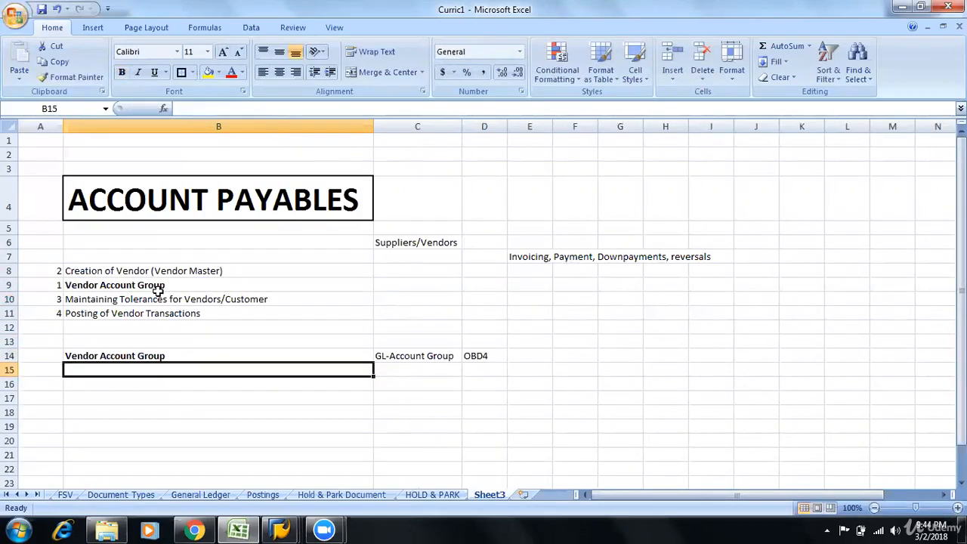
Enter number 1 in cell A17 and the point Group Vendor Master in cell B17
{"action": "left_click", "coordinate": [57, 394]}
{"action": "type", "text": "1"}
{"action": "key", "text": "Tab"}
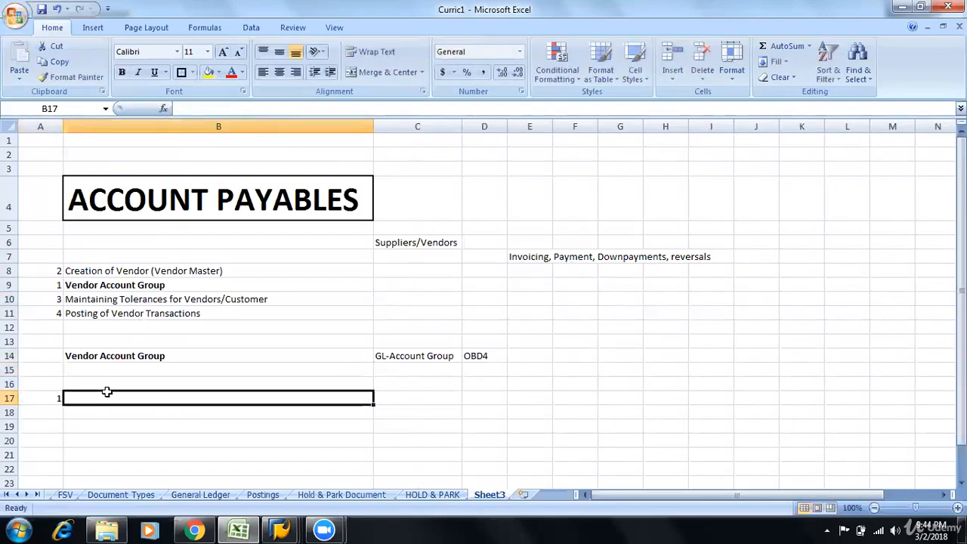
{"action": "type", "text": "Group "}
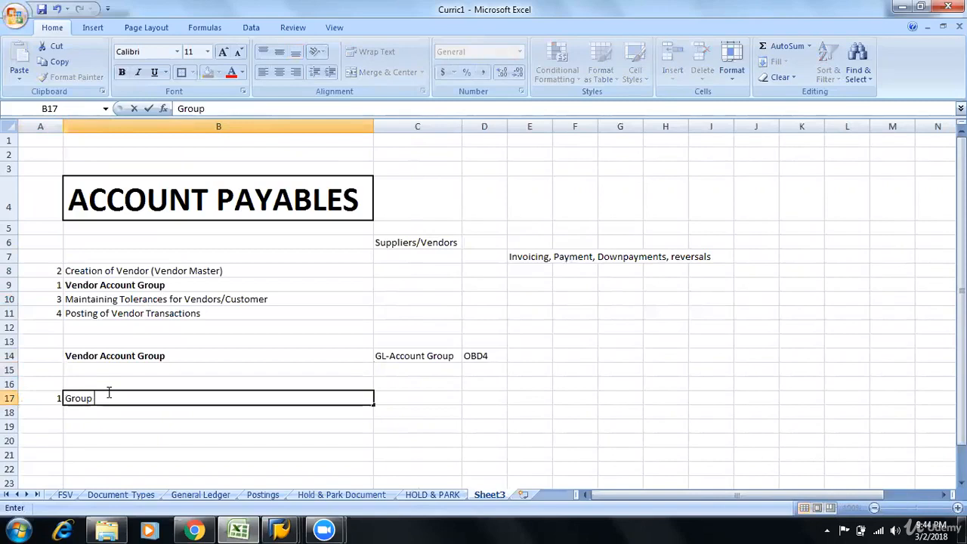
{"action": "type", "text": "Vendor Master"}
{"action": "key", "text": "Return"}
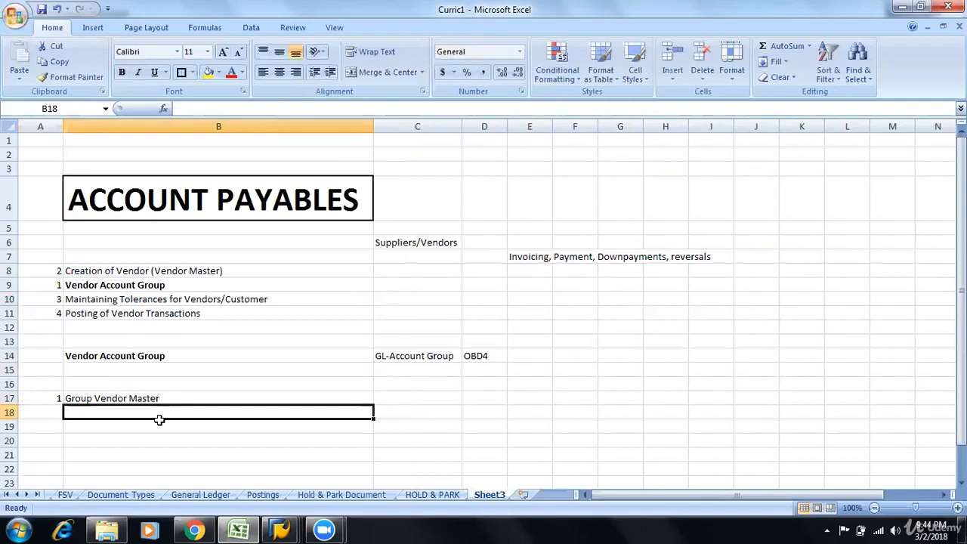
{"action": "left_click", "coordinate": [118, 399]}
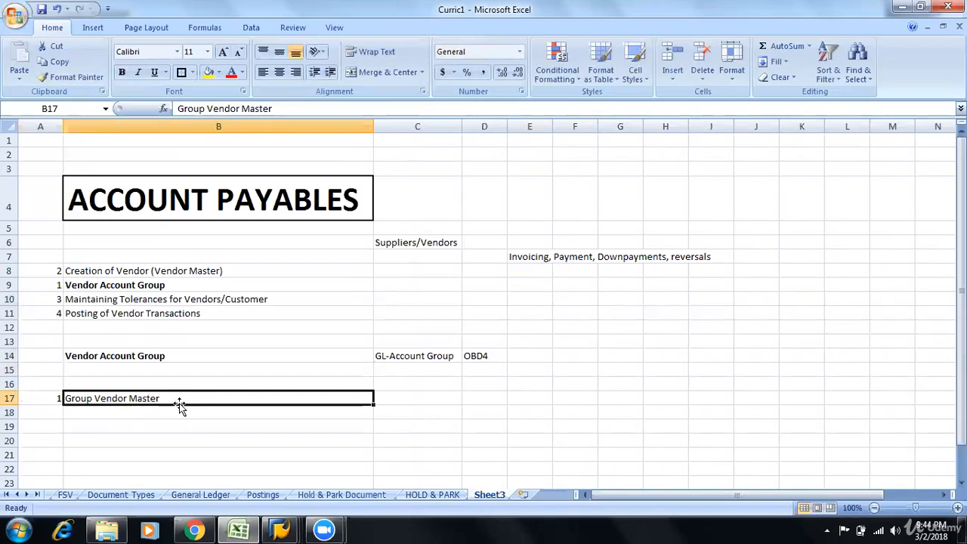
Review the Account Group section on the General Ledger sheet, from Group of GL accounts through the listed groups down to Misc
{"action": "left_click", "coordinate": [198, 494]}
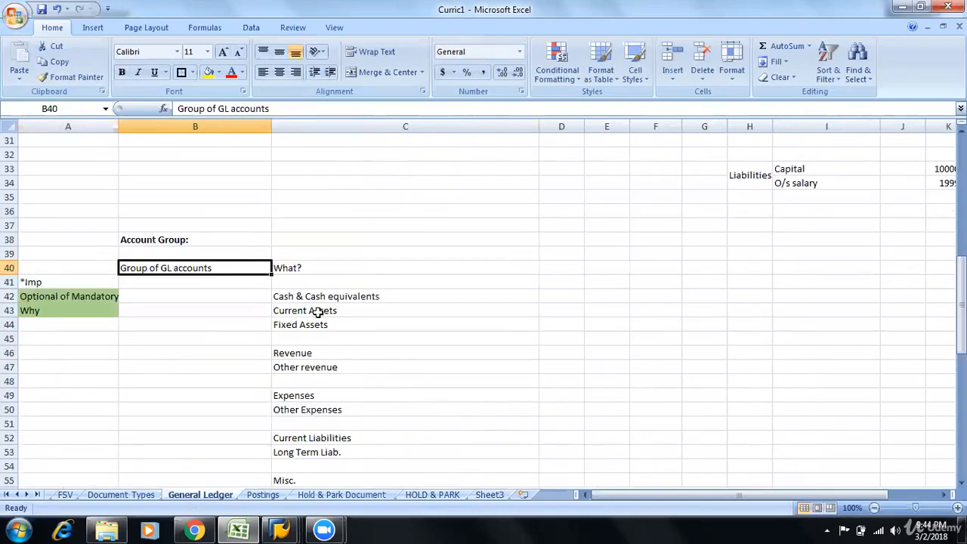
{"action": "scroll", "coordinate": [300, 403], "scroll_direction": "down", "scroll_amount": 2}
{"action": "scroll", "coordinate": [300, 402], "scroll_direction": "down", "scroll_amount": 3}
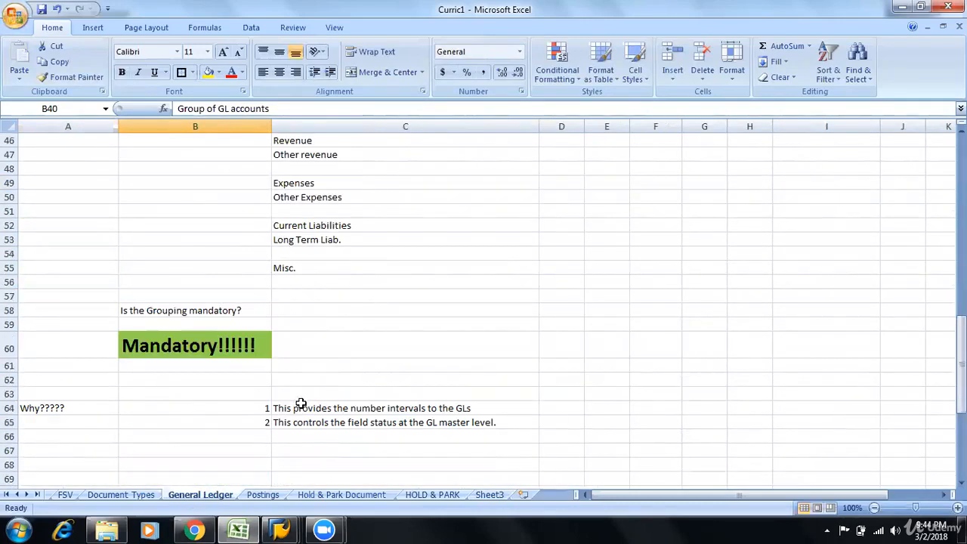
{"action": "scroll", "coordinate": [173, 309], "scroll_direction": "up", "scroll_amount": 4}
{"action": "left_click", "coordinate": [57, 231]}
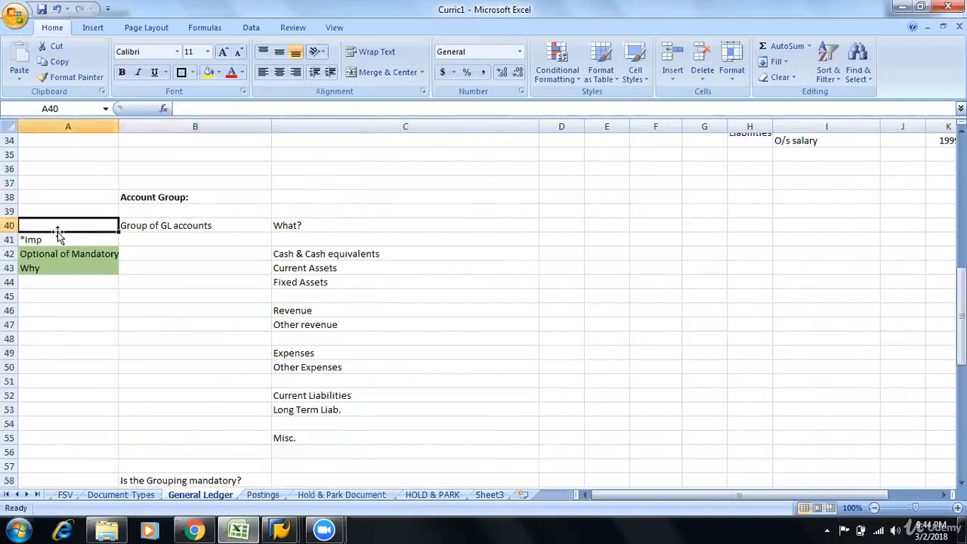
{"action": "left_click", "coordinate": [192, 239]}
{"action": "left_click", "coordinate": [178, 226]}
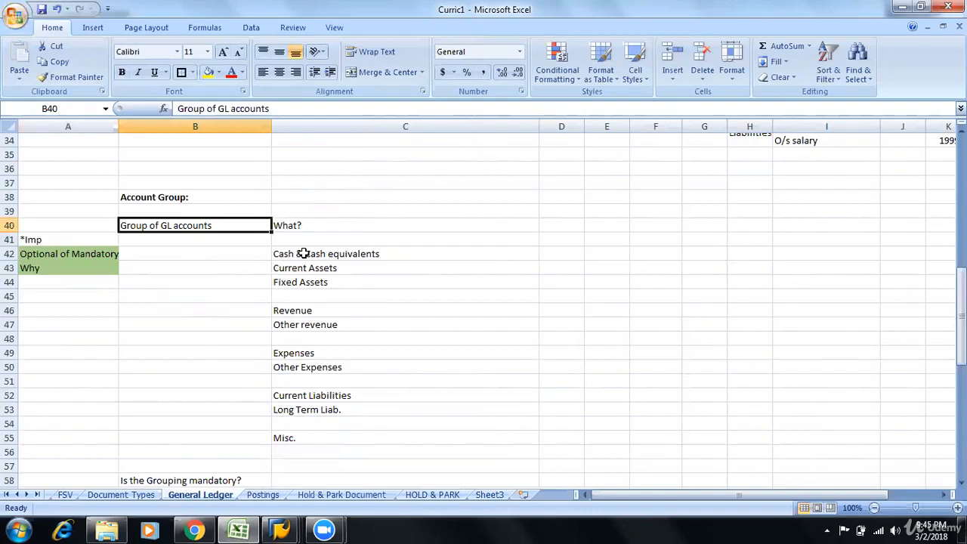
{"action": "left_click_drag", "start_coordinate": [318, 254], "coordinate": [308, 369]}
{"action": "left_click", "coordinate": [306, 408]}
{"action": "left_click", "coordinate": [296, 438]}
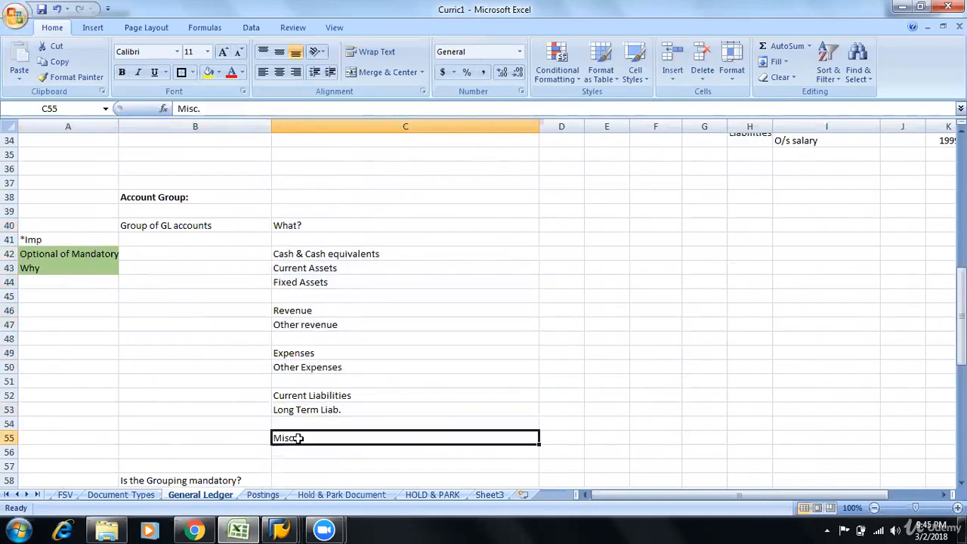
Return to Sheet3 and enter "according to regions" in cell C17, beside Group Vendor Master
{"action": "left_click", "coordinate": [489, 494]}
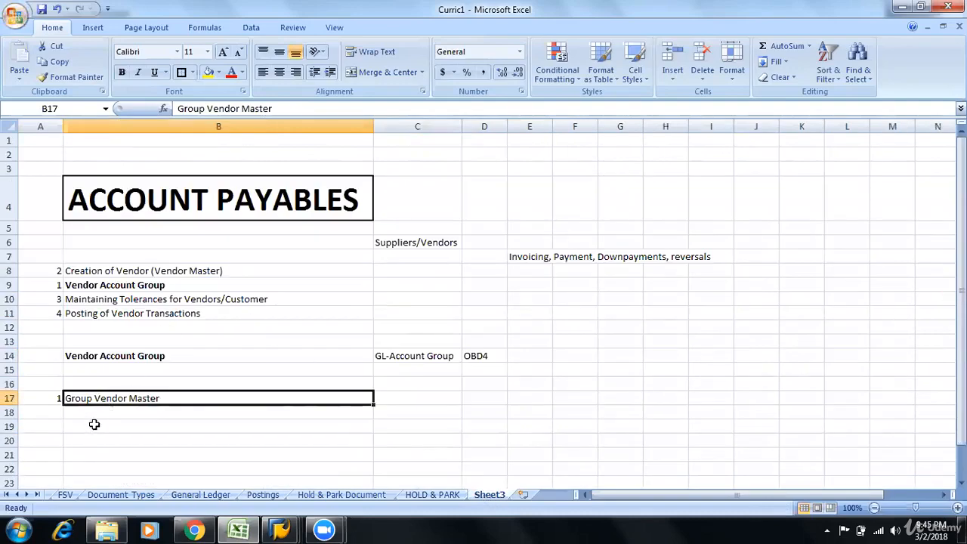
{"action": "left_click", "coordinate": [412, 400]}
{"action": "type", "text": "acc"}
{"action": "type", "text": "ording"}
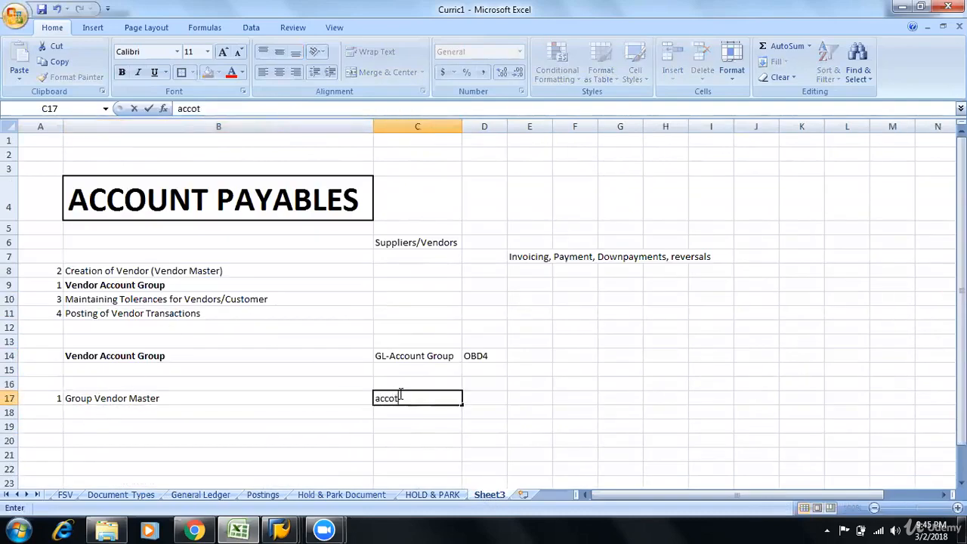
{"action": "type", "text": " to regios"}
{"action": "key", "text": "BackSpace"}
{"action": "key", "text": "BackSpace"}
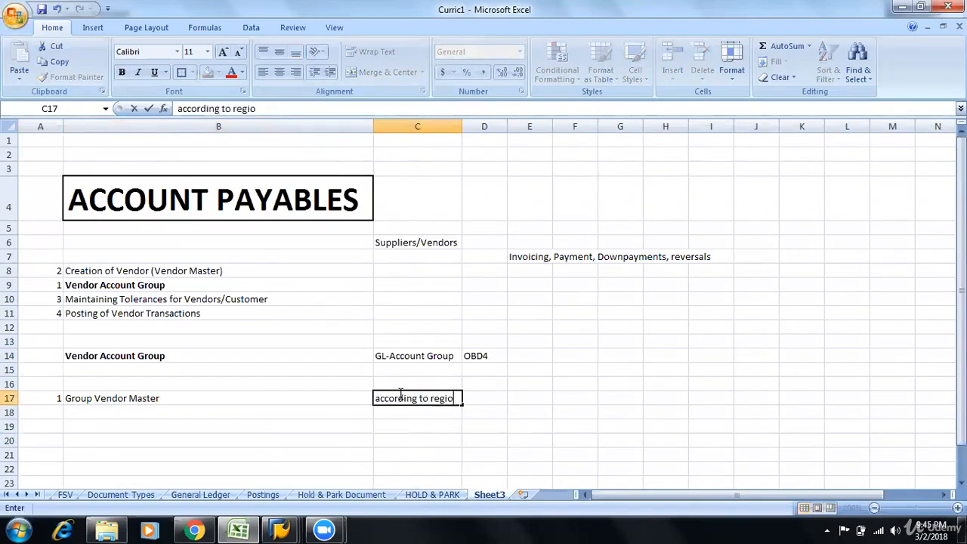
{"action": "type", "text": "ons"}
{"action": "key", "text": "Return"}
Enter the first regional grouping, "1. Domestic/international", in cell C18
{"action": "type", "text": "1."}
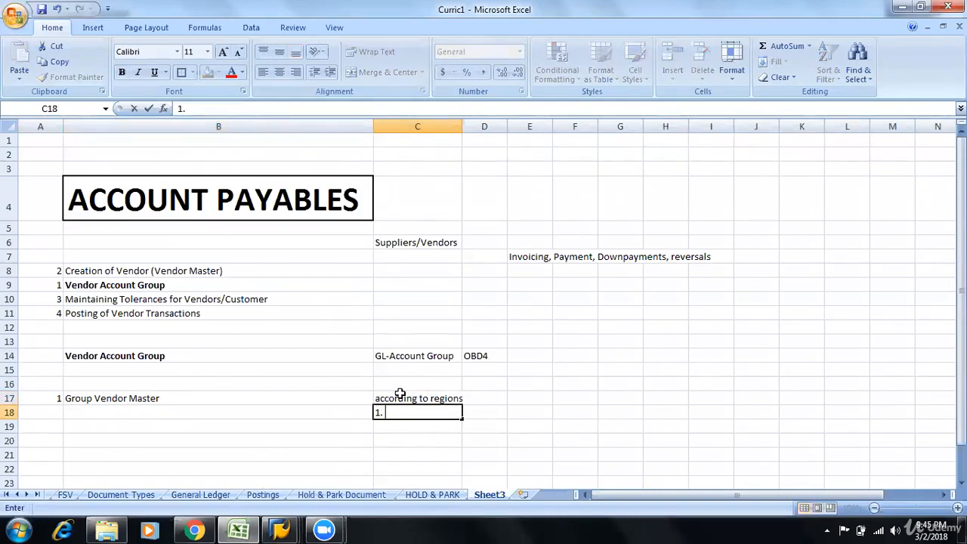
{"action": "type", "text": " Domestic"}
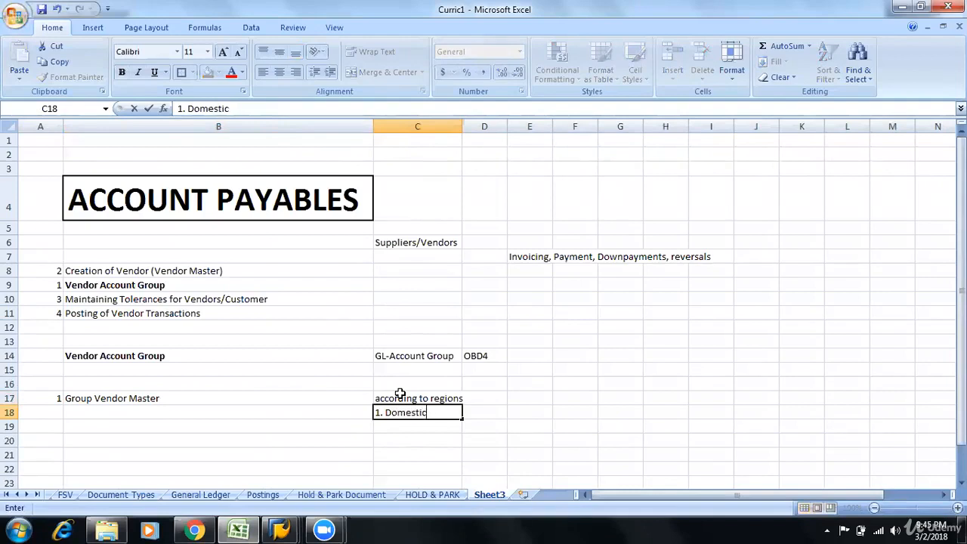
{"action": "type", "text": ".Intera"}
{"action": "key", "text": "BackSpace"}
{"action": "key", "text": "BackSpace"}
{"action": "key", "text": "BackSpace"}
{"action": "key", "text": "BackSpace"}
{"action": "key", "text": "BackSpace"}
{"action": "key", "text": "BackSpace"}
{"action": "key", "text": "BackSpace"}
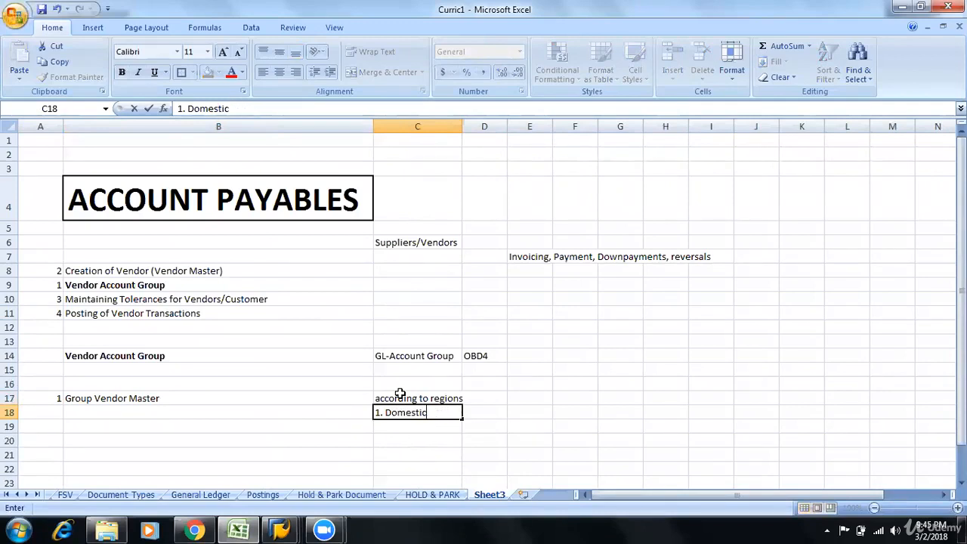
{"action": "type", "text": "/interna"}
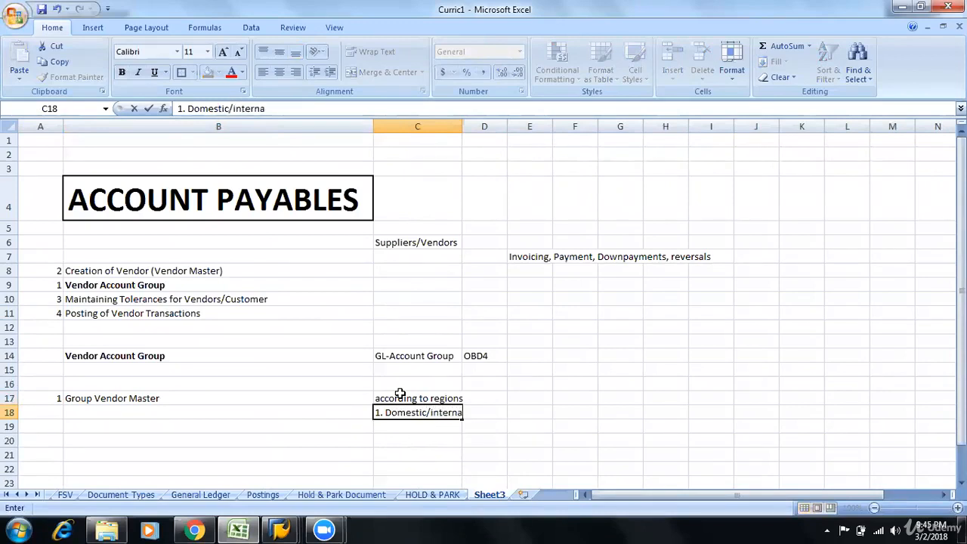
{"action": "type", "text": "tional"}
{"action": "key", "text": "Return"}
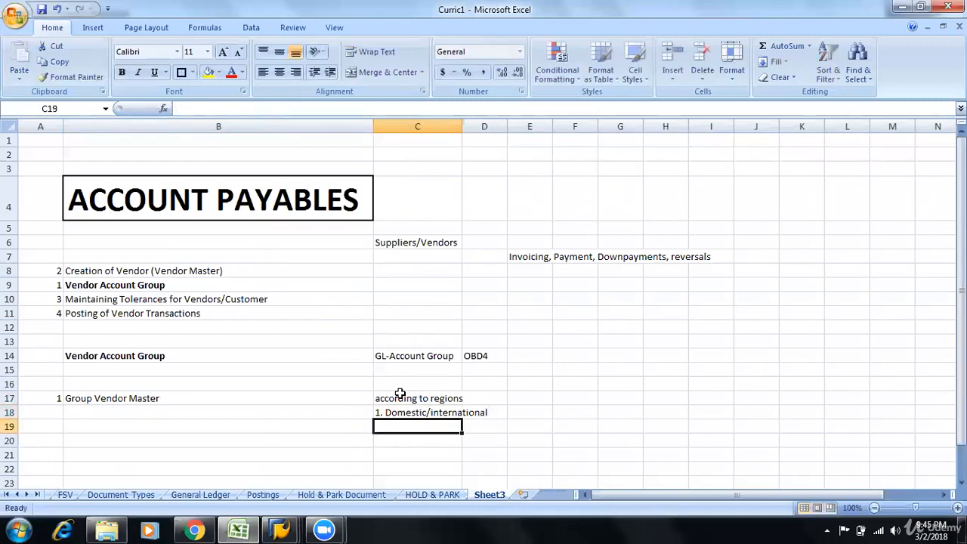
Enter the second regional grouping, "2. North/South", in cell C19
{"action": "type", "text": "2."}
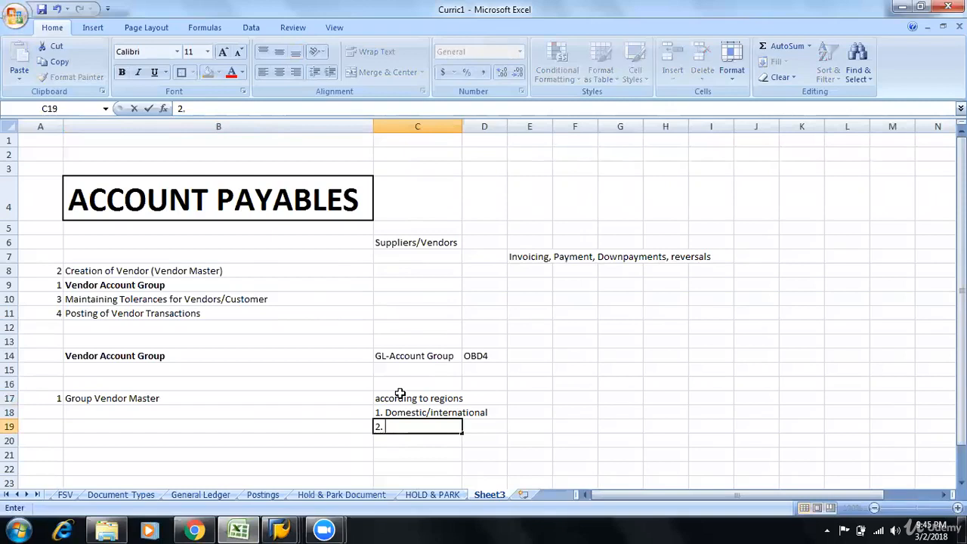
{"action": "type", "text": "Nort"}
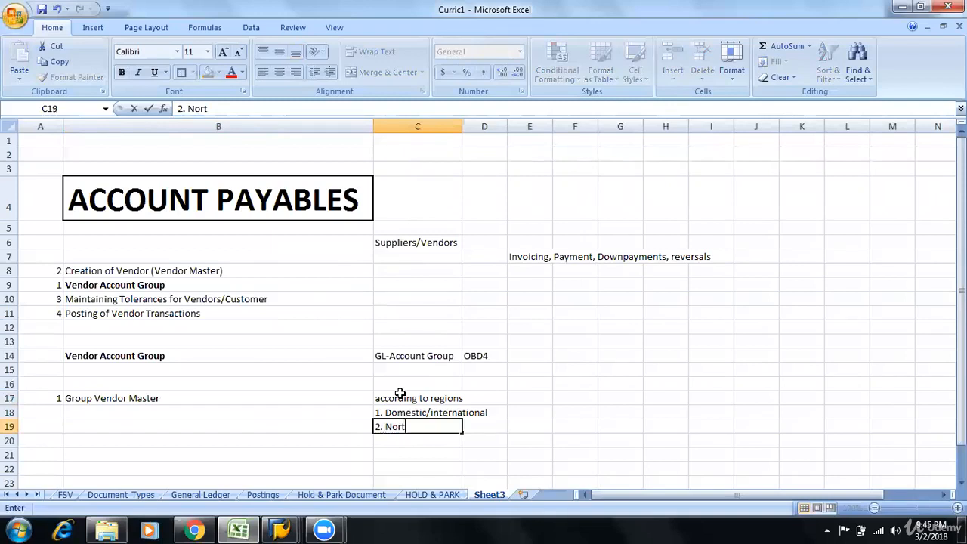
{"action": "type", "text": "/South"}
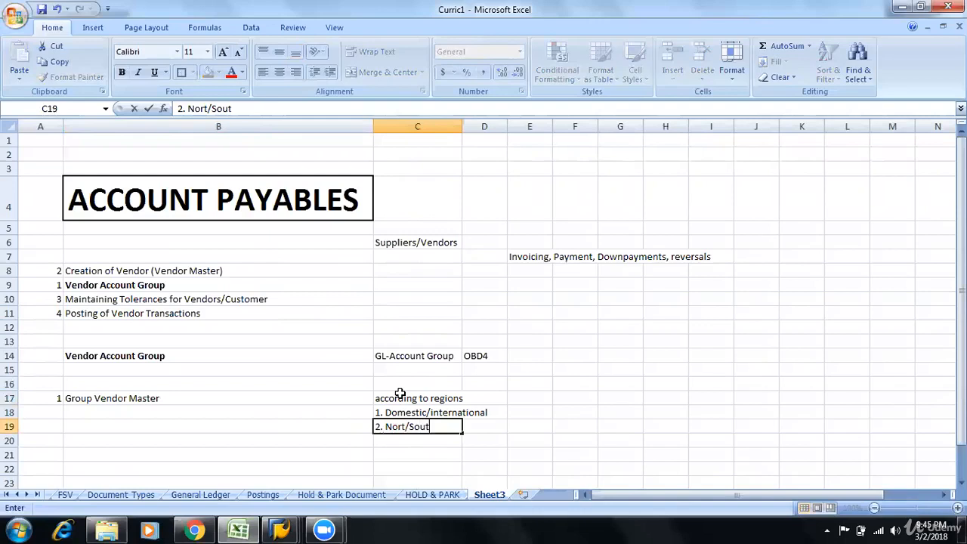
{"action": "key", "text": "F2"}
{"action": "key", "text": "Left"}
{"action": "key", "text": "Left"}
{"action": "key", "text": "Left"}
{"action": "key", "text": "Left"}
{"action": "key", "text": "Left"}
{"action": "type", "text": "h"}
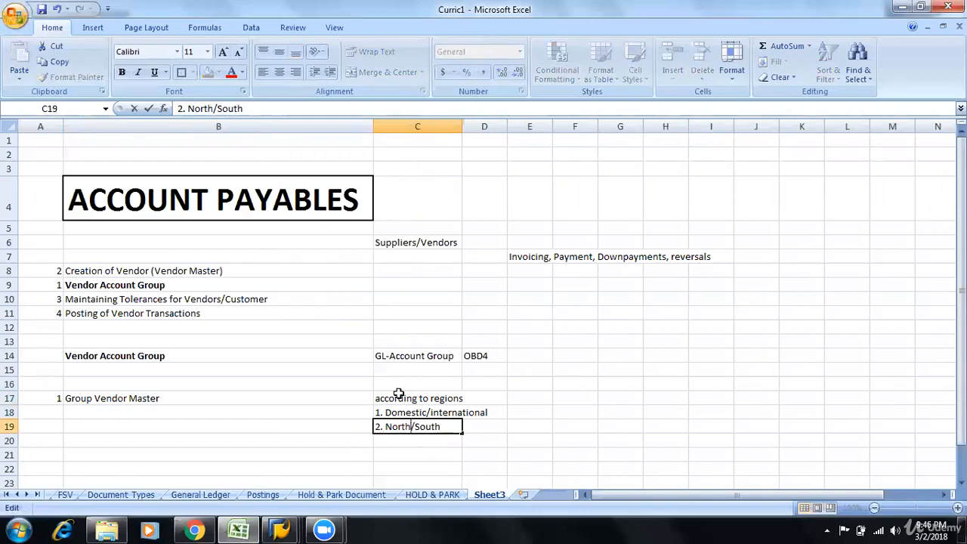
{"action": "key", "text": "Return"}
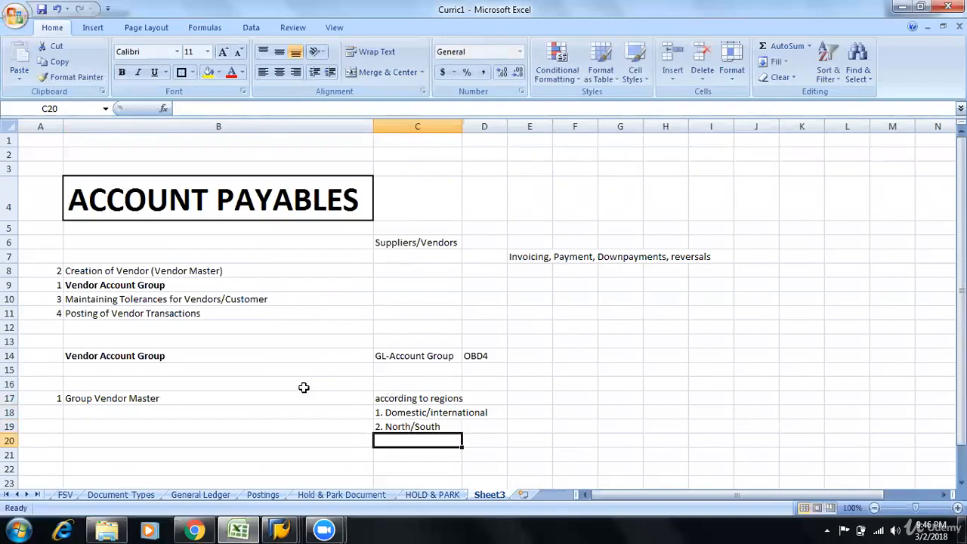
{"action": "left_click", "coordinate": [151, 397]}
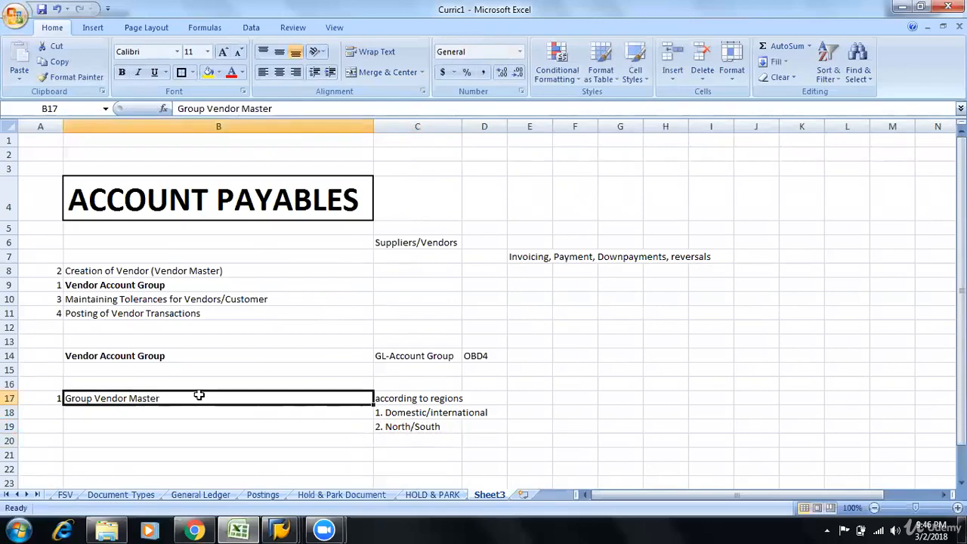
{"action": "left_click_drag", "start_coordinate": [392, 399], "coordinate": [404, 415]}
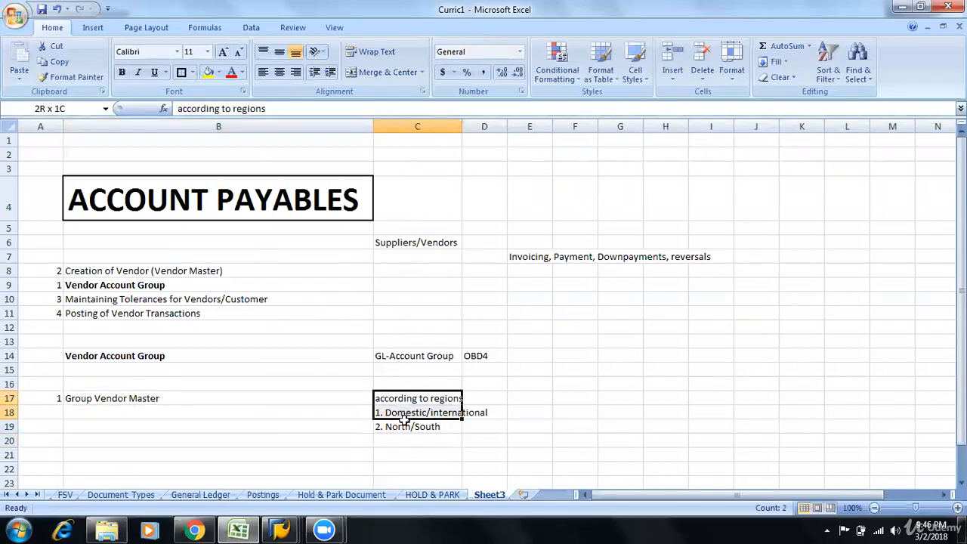
{"action": "left_click", "coordinate": [401, 426]}
Enter the question "Mandatory?" in cell C21 and the answer Yes in cell D21
{"action": "scroll", "coordinate": [285, 457], "scroll_direction": "down", "scroll_amount": 1}
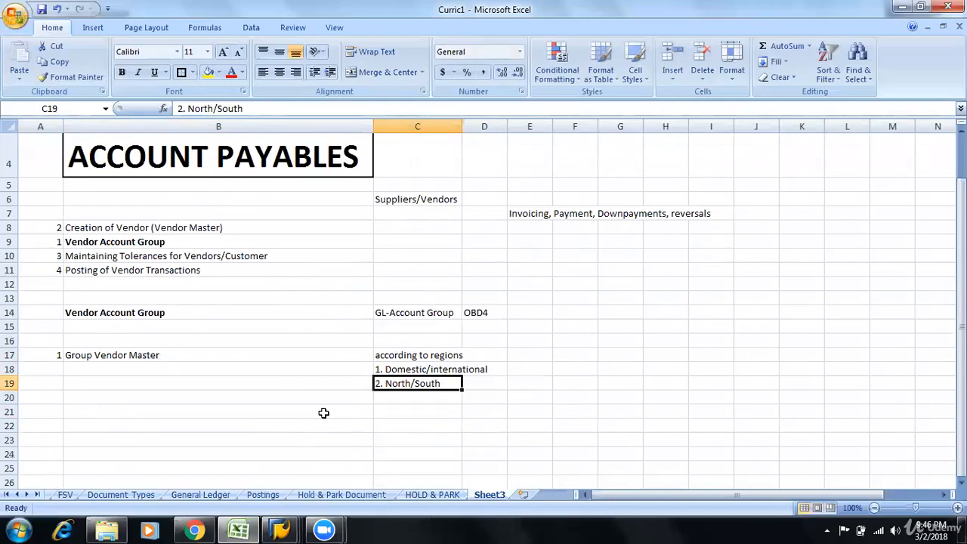
{"action": "left_click", "coordinate": [396, 414]}
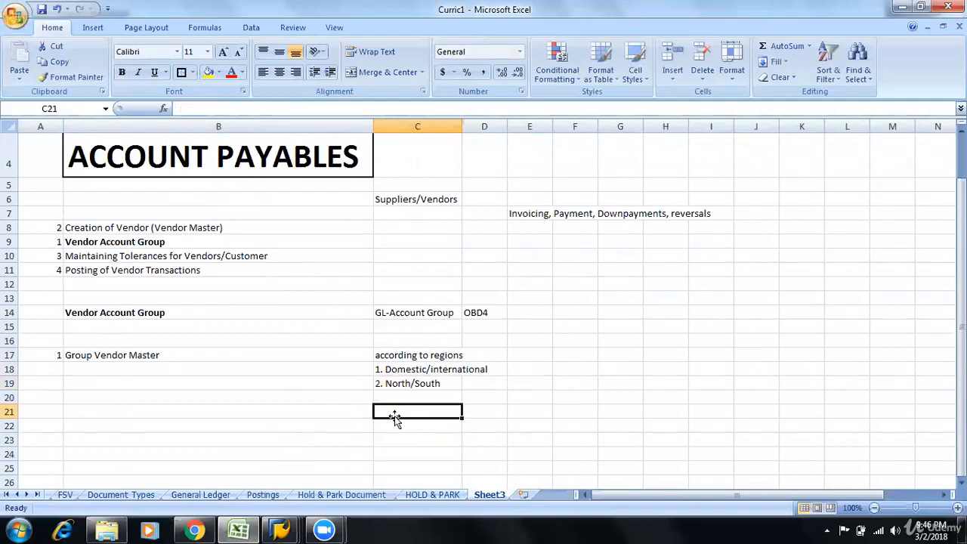
{"action": "type", "text": "Madn"}
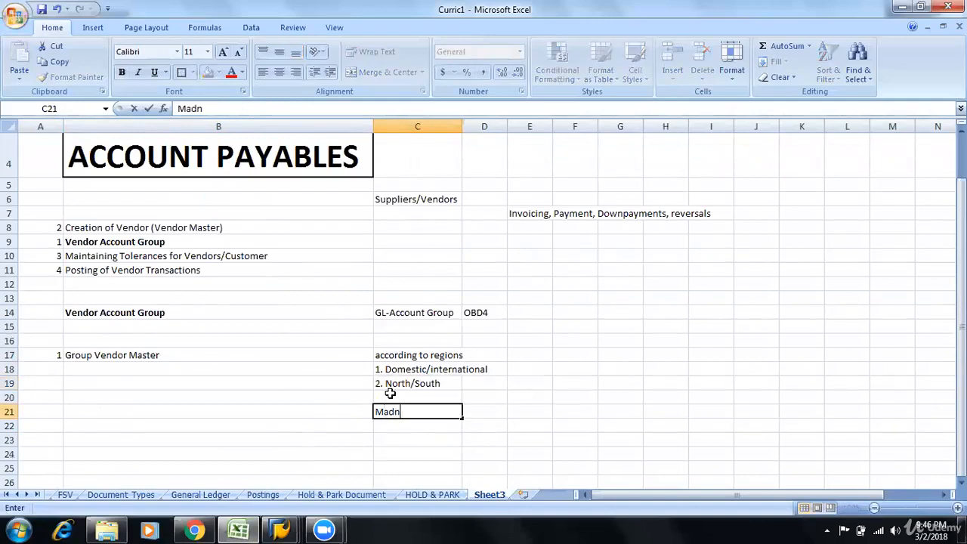
{"action": "key", "text": "BackSpace"}
{"action": "key", "text": "BackSpace"}
{"action": "type", "text": "ndato"}
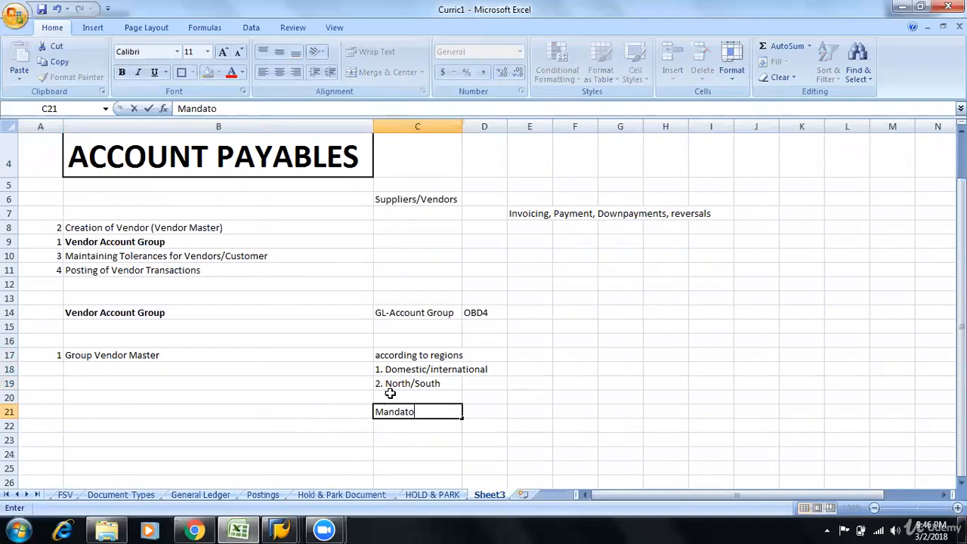
{"action": "type", "text": "ry?"}
{"action": "key", "text": "Tab"}
{"action": "type", "text": "Yes"}
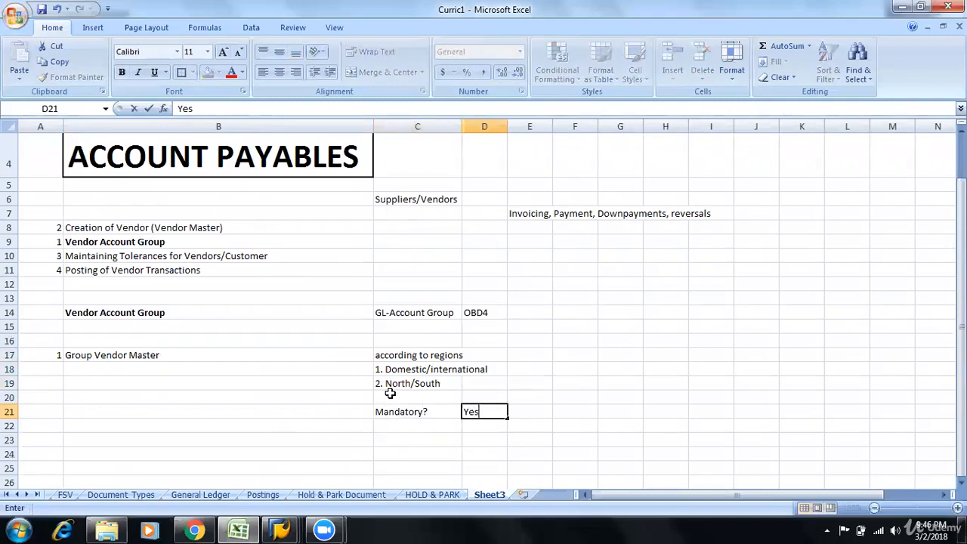
{"action": "key", "text": "Return"}
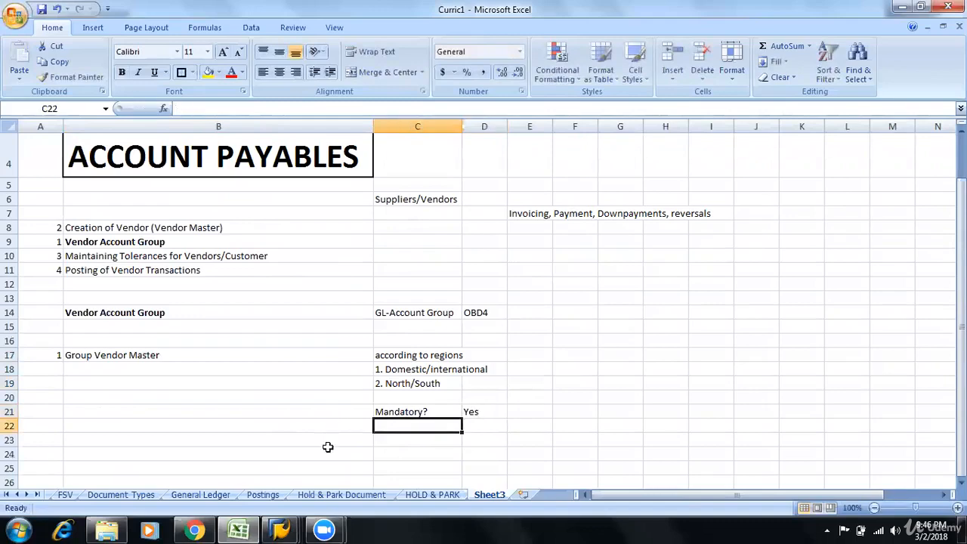
Review on the General Ledger sheet whether account grouping is mandatory and the two reasons listed under Why
{"action": "left_click", "coordinate": [201, 495]}
{"action": "scroll", "coordinate": [167, 348], "scroll_direction": "down", "scroll_amount": 4}
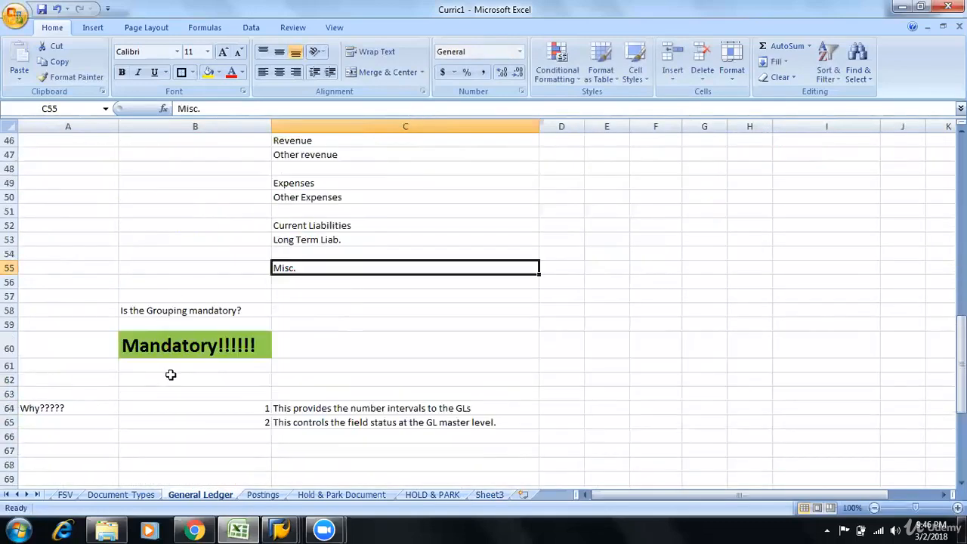
{"action": "left_click", "coordinate": [198, 342]}
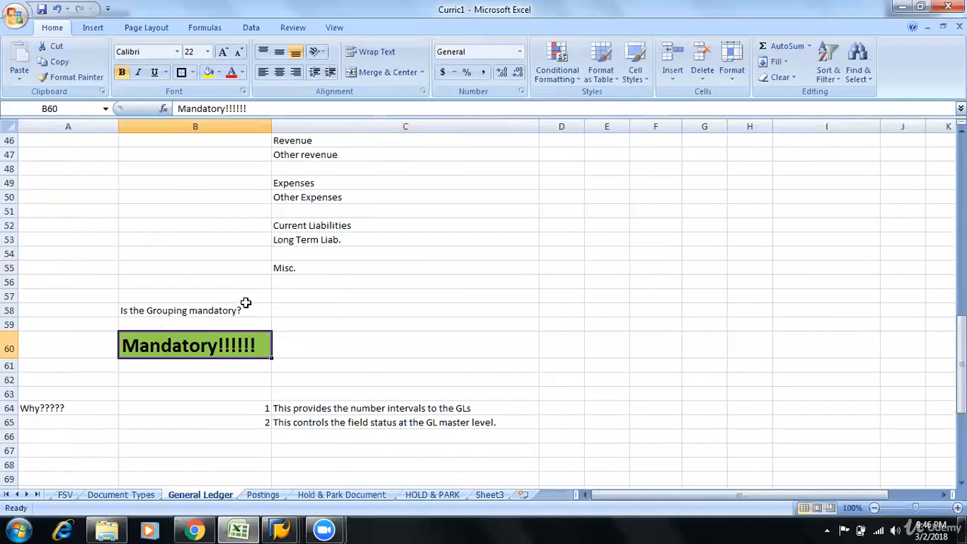
{"action": "left_click", "coordinate": [35, 408]}
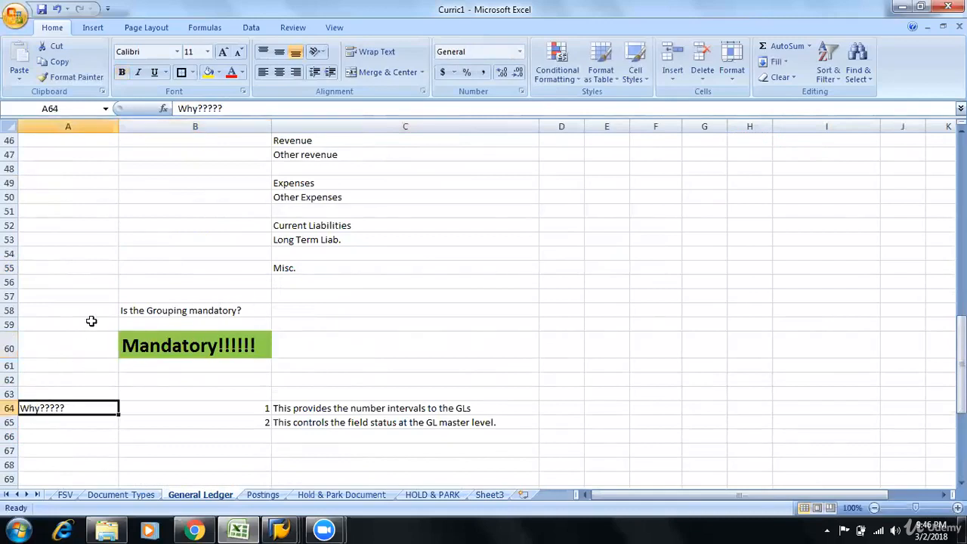
{"action": "left_click", "coordinate": [311, 407]}
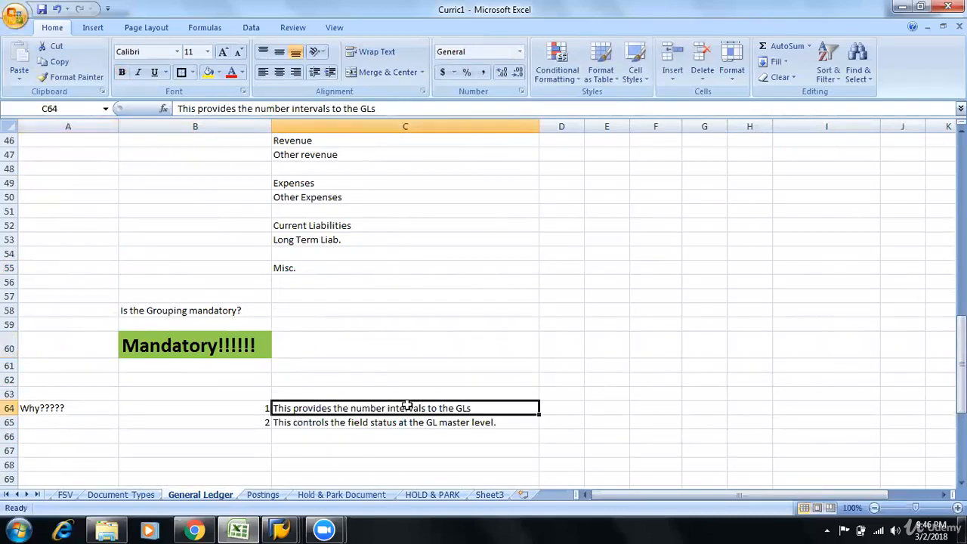
{"action": "left_click", "coordinate": [337, 423]}
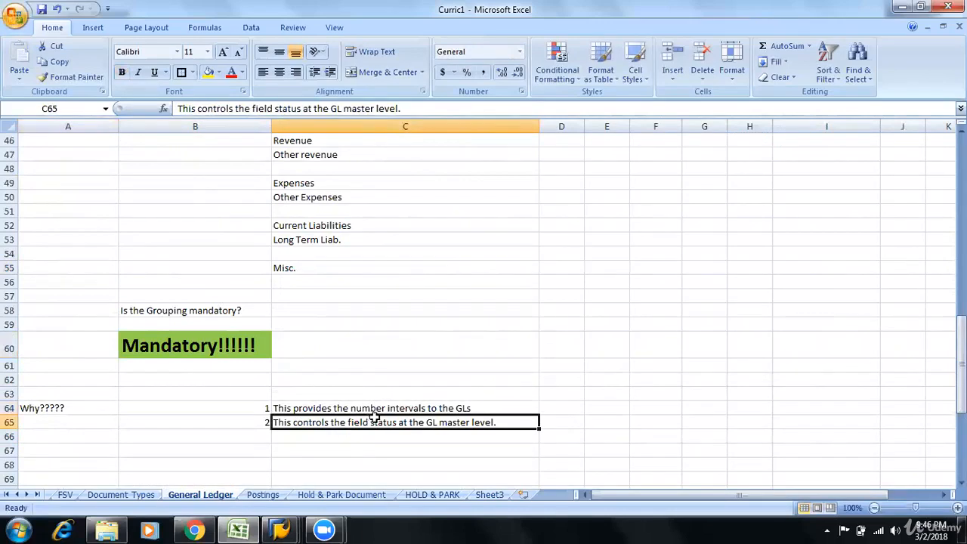
Copy the two reasons in General Ledger cells C64:C65 and paste them into Sheet3 starting at cell C22
{"action": "left_click_drag", "start_coordinate": [374, 408], "coordinate": [378, 420]}
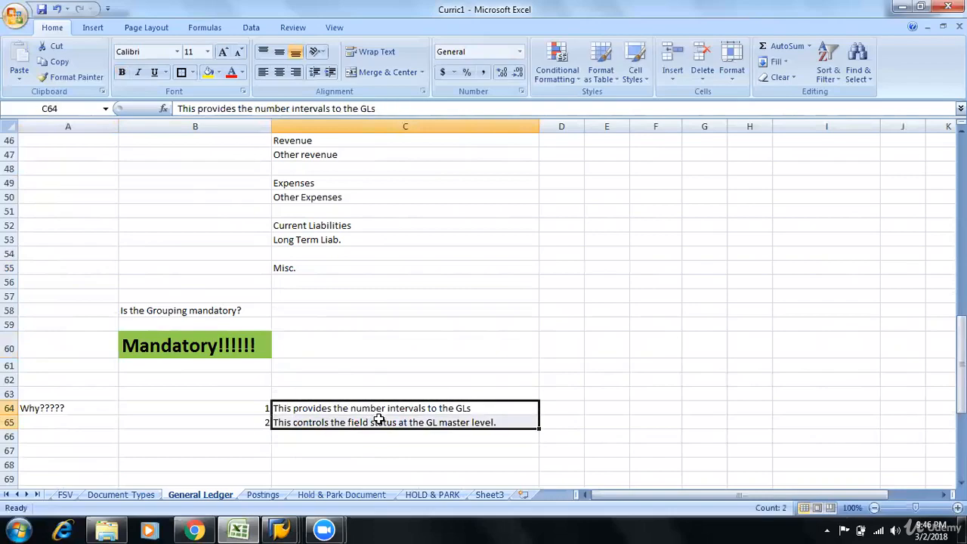
{"action": "key", "text": "ctrl+c"}
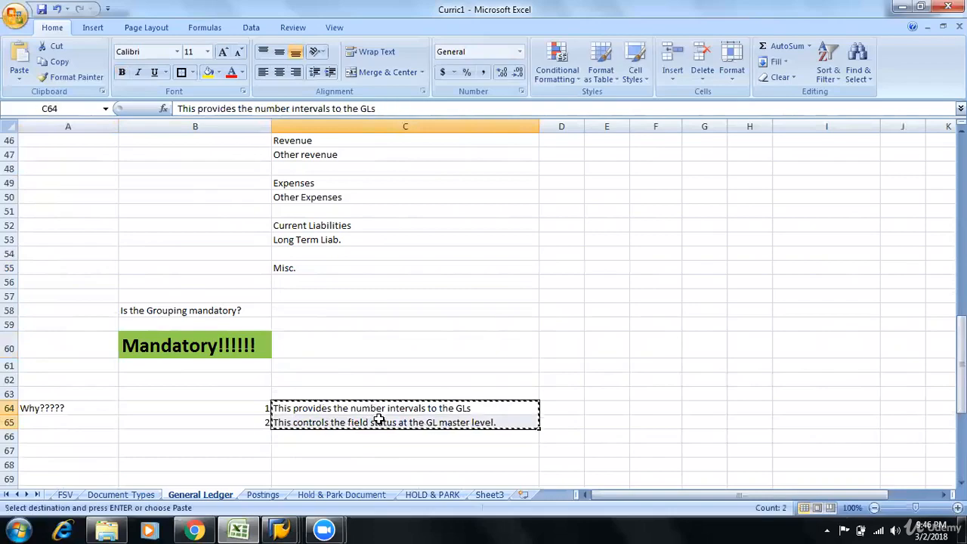
{"action": "left_click", "coordinate": [489, 495]}
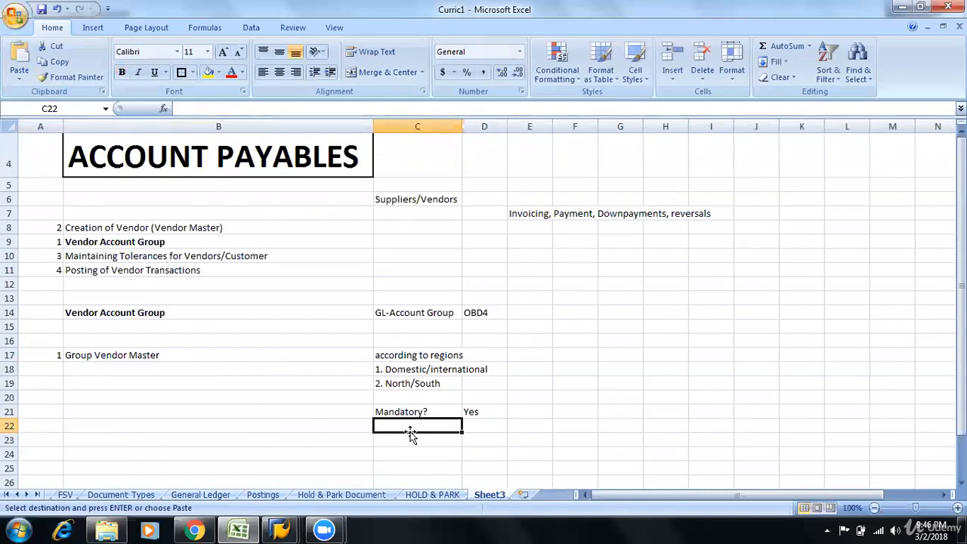
{"action": "key", "text": "ctrl+v"}
Number the two pasted reasons 1 and 2 in cells B22 and B23
{"action": "left_click", "coordinate": [358, 427]}
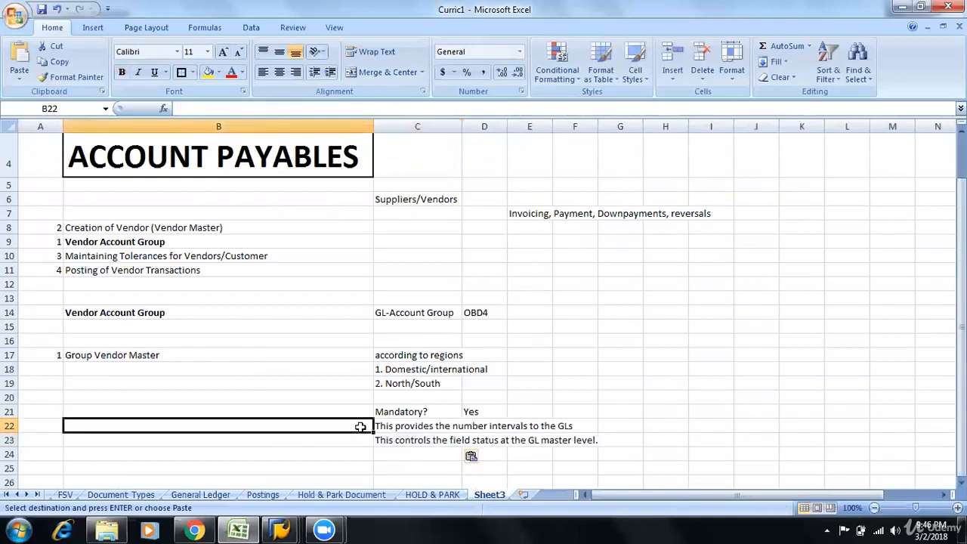
{"action": "type", "text": "1"}
{"action": "key", "text": "Return"}
{"action": "type", "text": "2"}
{"action": "left_click", "coordinate": [401, 465]}
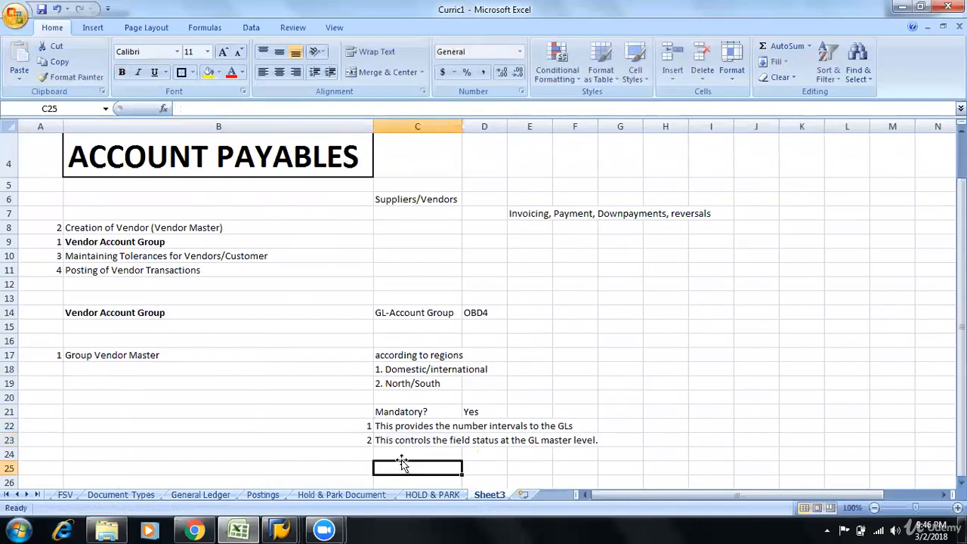
Edit the first reason in cell C22 to read "This provides the number intervals to the Vendor master"
{"action": "left_click", "coordinate": [411, 426]}
{"action": "double_click", "coordinate": [425, 426]}
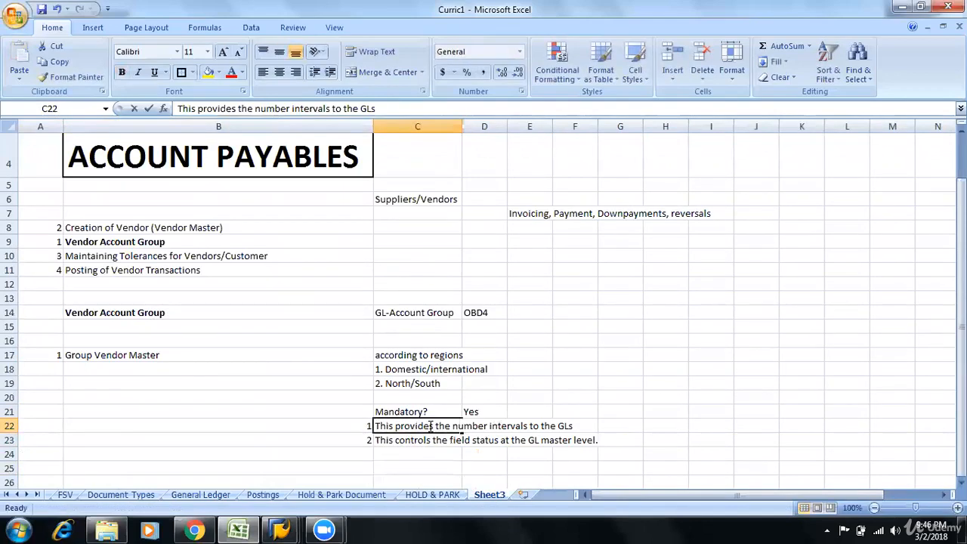
{"action": "key", "text": "Right"}
{"action": "key", "text": "Right"}
{"action": "key", "text": "Right"}
{"action": "key", "text": "Right"}
{"action": "key", "text": "Right"}
{"action": "key", "text": "Right"}
{"action": "key", "text": "Right"}
{"action": "key", "text": "Right"}
{"action": "key", "text": "Right"}
{"action": "key", "text": "Right"}
{"action": "key", "text": "Right"}
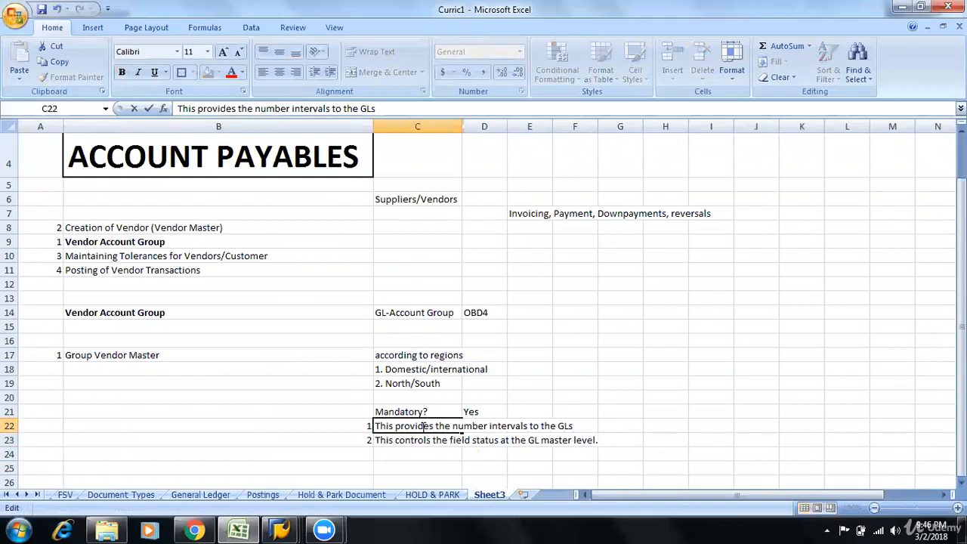
{"action": "key", "text": "Right"}
{"action": "key", "text": "Right"}
{"action": "key", "text": "Right"}
{"action": "key", "text": "Right"}
{"action": "key", "text": "Right"}
{"action": "key", "text": "Right"}
{"action": "key", "text": "Right"}
{"action": "key", "text": "Right"}
{"action": "key", "text": "Right"}
{"action": "key", "text": "Right"}
{"action": "key", "text": "Right"}
{"action": "key", "text": "Right"}
{"action": "key", "text": "Right"}
{"action": "key", "text": "End"}
{"action": "key", "text": "BackSpace"}
{"action": "key", "text": "BackSpace"}
{"action": "key", "text": "BackSpace"}
{"action": "type", "text": "Vendor master"}
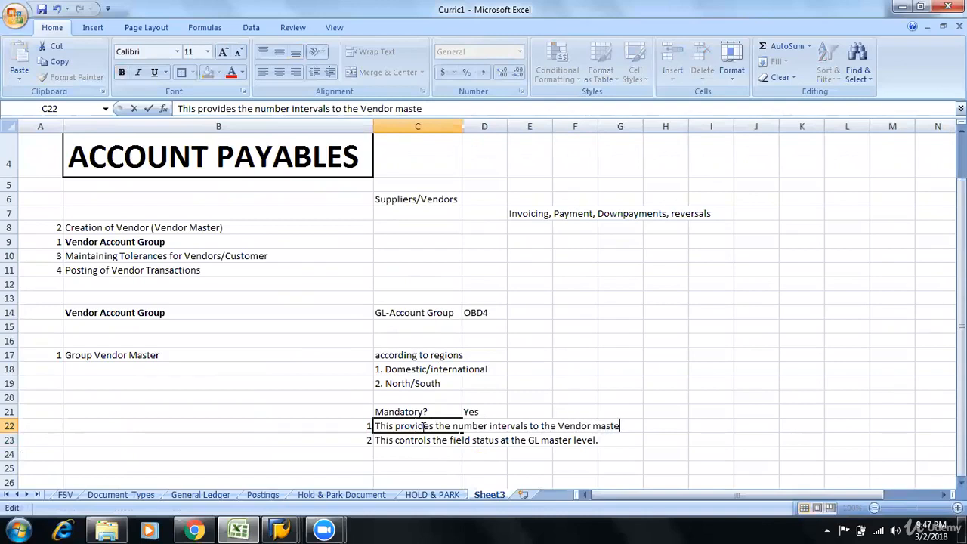
{"action": "key", "text": "Return"}
Replace GL with Vendor in cell C23 so it reads "This controls the field status at the Vendor master level."
{"action": "key", "text": "F2"}
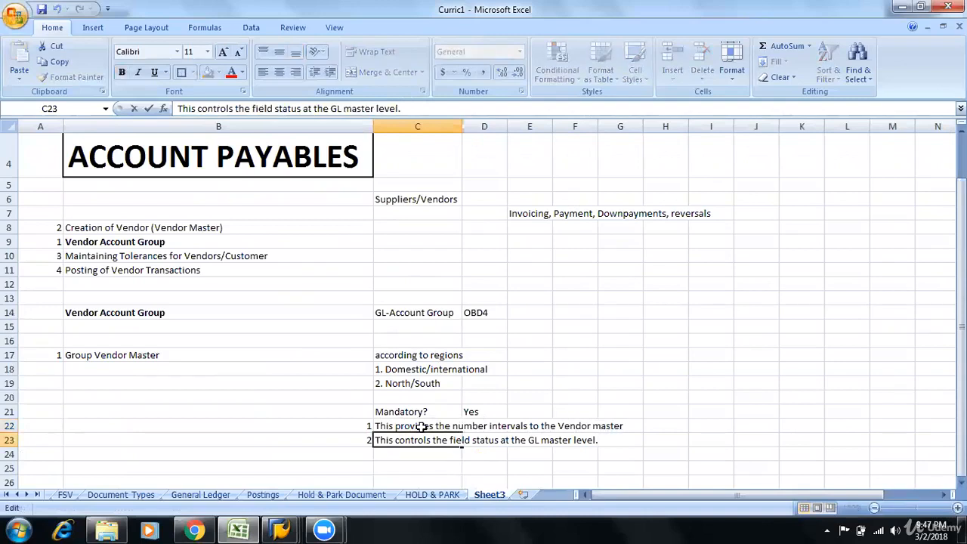
{"action": "key", "text": "Left"}
{"action": "key", "text": "Left"}
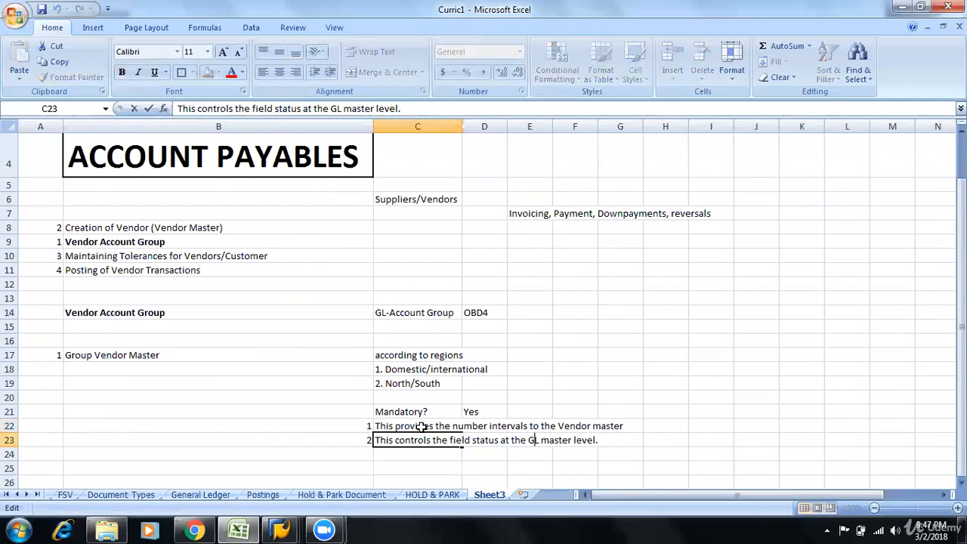
{"action": "key", "text": "BackSpace"}
{"action": "key", "text": "BackSpace"}
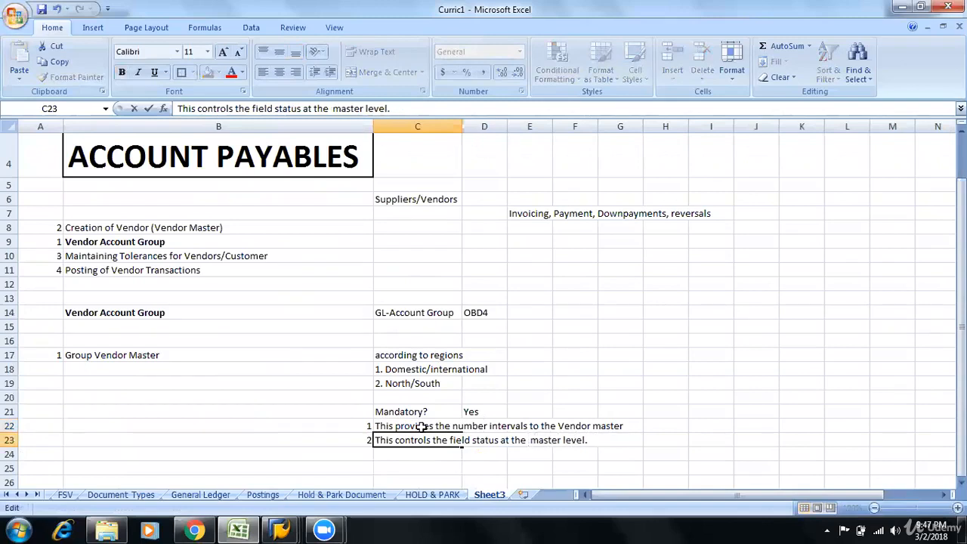
{"action": "type", "text": "Vendor"}
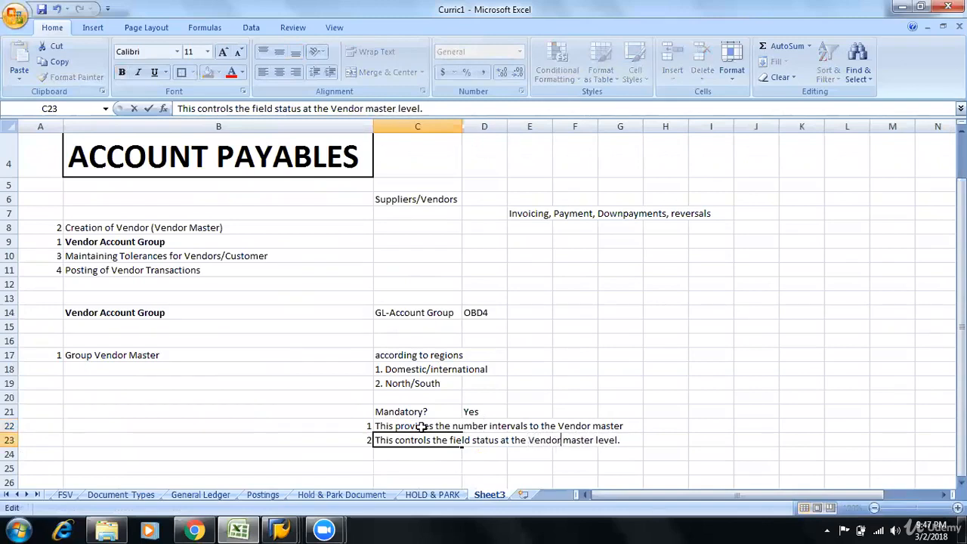
{"action": "key", "text": "Return"}
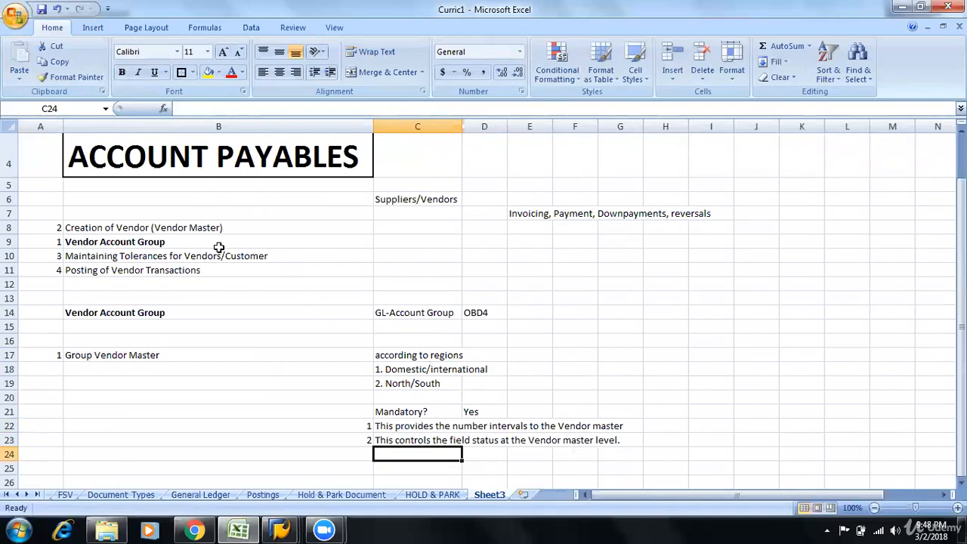
Review the Vendor Account Group notes on Sheet3: the vendor master grouping, its mandatory status and the two reasons
{"action": "left_click", "coordinate": [148, 241]}
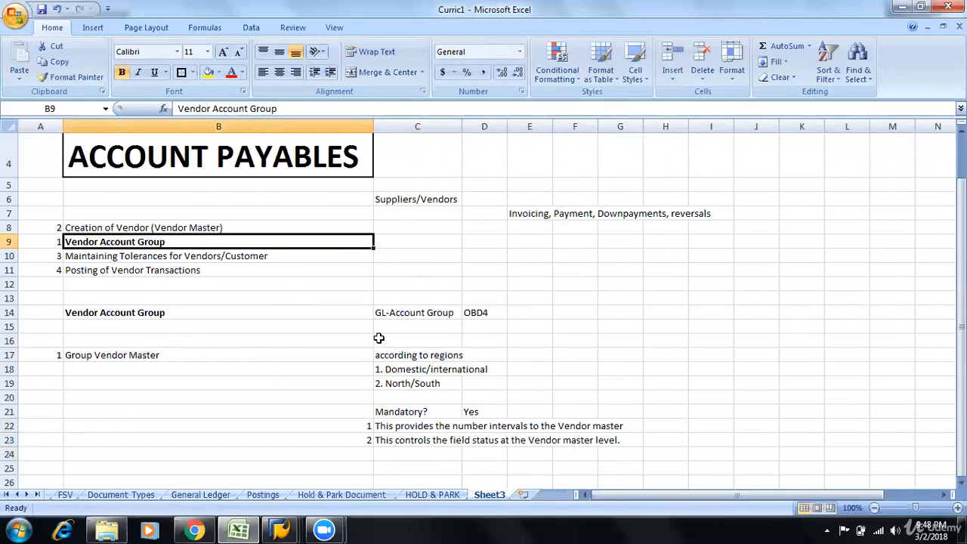
{"action": "left_click", "coordinate": [95, 355]}
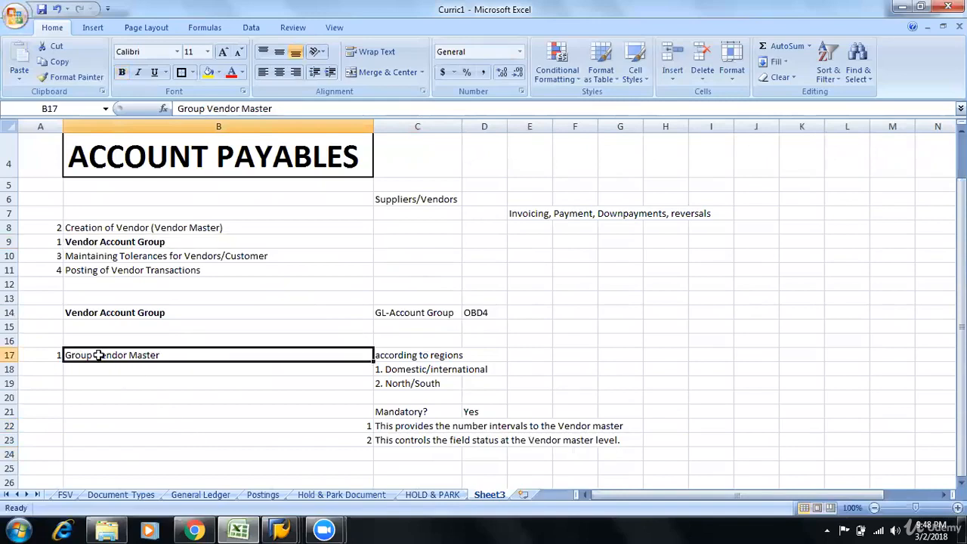
{"action": "left_click", "coordinate": [204, 408]}
{"action": "left_click", "coordinate": [377, 412]}
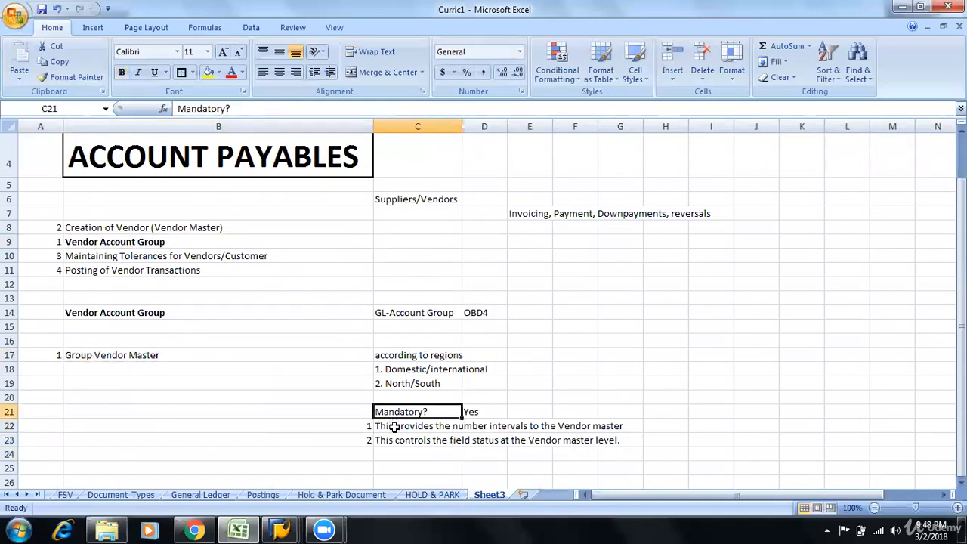
{"action": "left_click_drag", "start_coordinate": [362, 417], "coordinate": [602, 447]}
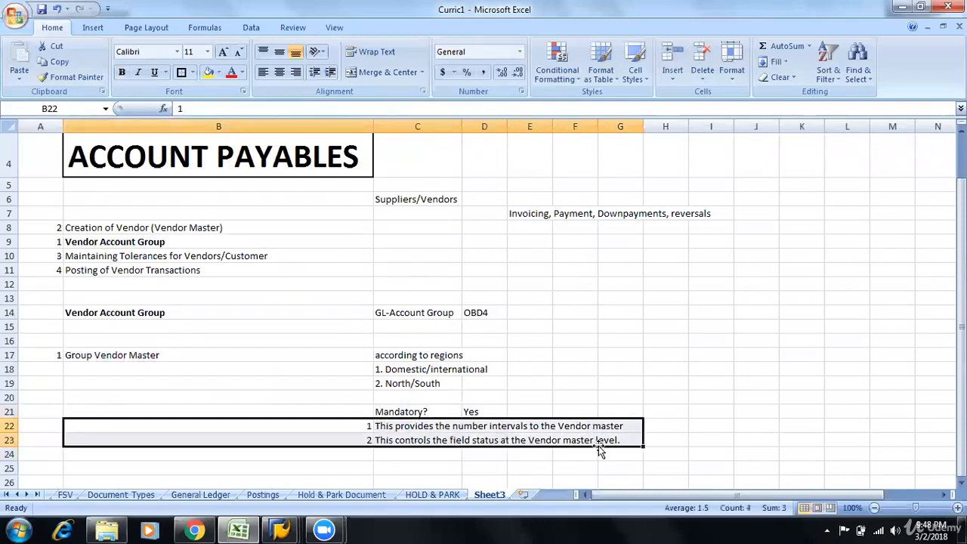
{"action": "left_click", "coordinate": [609, 455]}
{"action": "left_click", "coordinate": [652, 412]}
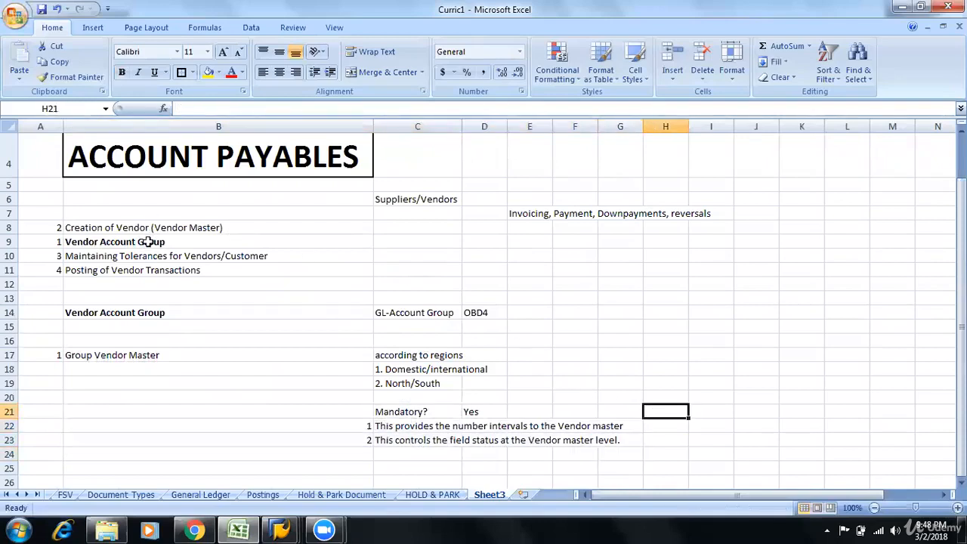
{"action": "left_click", "coordinate": [249, 254]}
{"action": "left_click", "coordinate": [261, 243]}
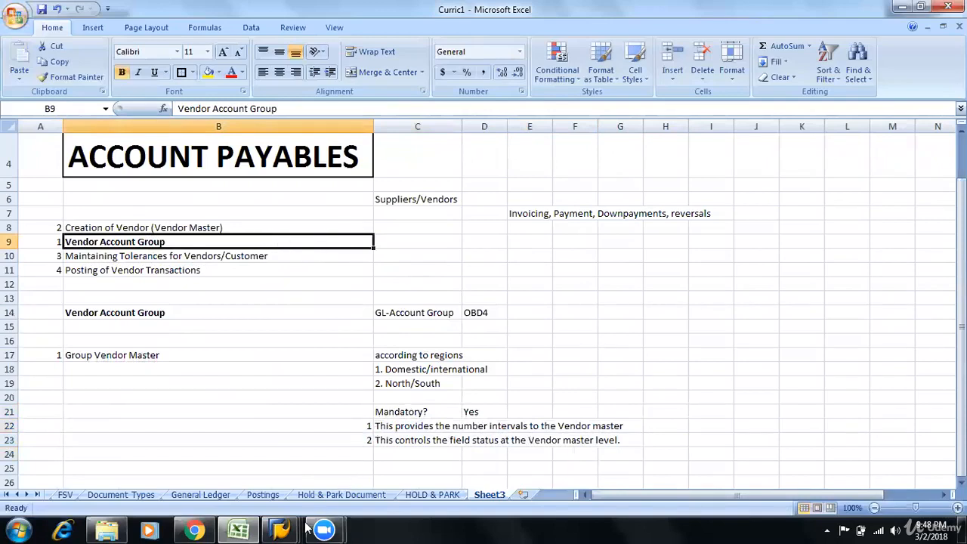
Switch to the SAP Easy Access session, run transaction SPRO and open the SAP Reference IMG
{"action": "mouse_move", "coordinate": [291, 526]}
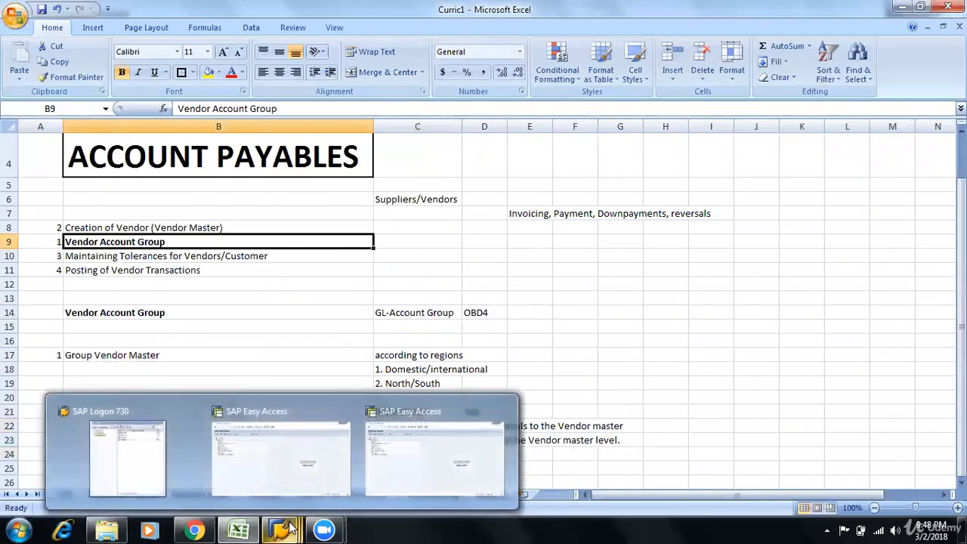
{"action": "left_click", "coordinate": [405, 491]}
{"action": "left_click", "coordinate": [67, 38]}
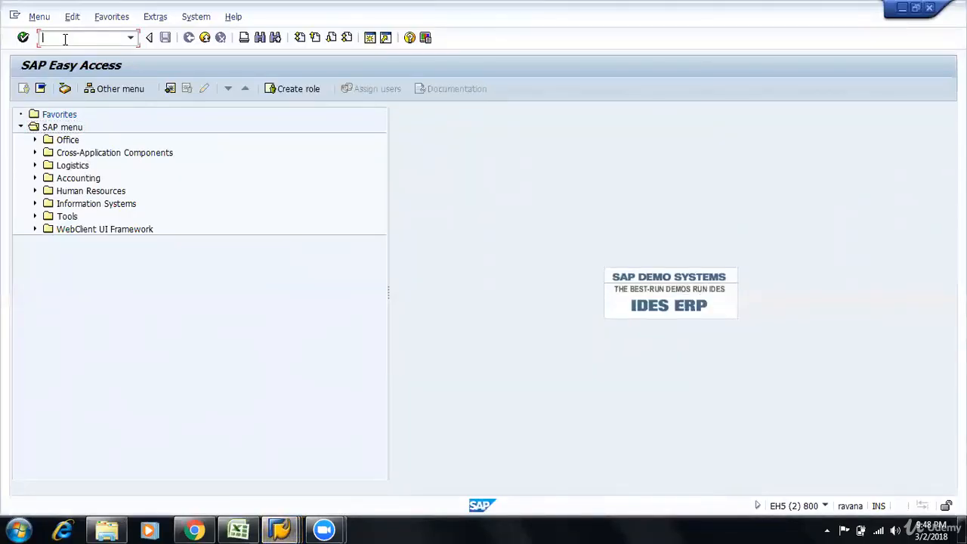
{"action": "type", "text": "SPRO"}
{"action": "key", "text": "Return"}
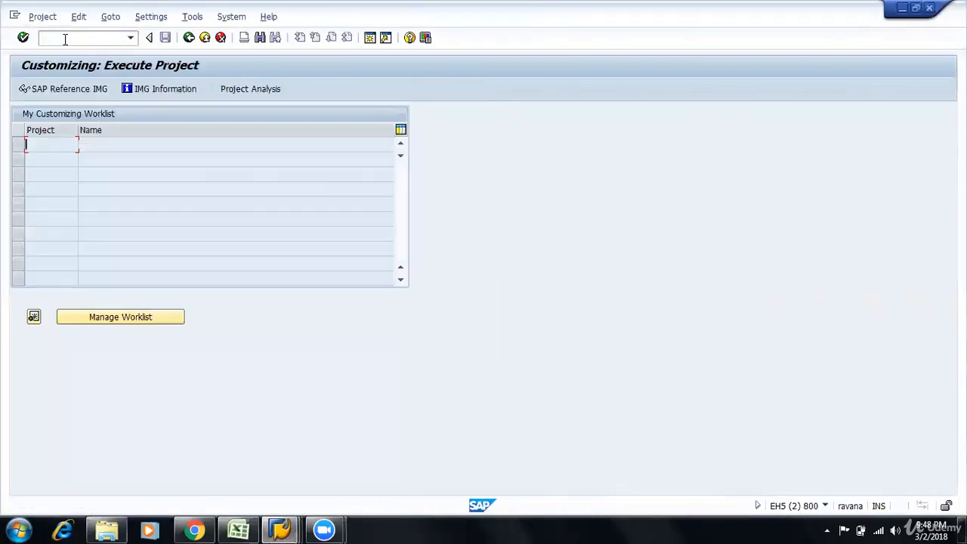
{"action": "key", "text": "F5"}
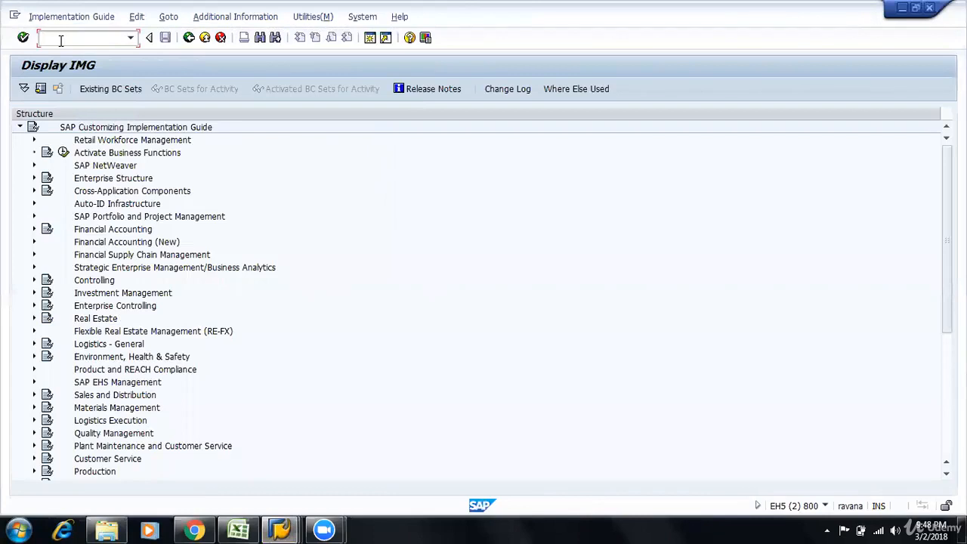
Expand Financial Accounting (New) and its Accounts Receivable and Accounts Payable node in the implementation guide
{"action": "left_click", "coordinate": [83, 245]}
{"action": "left_click", "coordinate": [34, 242]}
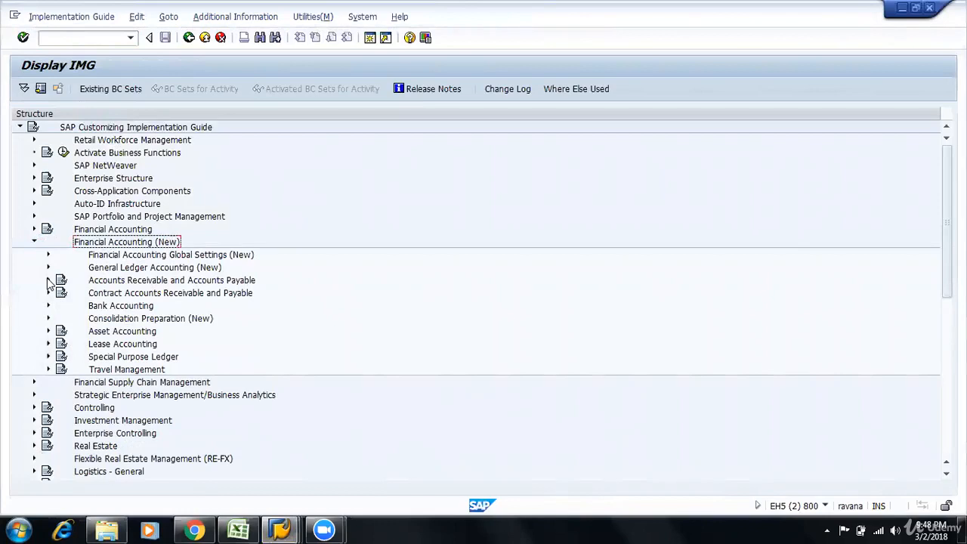
{"action": "left_click", "coordinate": [102, 280]}
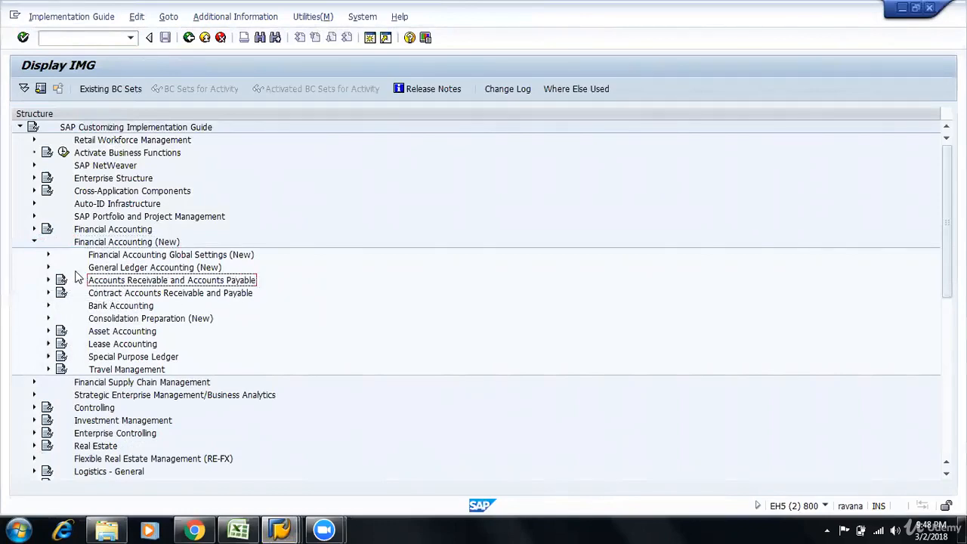
{"action": "left_click", "coordinate": [145, 255]}
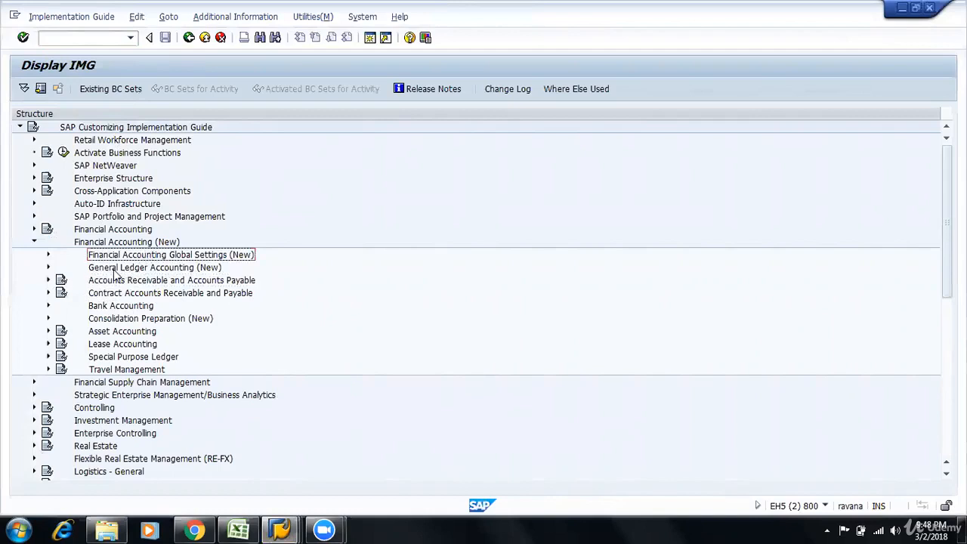
{"action": "left_click", "coordinate": [125, 268]}
{"action": "left_click", "coordinate": [90, 281]}
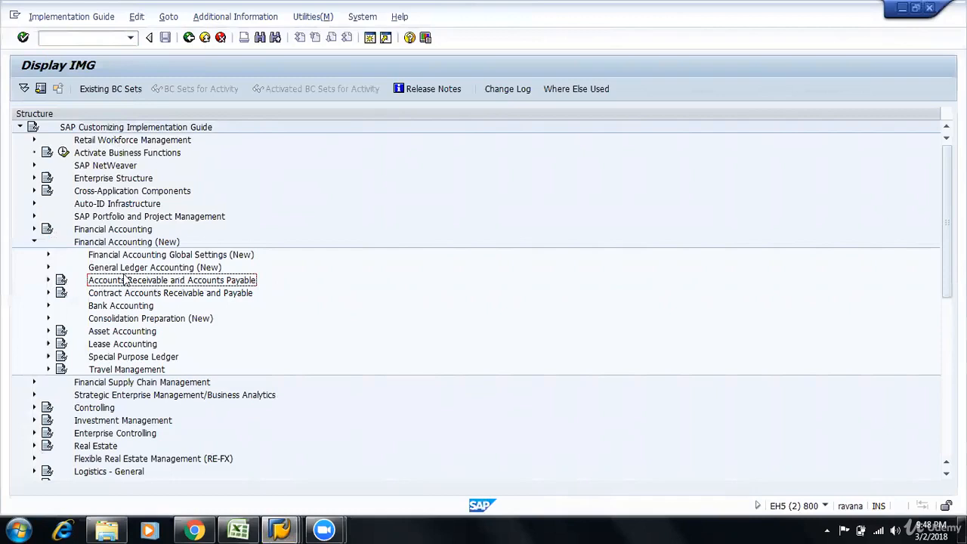
{"action": "left_click", "coordinate": [47, 281]}
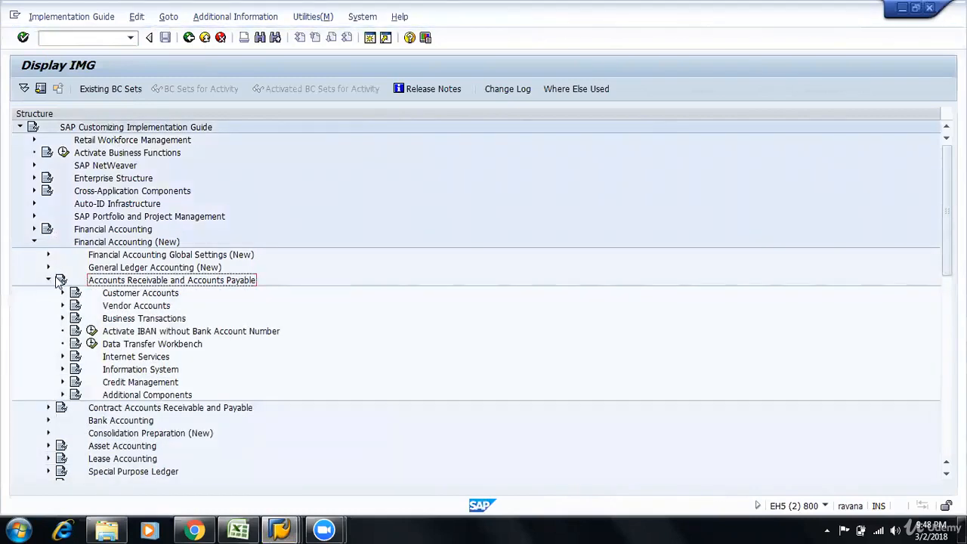
Expand Vendor Accounts down through Master Data to Preparations for Creating Vendor Master Data
{"action": "left_click", "coordinate": [108, 295]}
{"action": "left_click", "coordinate": [106, 307]}
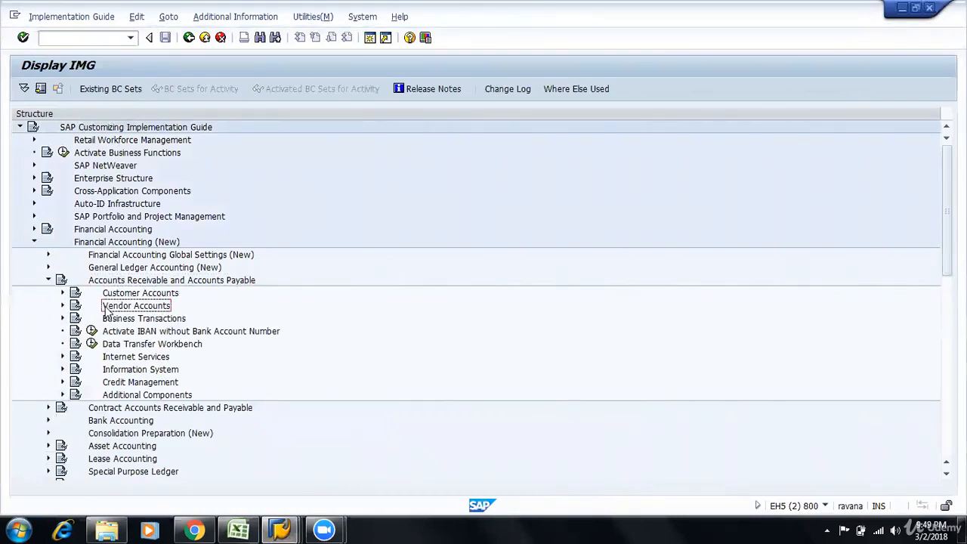
{"action": "left_click", "coordinate": [62, 306]}
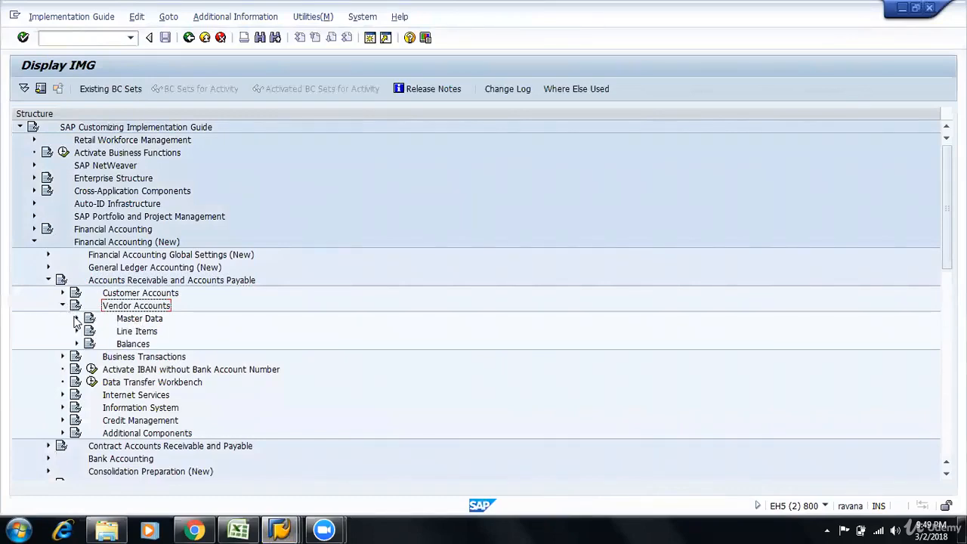
{"action": "left_click", "coordinate": [77, 319]}
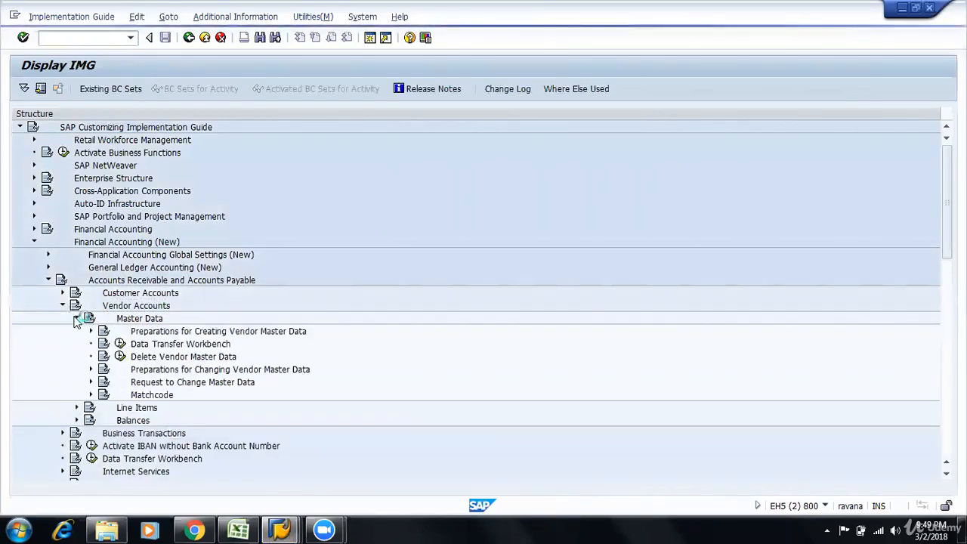
{"action": "left_click", "coordinate": [152, 333]}
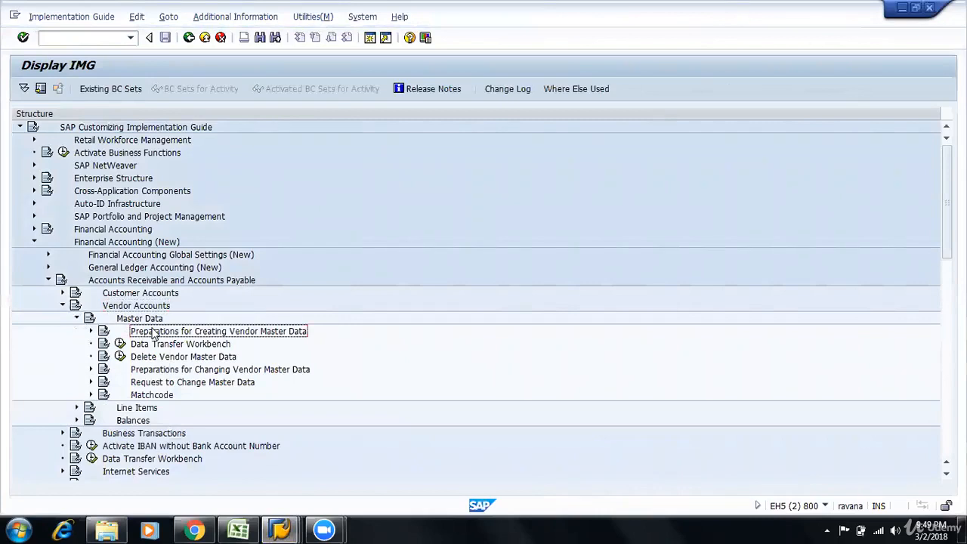
{"action": "left_click", "coordinate": [90, 331]}
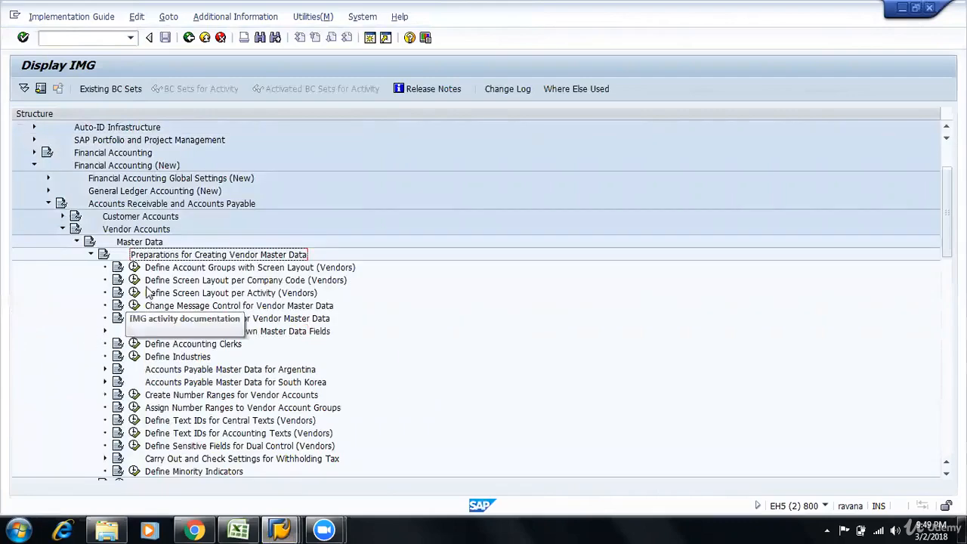
Display the IMG activity keys beside the vendor master data activities and widen the additional information column to show them fully
{"action": "left_click", "coordinate": [170, 269]}
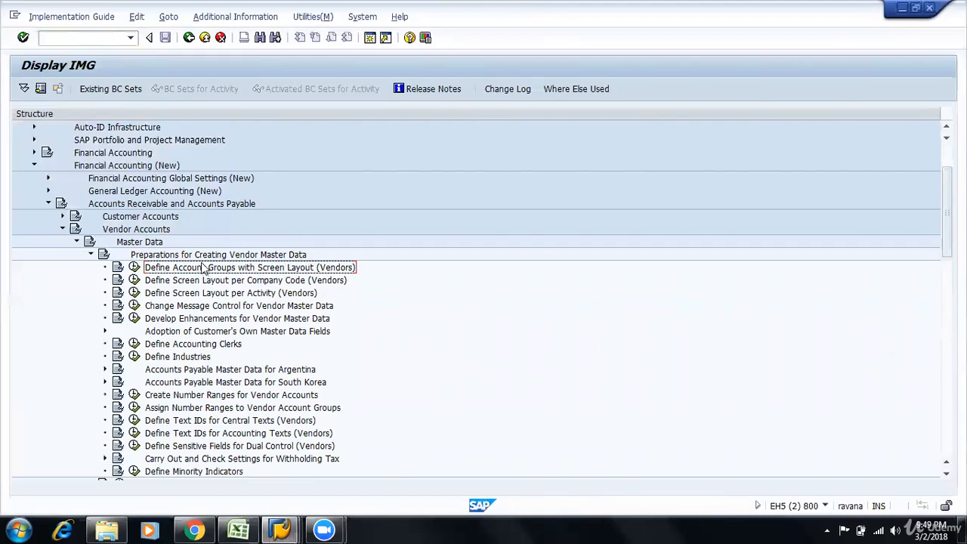
{"action": "left_click", "coordinate": [243, 17]}
{"action": "mouse_move", "coordinate": [253, 37]}
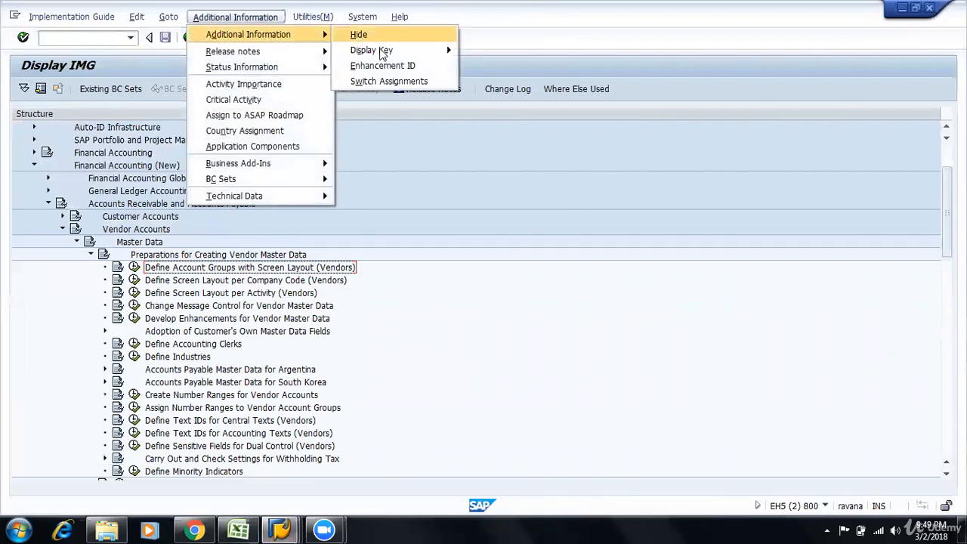
{"action": "mouse_move", "coordinate": [394, 51]}
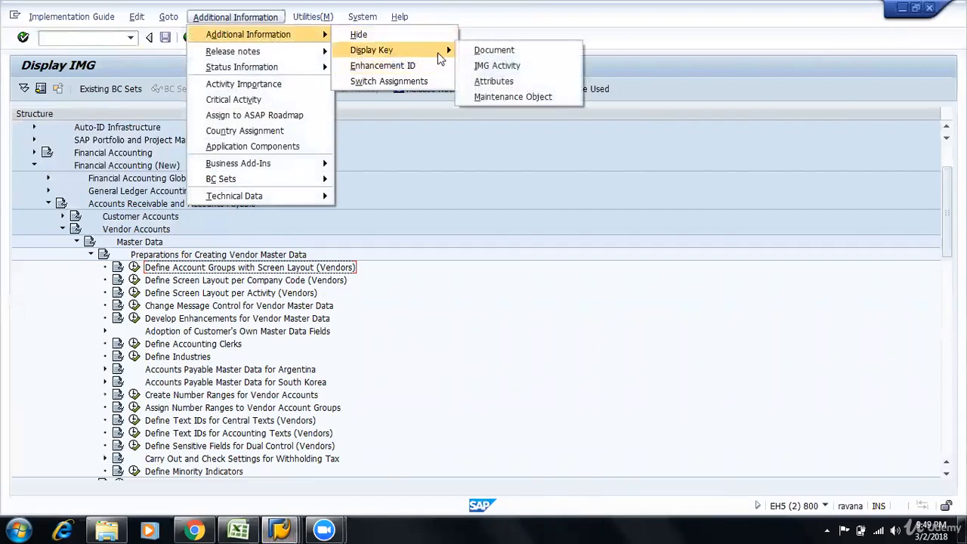
{"action": "left_click", "coordinate": [529, 65]}
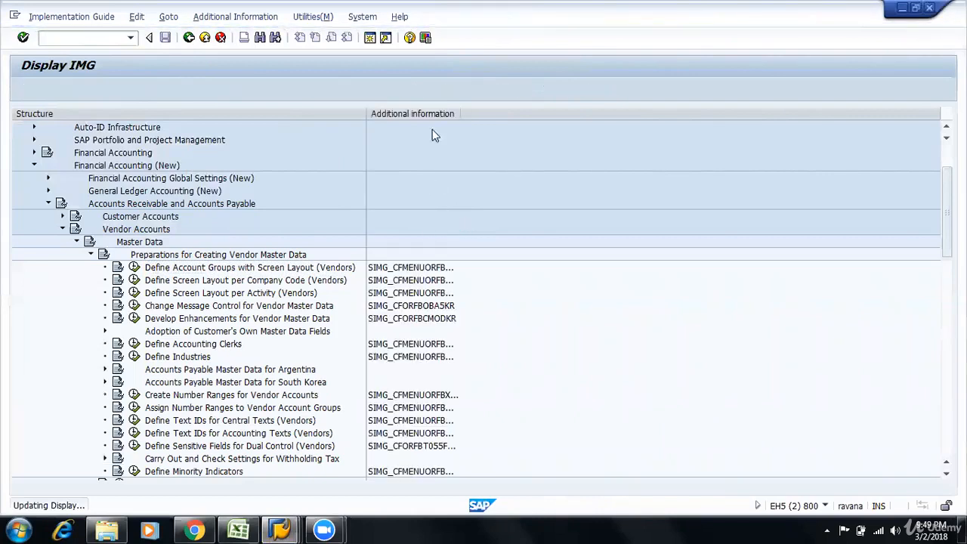
{"action": "left_click_drag", "start_coordinate": [459, 110], "coordinate": [648, 129]}
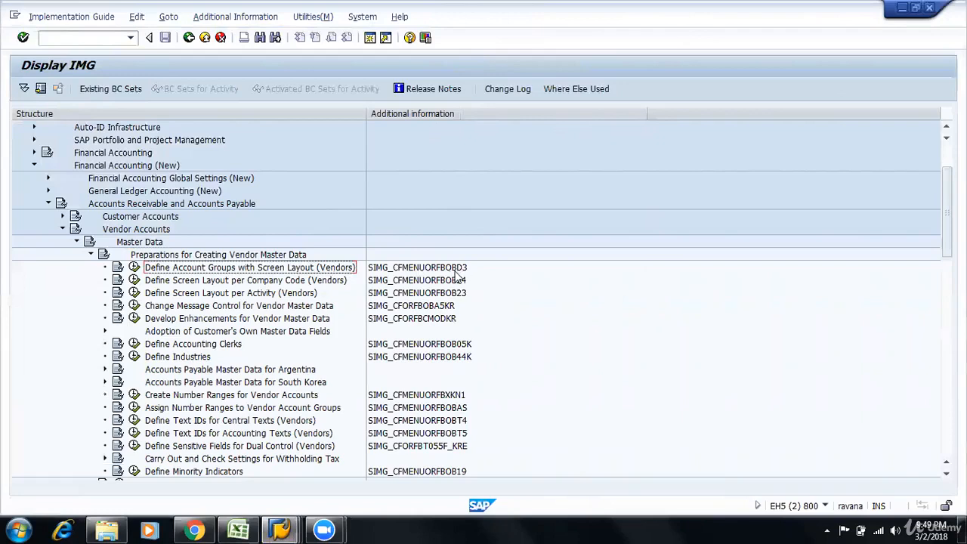
Run Define Account Groups with Screen Layout (Vendors) and start a new entry with account group 901D
{"action": "left_click", "coordinate": [134, 269]}
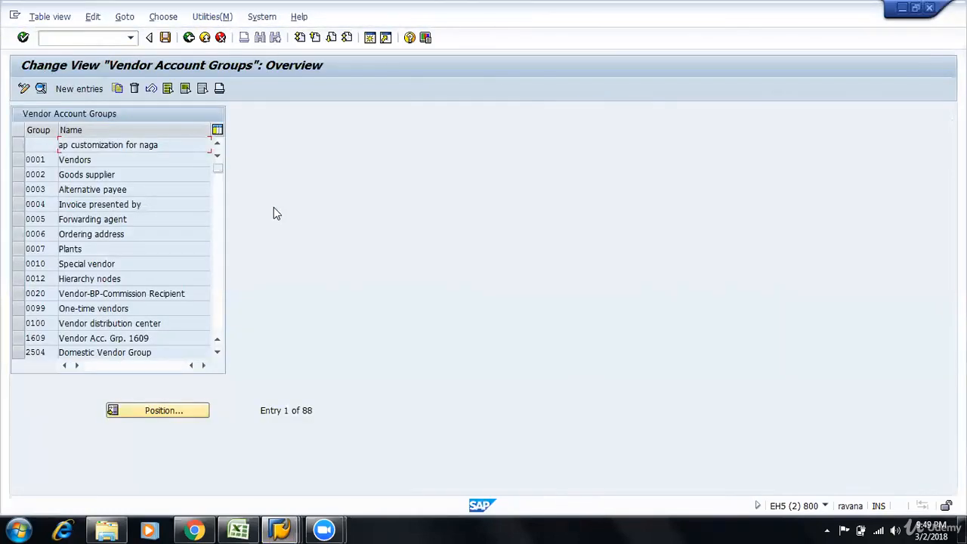
{"action": "left_click", "coordinate": [83, 89]}
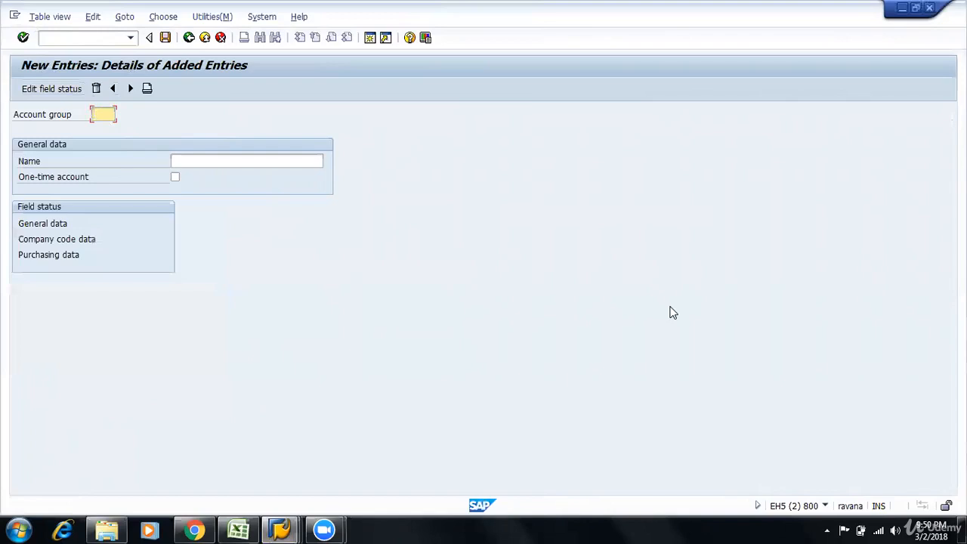
{"action": "type", "text": "901"}
{"action": "key", "text": "BackSpace"}
{"action": "key", "text": "BackSpace"}
{"action": "key", "text": "BackSpace"}
{"action": "type", "text": "0"}
{"action": "key", "text": "BackSpace"}
{"action": "type", "text": "901D"}
{"action": "key", "text": "Tab"}
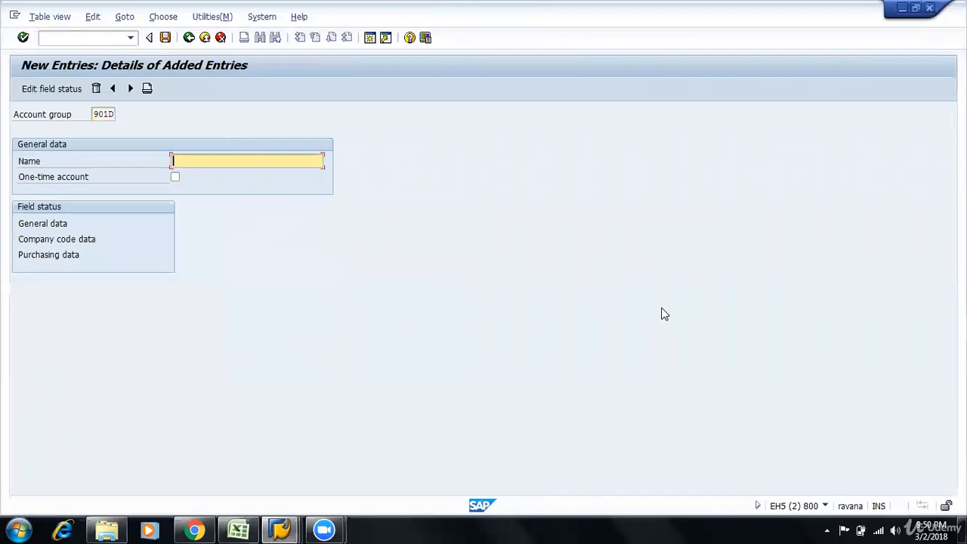
Name the new account group DOMESTIC VENDORS FOR 9001
{"action": "type", "text": "DOMESTIC VENDORS "}
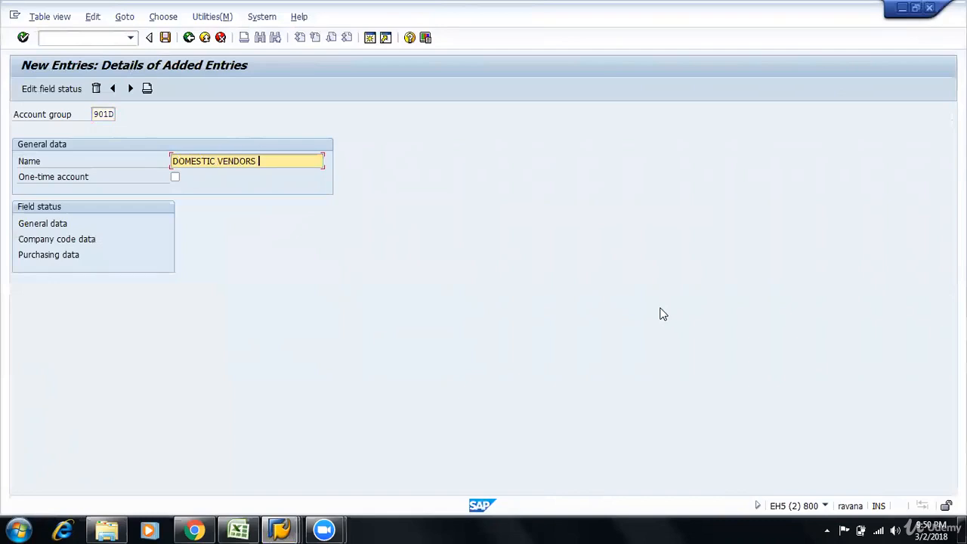
{"action": "type", "text": "FOR 9001"}
{"action": "left_click_drag", "start_coordinate": [277, 161], "coordinate": [301, 161]}
{"action": "left_click", "coordinate": [299, 161]}
{"action": "left_click_drag", "start_coordinate": [94, 113], "coordinate": [144, 111]}
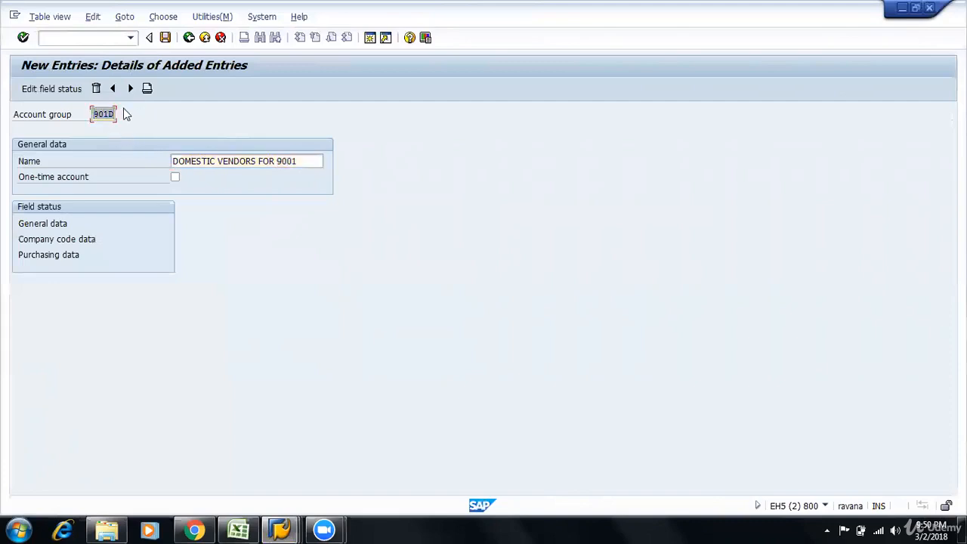
{"action": "double_click", "coordinate": [111, 114]}
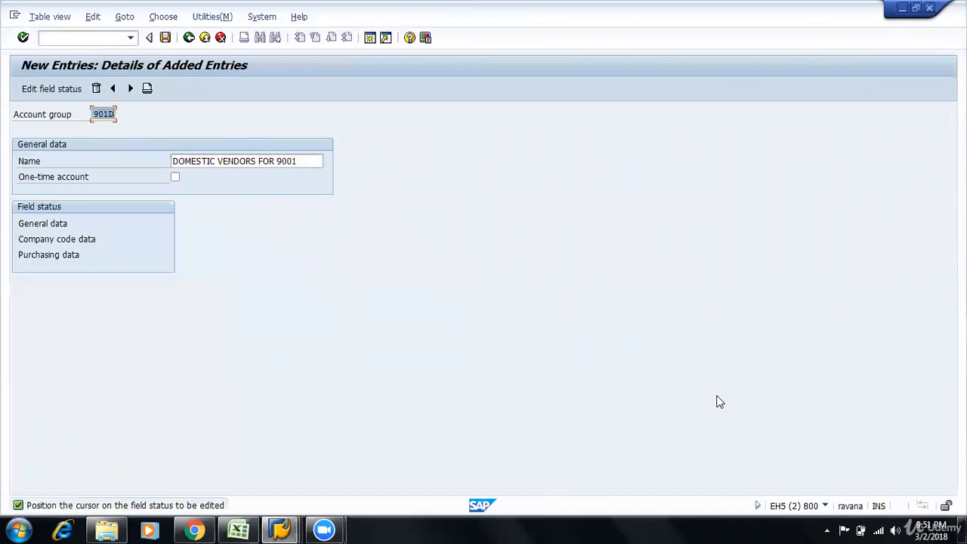
Switch to the Excel workbook and enter the marker IMP* in cell A25 below the Vendor Account Group notes
{"action": "key", "text": "alt+Tab"}
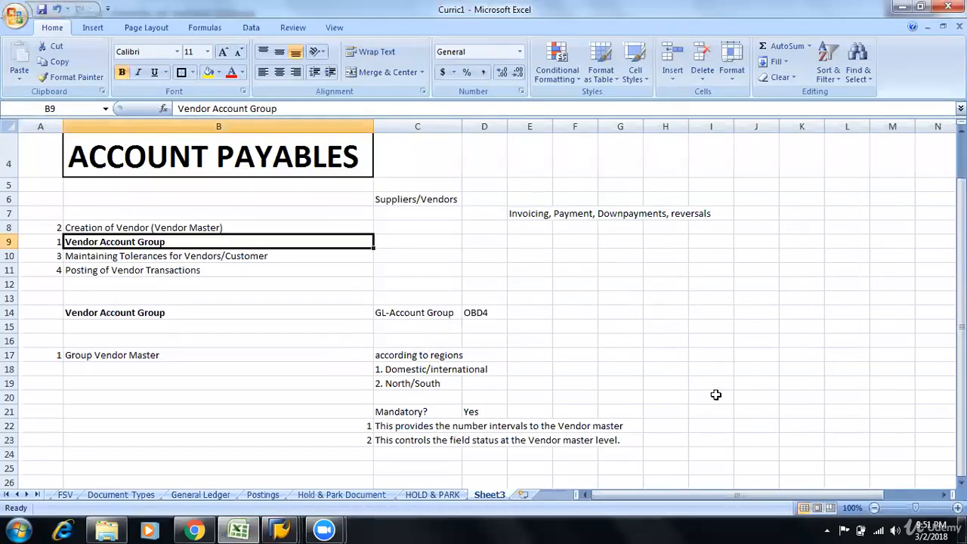
{"action": "scroll", "coordinate": [715, 394], "scroll_direction": "down", "scroll_amount": 2}
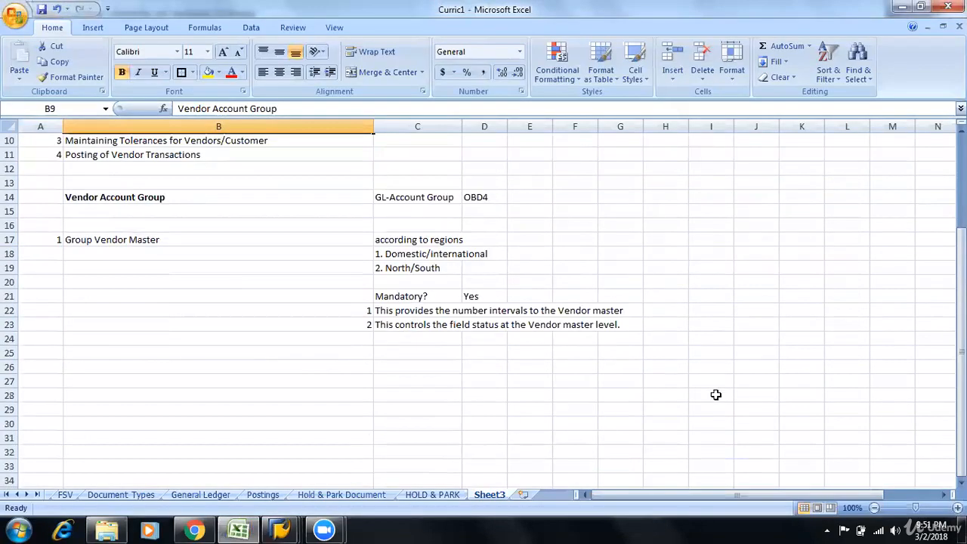
{"action": "left_click", "coordinate": [291, 354]}
{"action": "key", "text": "Left"}
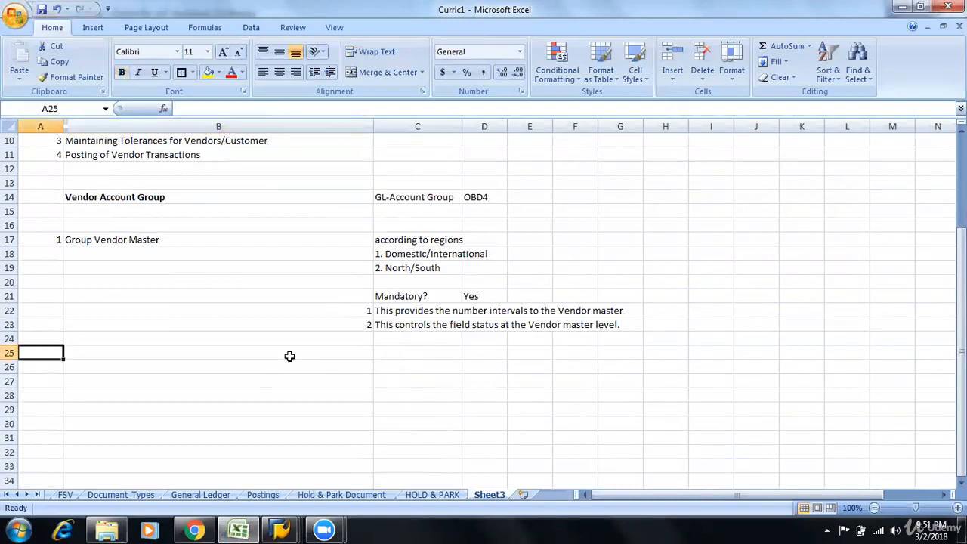
{"action": "type", "text": "IMOT"}
{"action": "key", "text": "BackSpace"}
{"action": "key", "text": "BackSpace"}
{"action": "type", "text": "P*"}
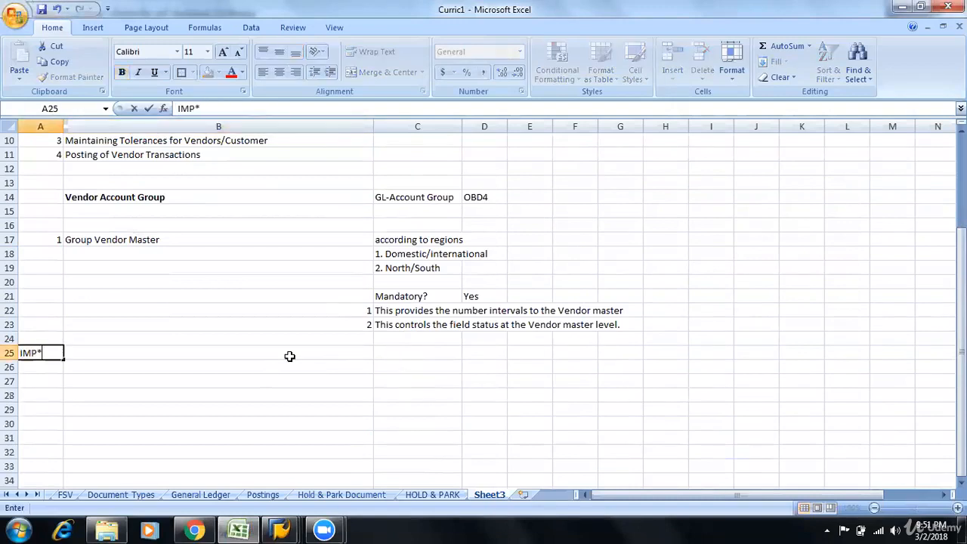
{"action": "key", "text": "Right"}
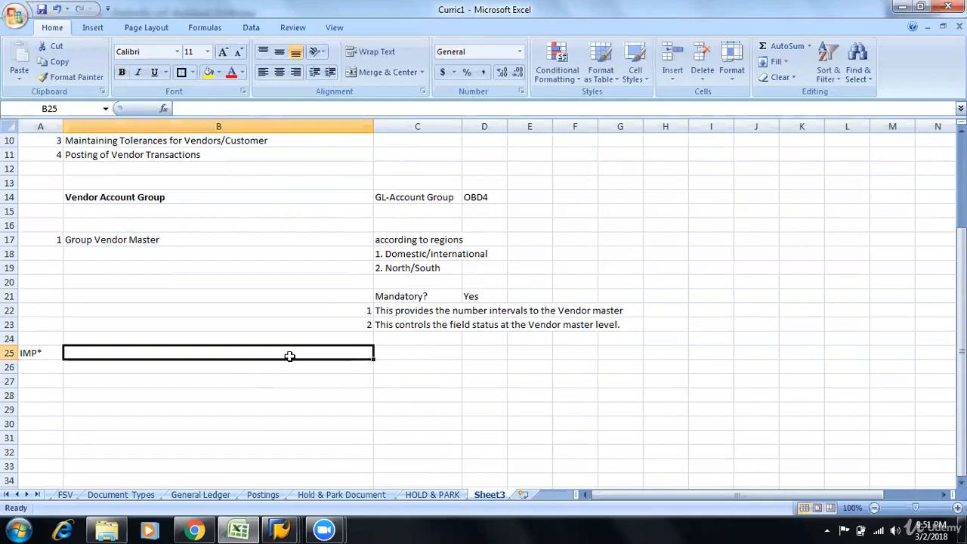
Enter the note "Account groups are created at Client/system level" in cell B25
{"action": "type", "text": "Account g"}
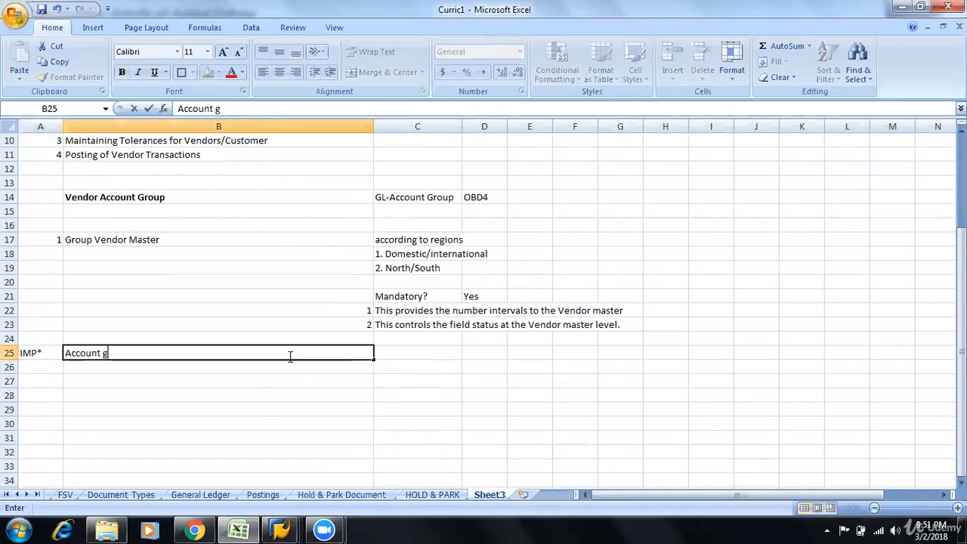
{"action": "type", "text": "roups are"}
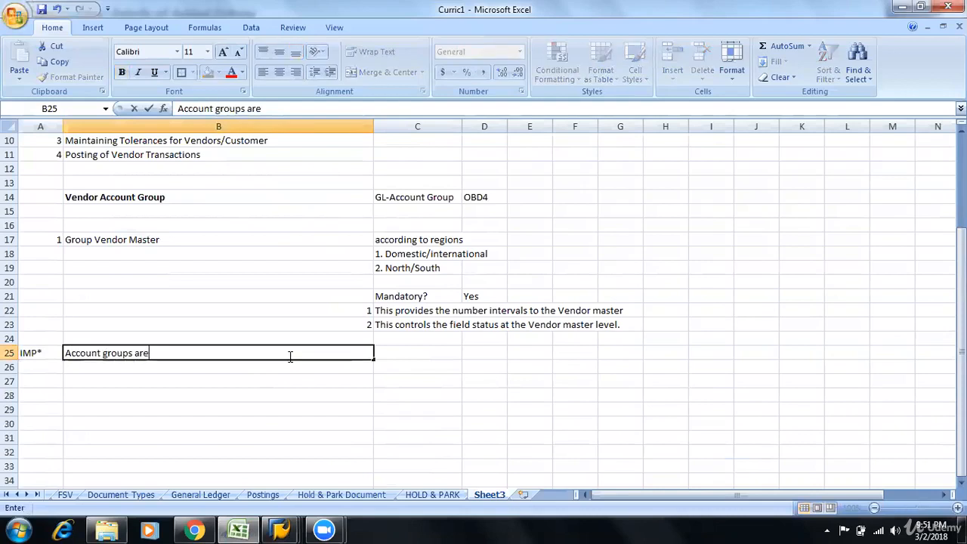
{"action": "type", "text": " created"}
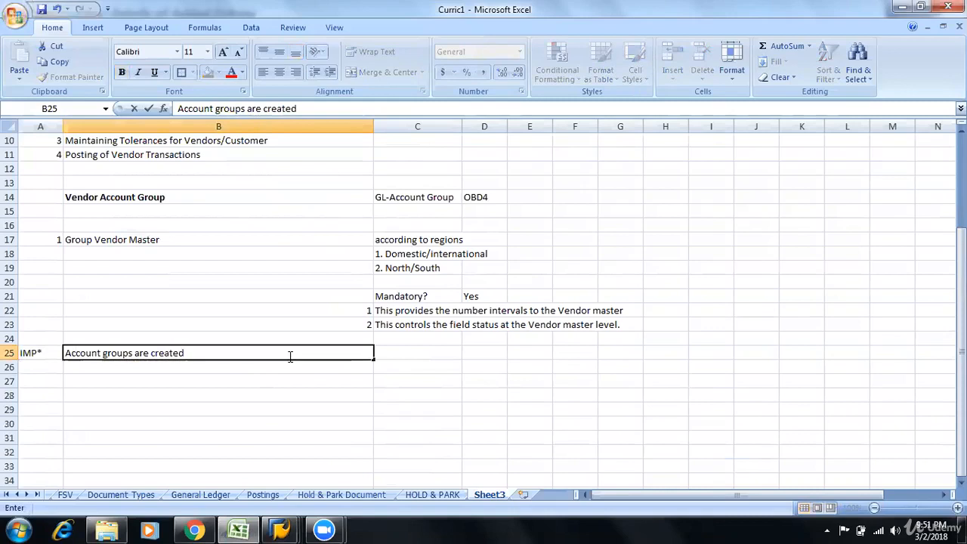
{"action": "type", "text": " at Cli"}
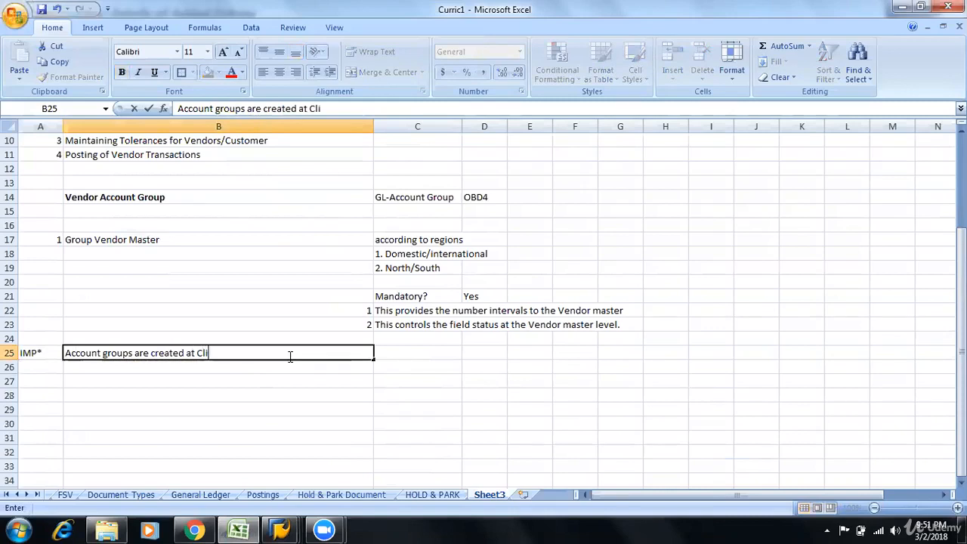
{"action": "type", "text": "ent/syste"}
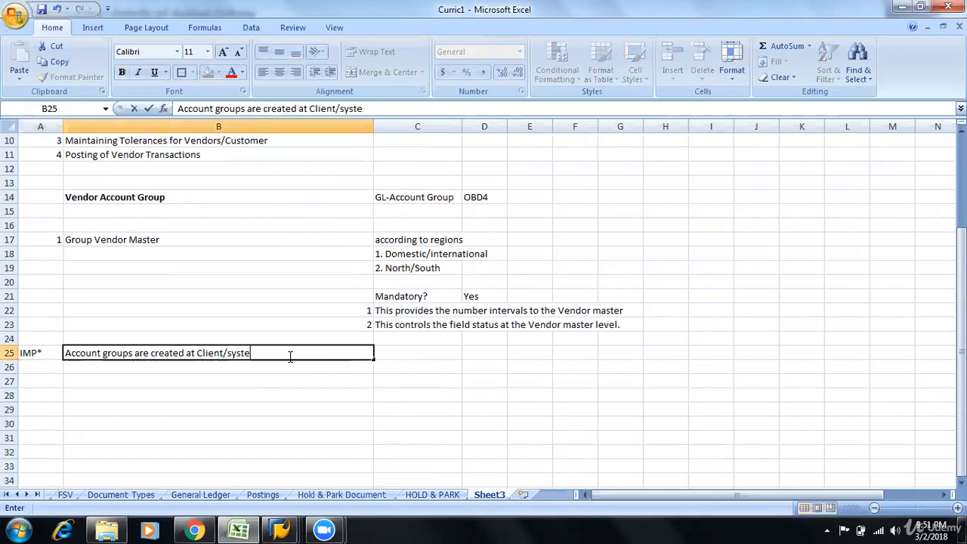
{"action": "type", "text": "m level"}
{"action": "key", "text": "Return"}
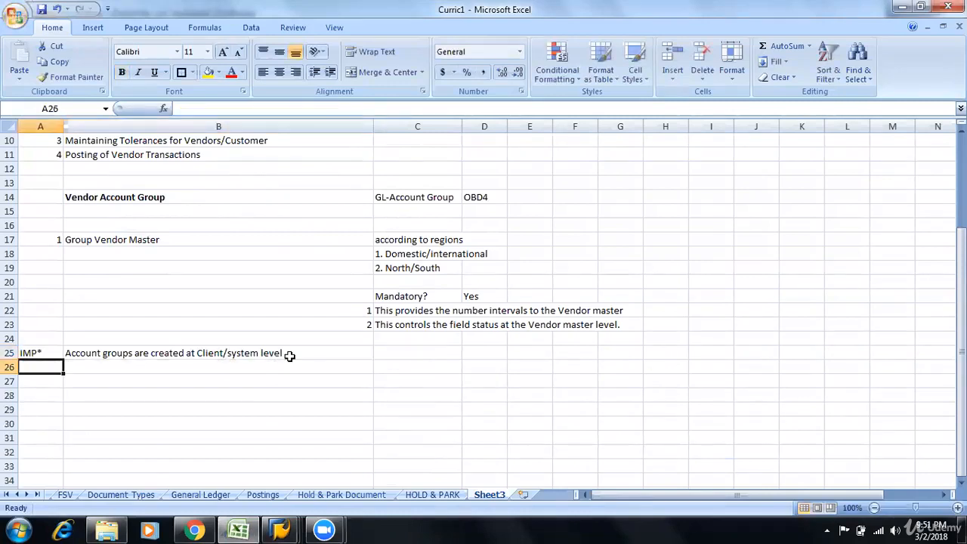
{"action": "key", "text": "Up"}
{"action": "key", "text": "Right"}
{"action": "key", "text": "Up"}
{"action": "key", "text": "Down"}
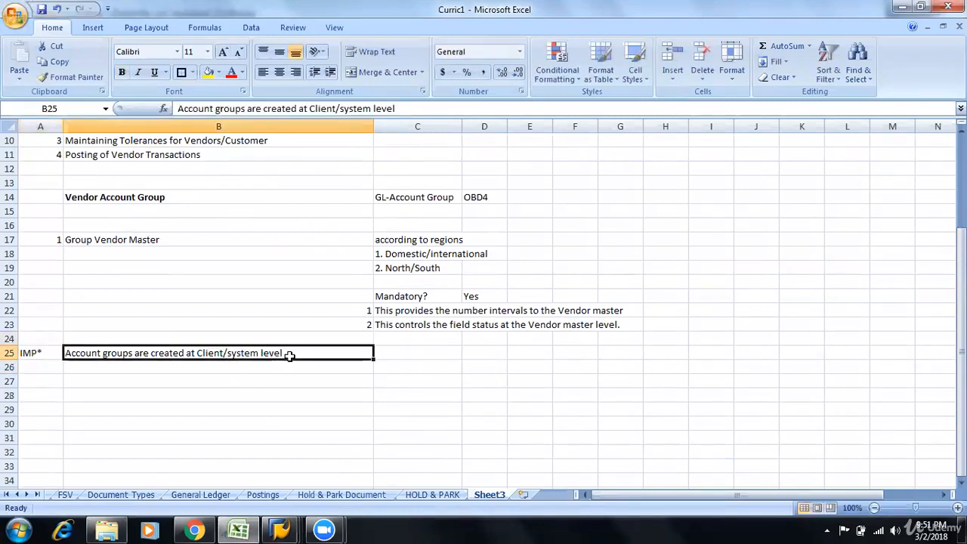
{"action": "key", "text": "Up"}
{"action": "key", "text": "Down"}
{"action": "key", "text": "Down"}
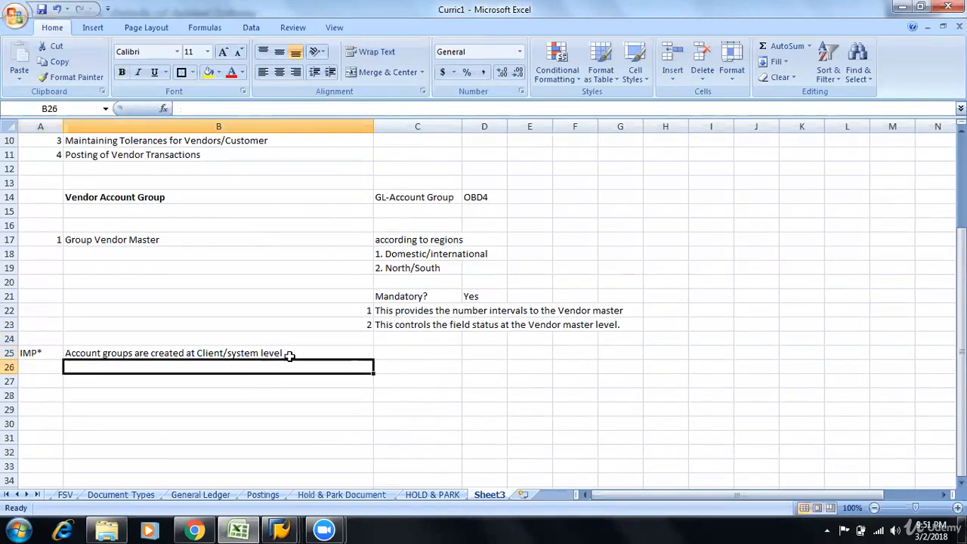
Add a note in cell B26 reading "They are nit assigned to any company code"
{"action": "type", "text": "Ther"}
{"action": "key", "text": "BackSpace"}
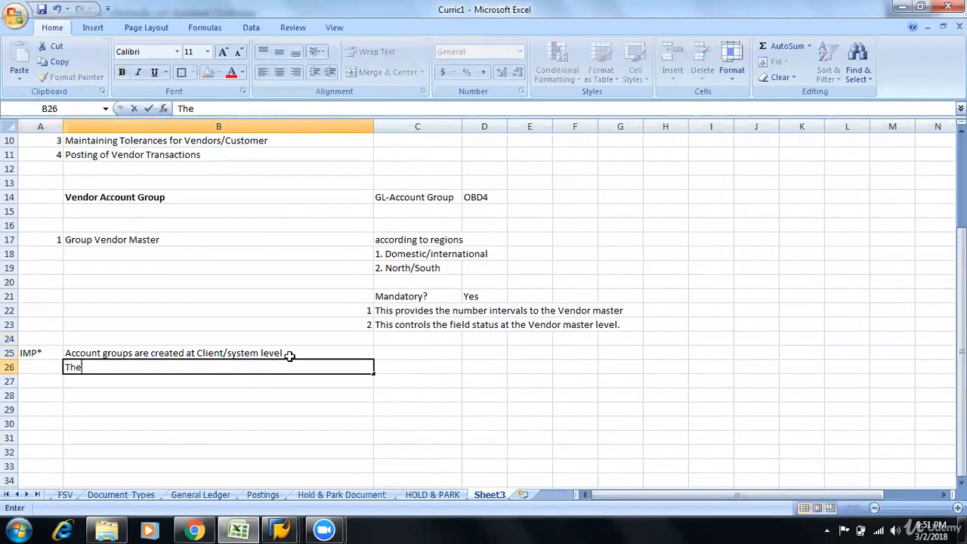
{"action": "key", "text": "BackSpace"}
{"action": "type", "text": "ey are nit assignm"}
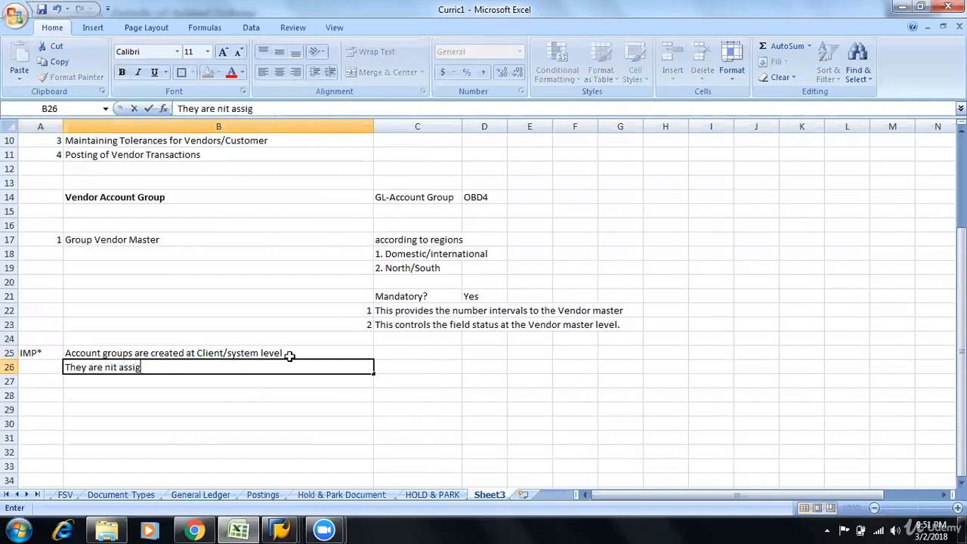
{"action": "key", "text": "BackSpace"}
{"action": "key", "text": "BackSpace"}
{"action": "type", "text": "ned to any com"}
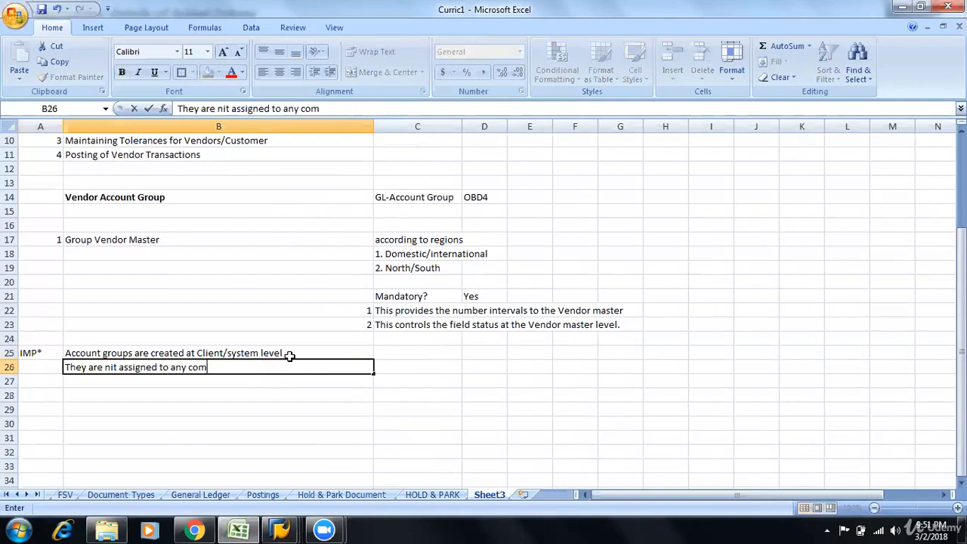
{"action": "type", "text": "pany code"}
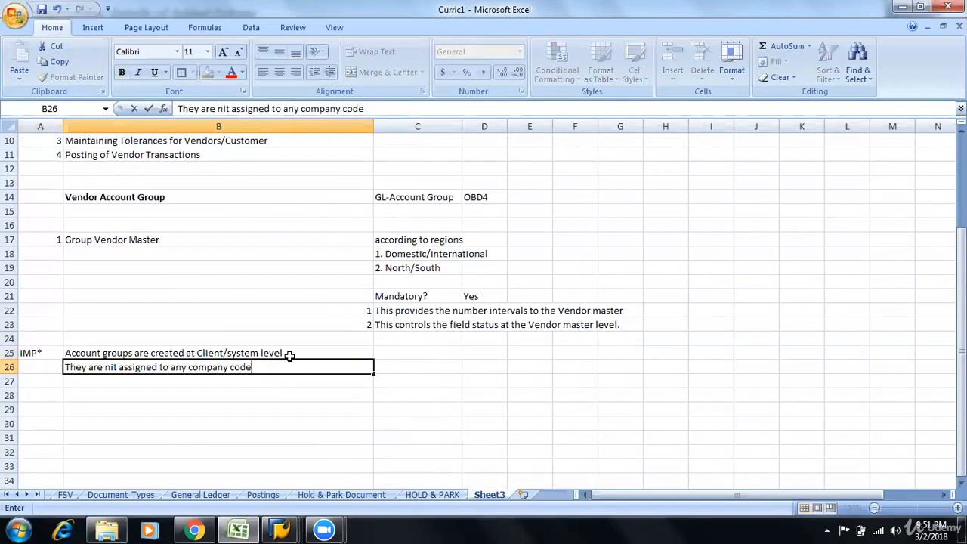
{"action": "key", "text": "Return"}
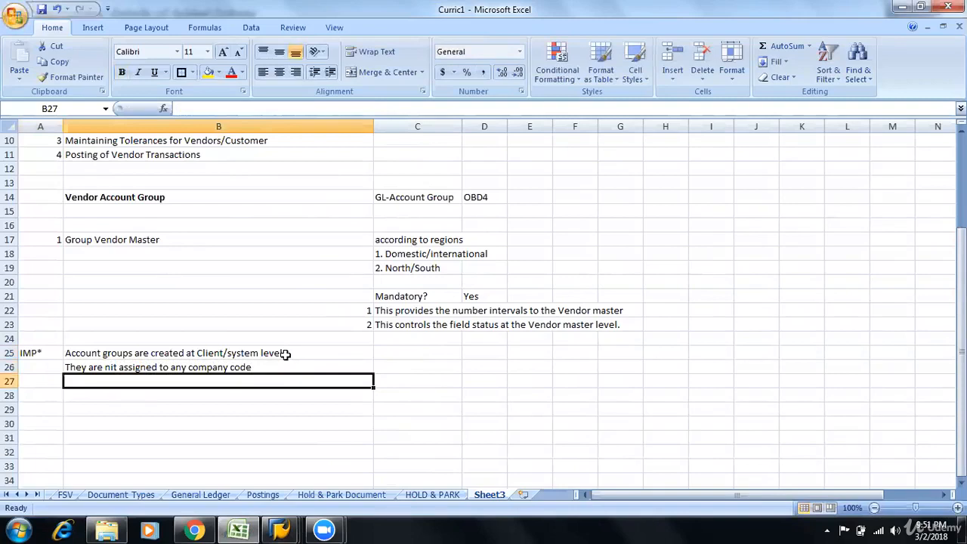
Correct the misspelled word in the B26 note to "not"
{"action": "key", "text": "Up"}
{"action": "key", "text": "F2"}
{"action": "key", "text": "Left"}
{"action": "key", "text": "Left"}
{"action": "key", "text": "Left"}
{"action": "key", "text": "Left"}
{"action": "key", "text": "Left"}
{"action": "key", "text": "Left"}
{"action": "key", "text": "Left"}
{"action": "key", "text": "Left"}
{"action": "key", "text": "Left"}
{"action": "key", "text": "Left"}
{"action": "key", "text": "Left"}
{"action": "key", "text": "Left"}
{"action": "key", "text": "Left"}
{"action": "key", "text": "Left"}
{"action": "key", "text": "Left"}
{"action": "key", "text": "Left"}
{"action": "key", "text": "Left"}
{"action": "key", "text": "Left"}
{"action": "key", "text": "Left"}
{"action": "key", "text": "Left"}
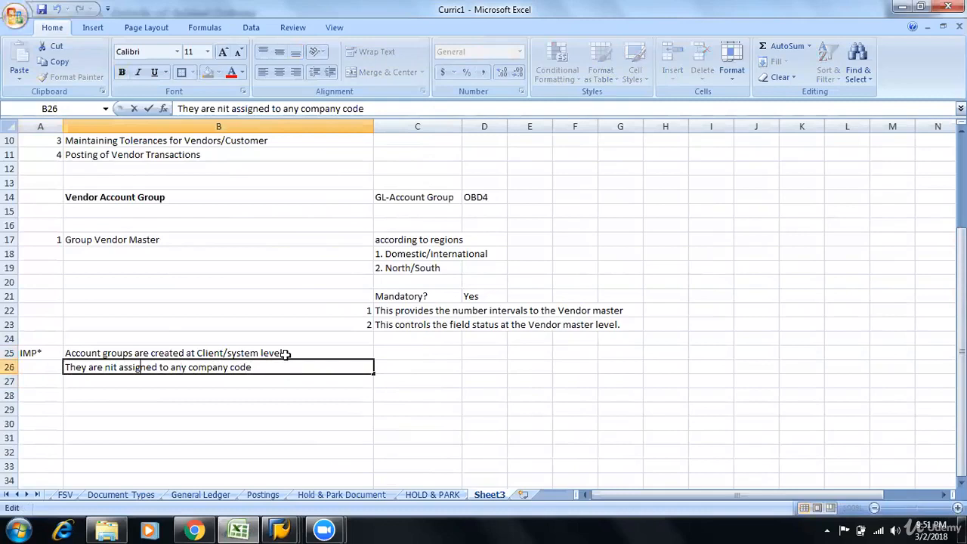
{"action": "key", "text": "Left"}
{"action": "key", "text": "Left"}
{"action": "key", "text": "Left"}
{"action": "key", "text": "Left"}
{"action": "key", "text": "Left"}
{"action": "key", "text": "Left"}
{"action": "key", "text": "Left"}
{"action": "key", "text": "BackSpace"}
{"action": "type", "text": "o"}
{"action": "key", "text": "Return"}
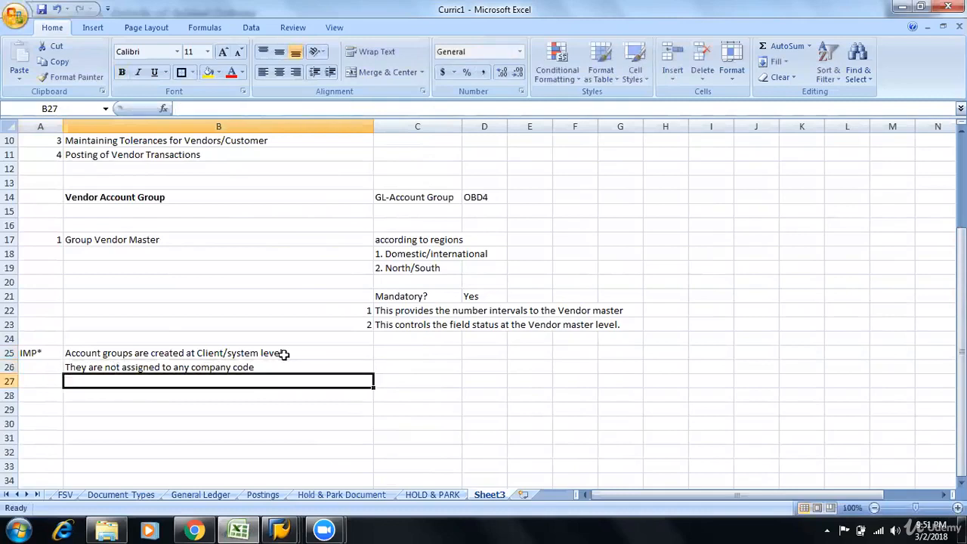
Switch back to SAP and examine the One-time account option of the new vendor account group
{"action": "key", "text": "alt+Tab"}
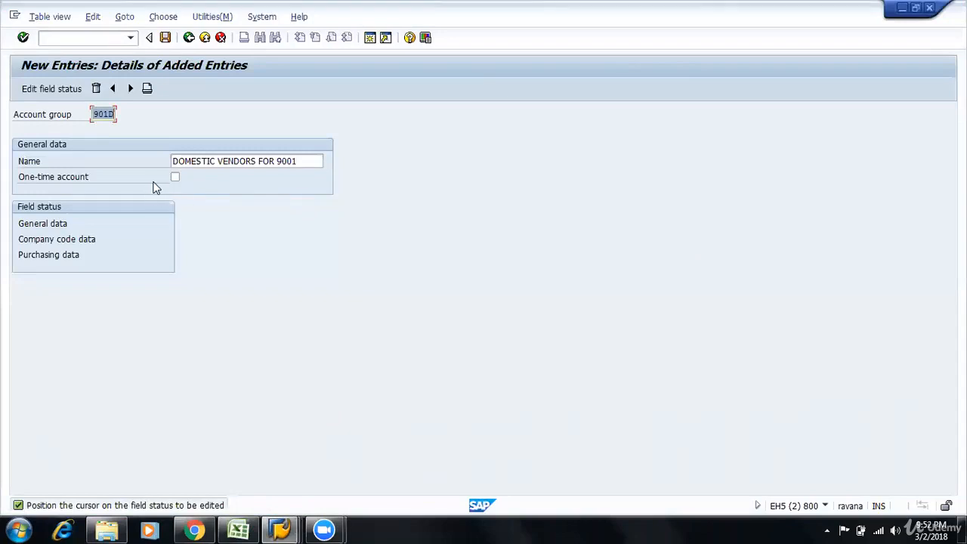
{"action": "left_click", "coordinate": [31, 182]}
{"action": "left_click", "coordinate": [174, 179]}
{"action": "left_click", "coordinate": [174, 179]}
{"action": "left_click", "coordinate": [34, 180]}
Switch to Excel and enter the comparison headings "NORMAL VENDOR" in C29 and "1 TIME VENDOR" in E29
{"action": "key", "text": "alt+Tab"}
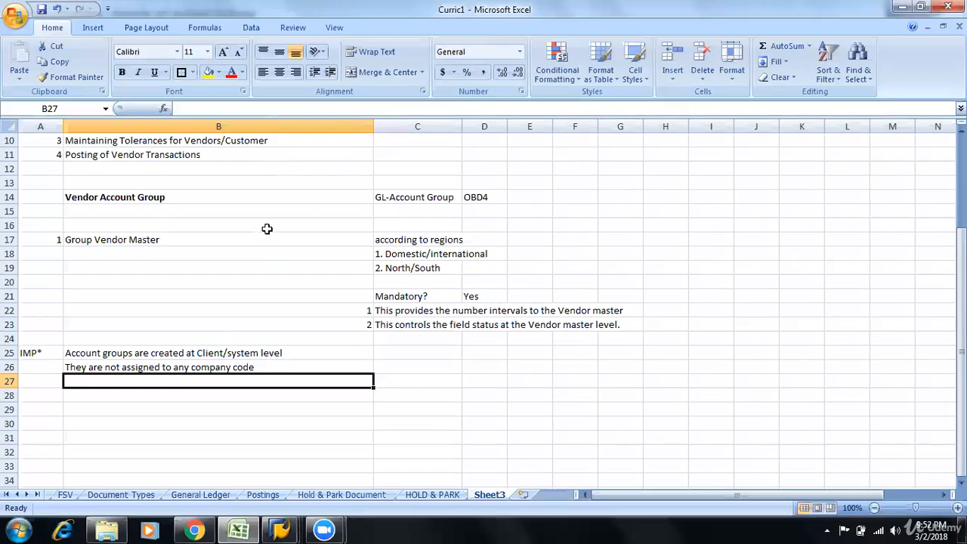
{"action": "left_click", "coordinate": [181, 410]}
{"action": "left_click", "coordinate": [427, 406]}
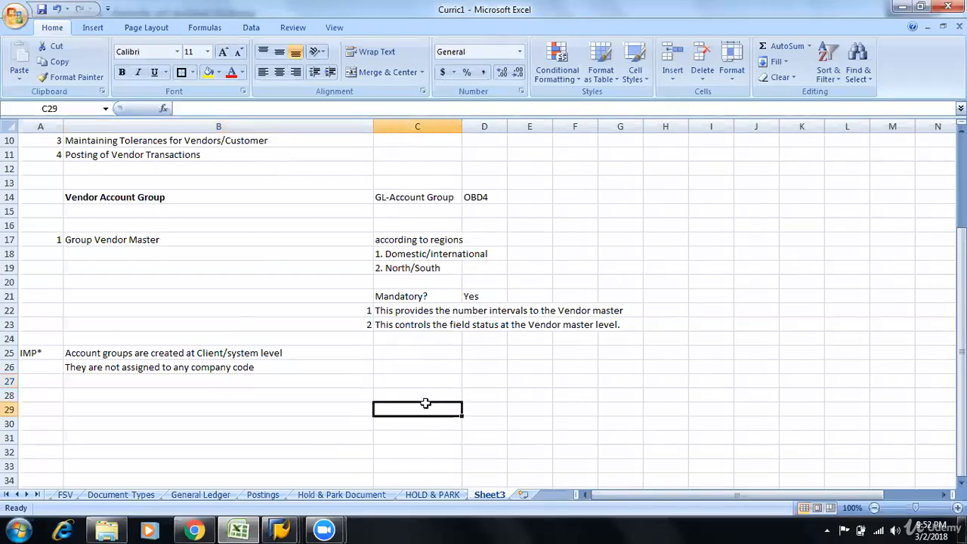
{"action": "type", "text": "NORMAL"}
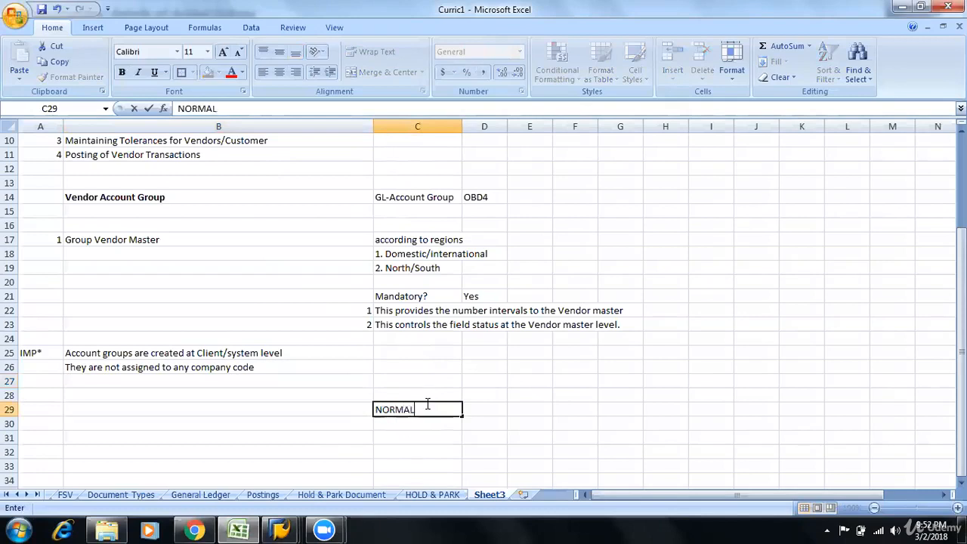
{"action": "type", "text": " VENDOR"}
{"action": "key", "text": "Tab"}
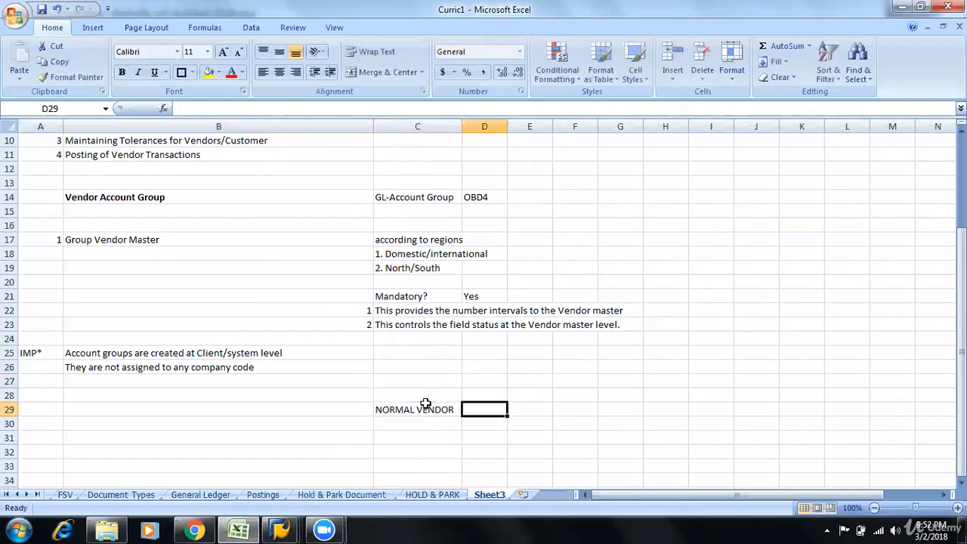
{"action": "key", "text": "Tab"}
{"action": "type", "text": "1 TIME "}
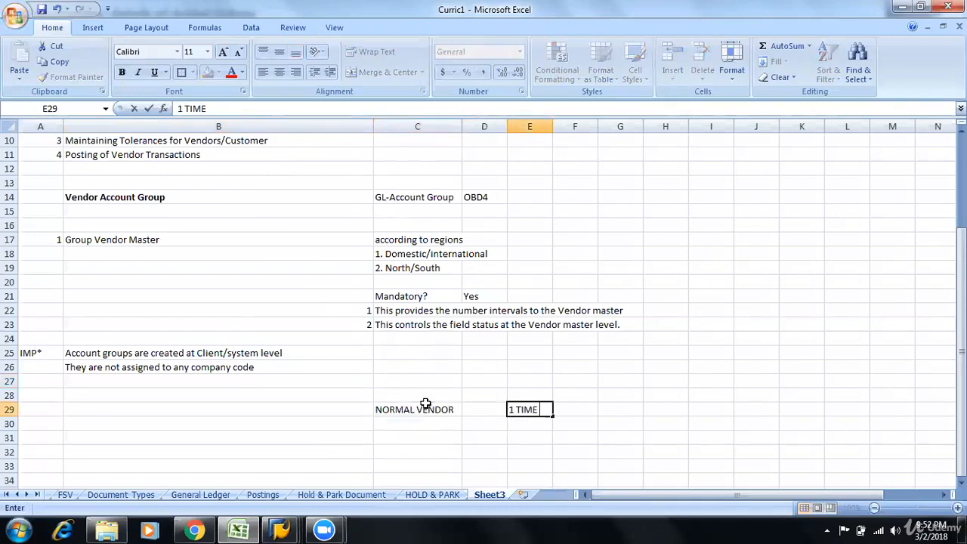
{"action": "type", "text": "VENDOR"}
{"action": "key", "text": "Return"}
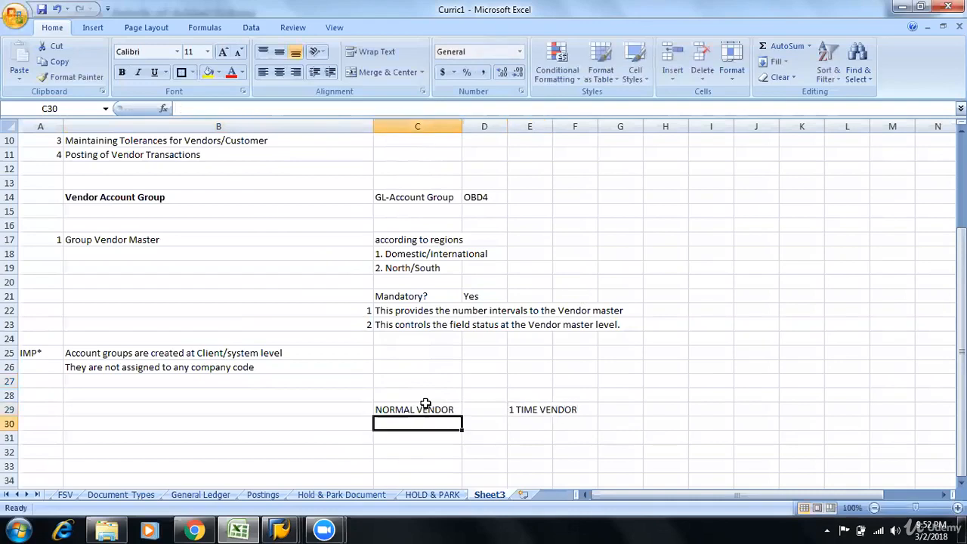
Label row 30 "Creation" in column B and enter "Name, address, details, etc..." under the normal vendor heading in C30
{"action": "key", "text": "Left"}
{"action": "type", "text": "Cr"}
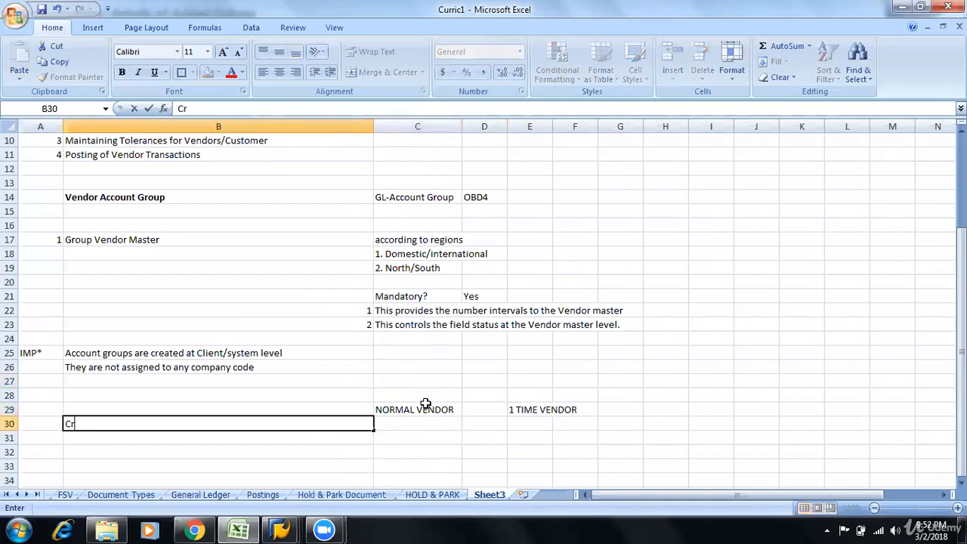
{"action": "type", "text": "eation"}
{"action": "key", "text": "Tab"}
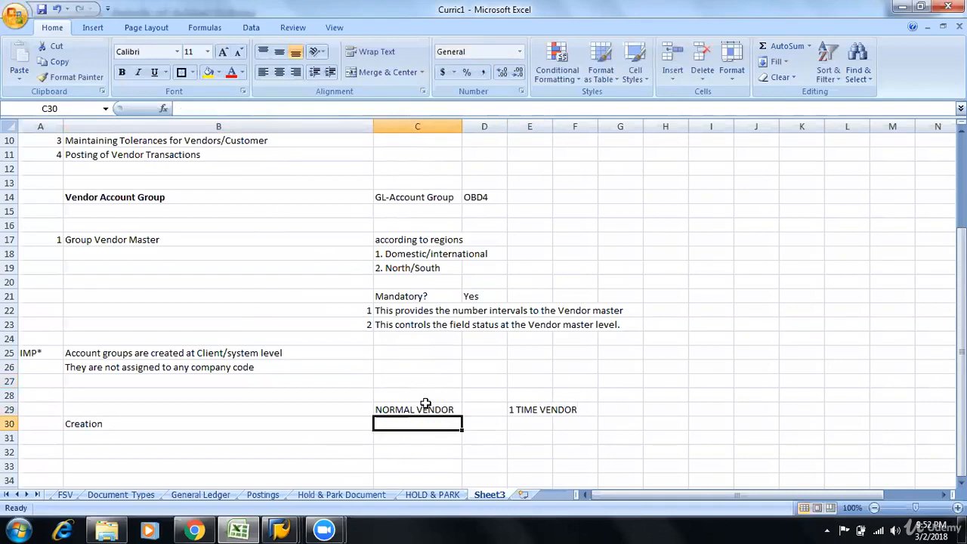
{"action": "type", "text": "Name, a"}
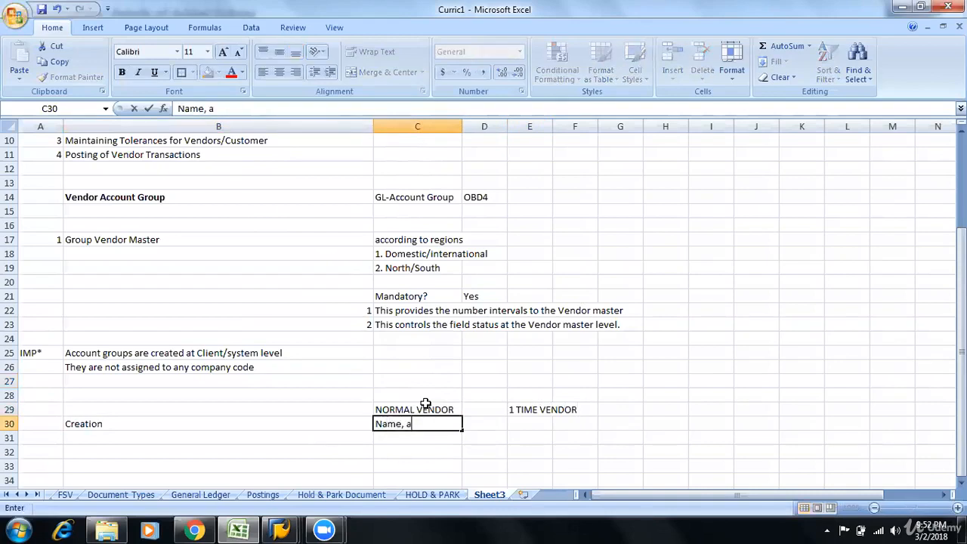
{"action": "type", "text": "ddress, detail"}
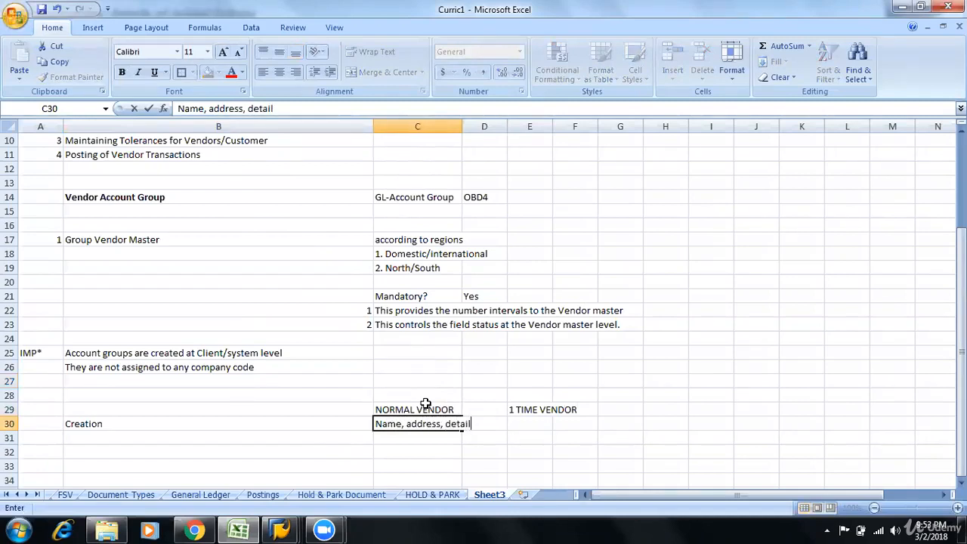
{"action": "type", "text": "s, etc..."}
{"action": "key", "text": "Return"}
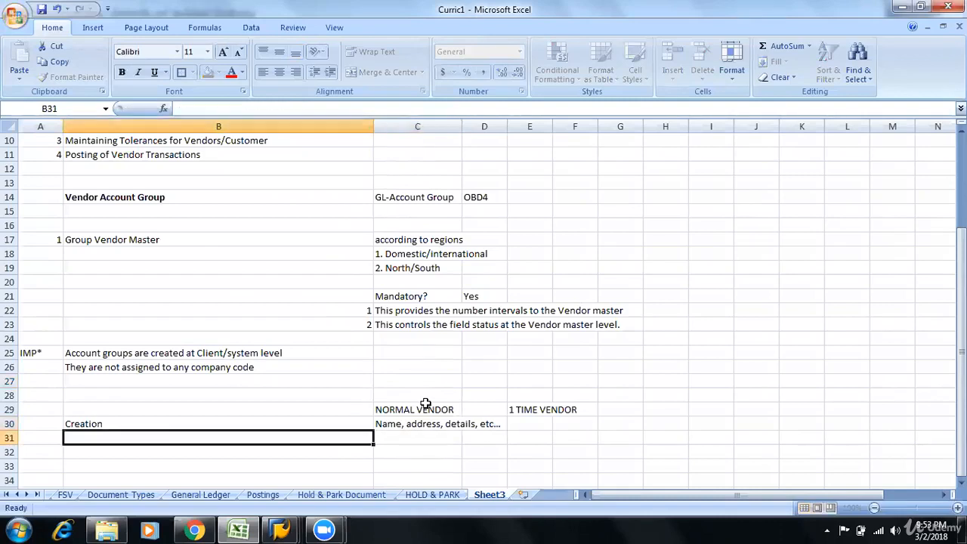
Enter "X" for the Creation row under the 1 TIME VENDOR heading in cell E30
{"action": "key", "text": "Up"}
{"action": "key", "text": "Down"}
{"action": "key", "text": "Right"}
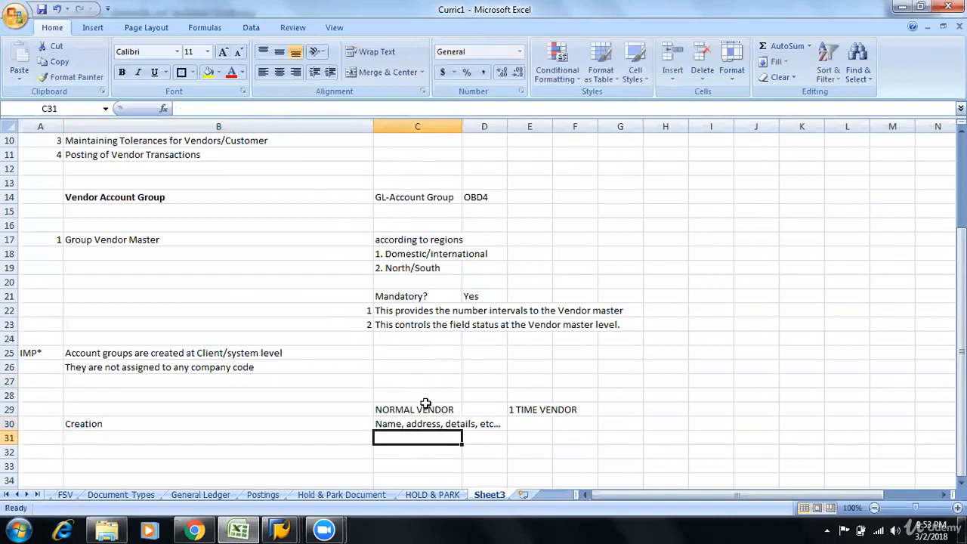
{"action": "key", "text": "Up"}
{"action": "key", "text": "Right"}
{"action": "key", "text": "Right"}
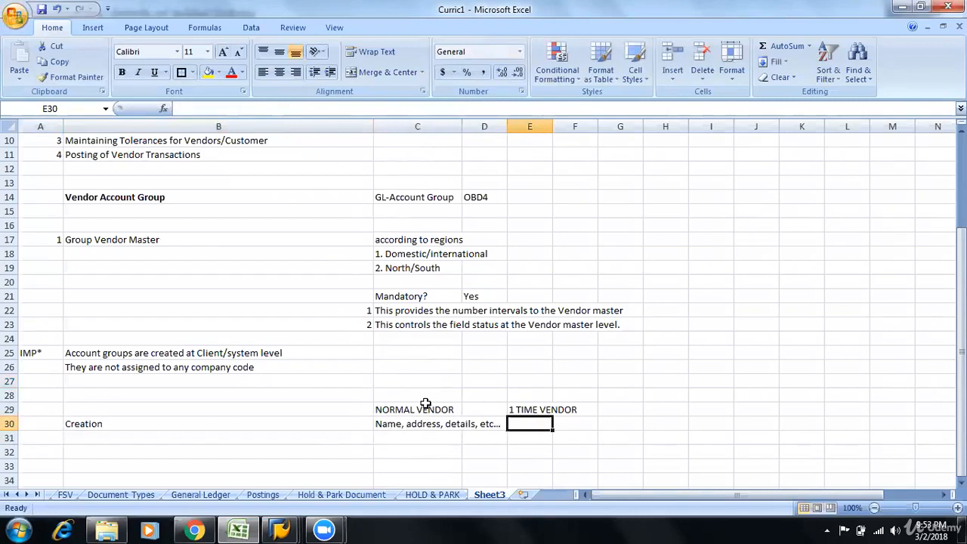
{"action": "type", "text": "N"}
{"action": "key", "text": "BackSpace"}
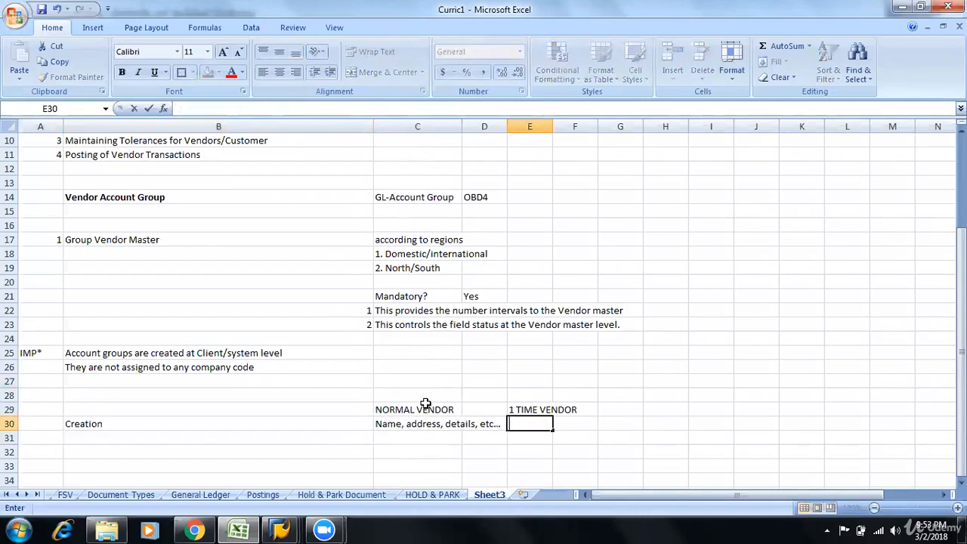
{"action": "type", "text": "X"}
{"action": "key", "text": "Return"}
{"action": "key", "text": "Right"}
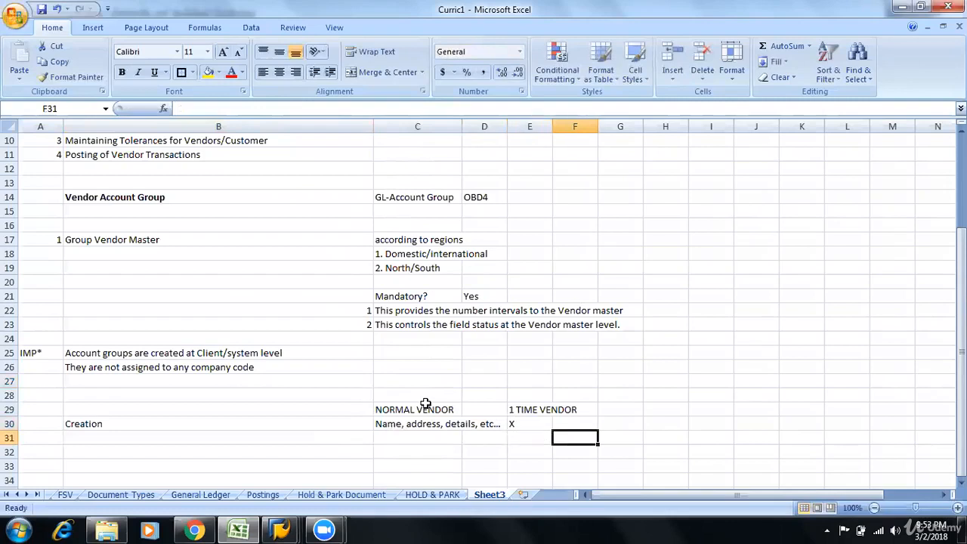
Extend the entry in cell E30 to read "X, 1 dummy vendor"
{"action": "key", "text": "Up"}
{"action": "key", "text": "Left"}
{"action": "key", "text": "F2"}
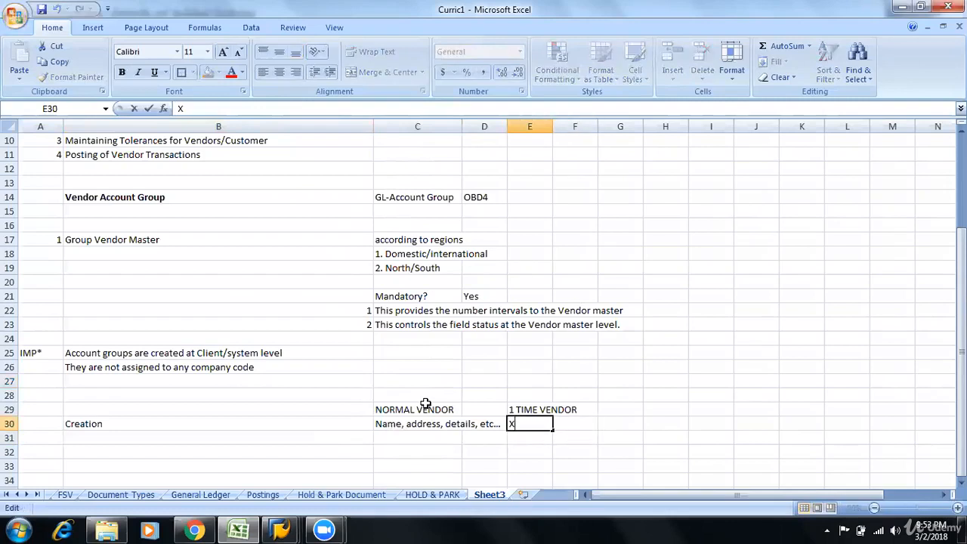
{"action": "type", "text": ", 1 dummy v"}
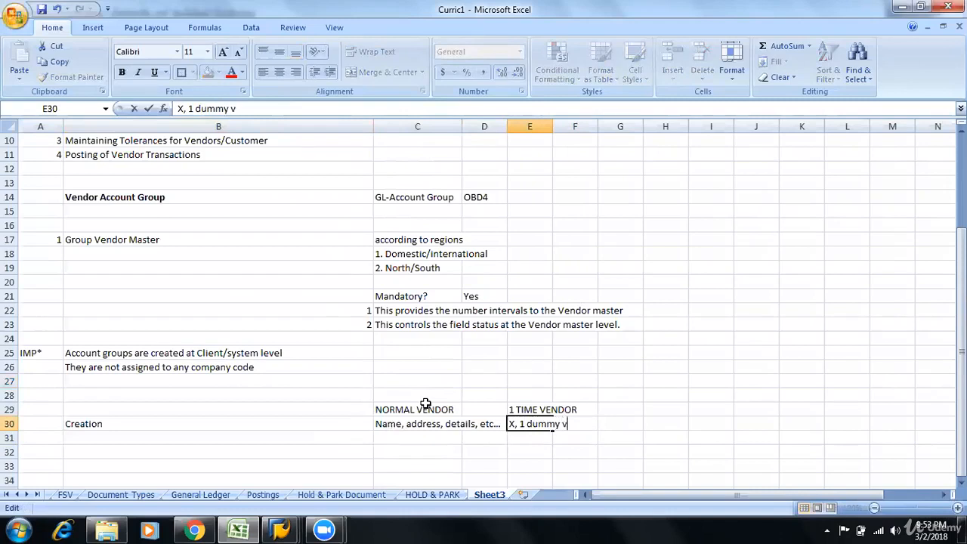
{"action": "type", "text": "endor"}
{"action": "key", "text": "Return"}
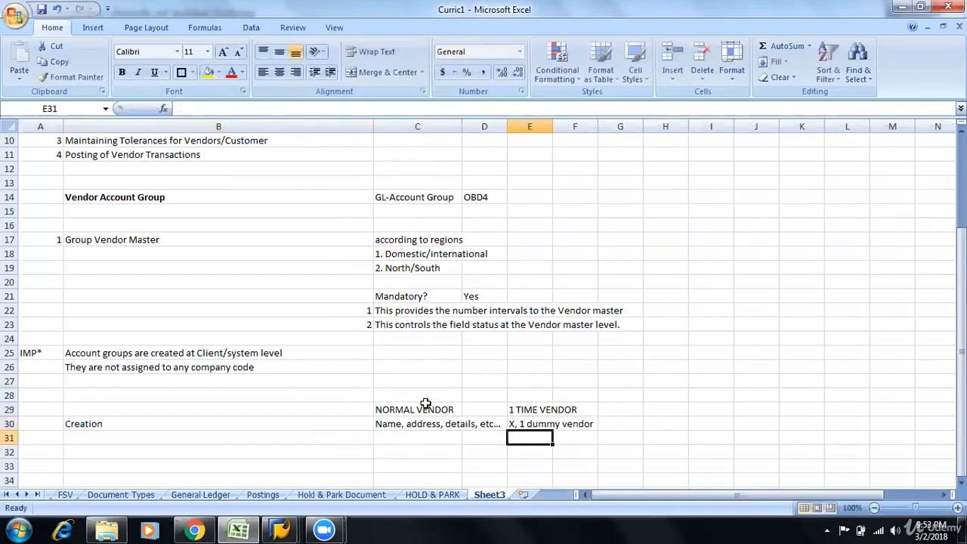
Label row 31 "Postings" in column B and enter "Specify the vendor code" under the normal vendor heading in C31
{"action": "key", "text": "Left"}
{"action": "key", "text": "Left"}
{"action": "key", "text": "Left"}
{"action": "type", "text": "Postings"}
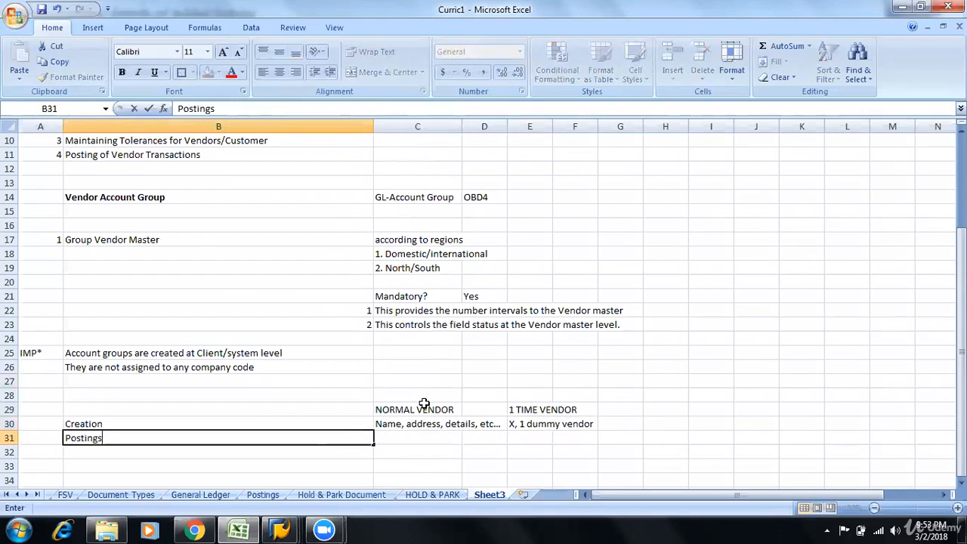
{"action": "key", "text": "Tab"}
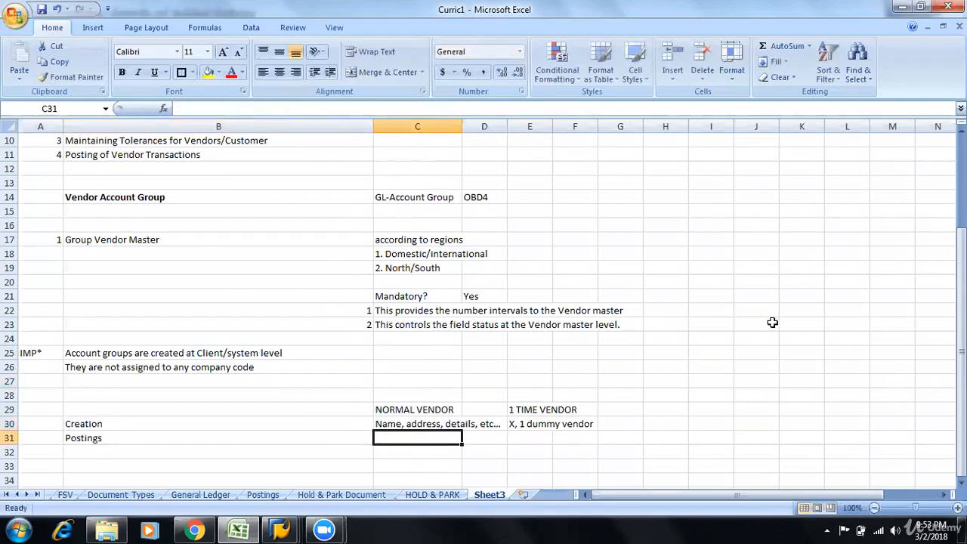
{"action": "type", "text": "Specif"}
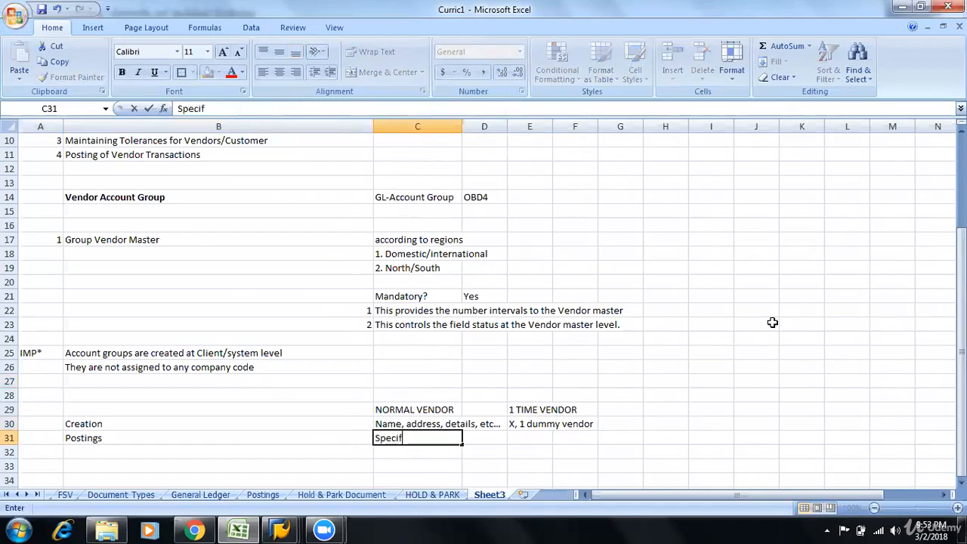
{"action": "type", "text": "y the vendo"}
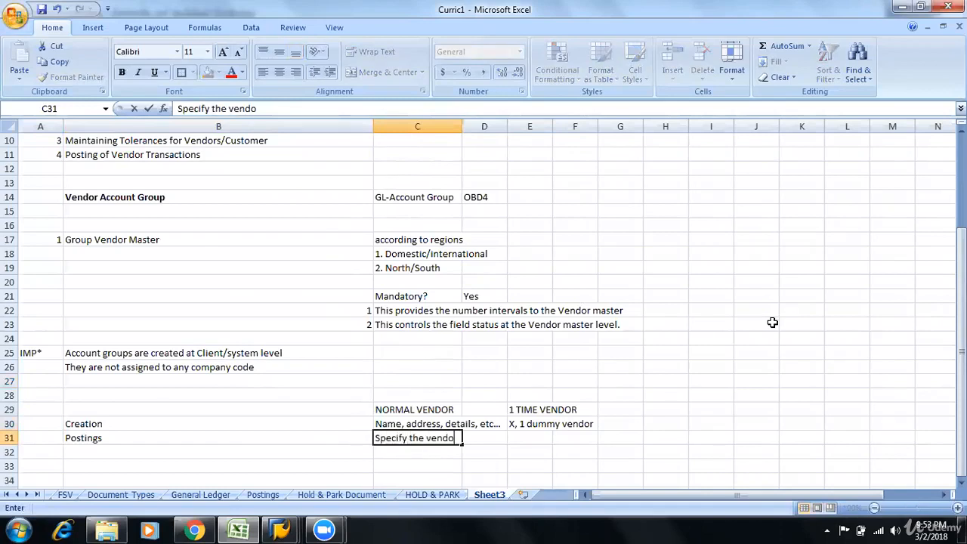
{"action": "type", "text": "r code"}
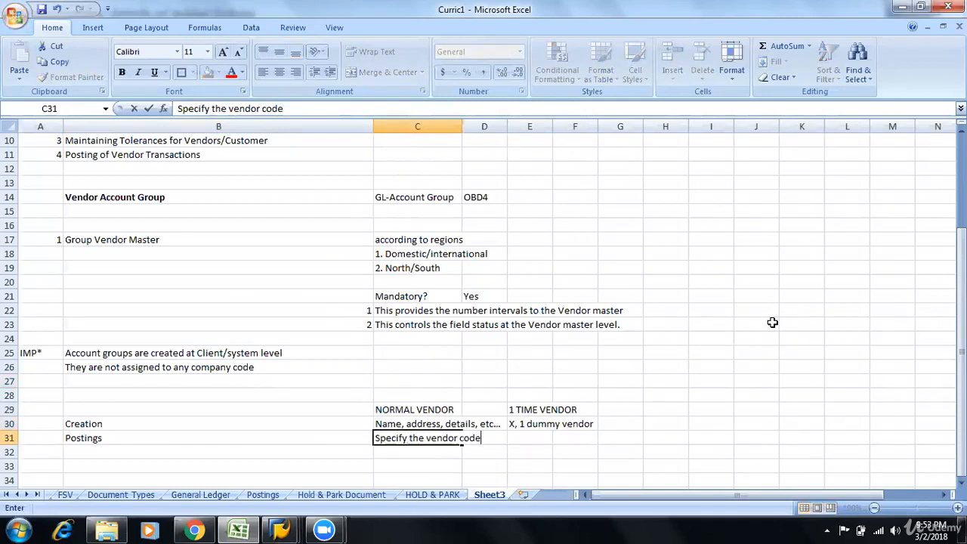
{"action": "key", "text": "Up"}
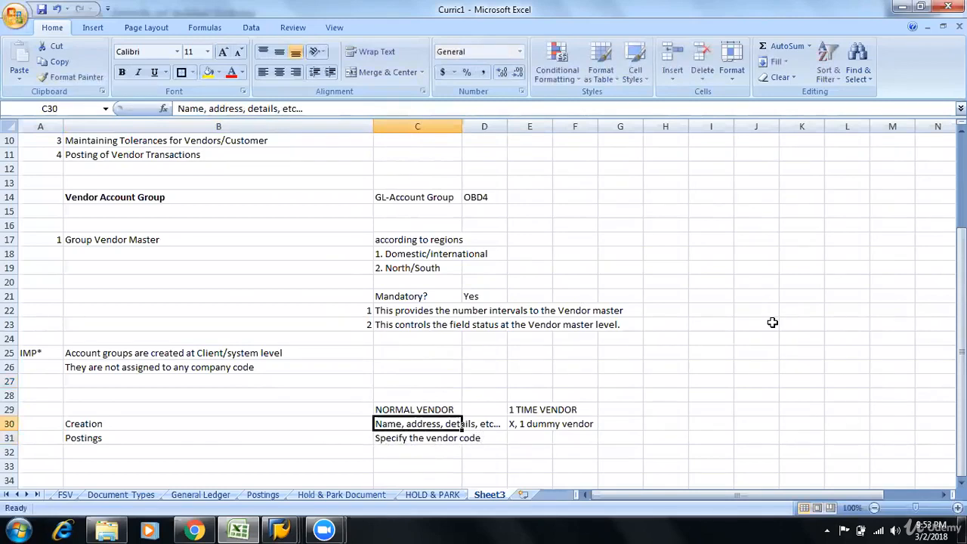
Enter "Name, address, etc.." for the Postings row under the 1 TIME VENDOR heading in cell E31
{"action": "key", "text": "Down"}
{"action": "key", "text": "Right"}
{"action": "key", "text": "Right"}
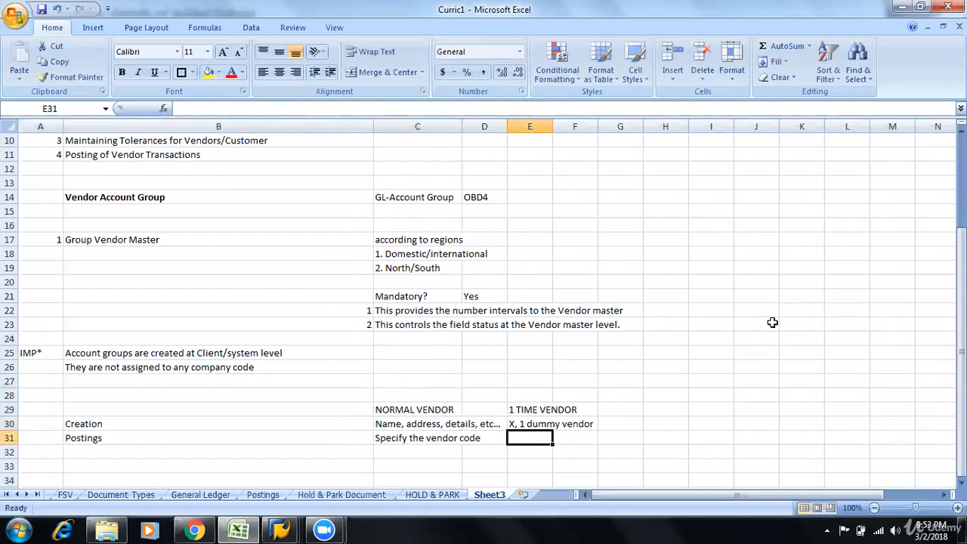
{"action": "type", "text": "Name."}
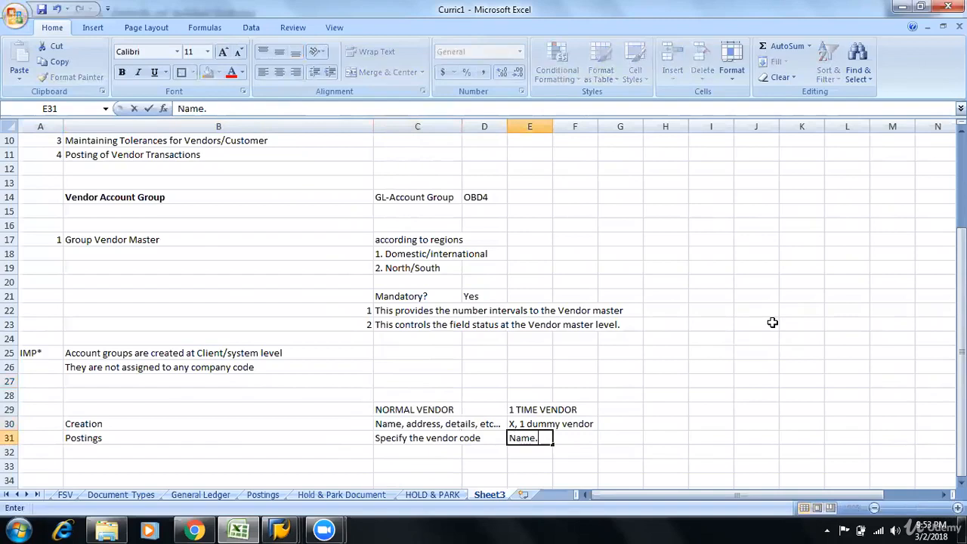
{"action": "key", "text": "BackSpace"}
{"action": "type", "text": ", address, "}
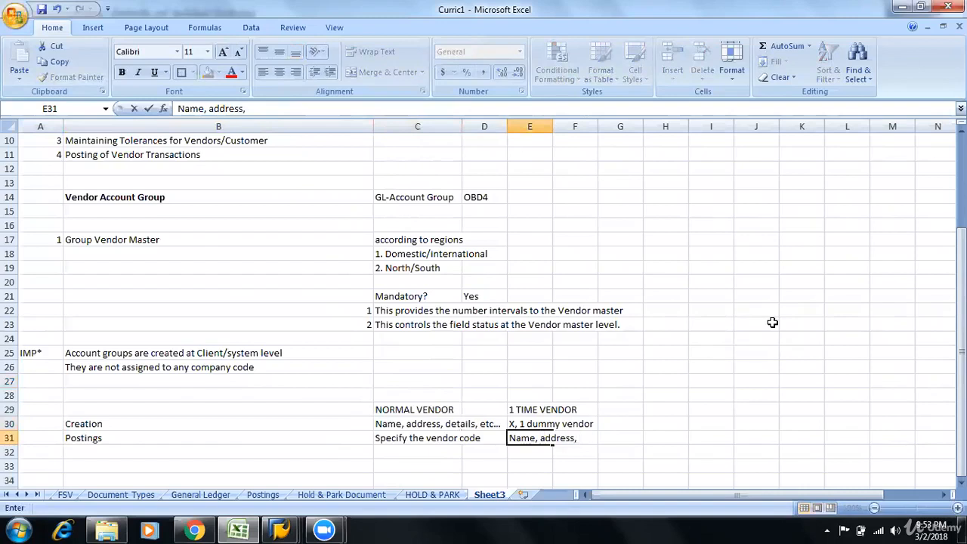
{"action": "type", "text": "etc.."}
{"action": "key", "text": "Return"}
{"action": "key", "text": "Up"}
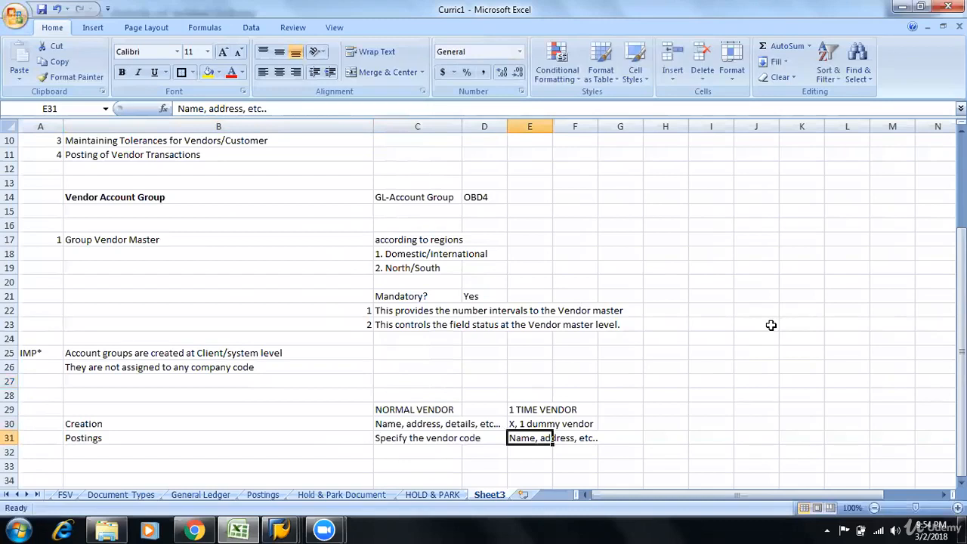
Switch to SAP, examine the Communication field statuses under General data of account group 901D, and return to the entry details
{"action": "key", "text": "alt+Tab"}
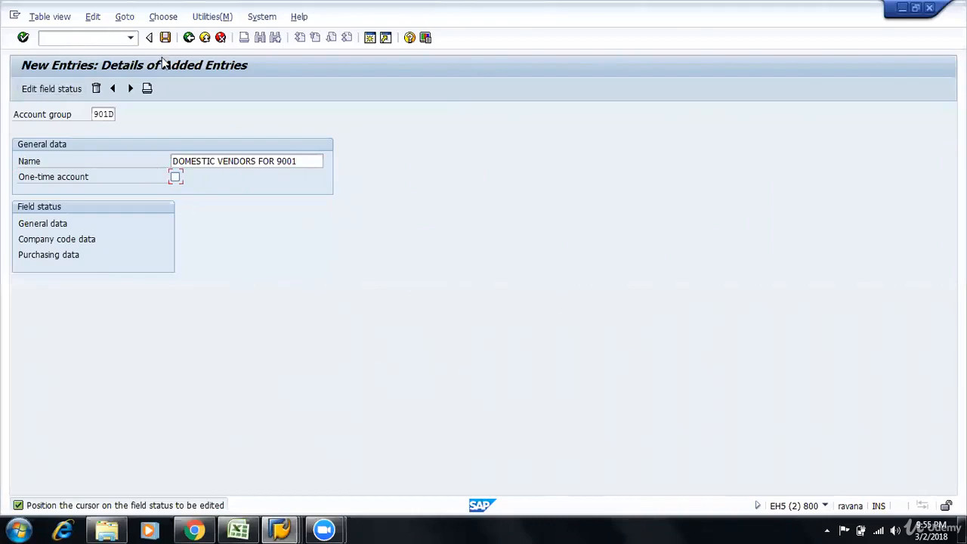
{"action": "double_click", "coordinate": [53, 222]}
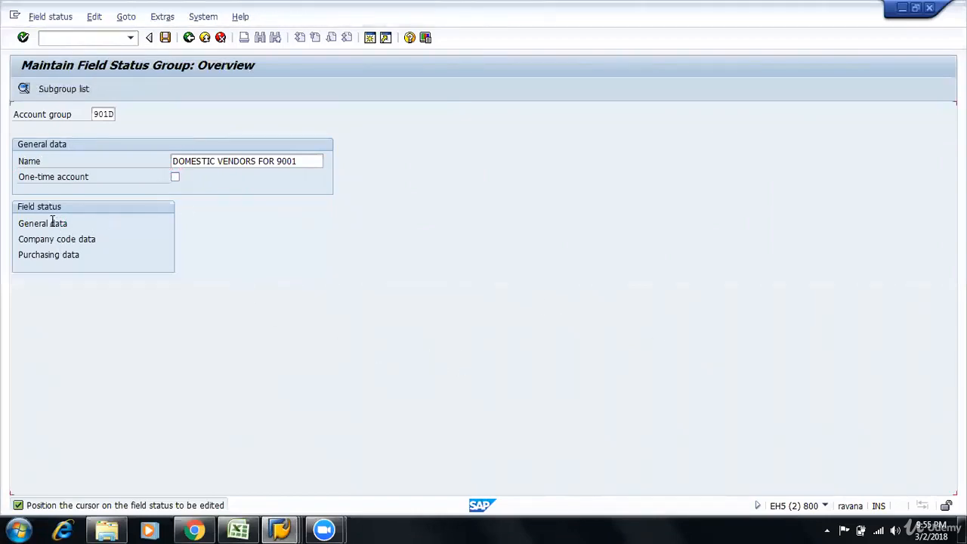
{"action": "double_click", "coordinate": [53, 222]}
{"action": "double_click", "coordinate": [55, 223]}
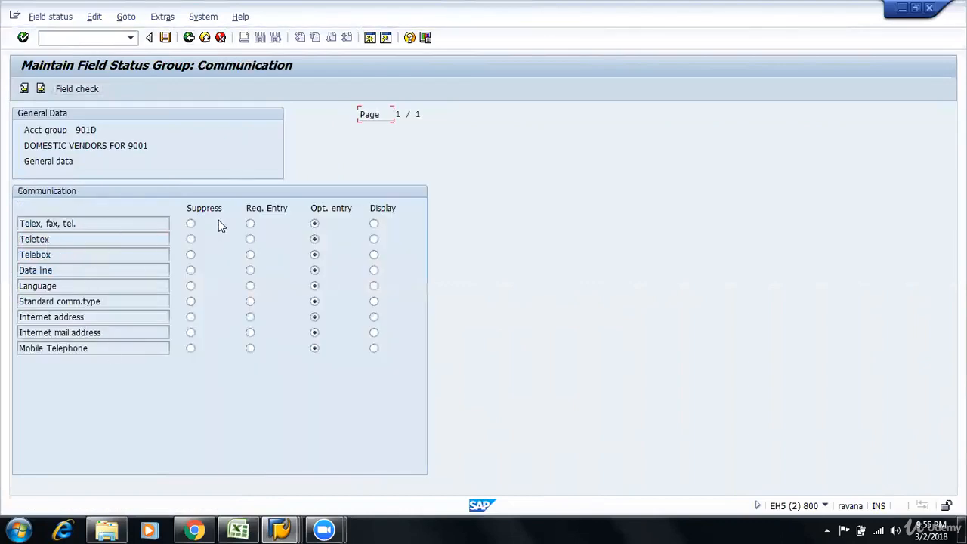
{"action": "left_click", "coordinate": [188, 37]}
{"action": "left_click", "coordinate": [188, 37]}
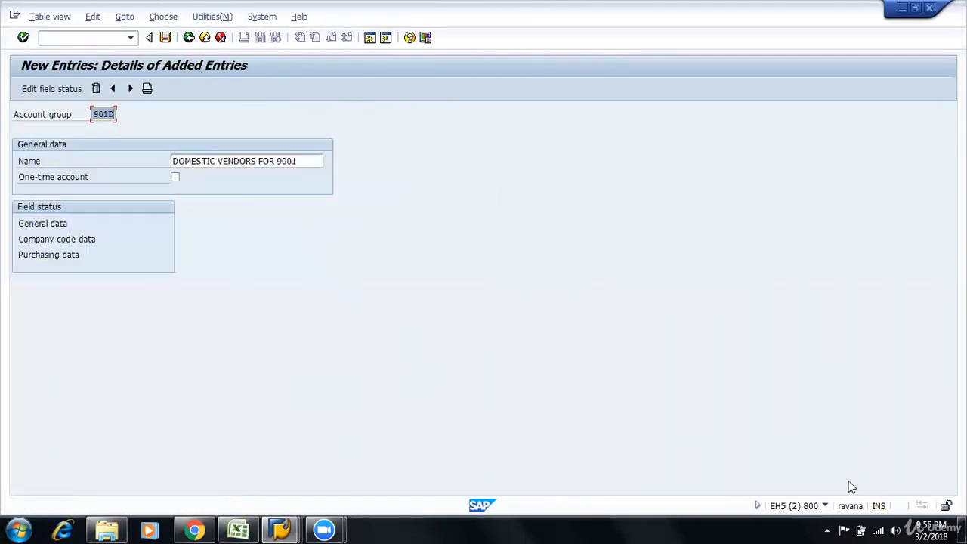
Save the domestic vendor account group 901D and exit the new entries view
{"action": "left_click", "coordinate": [166, 39]}
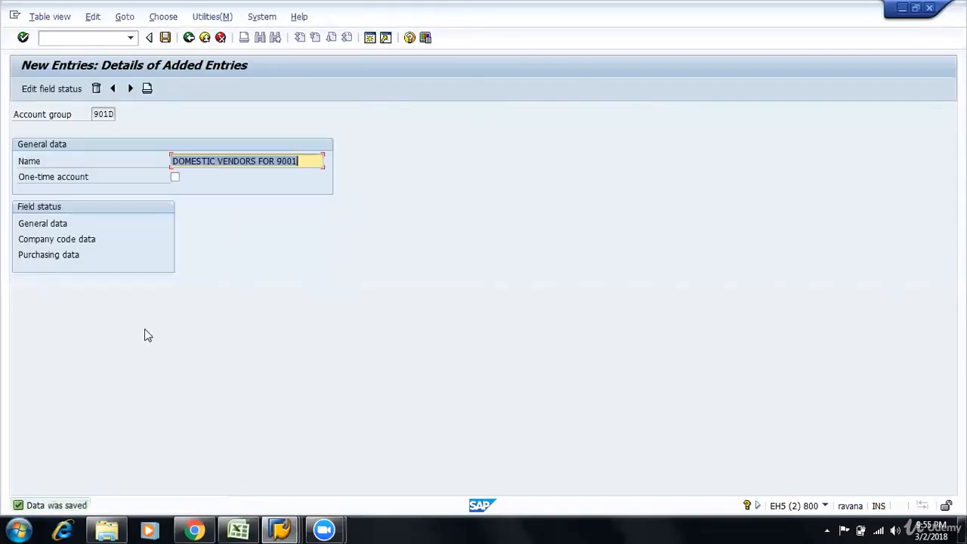
{"action": "left_click", "coordinate": [50, 16]}
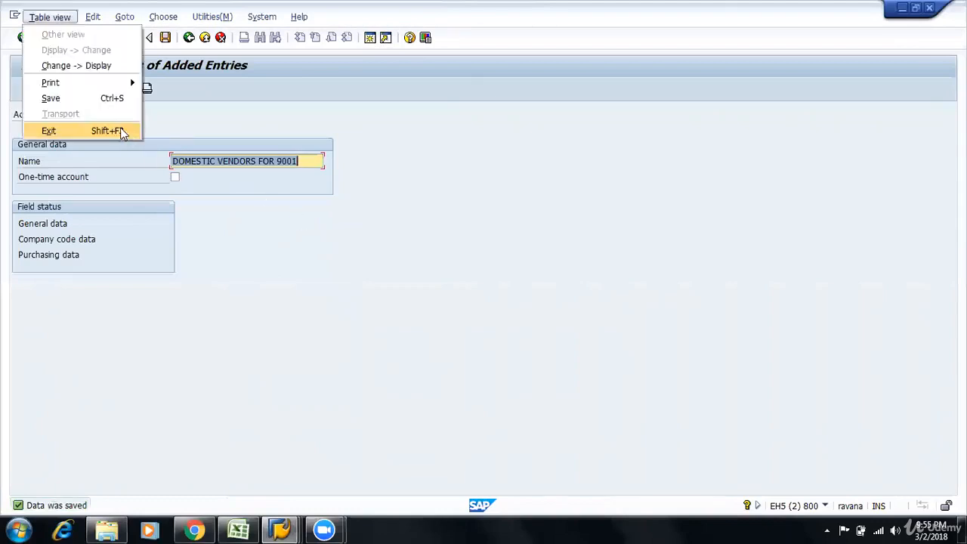
{"action": "left_click", "coordinate": [123, 129]}
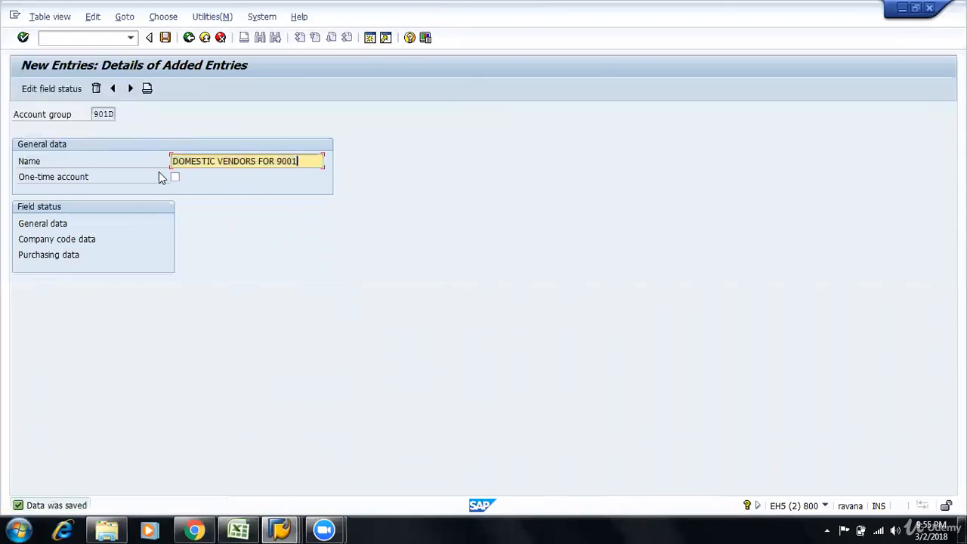
Switch to Excel and enter the label "Account group" in cell A34 below the vendor comparison
{"action": "key", "text": "alt+Tab"}
{"action": "key", "text": "alt+Tab"}
{"action": "key", "text": "alt+shift+Tab"}
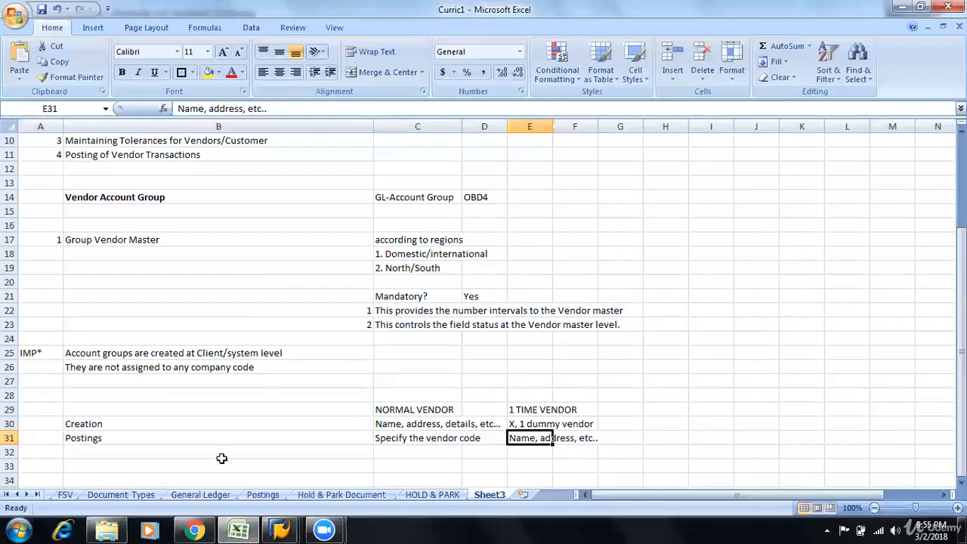
{"action": "scroll", "coordinate": [222, 458], "scroll_direction": "down", "scroll_amount": 4}
{"action": "left_click", "coordinate": [91, 326]}
{"action": "left_click", "coordinate": [57, 312]}
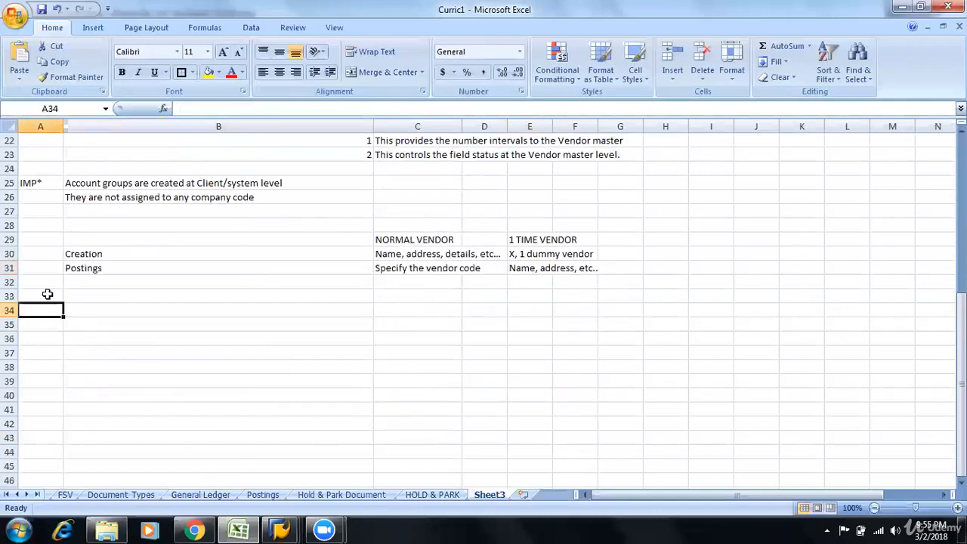
{"action": "type", "text": "Account"}
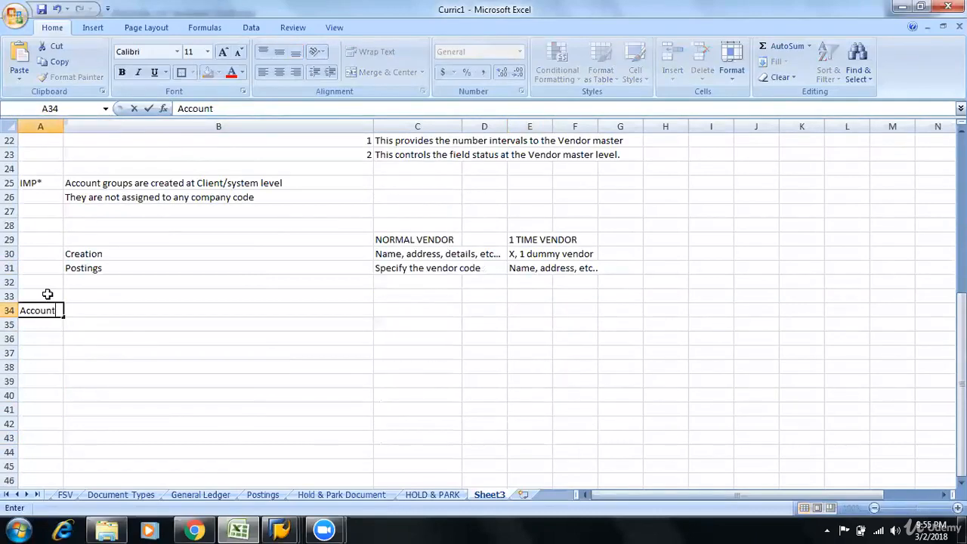
{"action": "key", "text": "Tab"}
{"action": "key", "text": "Left"}
{"action": "key", "text": "F2"}
{"action": "type", "text": "group"}
{"action": "key", "text": "Tab"}
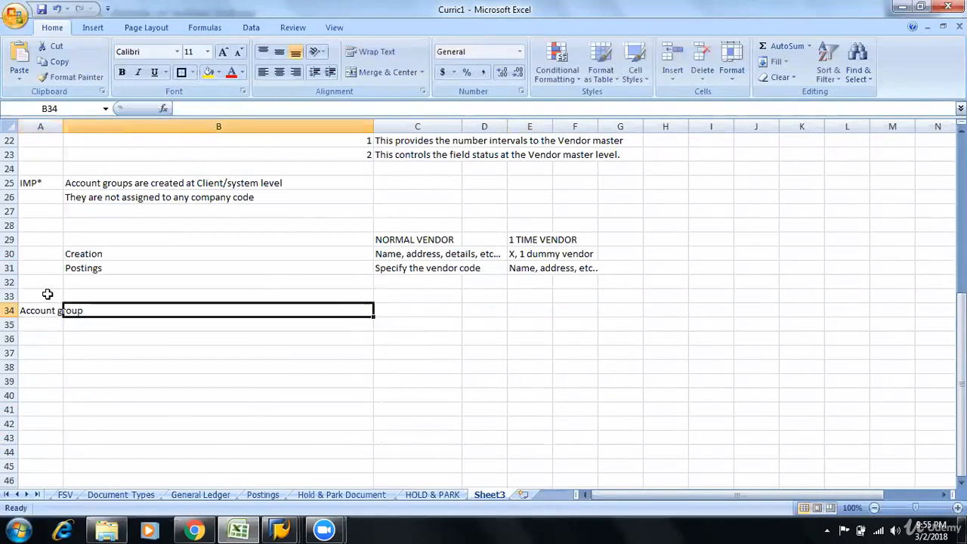
Record the account group code "901d" in B34 and its name "DOMESTIC VENDORS FOR 9001" in C34
{"action": "type", "text": "901d"}
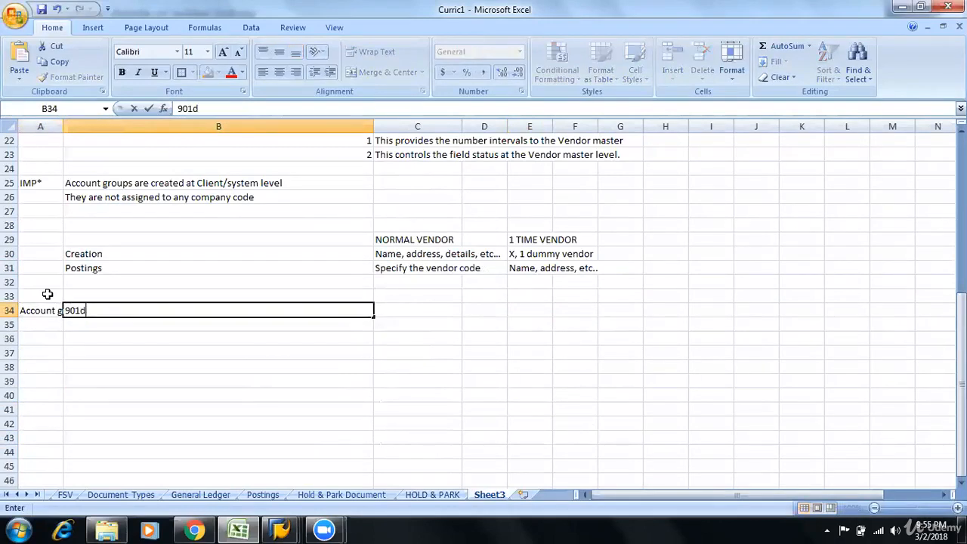
{"action": "key", "text": "Tab"}
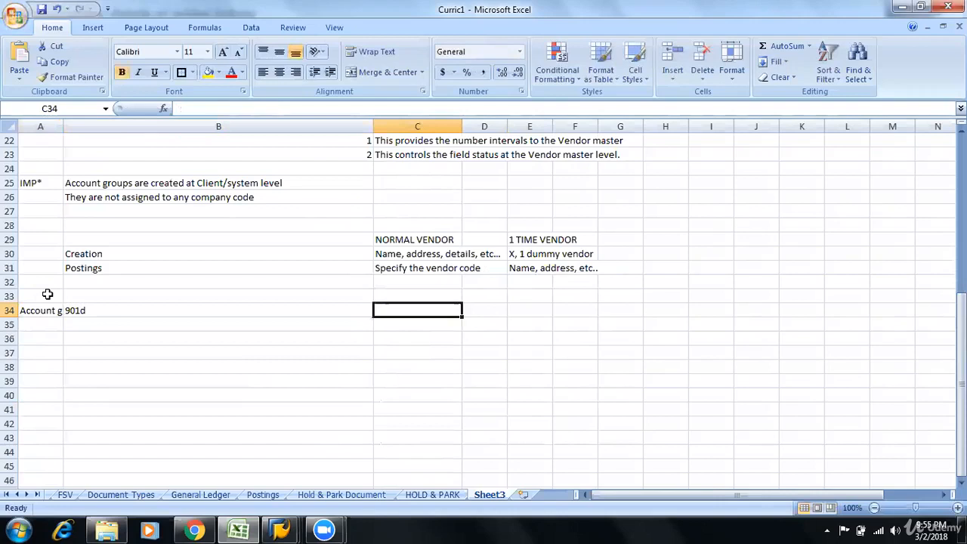
{"action": "type", "text": "DOMESTIC VENDORS FOR 9001"}
{"action": "left_click", "coordinate": [270, 330]}
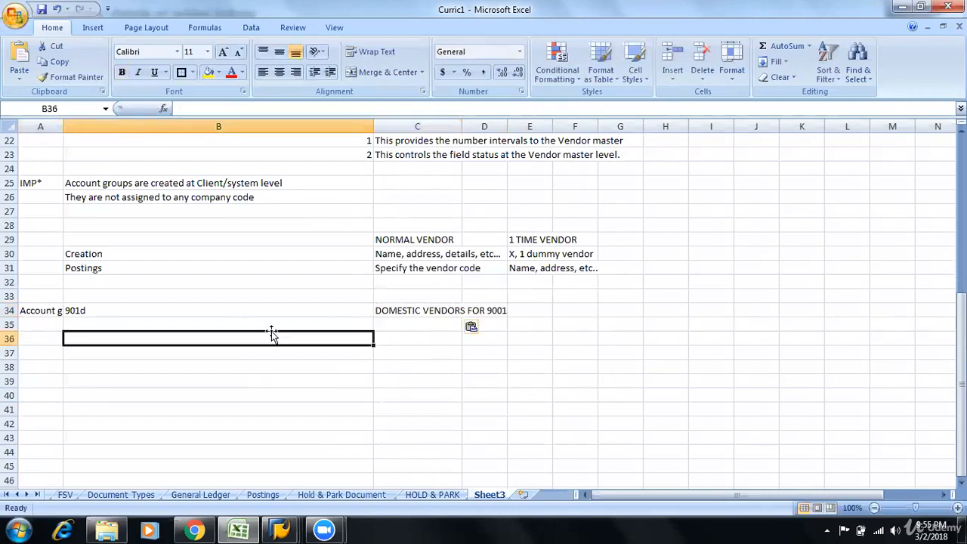
Apply an outline border around cells A34:C34 and autofit the width of column C
{"action": "left_click", "coordinate": [40, 313]}
{"action": "left_click_drag", "start_coordinate": [40, 312], "coordinate": [413, 317]}
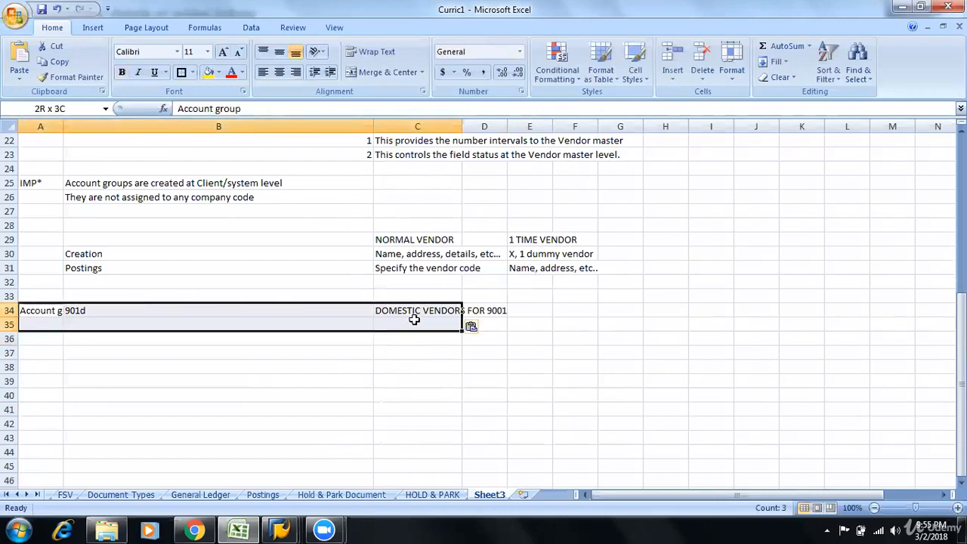
{"action": "left_click", "coordinate": [181, 73]}
{"action": "left_click", "coordinate": [656, 366]}
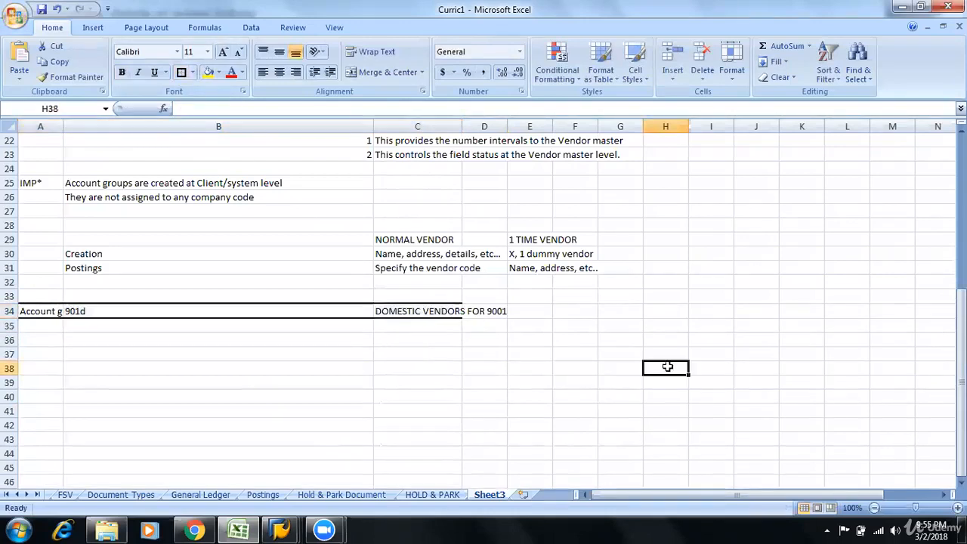
{"action": "double_click", "coordinate": [462, 124]}
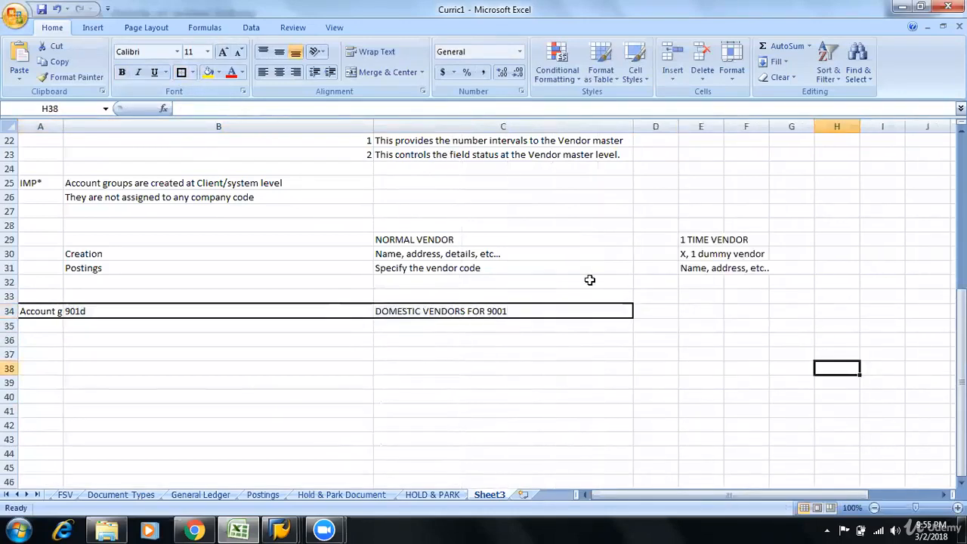
Switch to SAP and go back from the new account group entry to the Display IMG structure
{"action": "key", "text": "alt+Tab"}
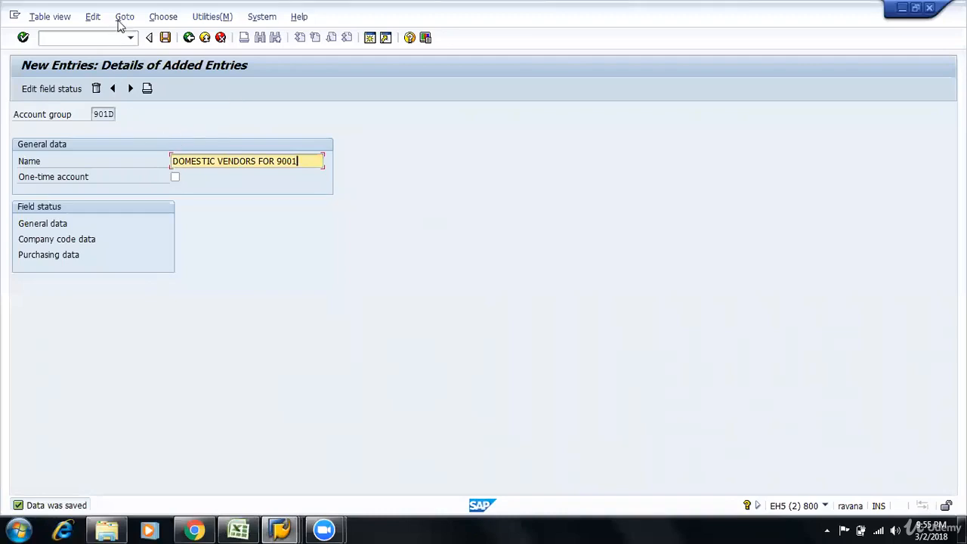
{"action": "left_click", "coordinate": [189, 38]}
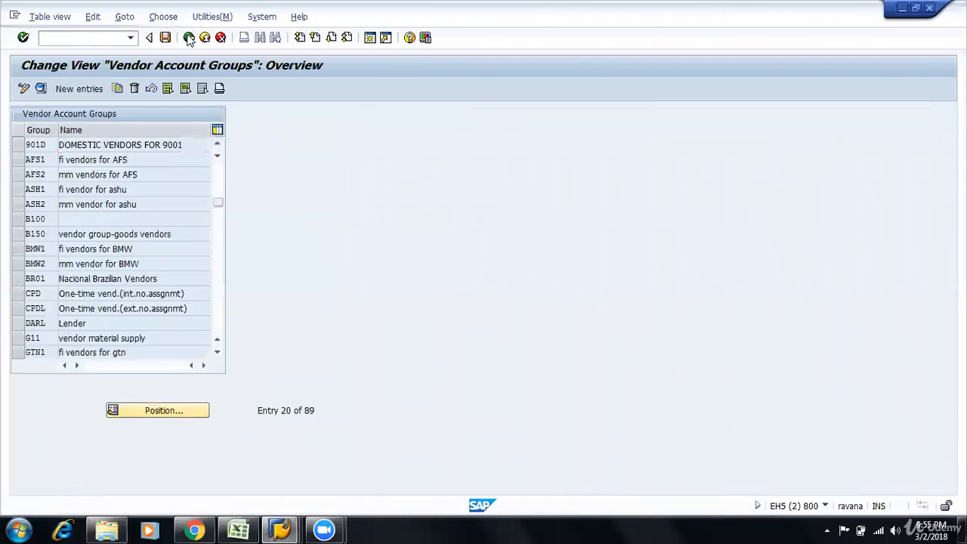
{"action": "left_click", "coordinate": [189, 38]}
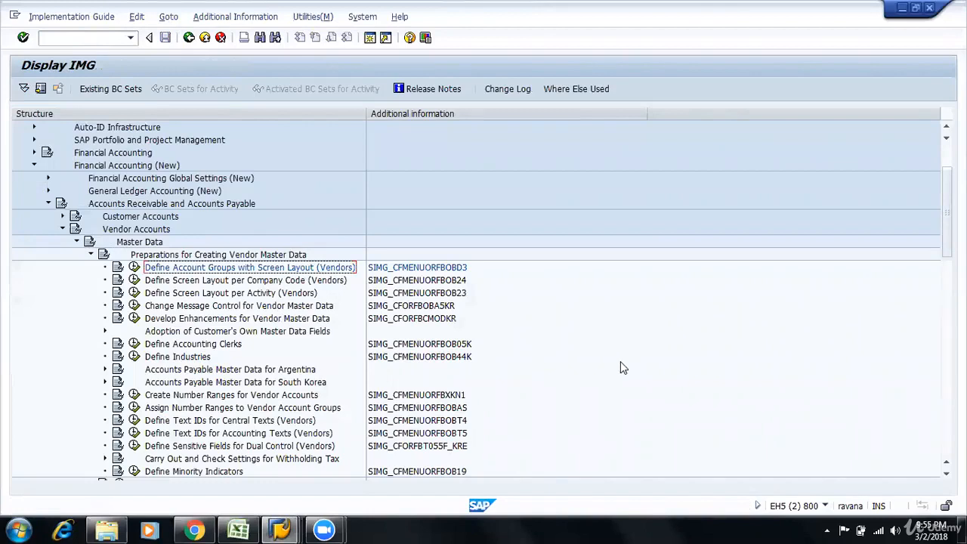
Execute Create Number Ranges for Vendor Accounts and open the vendor number range intervals for editing
{"action": "left_click", "coordinate": [166, 398]}
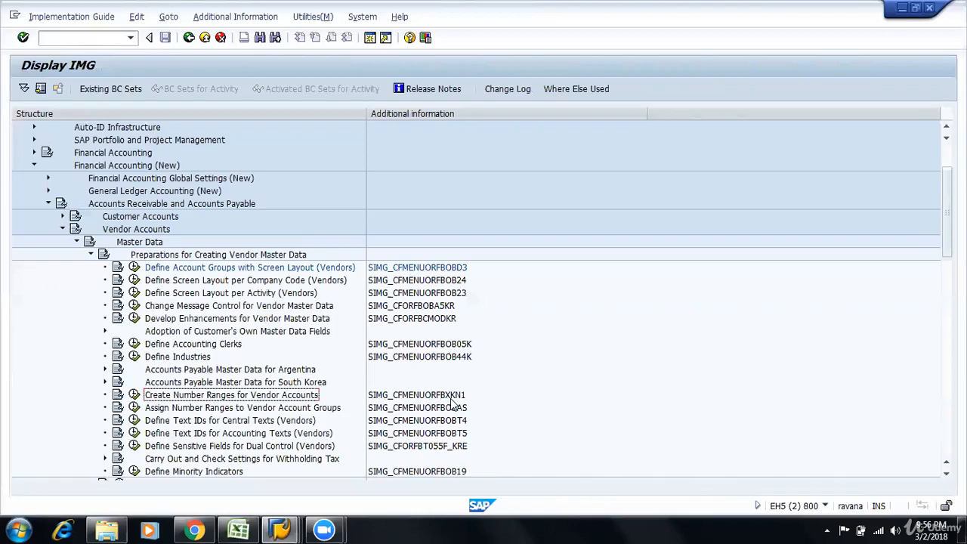
{"action": "left_click", "coordinate": [135, 394]}
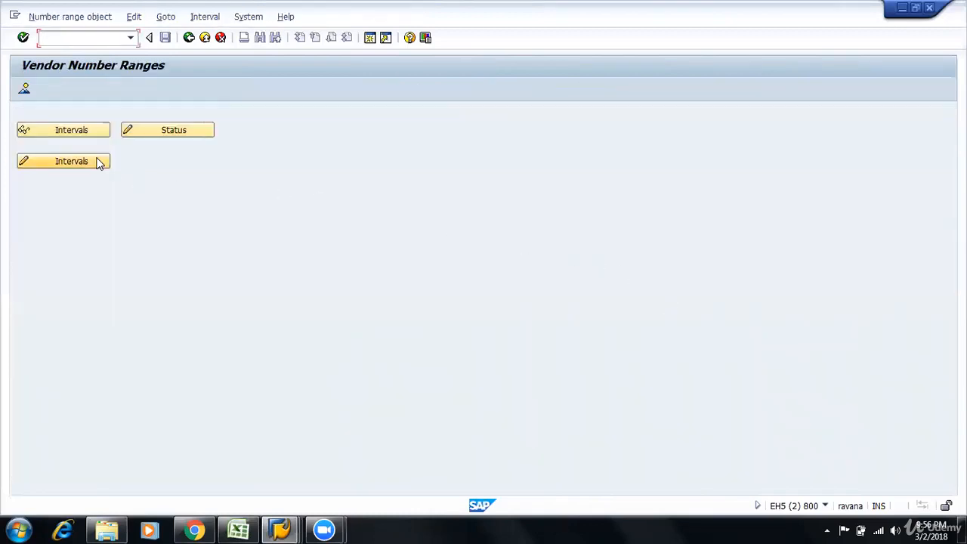
{"action": "left_click", "coordinate": [99, 163]}
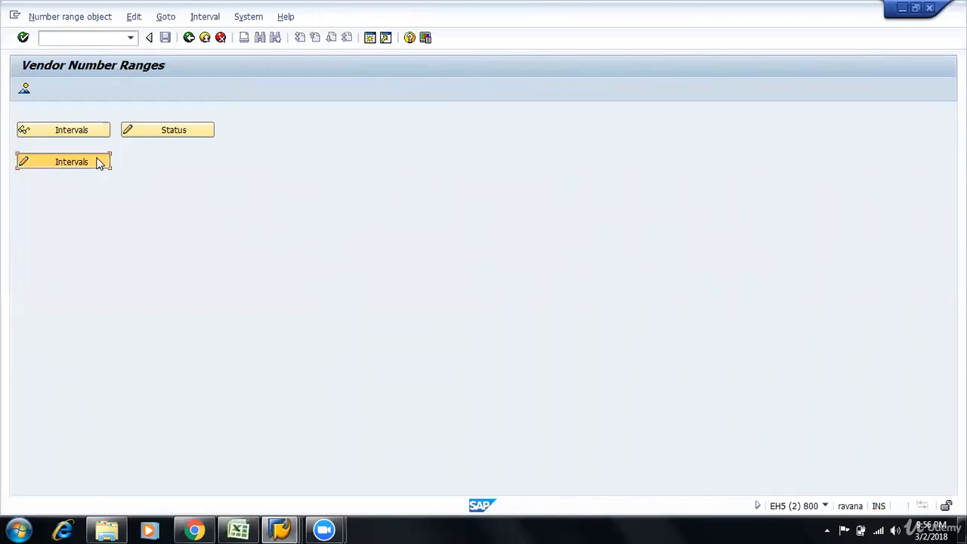
{"action": "key", "text": "alt+Tab"}
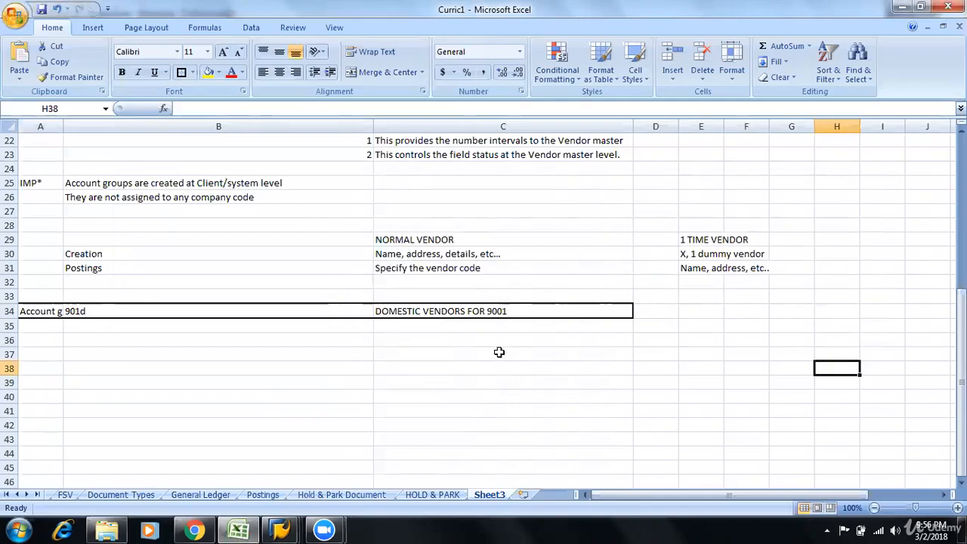
{"action": "key", "text": "alt+Tab"}
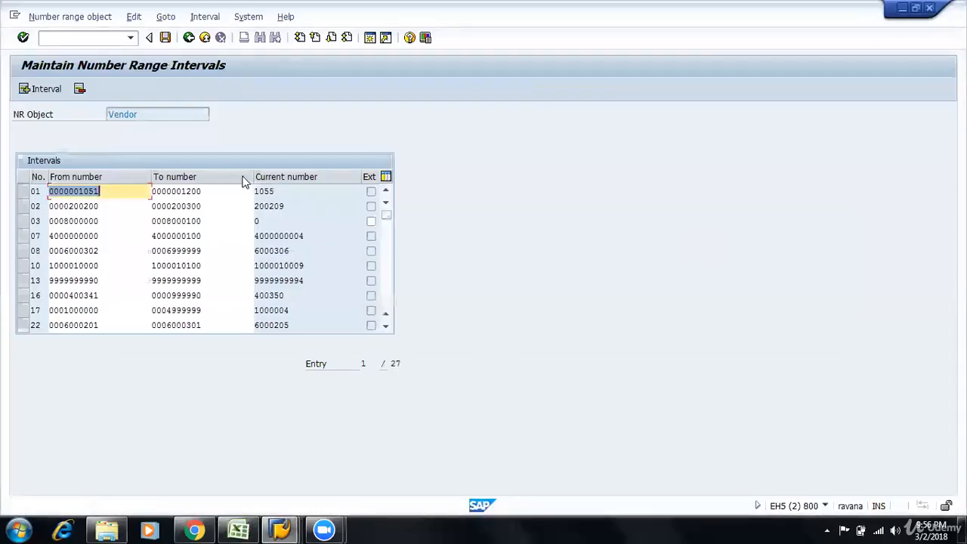
Start a new vendor number range interval with number 9d and pick the free interval 1201 to 99999 for it
{"action": "left_click", "coordinate": [33, 89]}
{"action": "scroll", "coordinate": [179, 326], "scroll_direction": "down", "scroll_amount": 5}
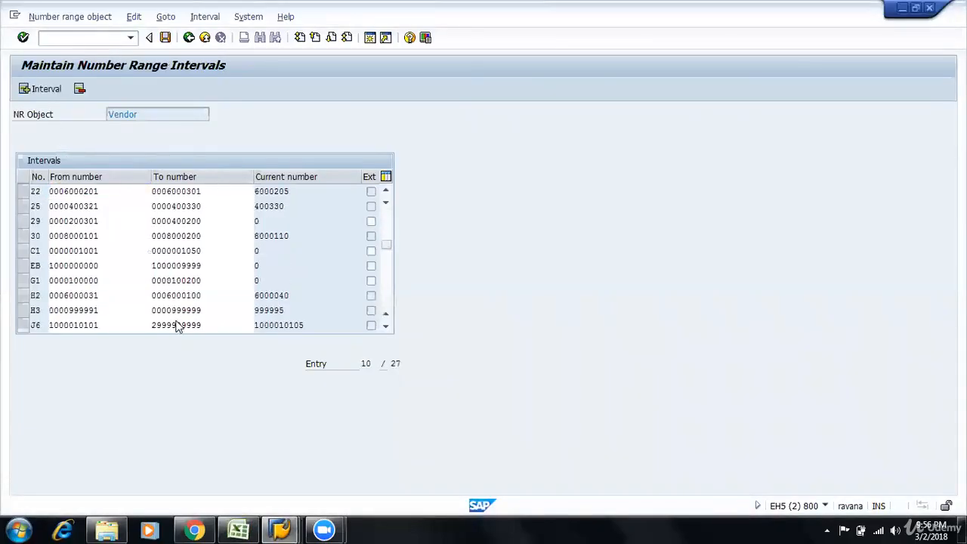
{"action": "scroll", "coordinate": [179, 326], "scroll_direction": "down", "scroll_amount": 1}
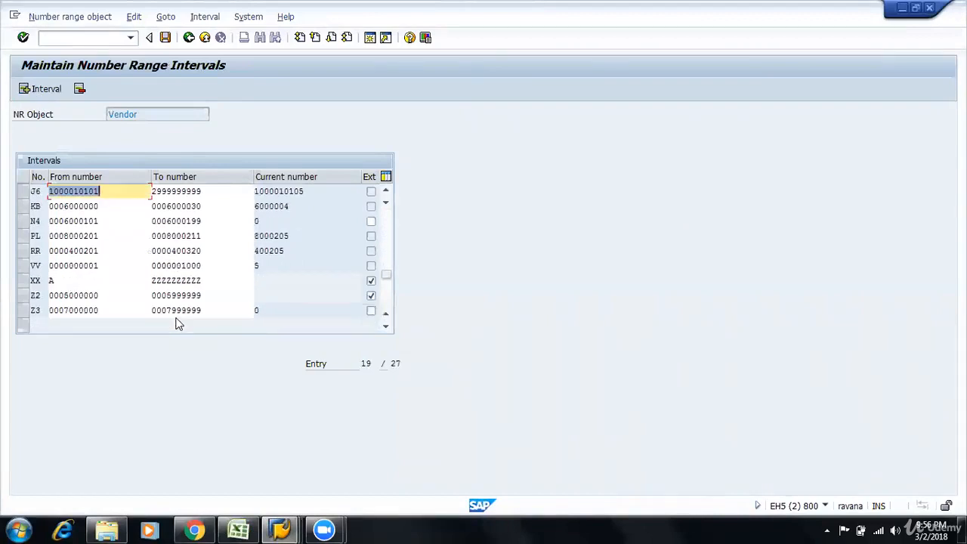
{"action": "scroll", "coordinate": [178, 324], "scroll_direction": "up", "scroll_amount": 2}
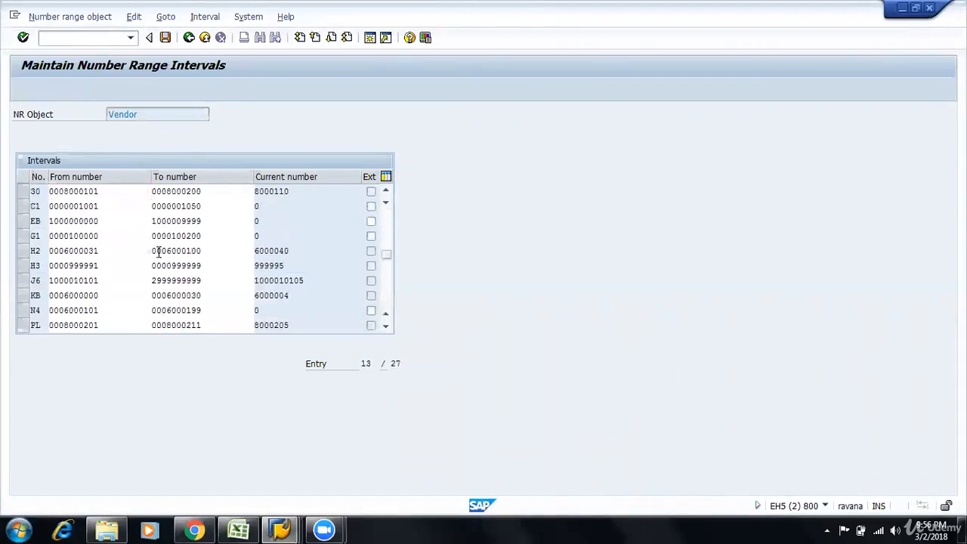
{"action": "scroll", "coordinate": [159, 253], "scroll_direction": "up", "scroll_amount": 4}
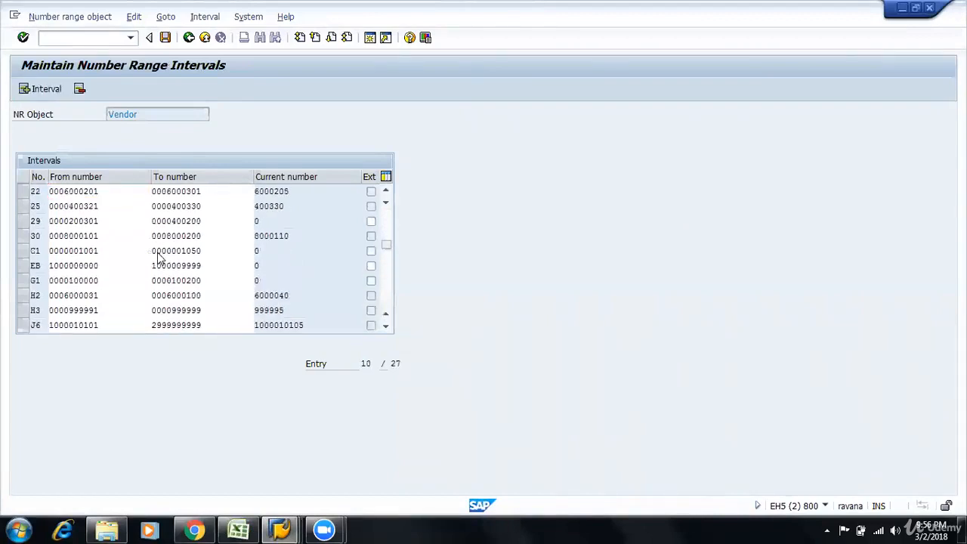
{"action": "left_click", "coordinate": [45, 89]}
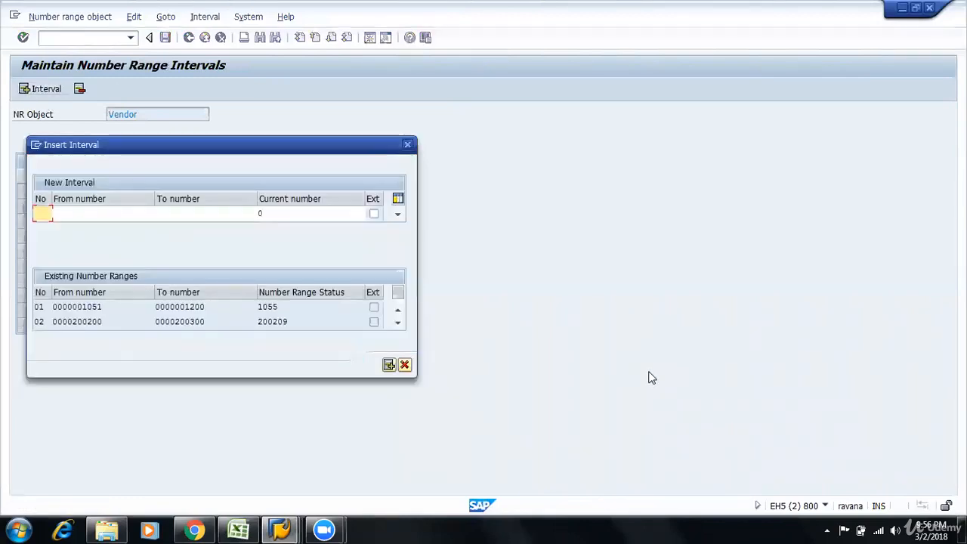
{"action": "type", "text": "90"}
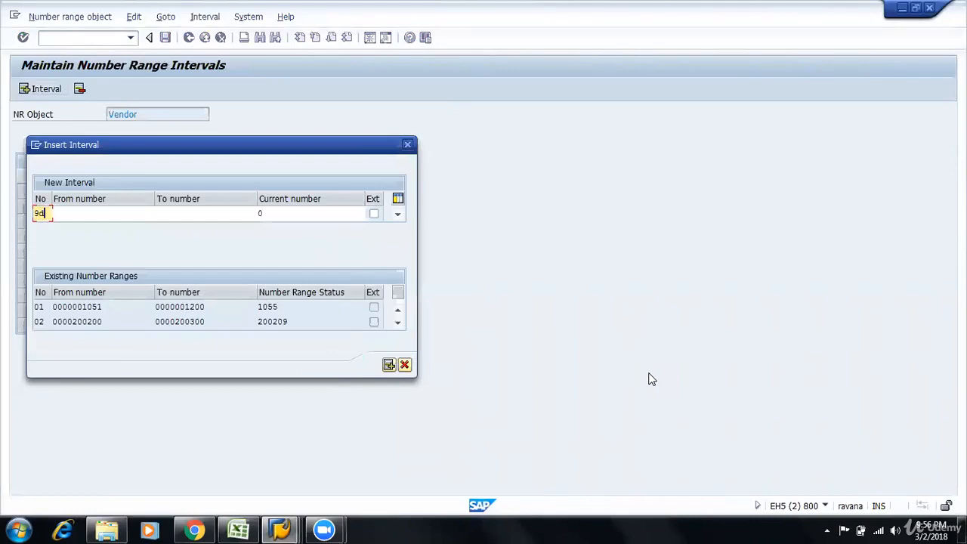
{"action": "key", "text": "Tab"}
{"action": "key", "text": "F4"}
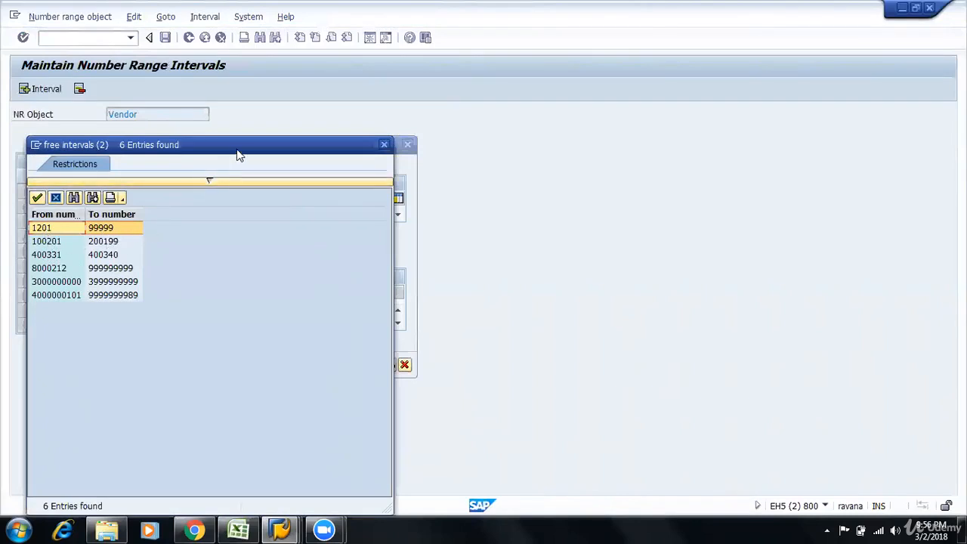
{"action": "left_click_drag", "start_coordinate": [243, 155], "coordinate": [601, 123]}
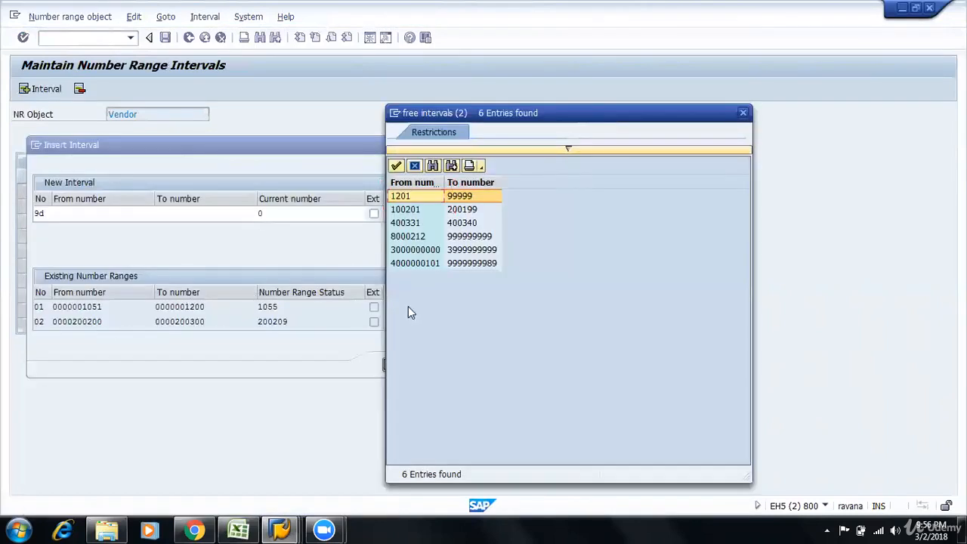
{"action": "left_click", "coordinate": [418, 196]}
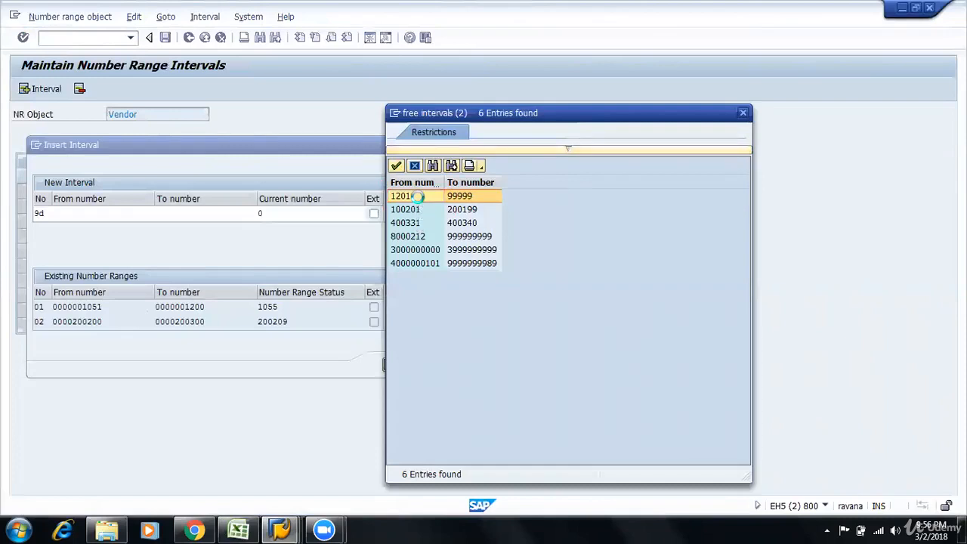
Set the To number of the new interval 9d to 1299
{"action": "left_click", "coordinate": [131, 217]}
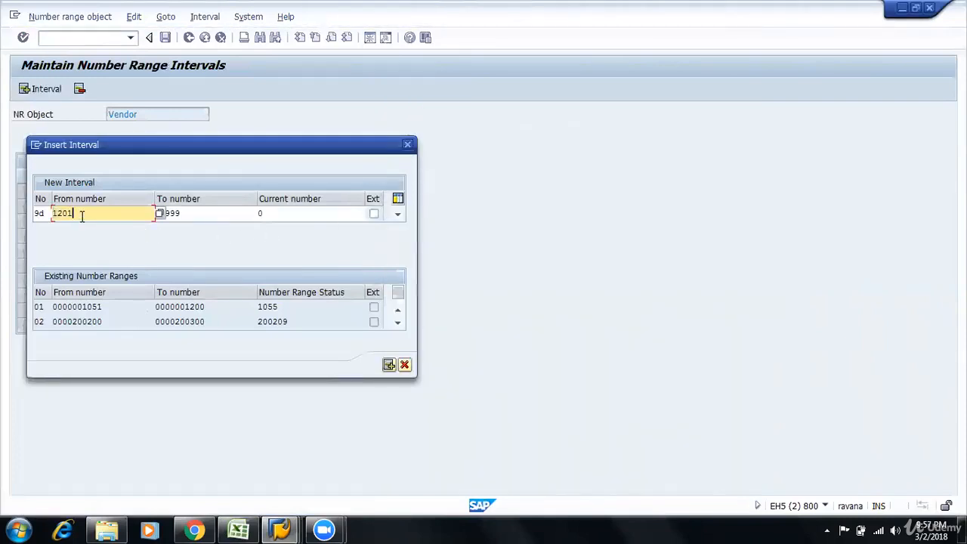
{"action": "left_click", "coordinate": [207, 218]}
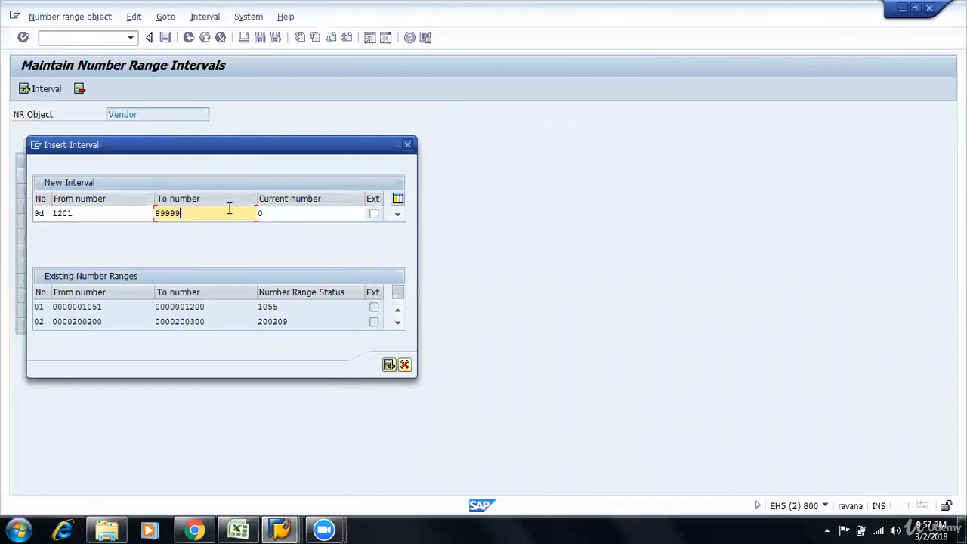
{"action": "key", "text": "BackSpace"}
{"action": "key", "text": "BackSpace"}
{"action": "key", "text": "BackSpace"}
{"action": "key", "text": "BackSpace"}
{"action": "key", "text": "BackSpace"}
{"action": "type", "text": "1299"}
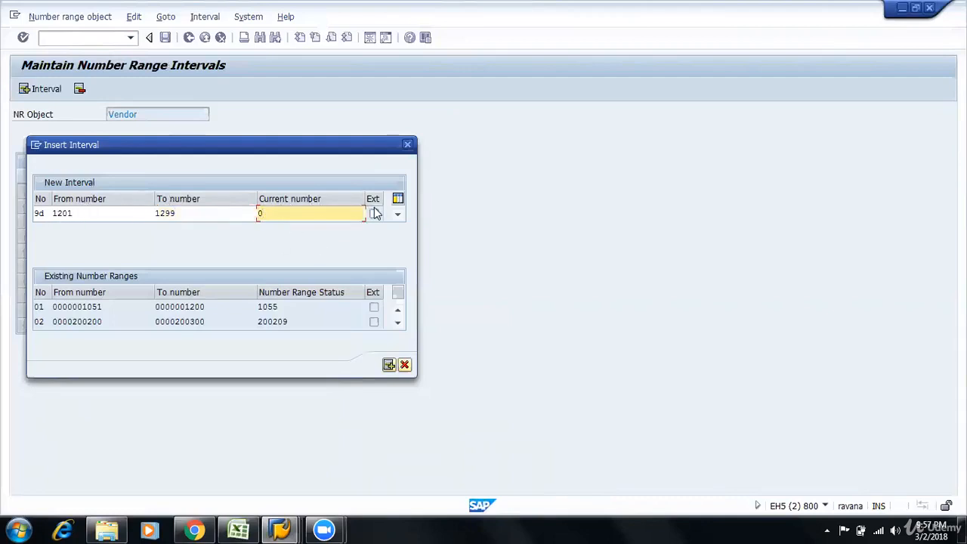
Insert interval 9d into the vendor number ranges without external numbering and save the changes
{"action": "left_click", "coordinate": [205, 216]}
{"action": "left_click", "coordinate": [272, 213]}
{"action": "left_click", "coordinate": [389, 366]}
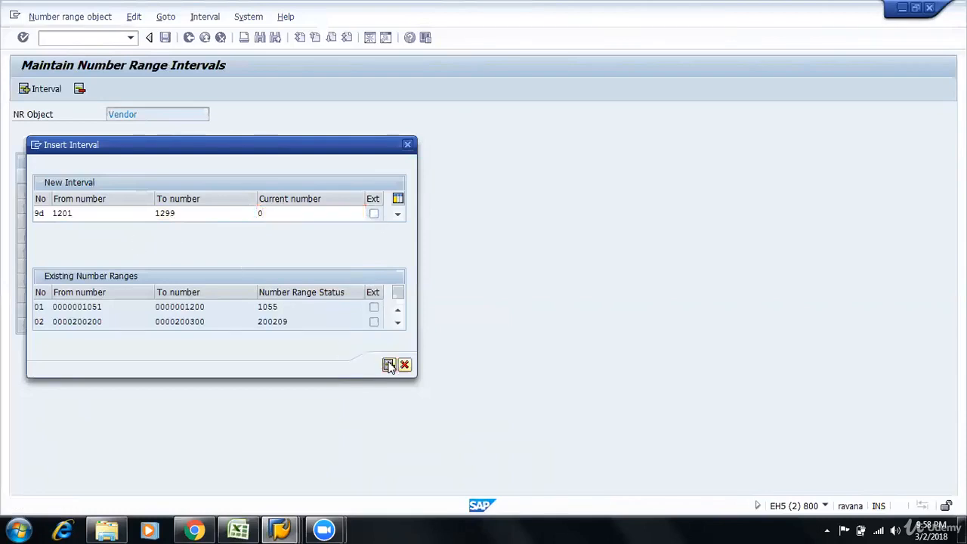
{"action": "left_click", "coordinate": [165, 38]}
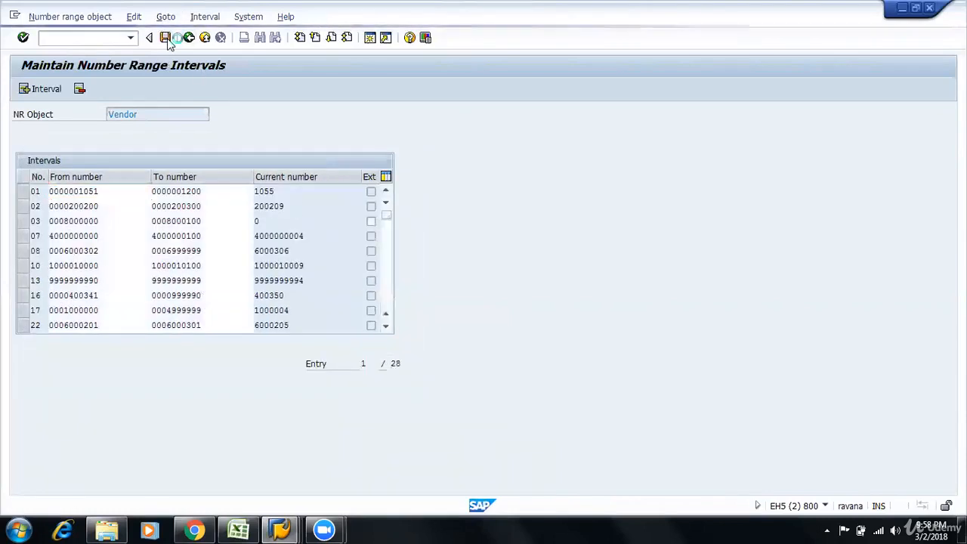
{"action": "left_click", "coordinate": [397, 427]}
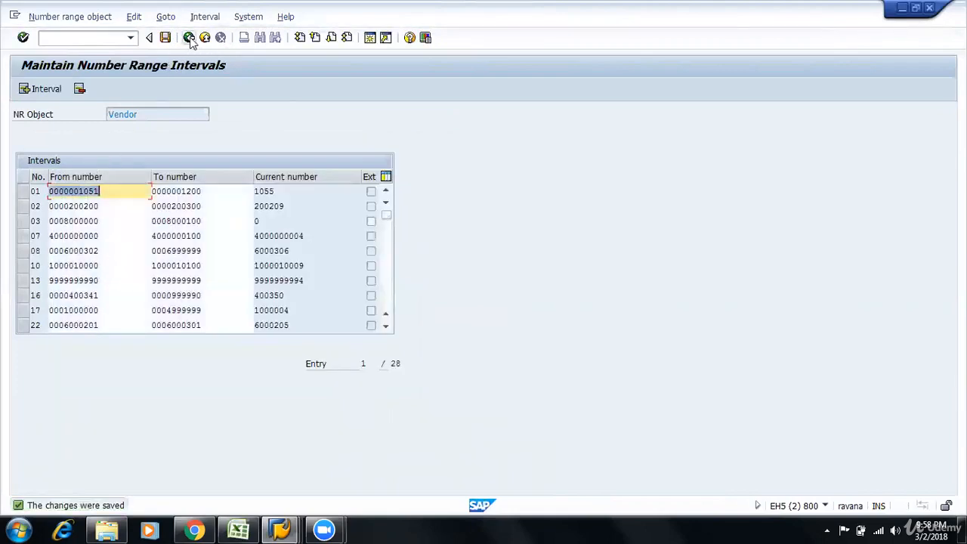
Switch to Excel and add a Number range row with the value 9D directly below the Account group row
{"action": "key", "text": "alt+Tab"}
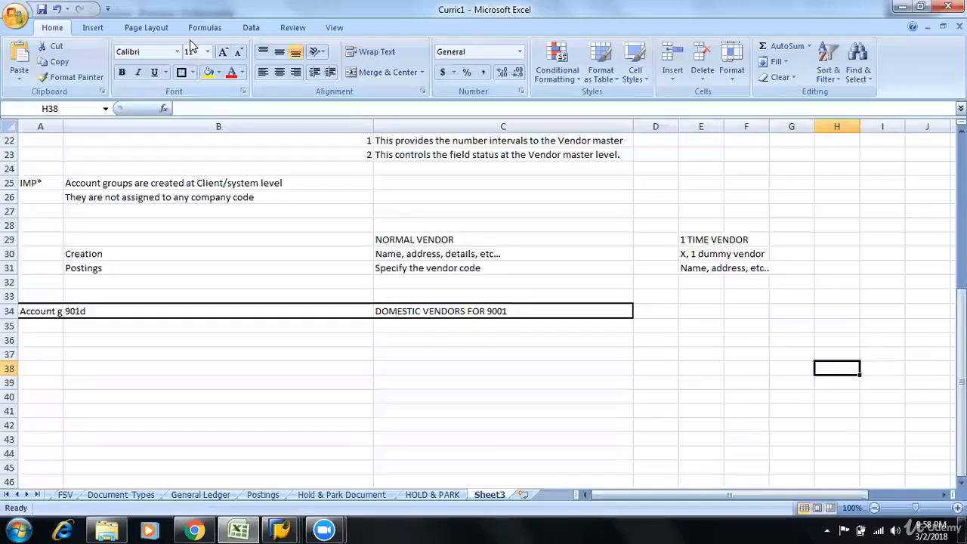
{"action": "left_click", "coordinate": [37, 327]}
{"action": "type", "text": "Number"}
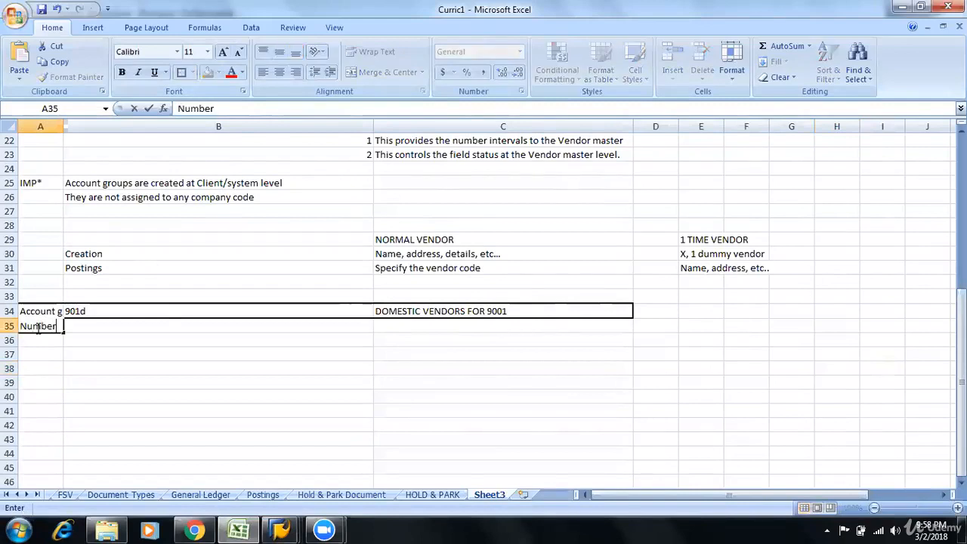
{"action": "type", "text": " range"}
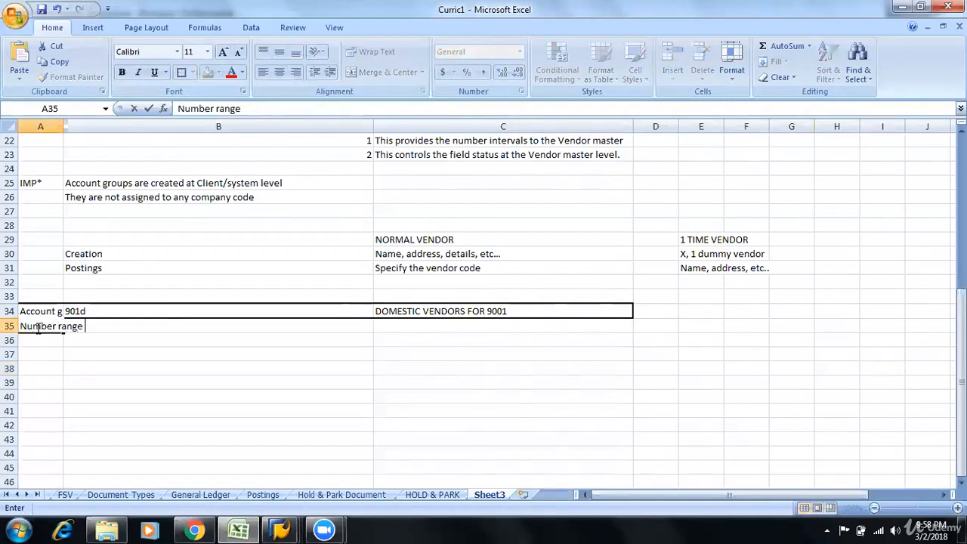
{"action": "key", "text": "BackSpace"}
{"action": "key", "text": "Tab"}
{"action": "type", "text": "9"}
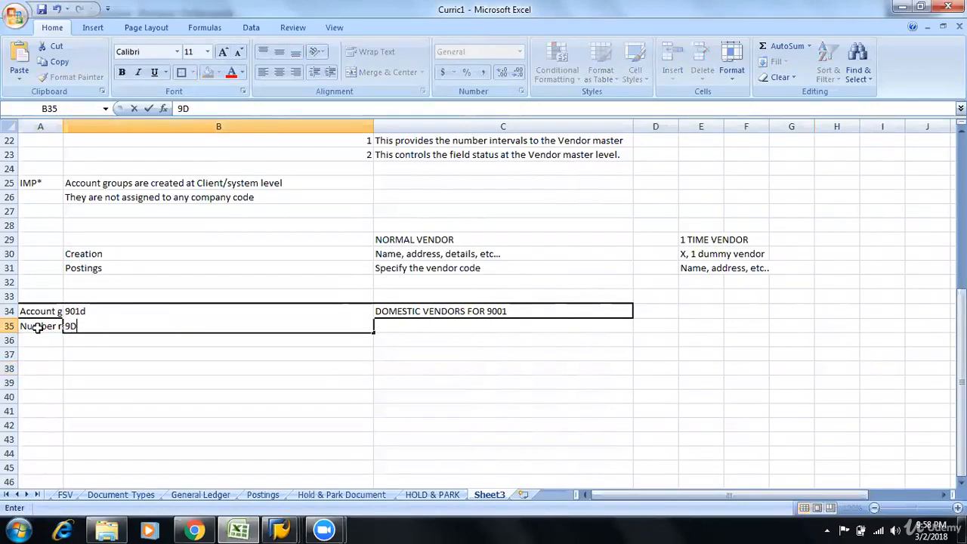
{"action": "type", "text": "D"}
Widen column A so the Account group and Number range labels fit
{"action": "left_click", "coordinate": [62, 124]}
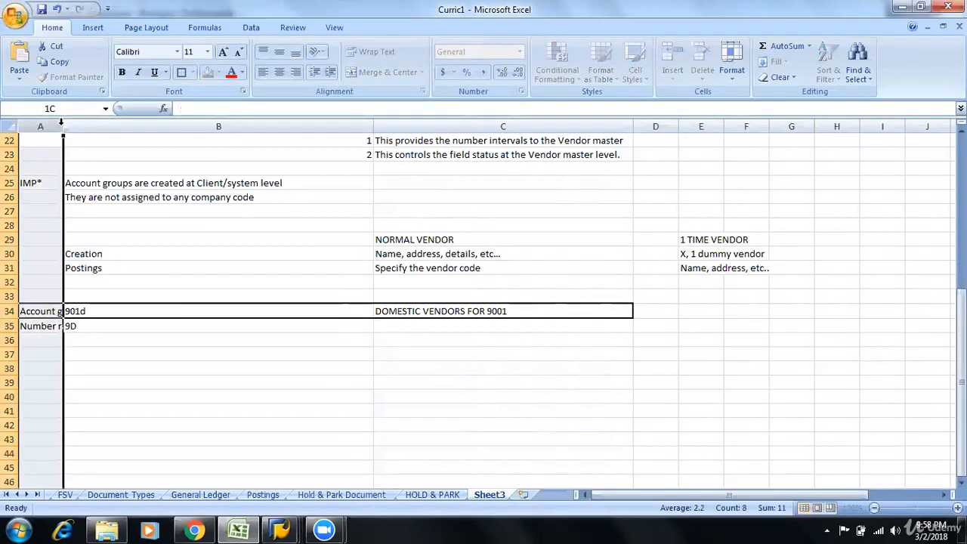
{"action": "left_click_drag", "start_coordinate": [62, 126], "coordinate": [123, 125]}
{"action": "left_click", "coordinate": [198, 384]}
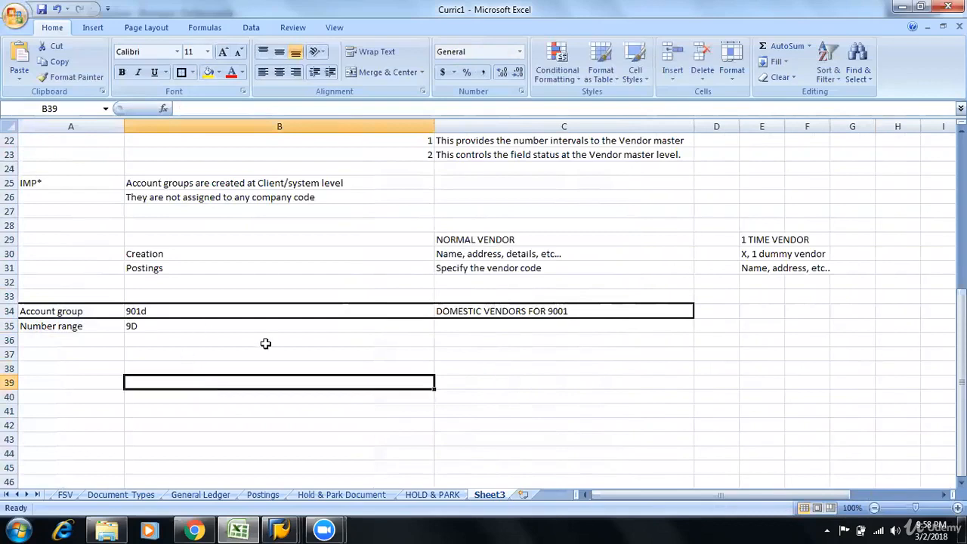
{"action": "left_click", "coordinate": [162, 311]}
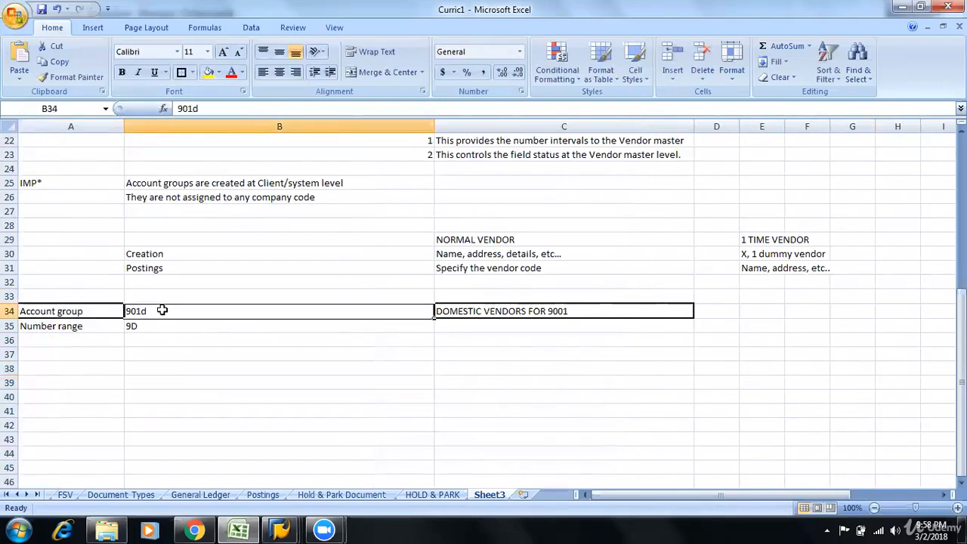
{"action": "left_click", "coordinate": [161, 328]}
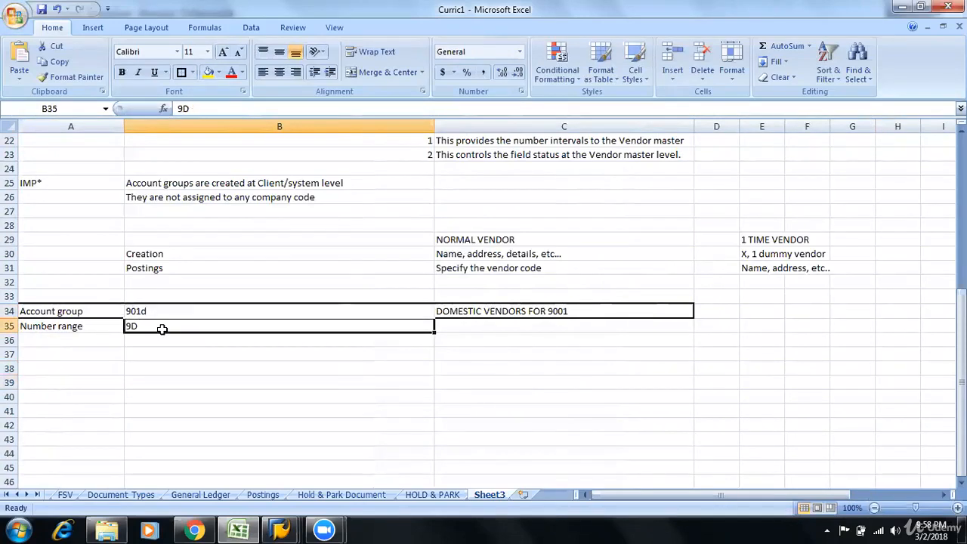
{"action": "mouse_move", "coordinate": [166, 312]}
{"action": "left_mouse_down"}
{"action": "mouse_move", "coordinate": [201, 308]}
{"action": "mouse_move", "coordinate": [173, 321]}
{"action": "left_mouse_up"}
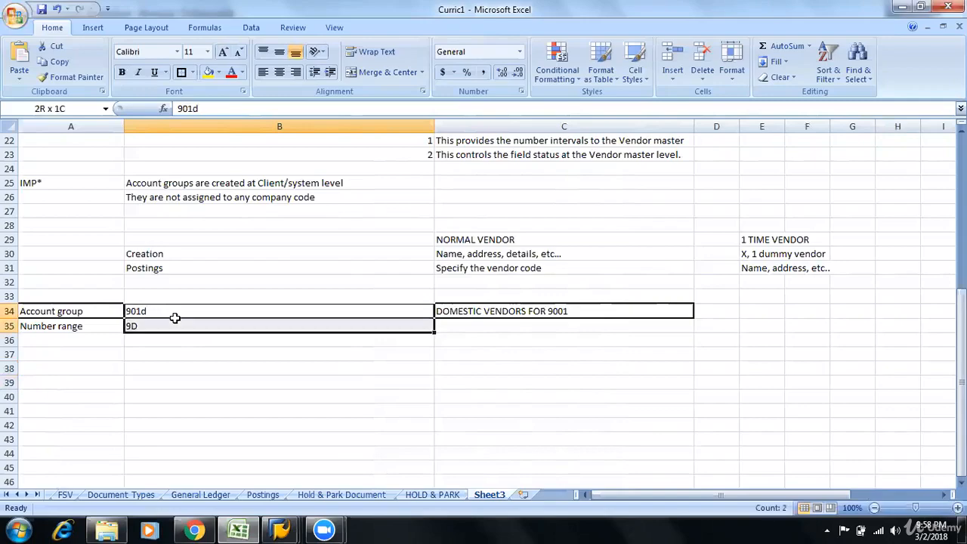
{"action": "left_click", "coordinate": [173, 366]}
{"action": "key", "text": "alt+Tab"}
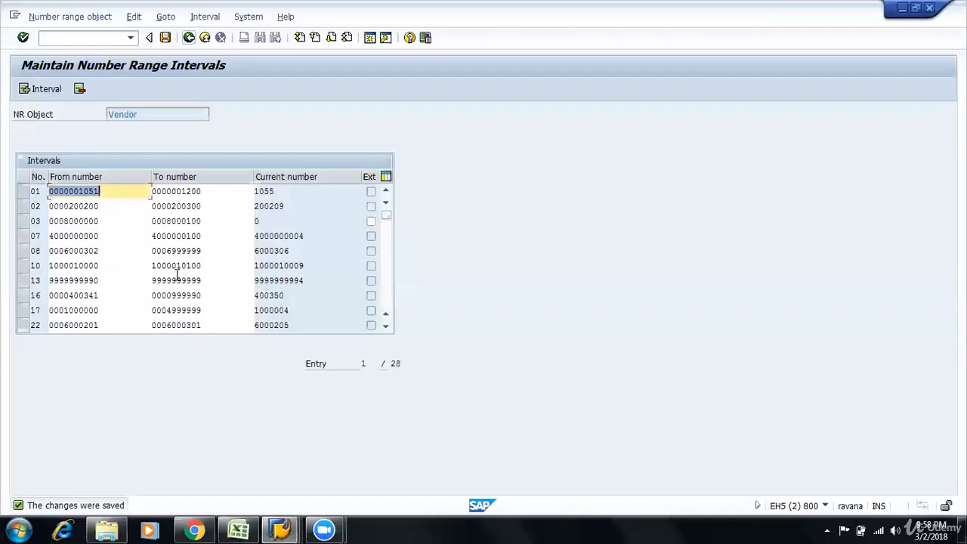
{"action": "left_click", "coordinate": [189, 37]}
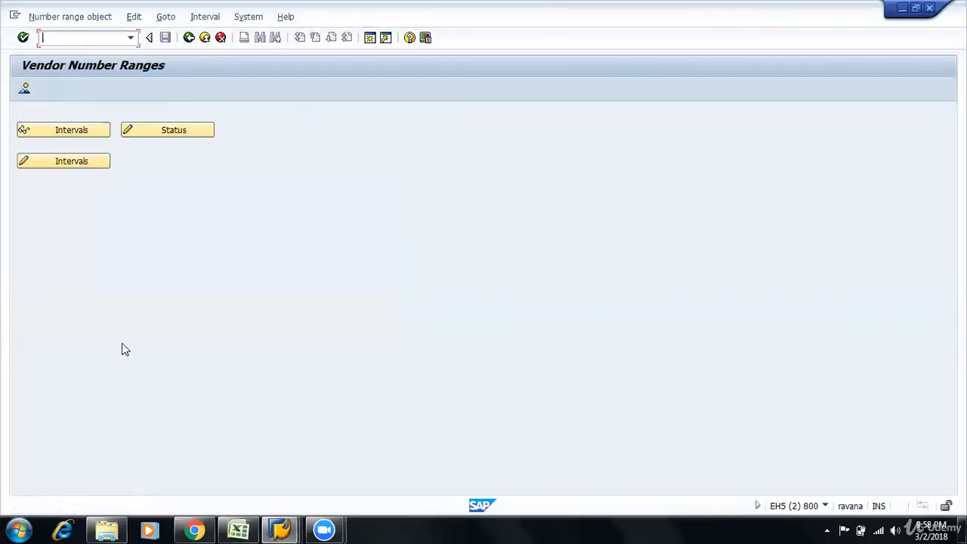
{"action": "left_click", "coordinate": [71, 162]}
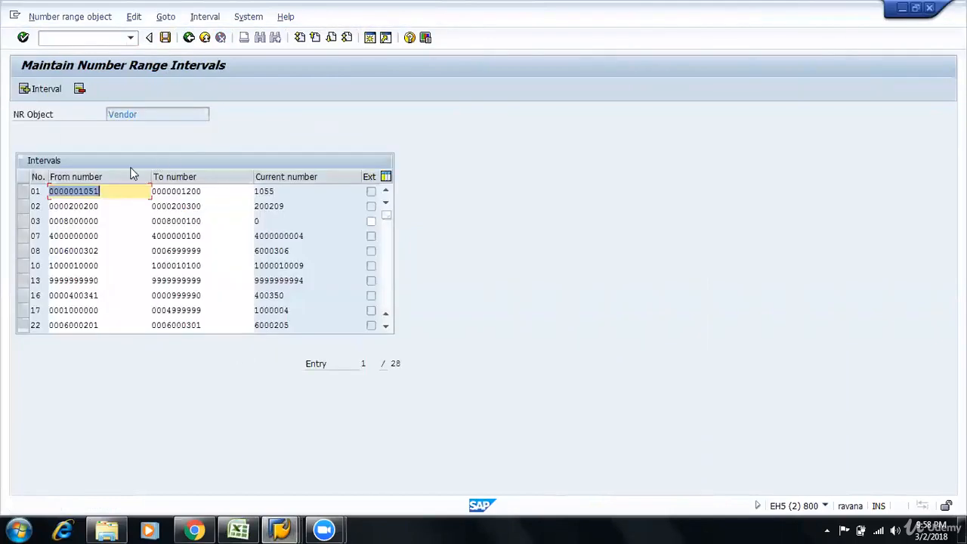
Switch to Excel and fill the account group 901d and number range 9D cells with yellow
{"action": "key", "text": "alt+Tab"}
{"action": "left_click", "coordinate": [147, 329]}
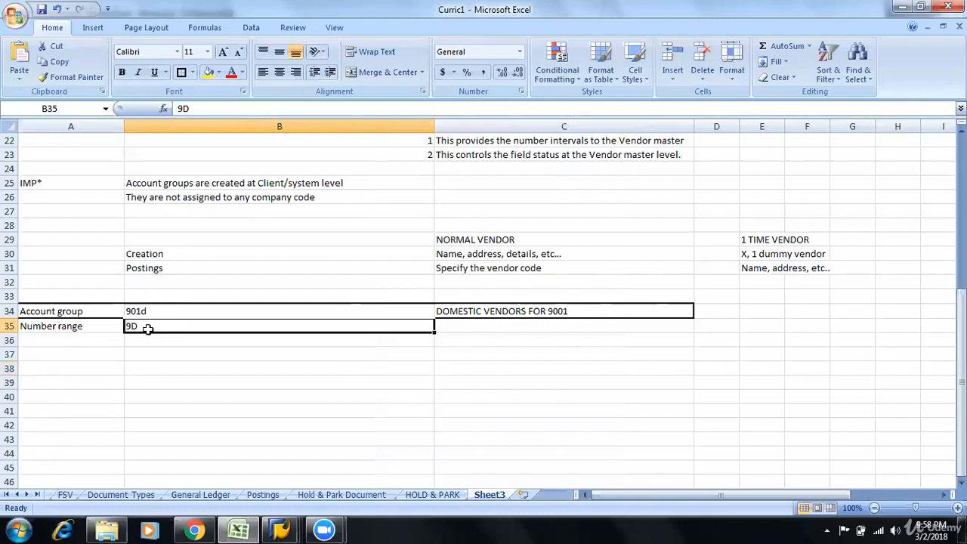
{"action": "left_click", "coordinate": [146, 392]}
{"action": "left_click", "coordinate": [164, 307]}
{"action": "left_click_drag", "start_coordinate": [164, 307], "coordinate": [161, 325]}
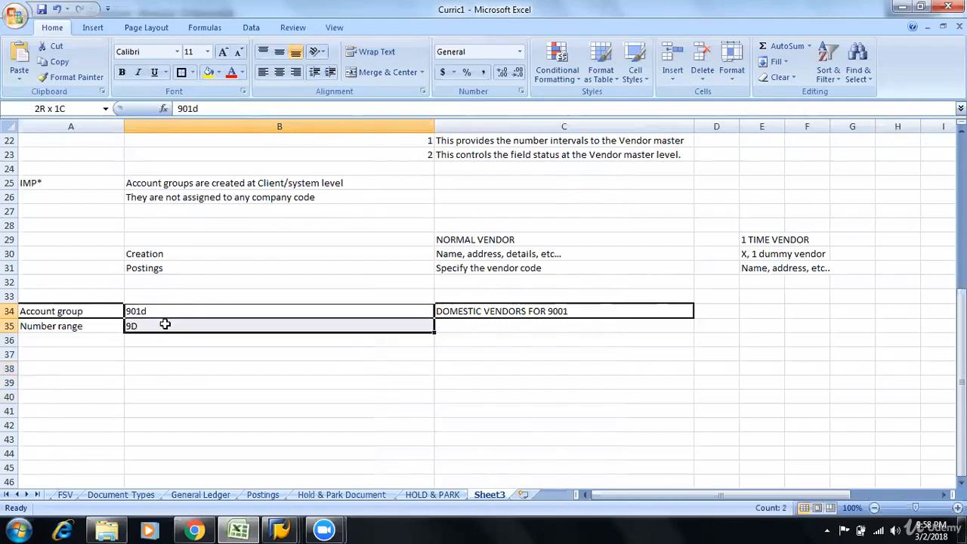
{"action": "left_click", "coordinate": [208, 73]}
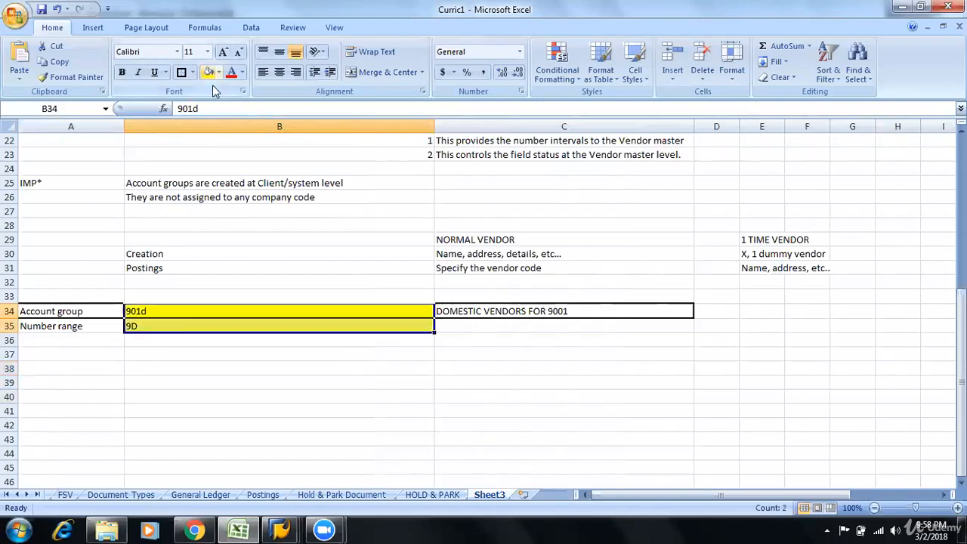
{"action": "left_click", "coordinate": [172, 356]}
{"action": "left_click", "coordinate": [174, 310]}
{"action": "left_click", "coordinate": [175, 325]}
{"action": "left_click", "coordinate": [176, 311]}
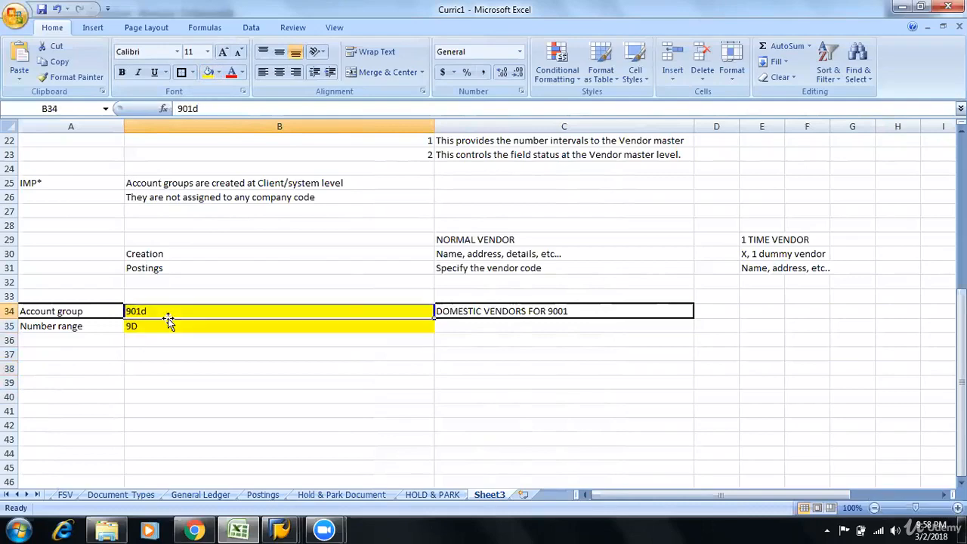
Switch to SAP, return to the implementation guide and execute Assign Number Ranges to Vendor Account Groups
{"action": "key", "text": "alt+Tab"}
{"action": "left_click", "coordinate": [188, 38]}
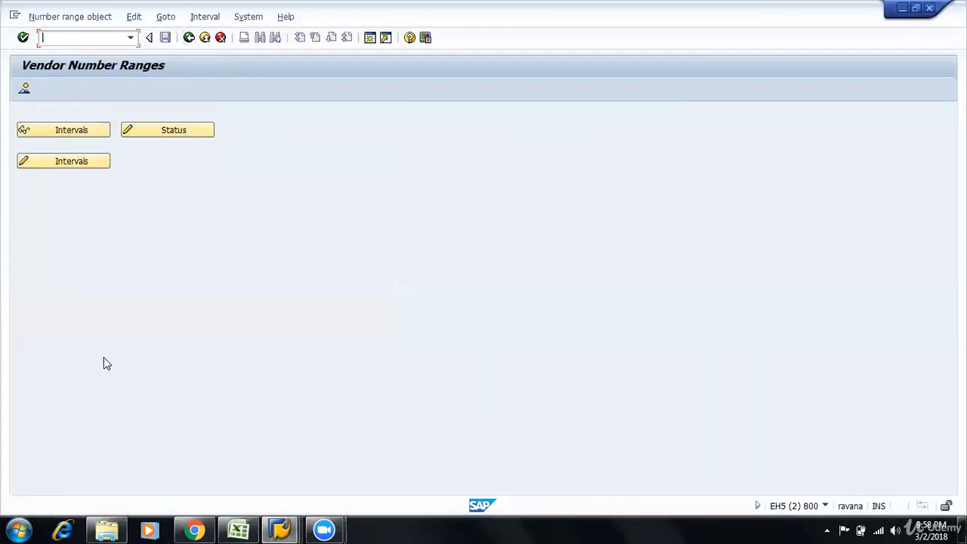
{"action": "left_click", "coordinate": [185, 39]}
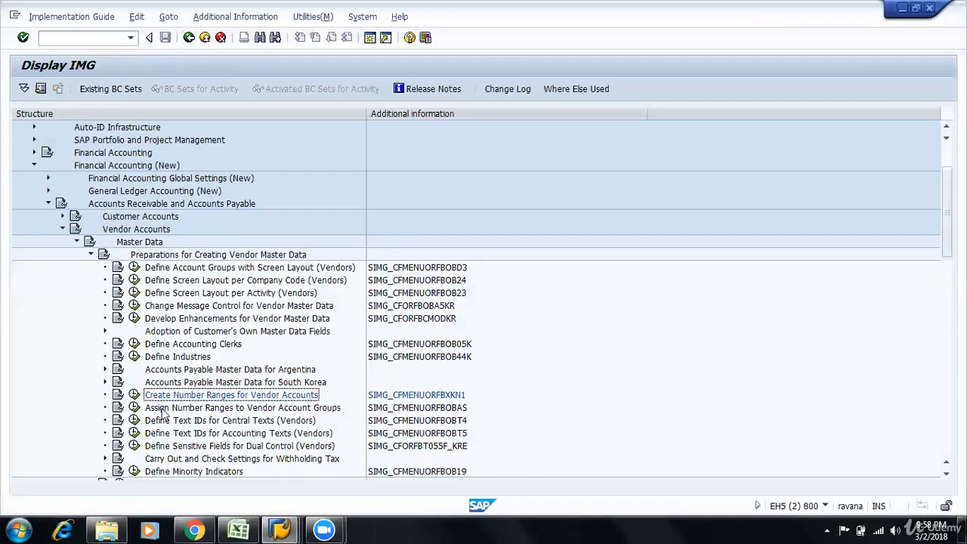
{"action": "left_click", "coordinate": [168, 409]}
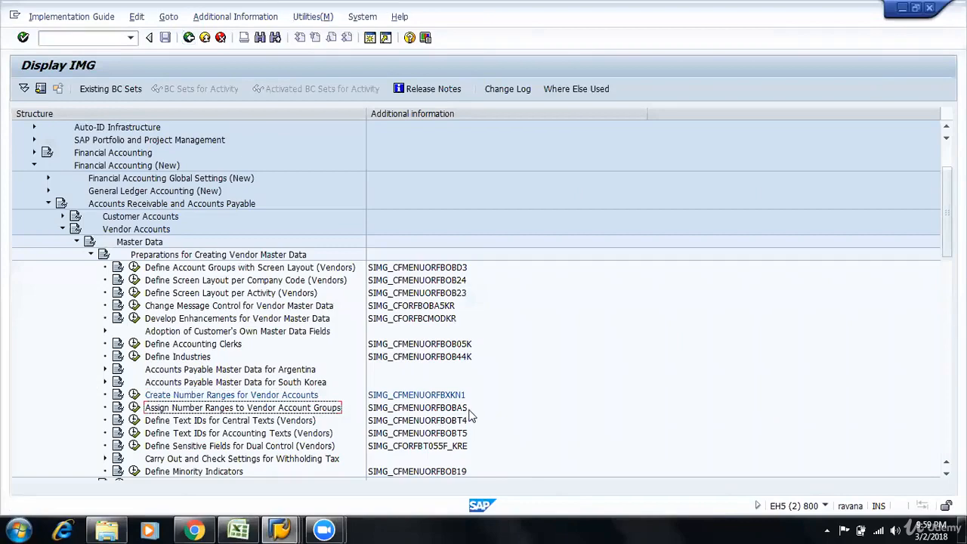
{"action": "left_click", "coordinate": [134, 409]}
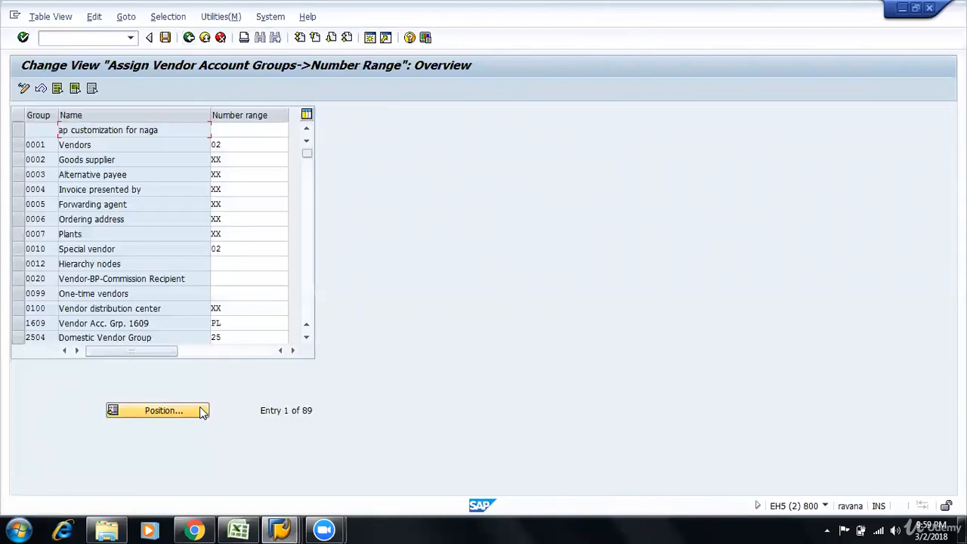
Position the account group list at the domestic vendor group 901D
{"action": "left_click", "coordinate": [201, 410]}
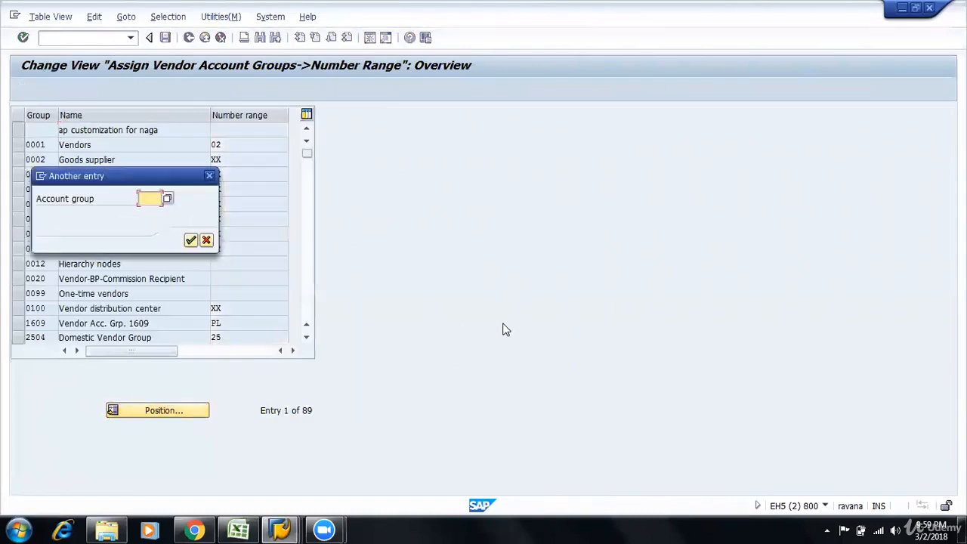
{"action": "type", "text": "90"}
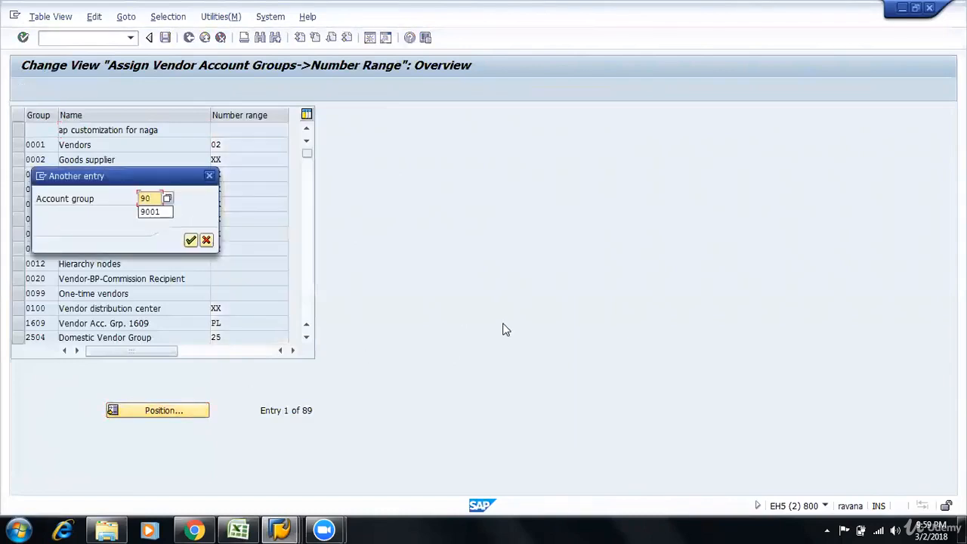
{"action": "key", "text": "Return"}
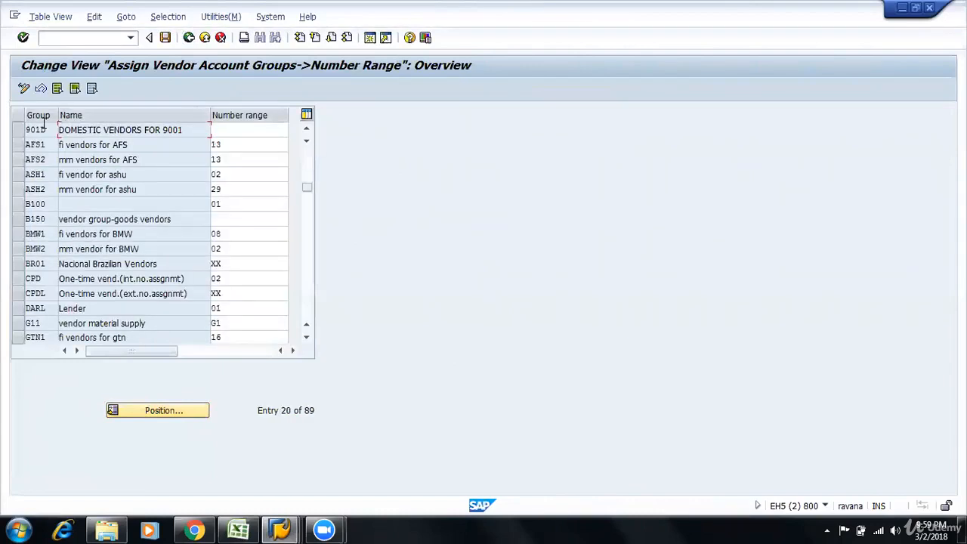
Assign number range 9D to account group 901D and save it under the Customizing for Samsung request
{"action": "left_click", "coordinate": [250, 129]}
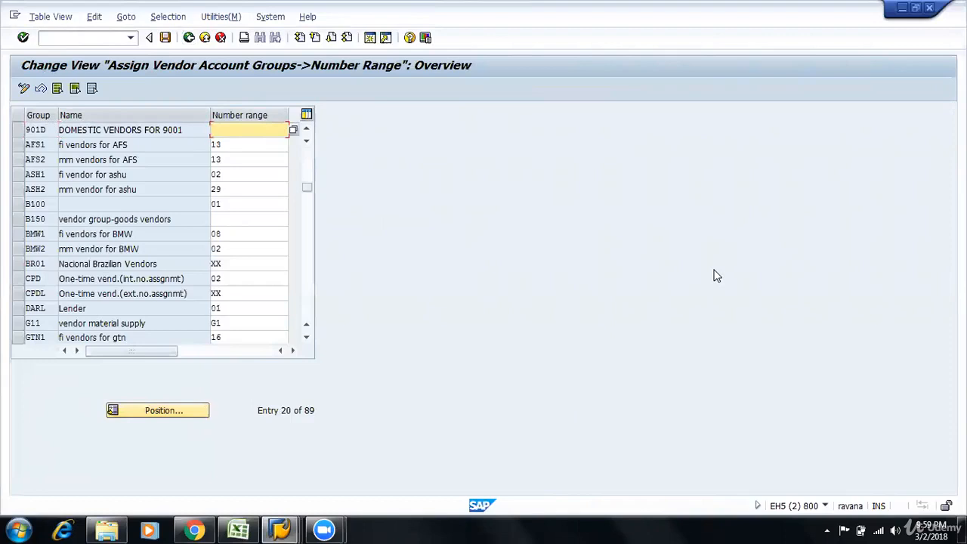
{"action": "key", "text": "Return"}
{"action": "left_click", "coordinate": [165, 37]}
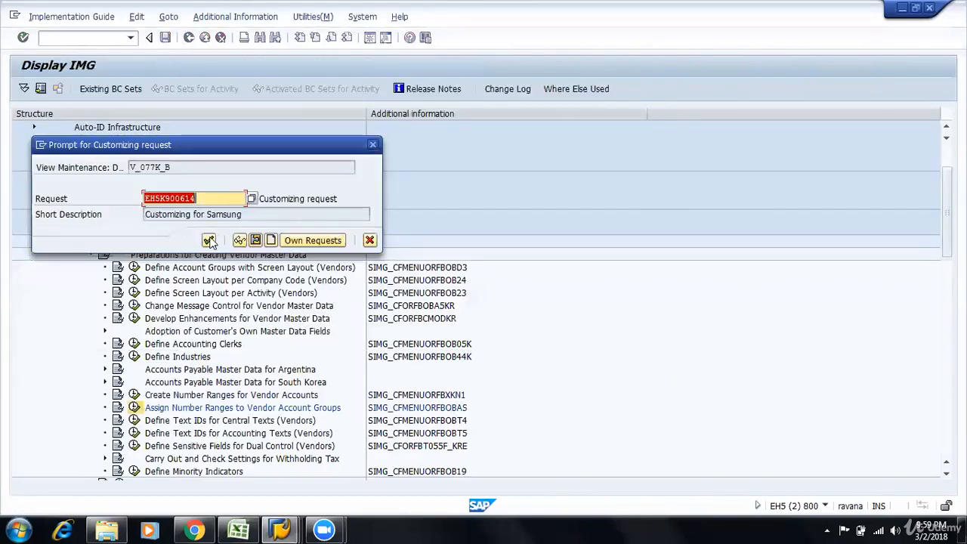
{"action": "left_click", "coordinate": [208, 240]}
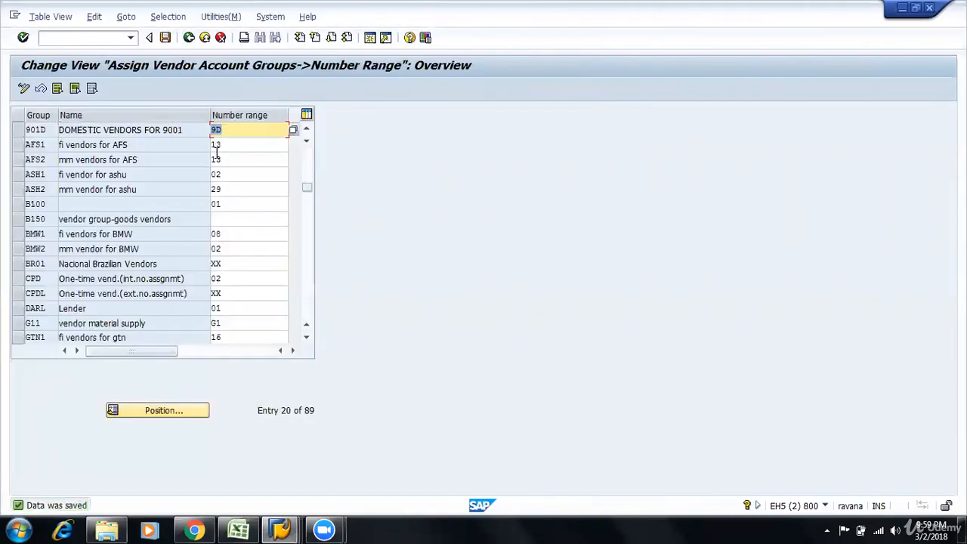
Compare the number range entry in the Excel notes with the assignment of account group 901D in SAP
{"action": "key", "text": "alt+Tab"}
{"action": "left_click", "coordinate": [250, 324]}
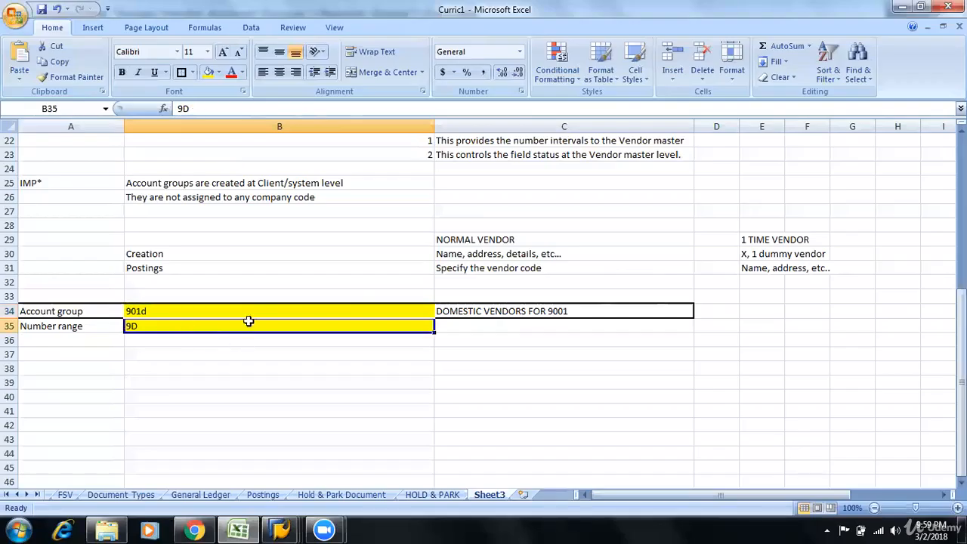
{"action": "left_click", "coordinate": [440, 321]}
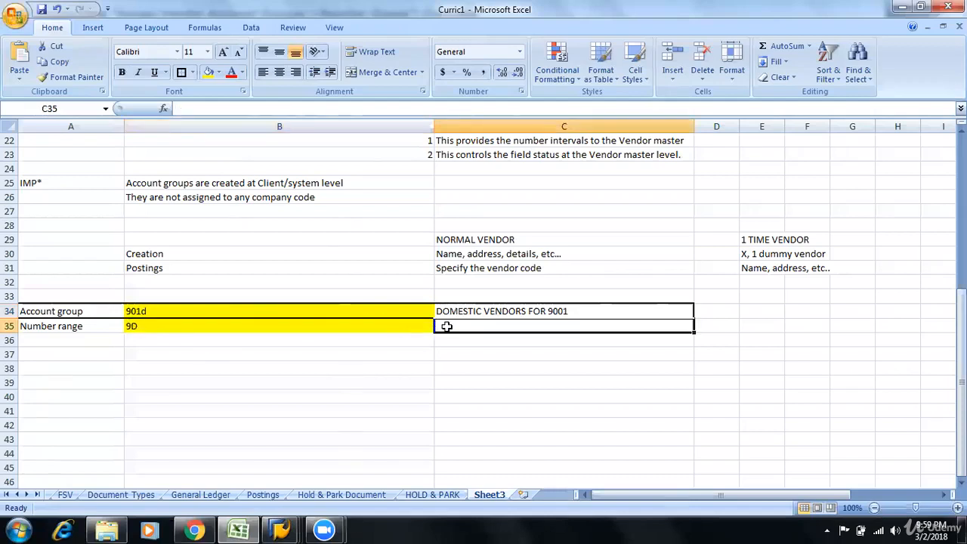
{"action": "key", "text": "alt"}
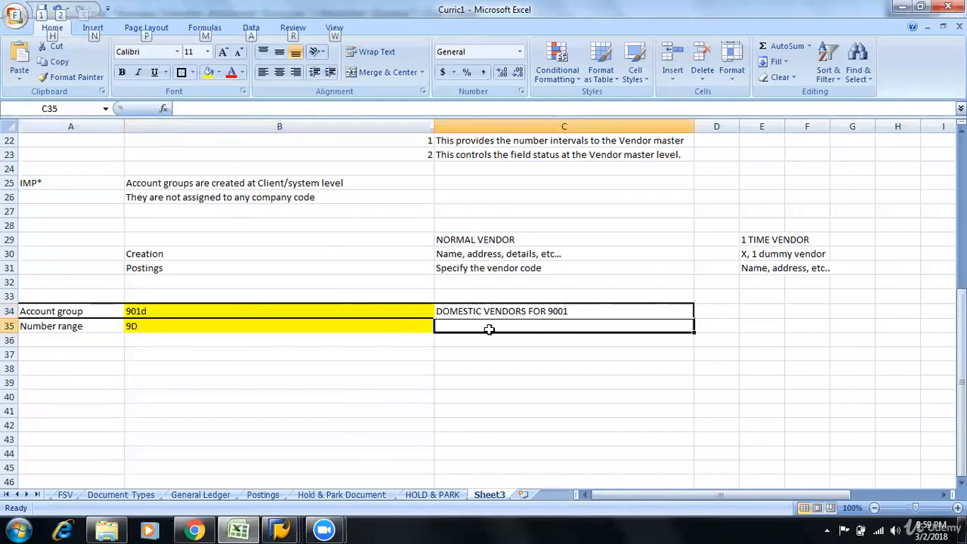
{"action": "key", "text": "alt+Tab"}
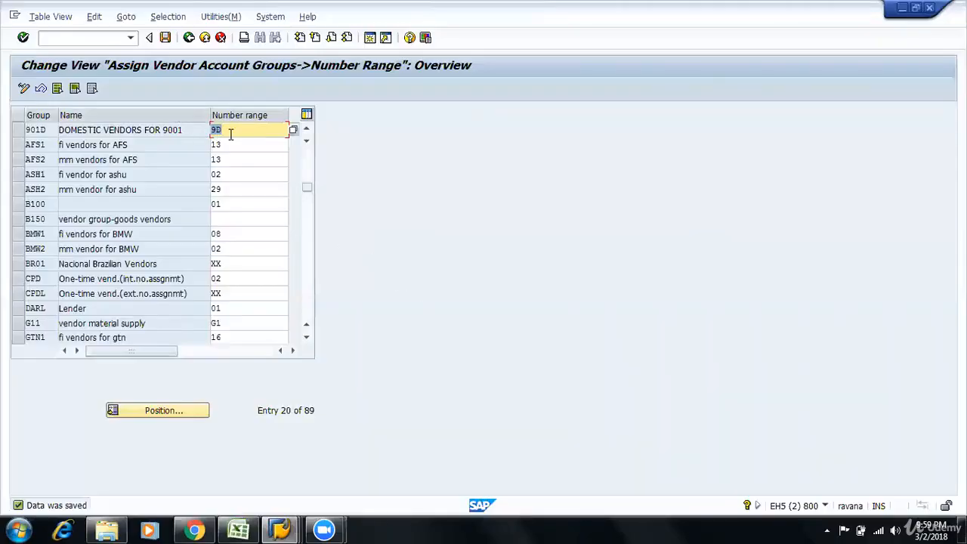
{"action": "left_click_drag", "start_coordinate": [230, 132], "coordinate": [201, 134]}
{"action": "left_click_drag", "start_coordinate": [50, 134], "coordinate": [83, 138]}
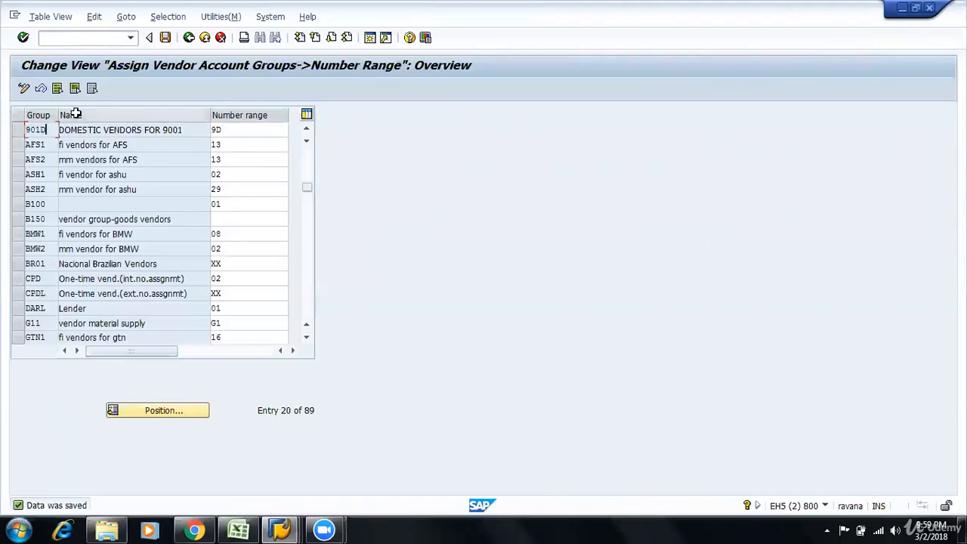
Save and leave the number range assignment, and collapse the vendor Master Data branch in the implementation guide
{"action": "left_click", "coordinate": [165, 37]}
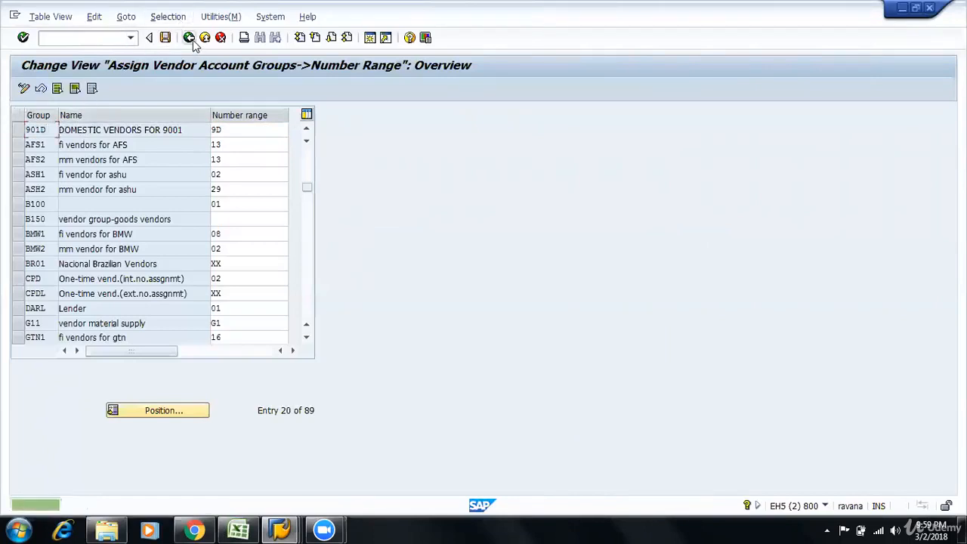
{"action": "left_click", "coordinate": [189, 37]}
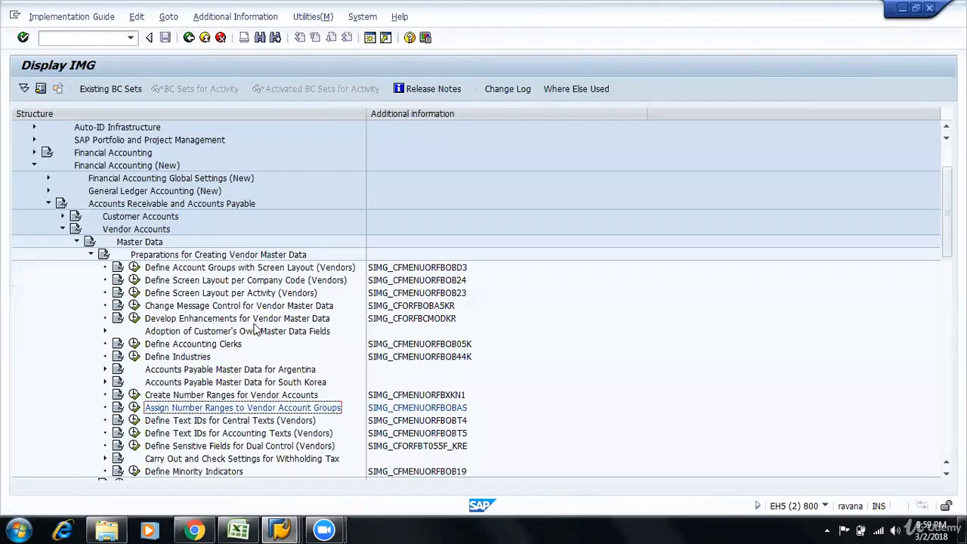
{"action": "left_click", "coordinate": [89, 255]}
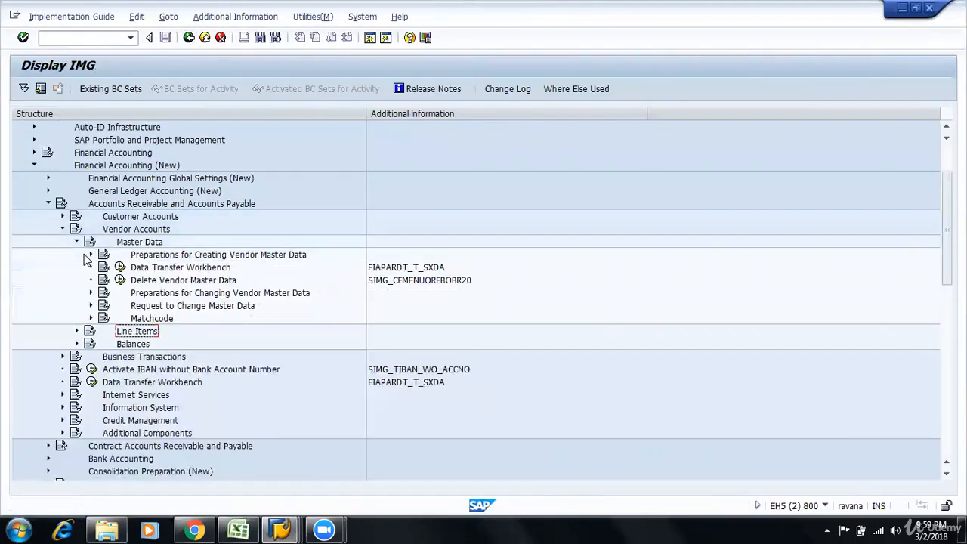
{"action": "left_click", "coordinate": [76, 243]}
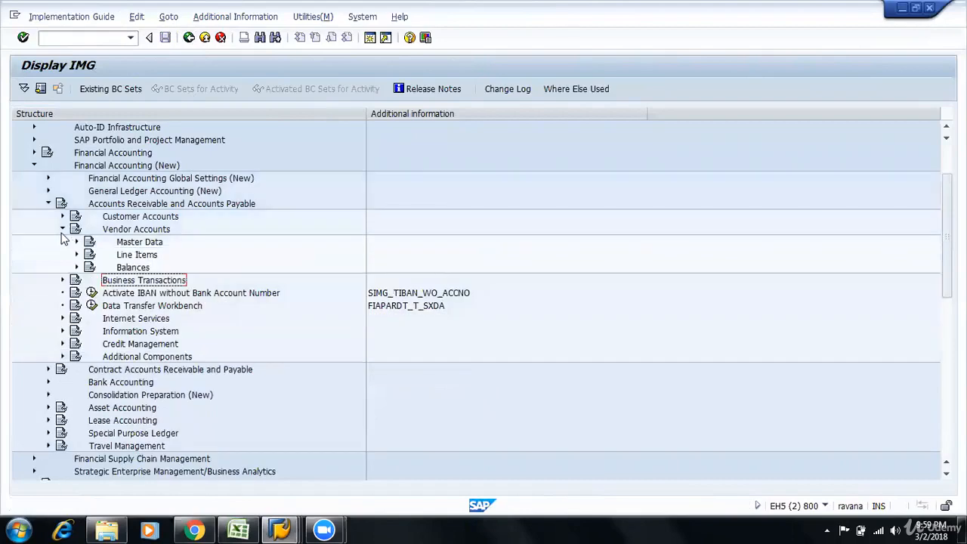
Collapse the Vendor Accounts and the Accounts Receivable and Accounts Payable branches of the implementation guide
{"action": "left_click", "coordinate": [62, 230]}
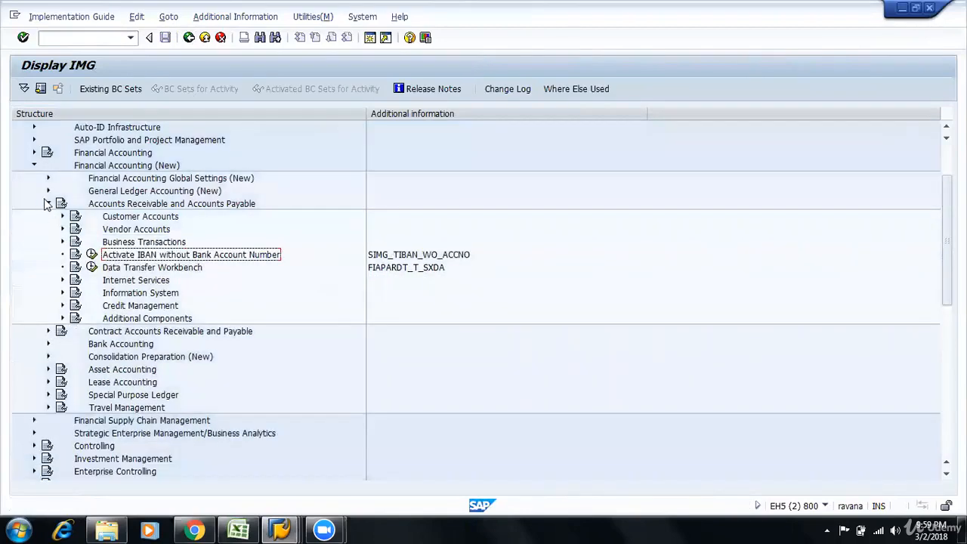
{"action": "left_click", "coordinate": [48, 204]}
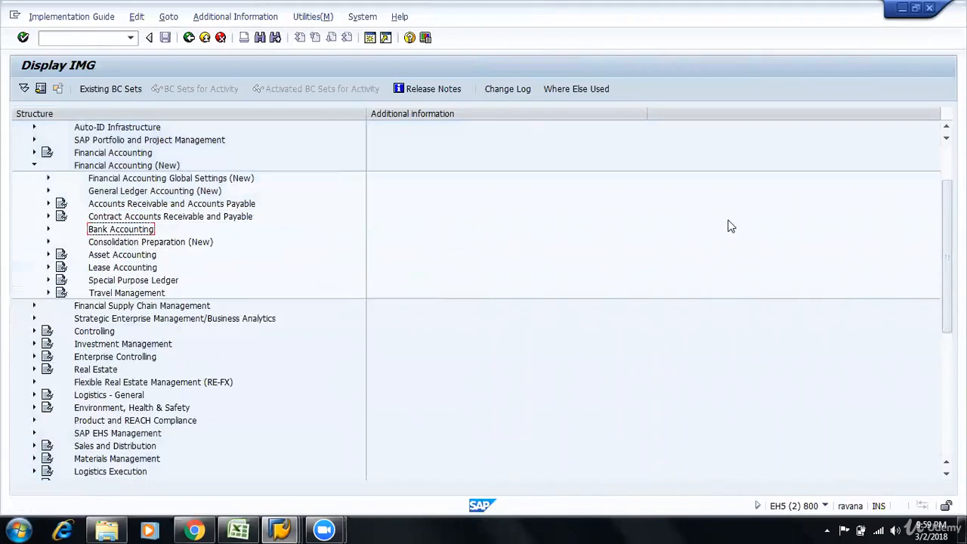
{"action": "mouse_move", "coordinate": [280, 529]}
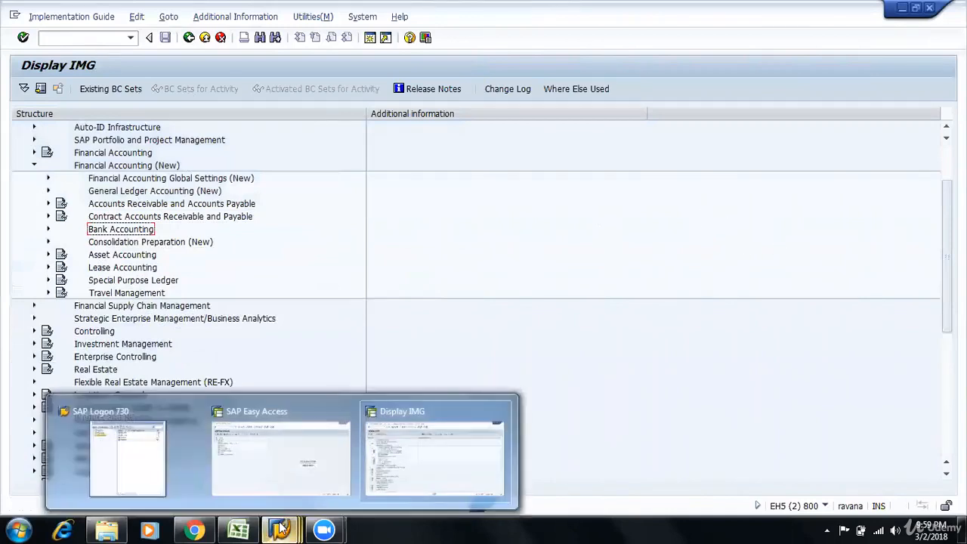
{"action": "left_click", "coordinate": [434, 453]}
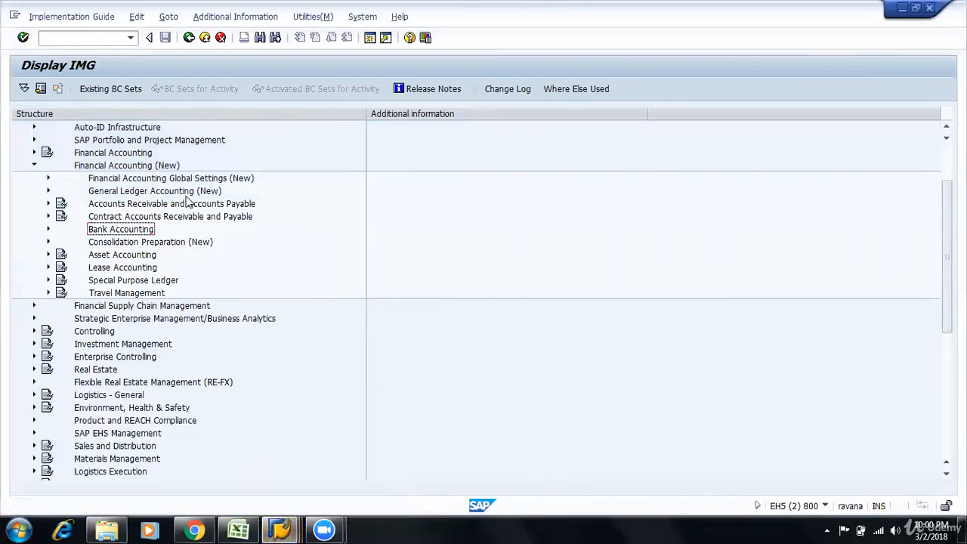
Switch to the Excel notes and make the Creation of Vendor (Vendor Master) entry in B8 bold
{"action": "mouse_move", "coordinate": [238, 529]}
{"action": "left_click", "coordinate": [238, 453]}
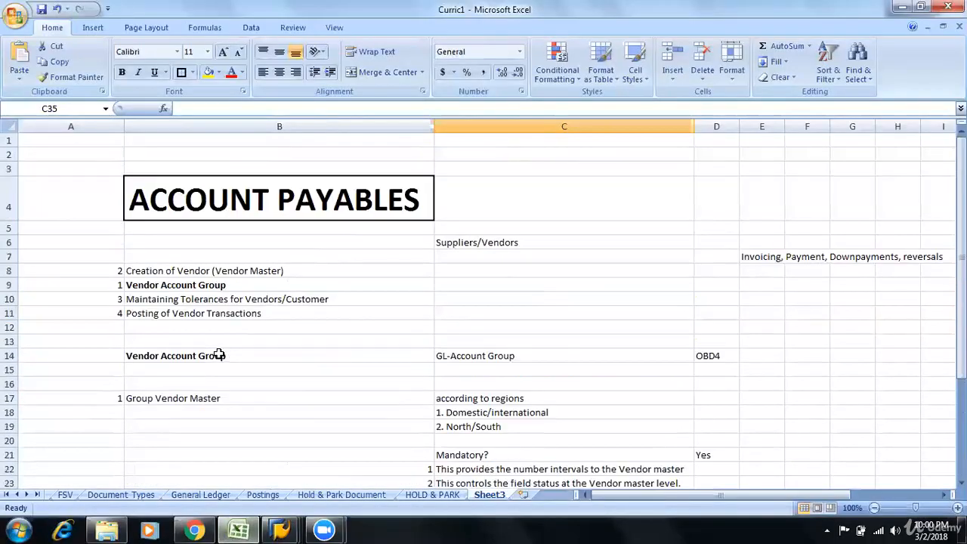
{"action": "left_click", "coordinate": [204, 286]}
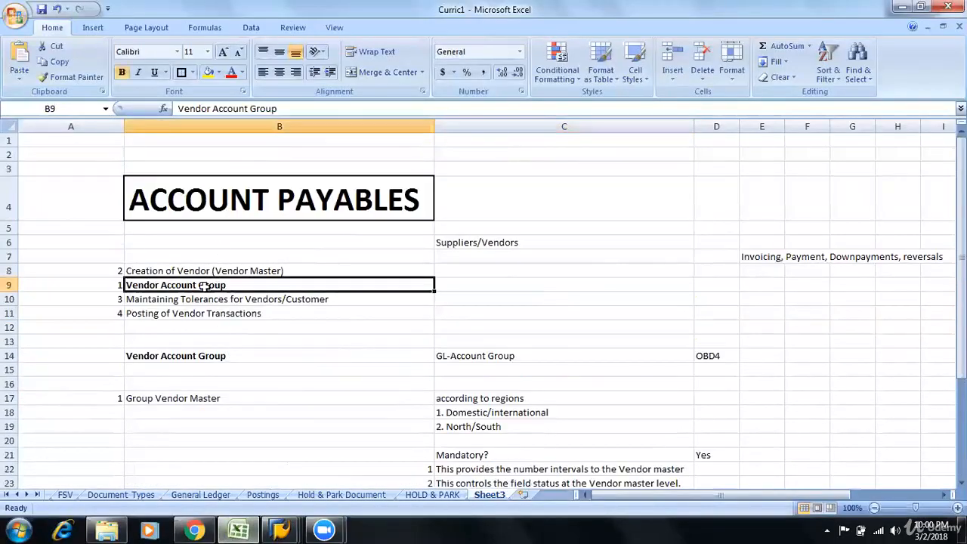
{"action": "left_click", "coordinate": [151, 271]}
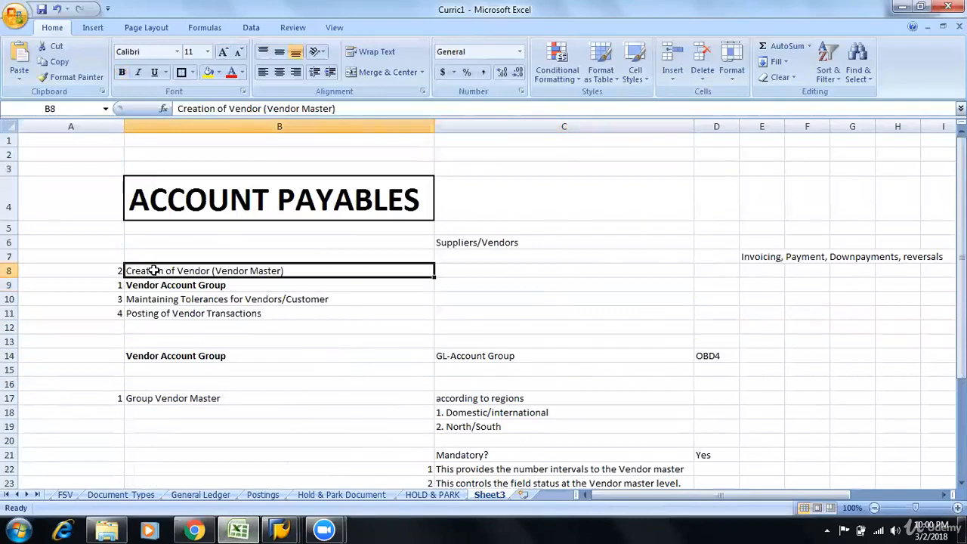
{"action": "key", "text": "ctrl+b"}
{"action": "left_click", "coordinate": [307, 321]}
{"action": "left_click", "coordinate": [320, 273]}
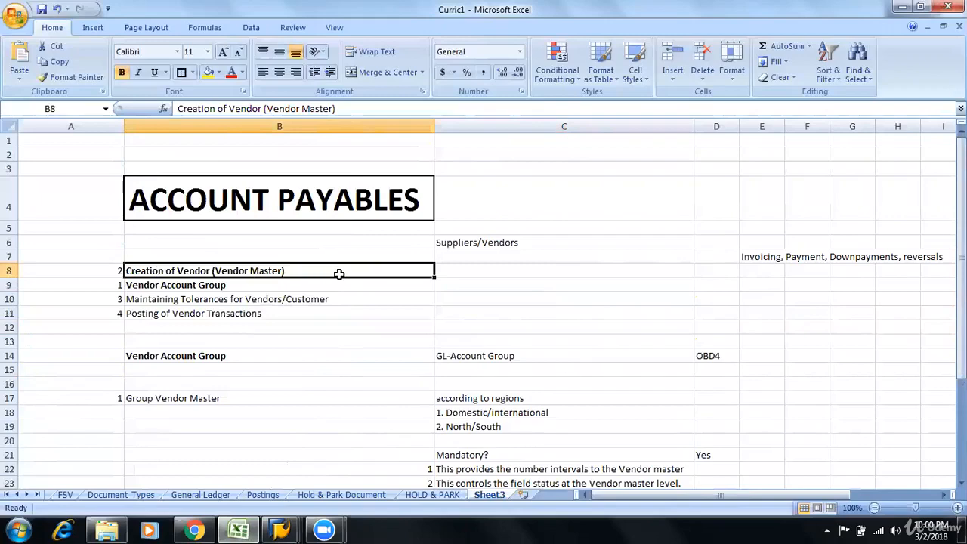
Switch back to SAP and leave the implementation guide for the SAP Easy Access screen
{"action": "left_click", "coordinate": [293, 529]}
{"action": "left_click", "coordinate": [421, 459]}
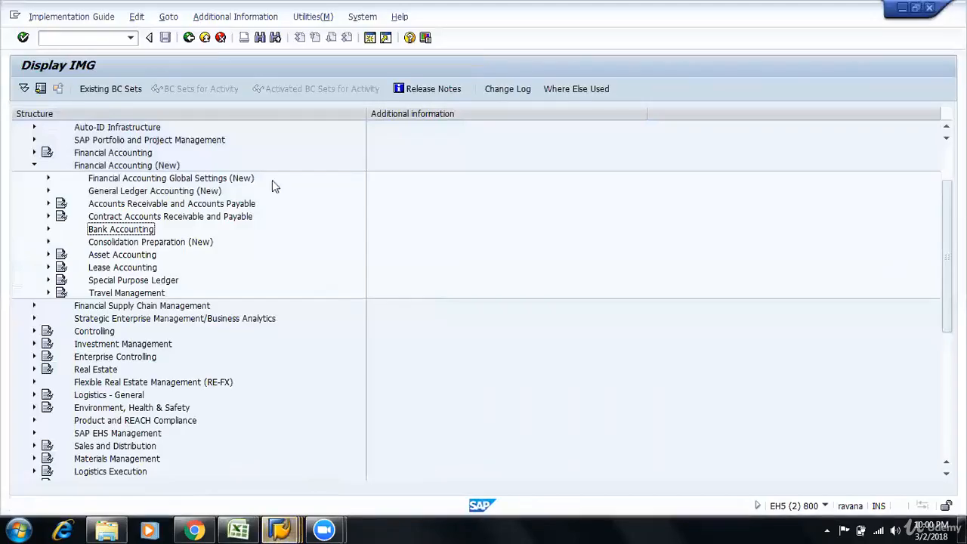
{"action": "left_click", "coordinate": [205, 38]}
{"action": "left_click", "coordinate": [205, 38]}
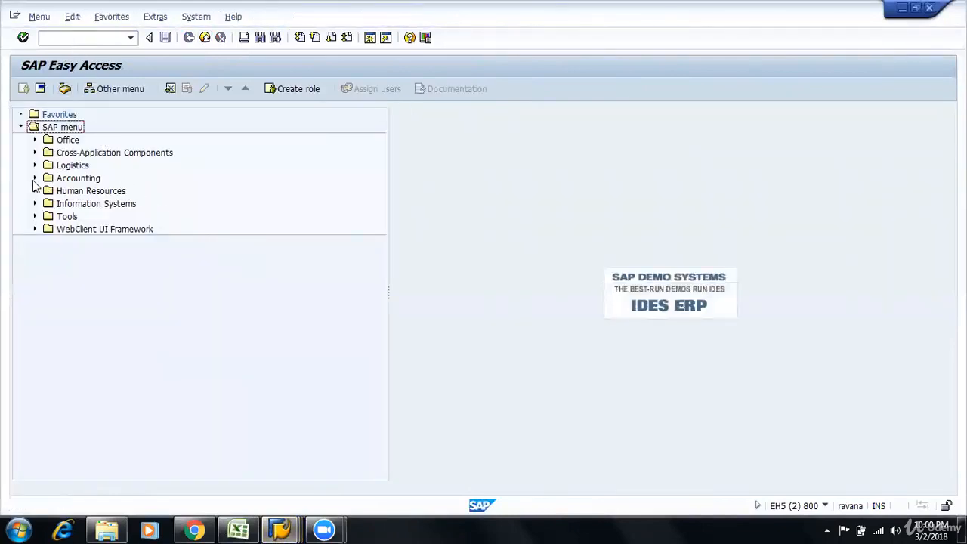
Expand the SAP menu through Accounting, Financial Accounting and Accounts Payable down to Master Records
{"action": "left_click", "coordinate": [60, 179]}
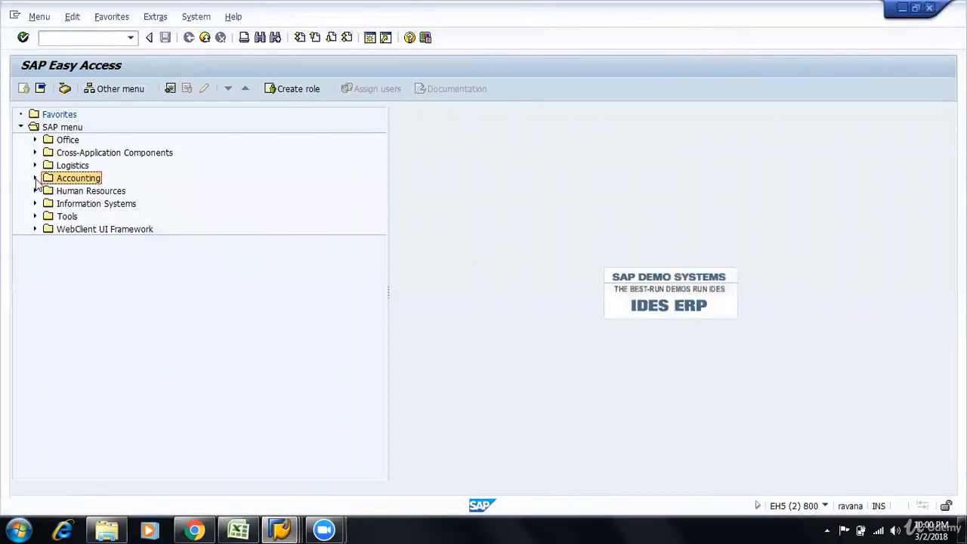
{"action": "left_click", "coordinate": [35, 179]}
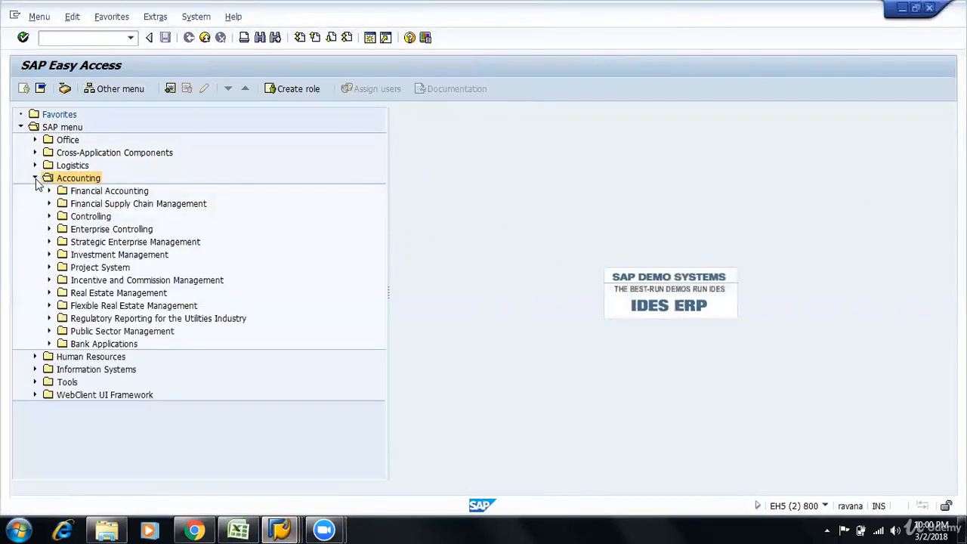
{"action": "left_click", "coordinate": [48, 192]}
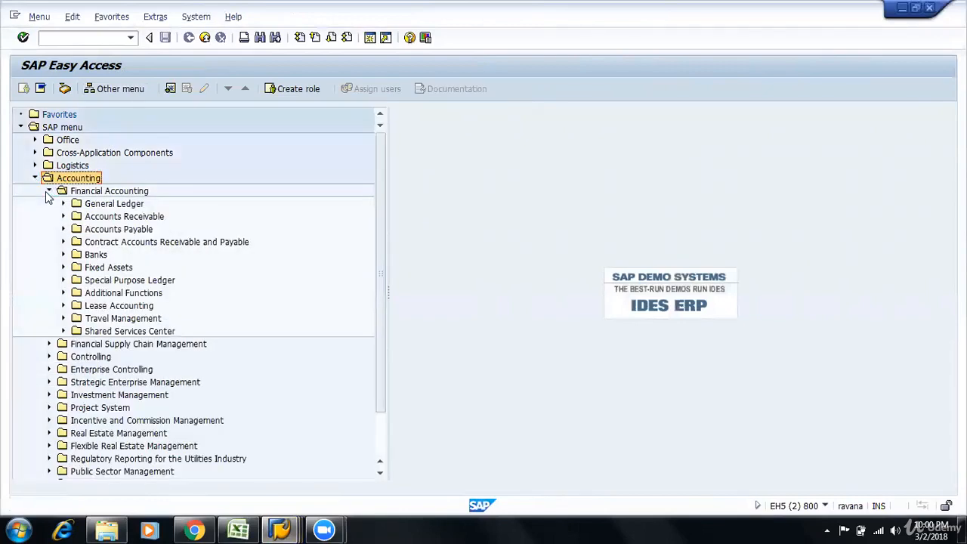
{"action": "left_click", "coordinate": [64, 231]}
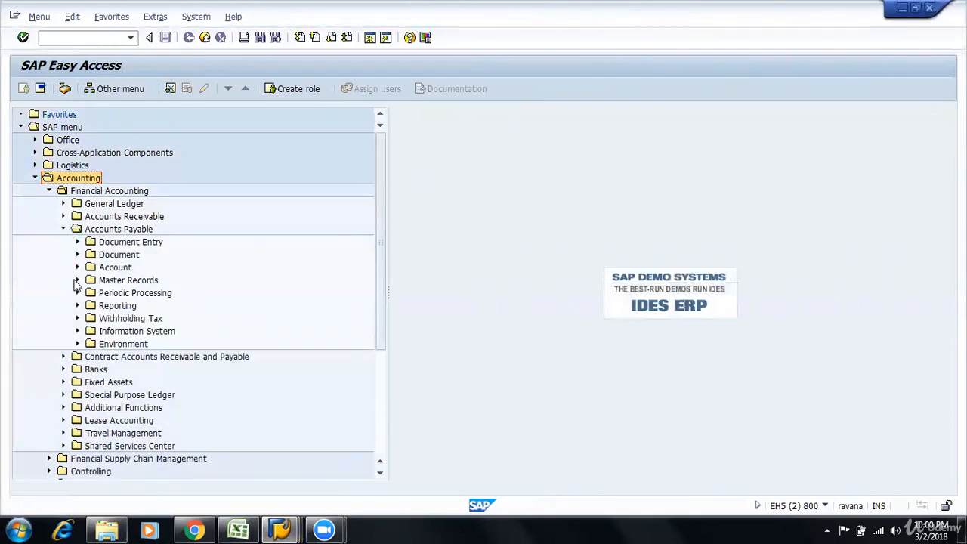
{"action": "left_click", "coordinate": [77, 281]}
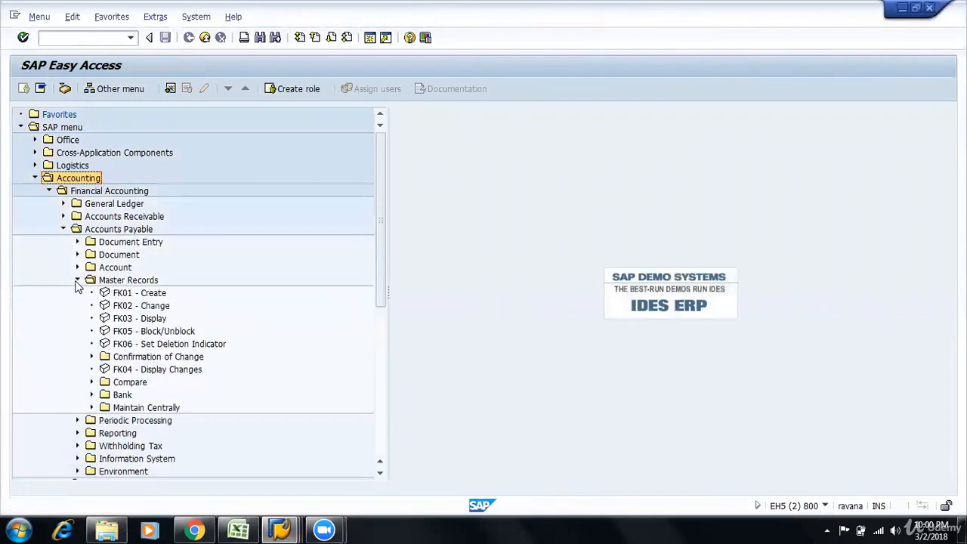
Expand Maintain Centrally and compare its vendor creation transaction XK01 with FK01 under Master Records
{"action": "left_click", "coordinate": [121, 294]}
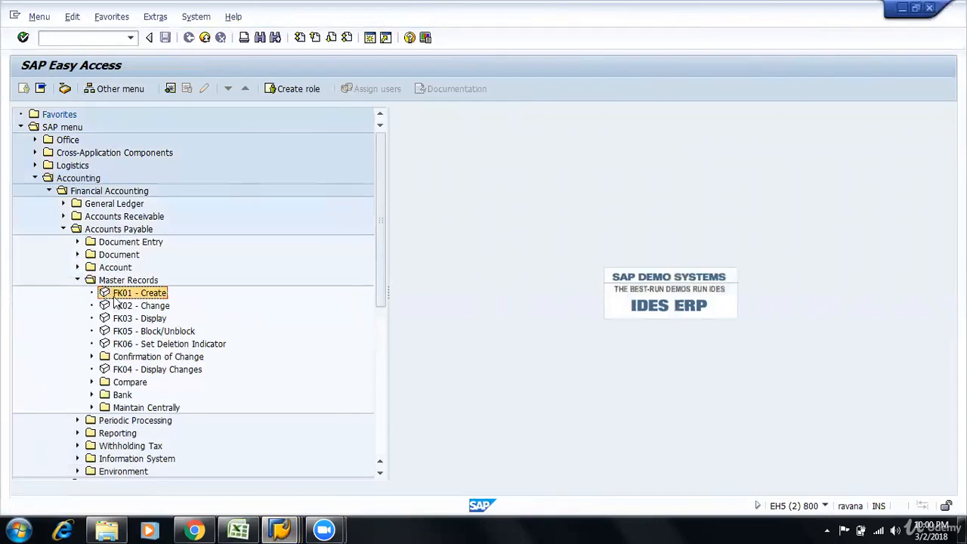
{"action": "left_click", "coordinate": [92, 407]}
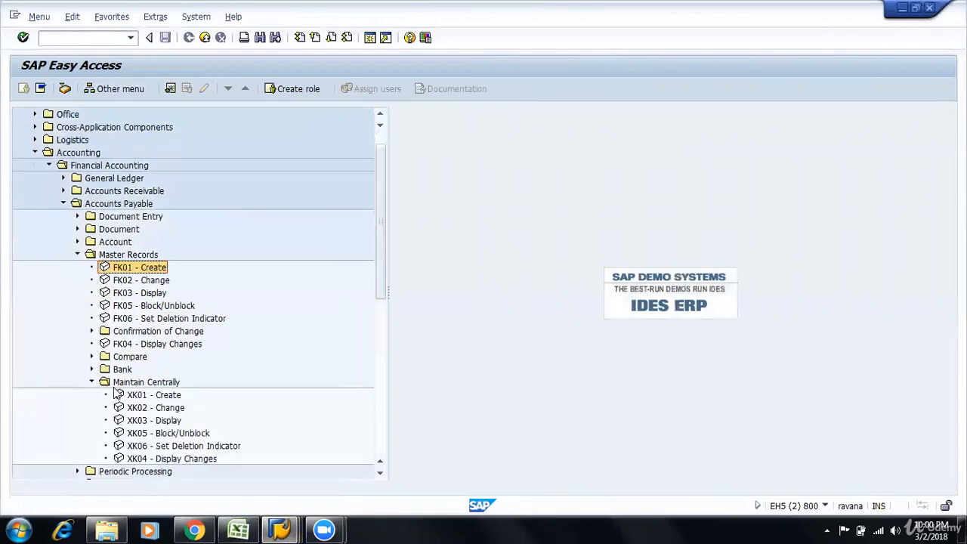
{"action": "left_click", "coordinate": [121, 382]}
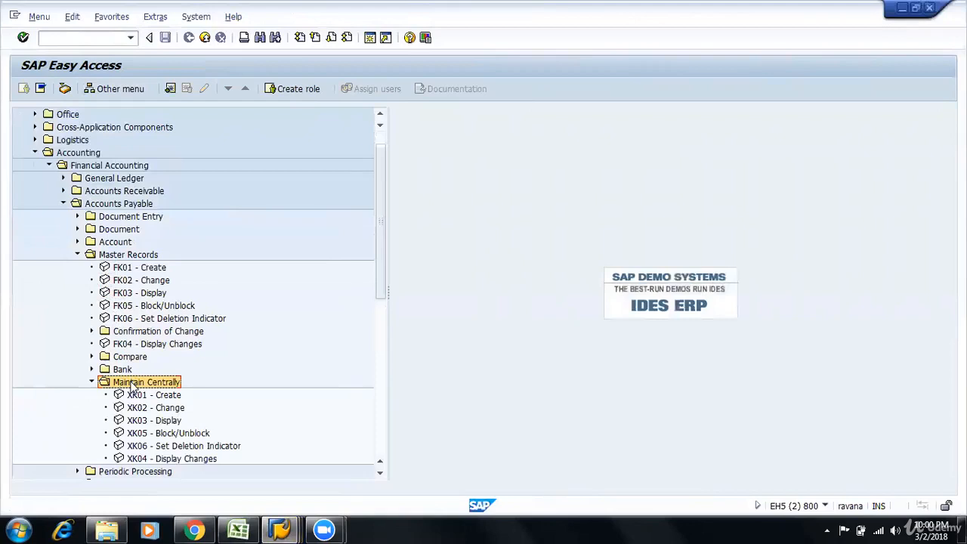
{"action": "left_click", "coordinate": [134, 396]}
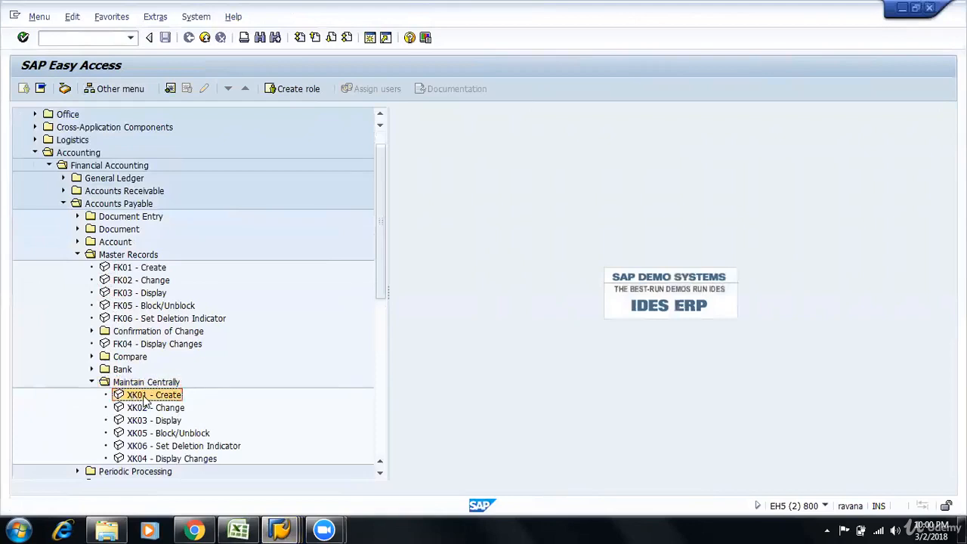
{"action": "left_click", "coordinate": [128, 269]}
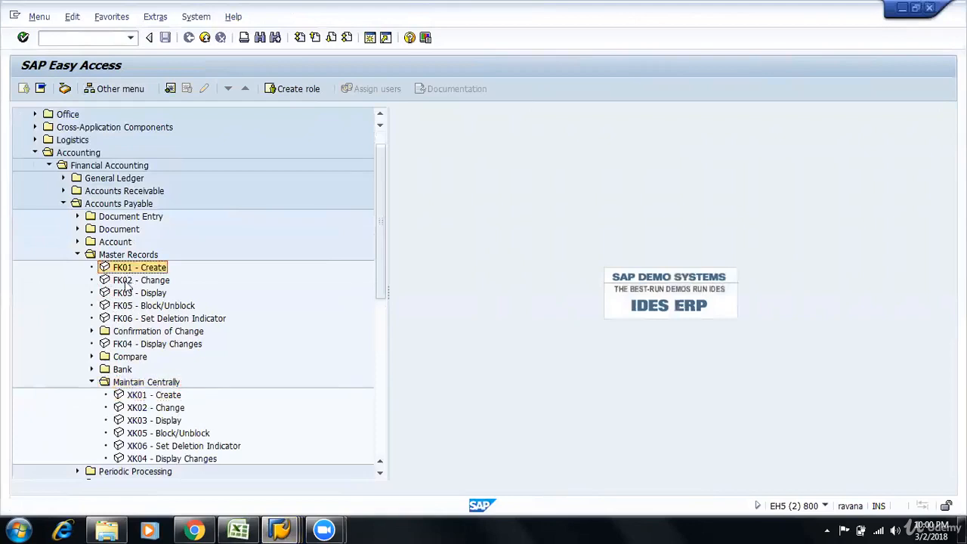
{"action": "left_click", "coordinate": [133, 398]}
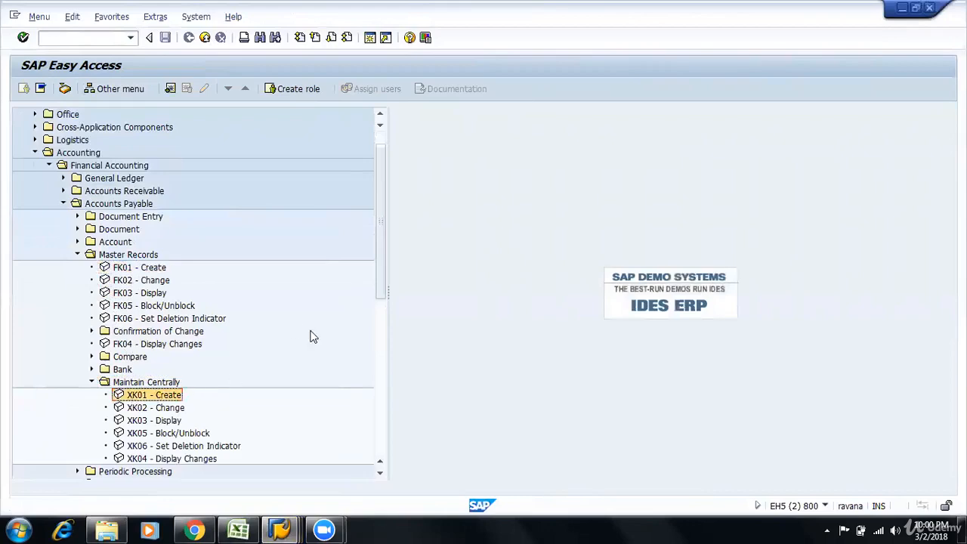
Switch to the Excel notes and enter FK01 in B38 and XK01 in C38, below the number range entry
{"action": "key", "text": "alt+Tab"}
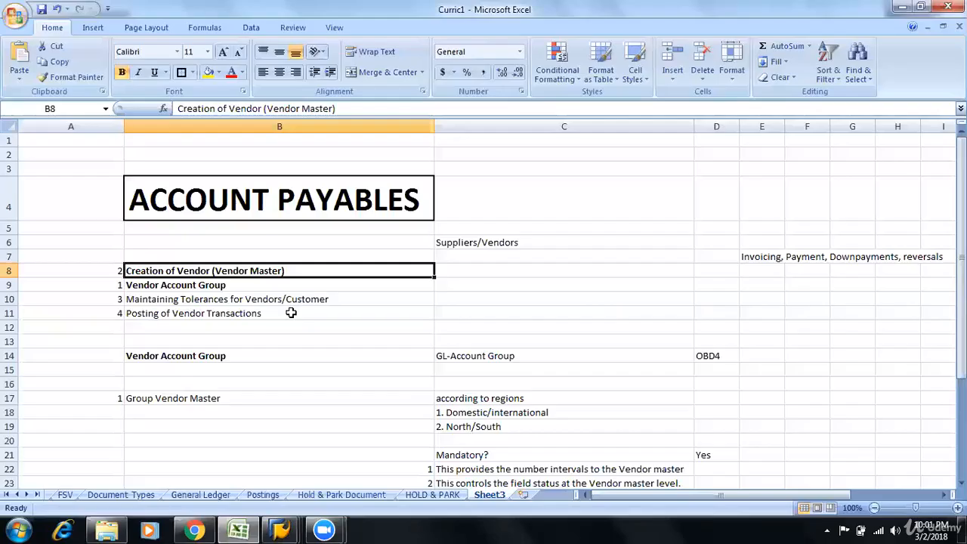
{"action": "scroll", "coordinate": [274, 353], "scroll_direction": "down", "scroll_amount": 5}
{"action": "scroll", "coordinate": [274, 354], "scroll_direction": "down", "scroll_amount": 5}
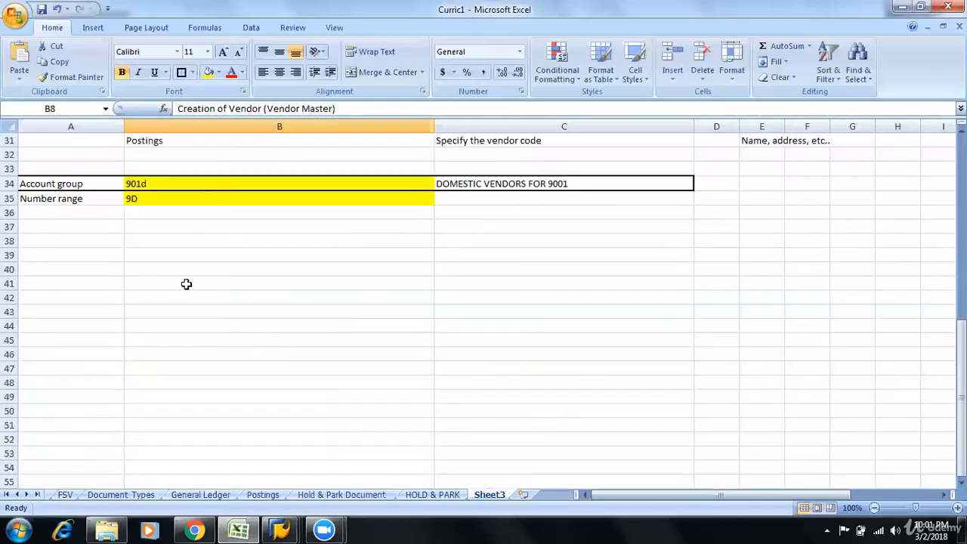
{"action": "left_click", "coordinate": [242, 238]}
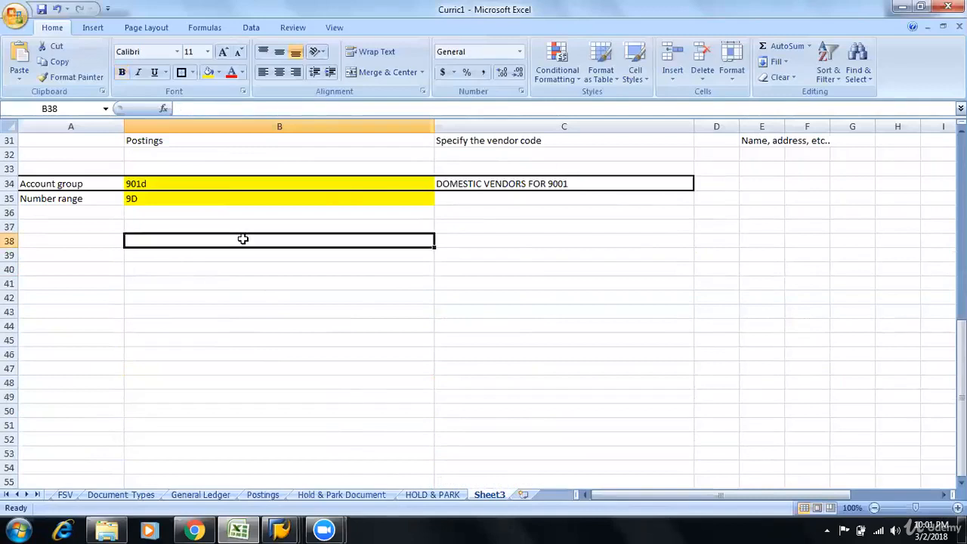
{"action": "type", "text": "FK01"}
{"action": "key", "text": "Tab"}
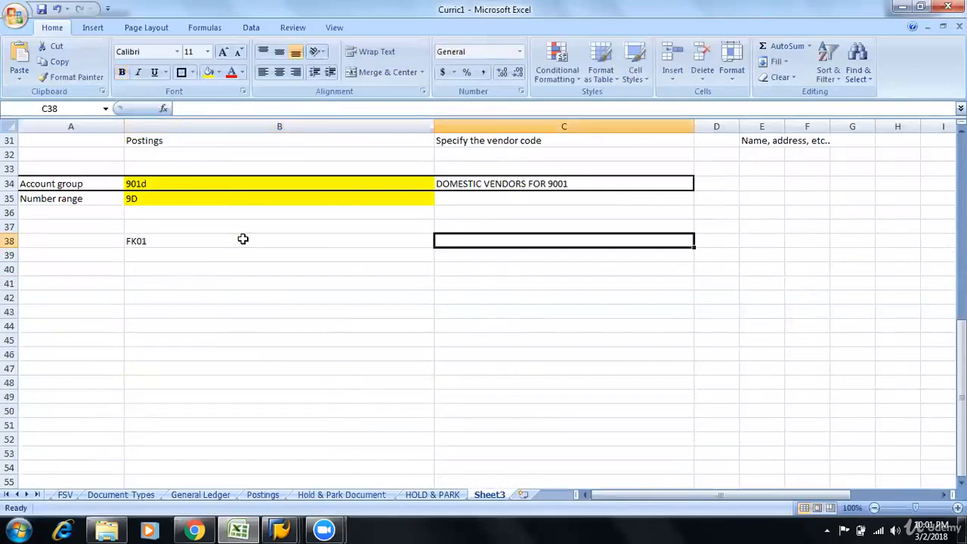
{"action": "type", "text": "XK01"}
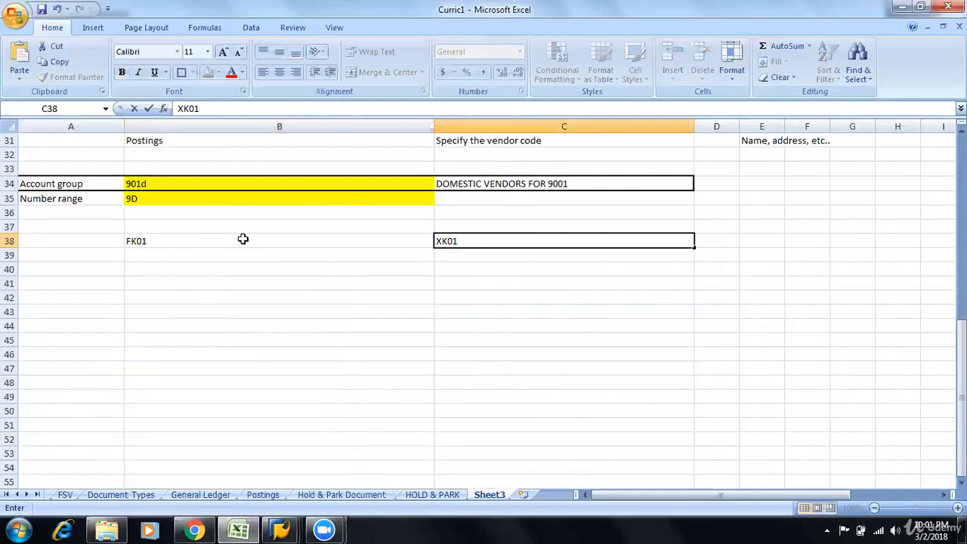
Format the FK01 and XK01 cells B38:C38 as bold and centred with a thick outside border
{"action": "left_click", "coordinate": [242, 239]}
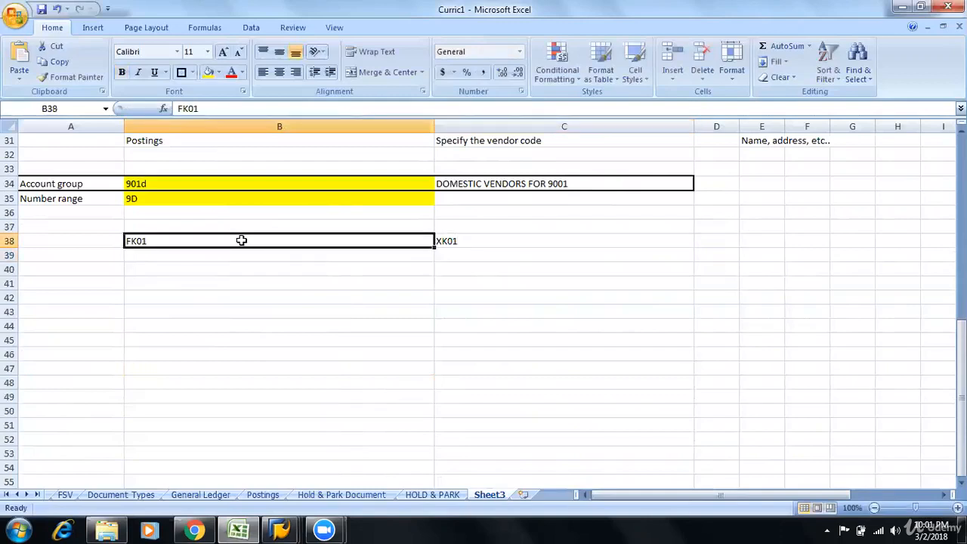
{"action": "key", "text": "shift+Right"}
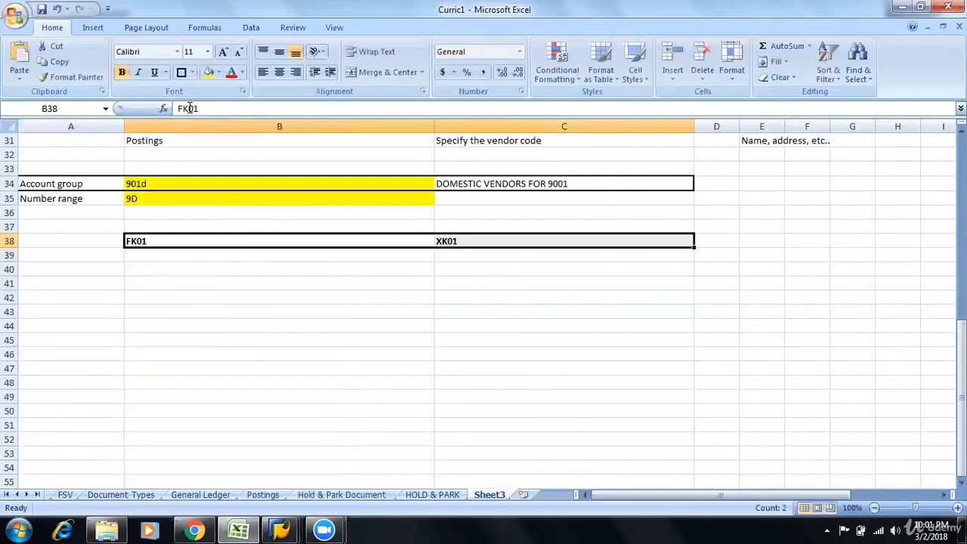
{"action": "left_click", "coordinate": [122, 71]}
{"action": "left_click", "coordinate": [296, 341]}
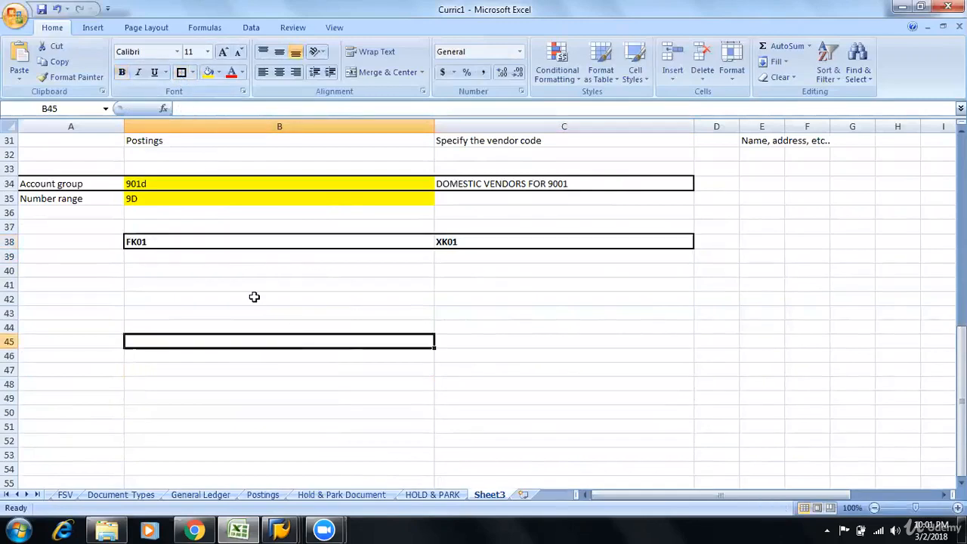
{"action": "left_click_drag", "start_coordinate": [219, 248], "coordinate": [483, 240]}
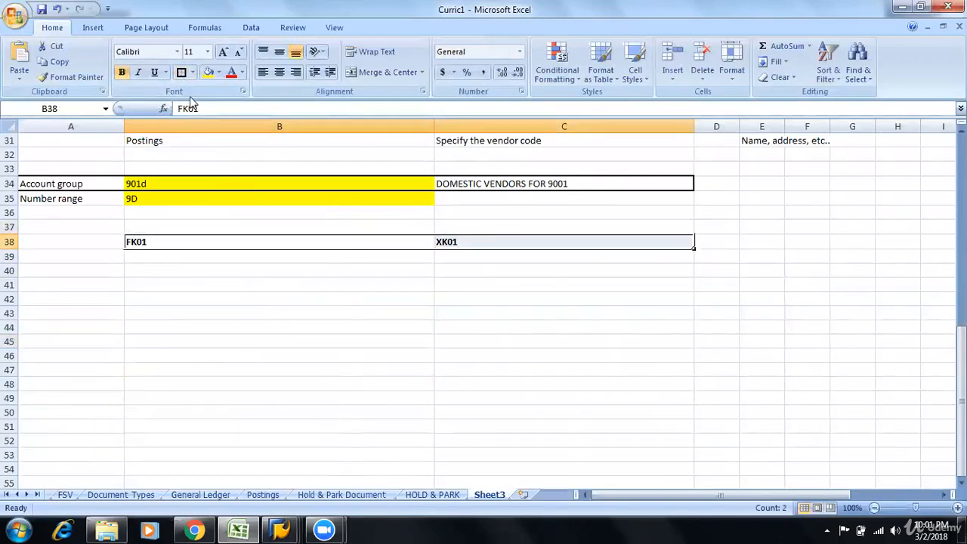
{"action": "left_click", "coordinate": [279, 72]}
Fill the FK01 cell B38 with the standard light green colour
{"action": "left_click", "coordinate": [328, 237]}
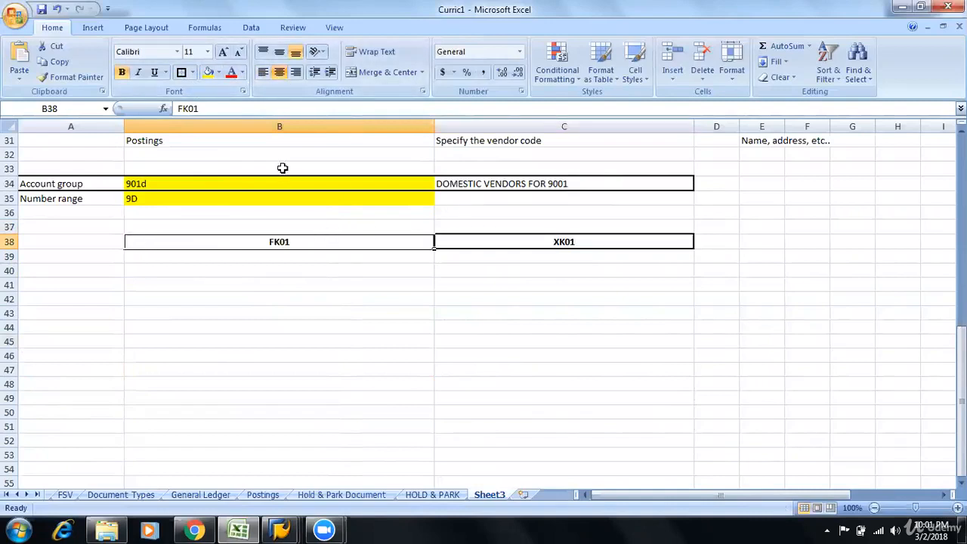
{"action": "left_click", "coordinate": [218, 73]}
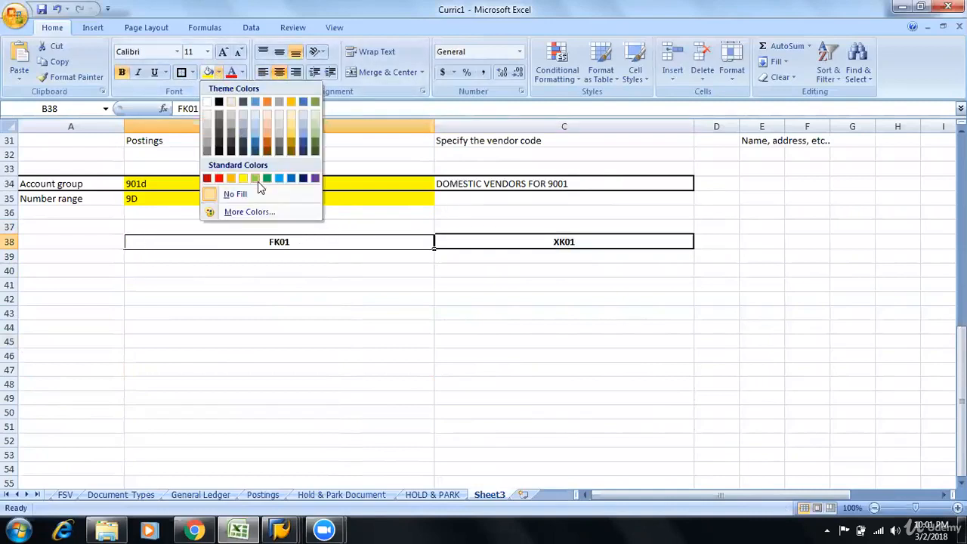
{"action": "left_click", "coordinate": [258, 181]}
{"action": "left_click", "coordinate": [294, 298]}
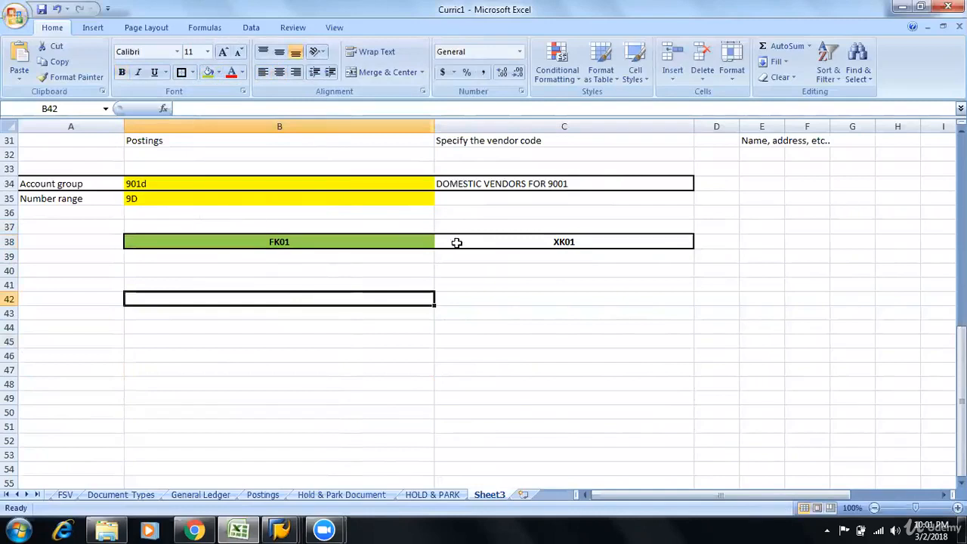
Enter "FI MODULE ONLY.." in B40 under FK01 and "FI AND MM MODULE" in C40 under XK01
{"action": "left_click", "coordinate": [293, 258]}
{"action": "left_click", "coordinate": [282, 269]}
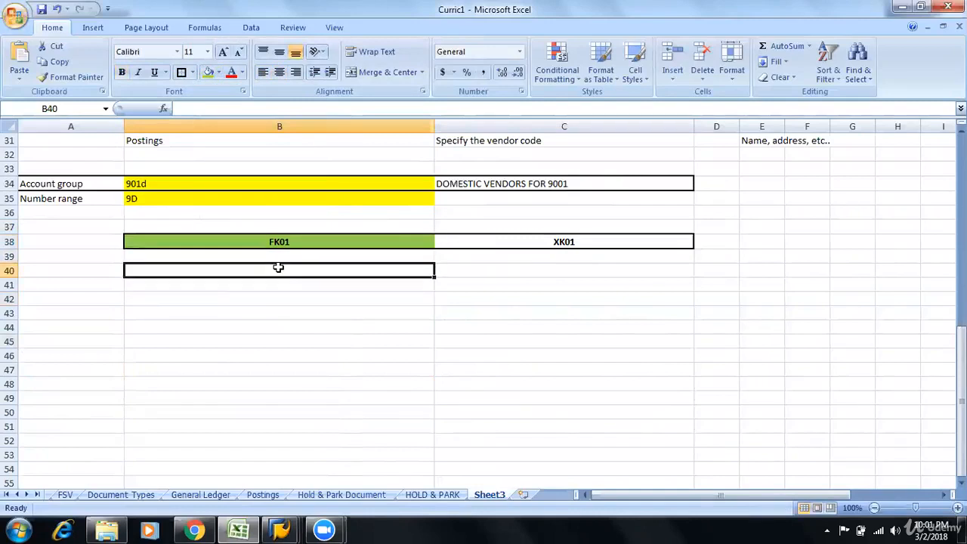
{"action": "type", "text": "FI MODULE"}
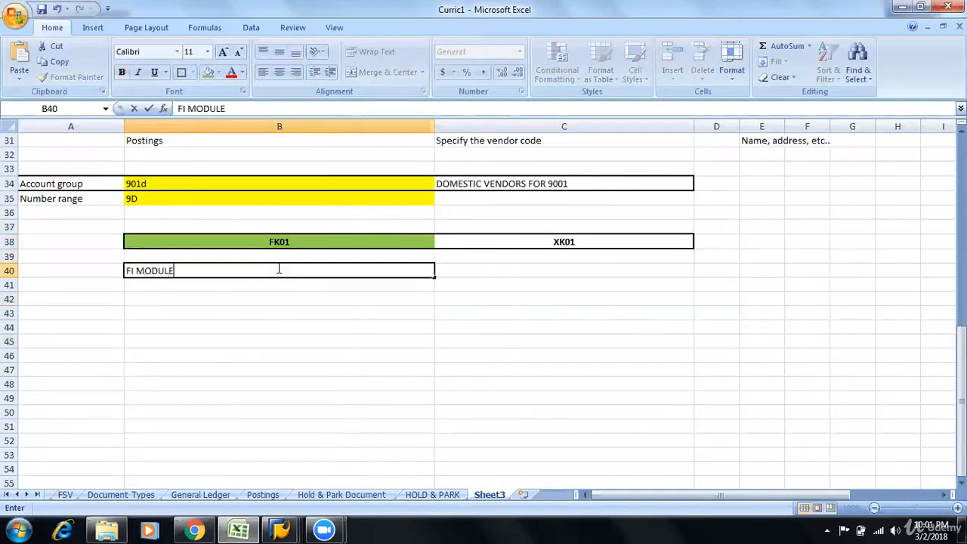
{"action": "type", "text": " ONLY.."}
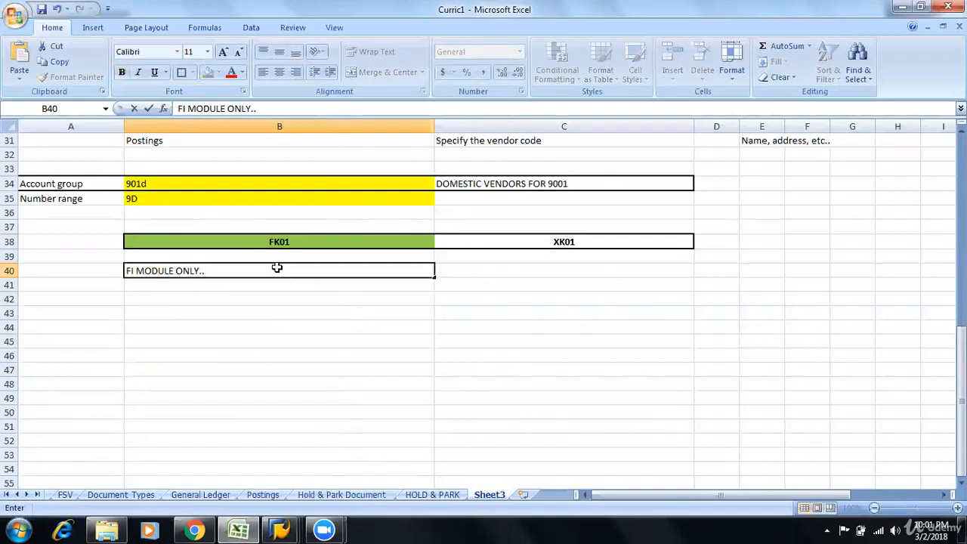
{"action": "key", "text": "Tab"}
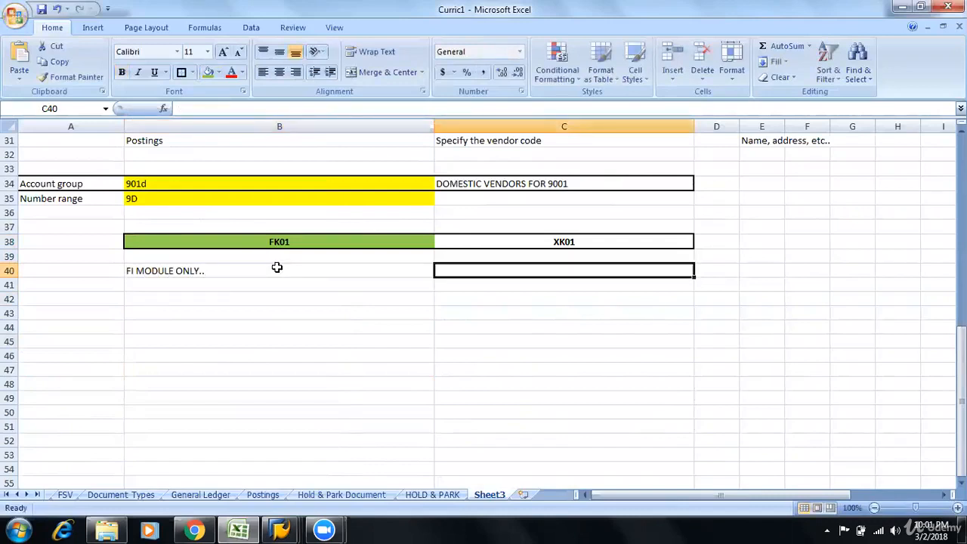
{"action": "type", "text": "FI"}
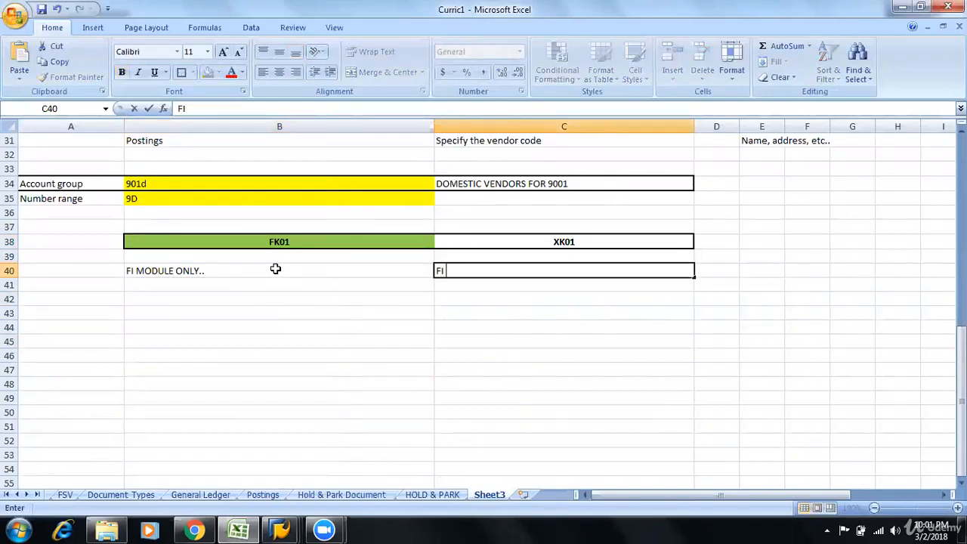
{"action": "type", "text": " AND MM MODULE"}
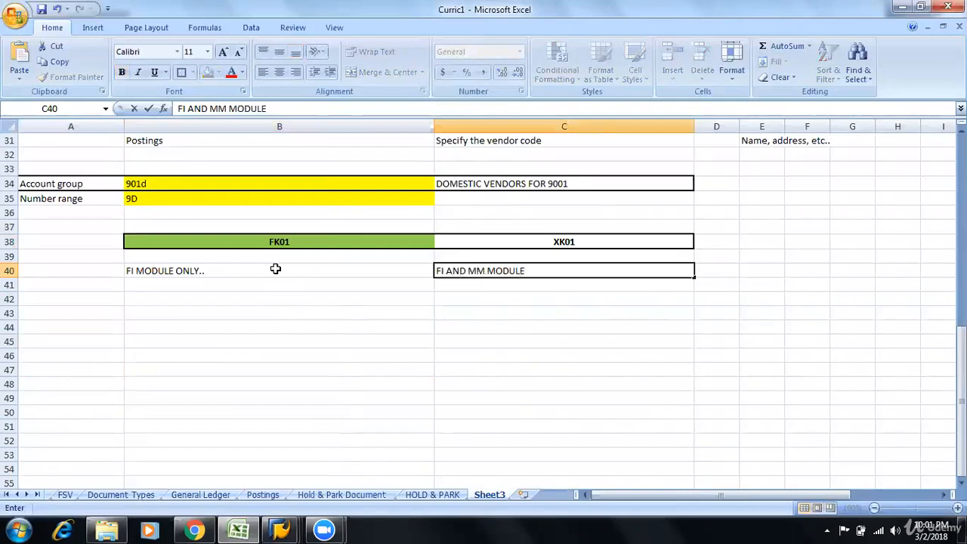
{"action": "key", "text": "Return"}
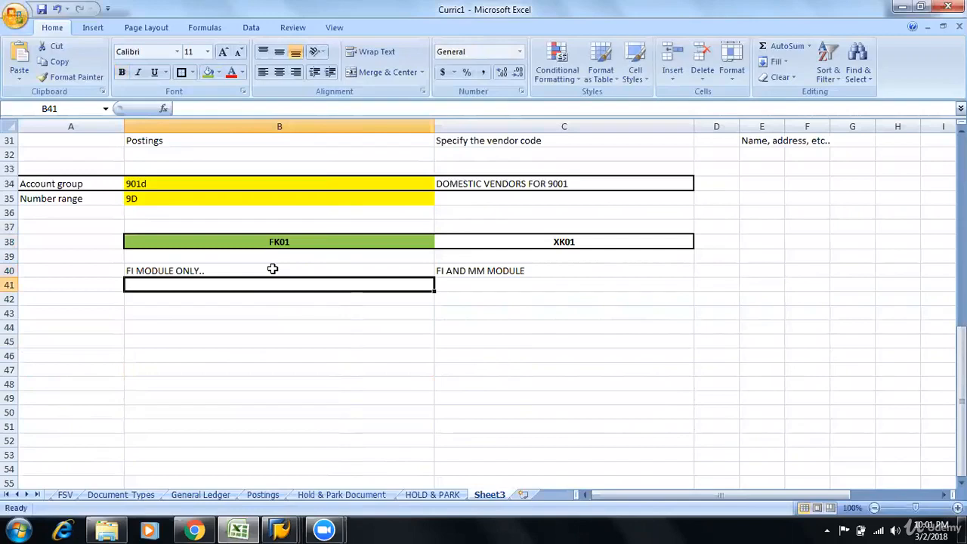
Enter the row label "Example" in A41, one row below the module descriptions
{"action": "left_click", "coordinate": [273, 269]}
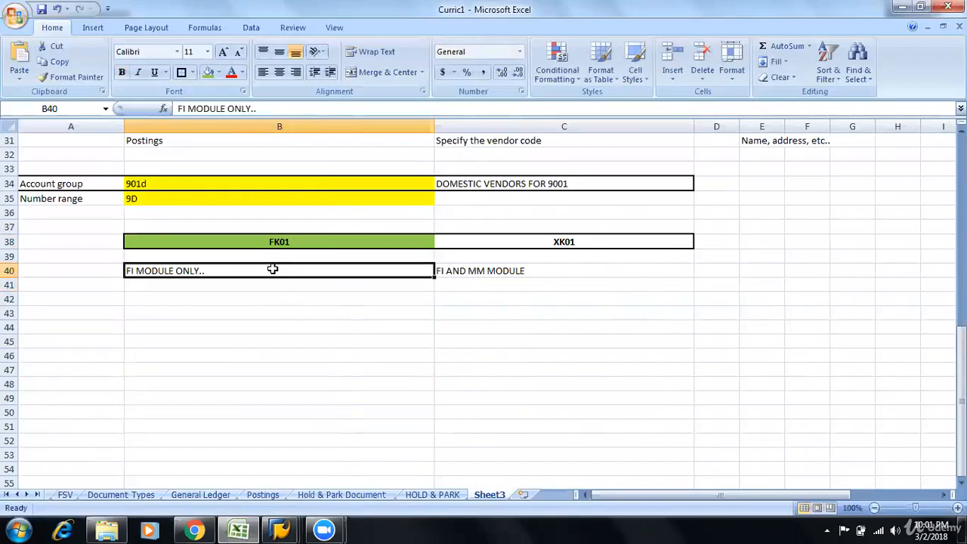
{"action": "key", "text": "Down"}
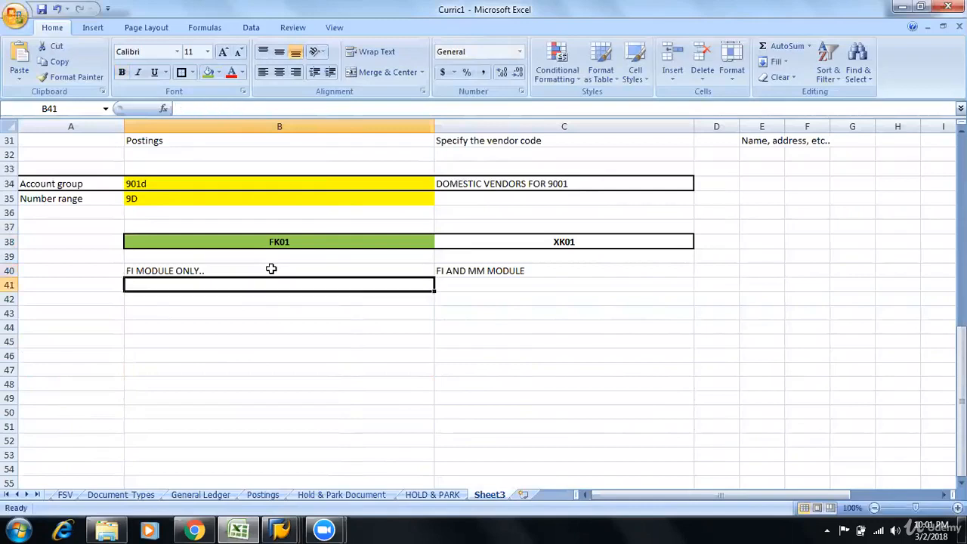
{"action": "key", "text": "Left"}
{"action": "type", "text": "Ex"}
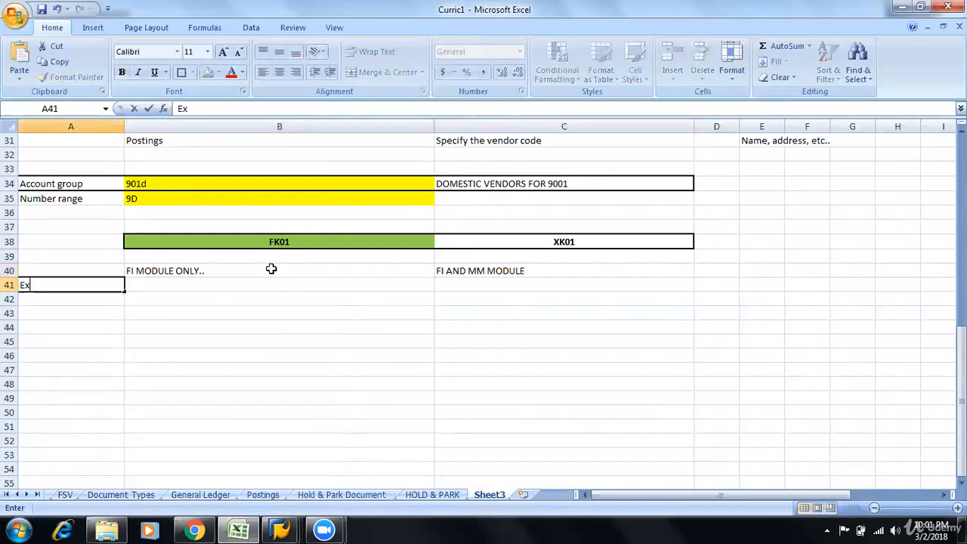
{"action": "type", "text": "ample"}
Enter the FK01 example "10 details to be filled, relevant for financials" in B41
{"action": "key", "text": "Right"}
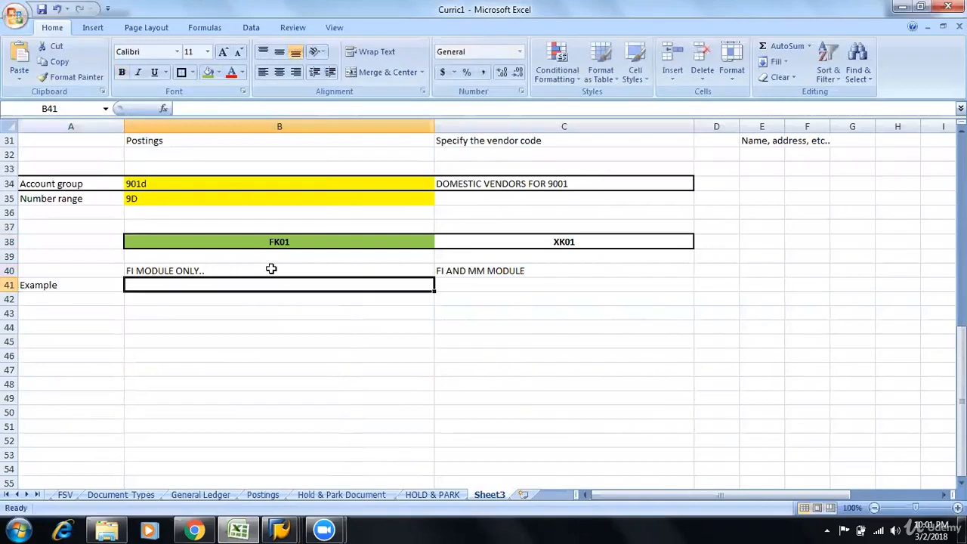
{"action": "type", "text": "10 "}
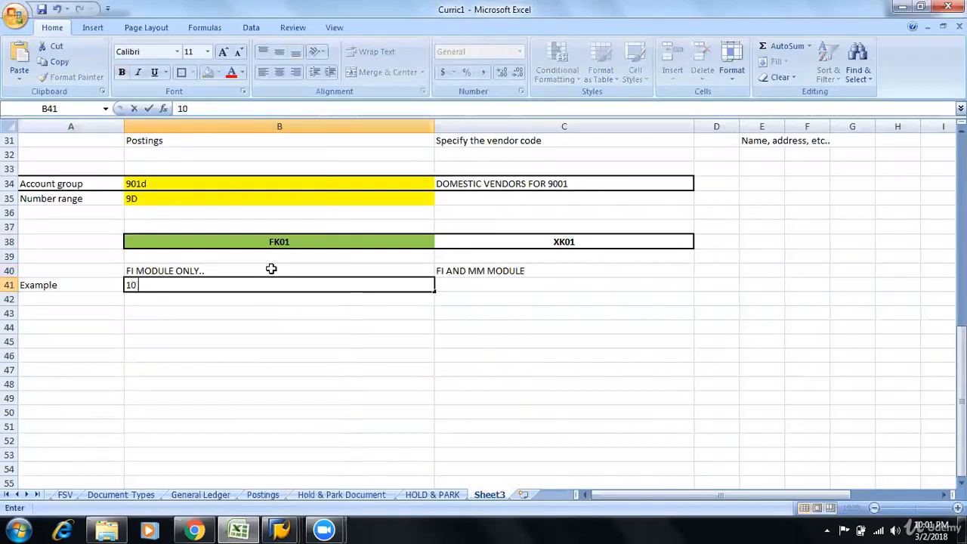
{"action": "type", "text": "details to "}
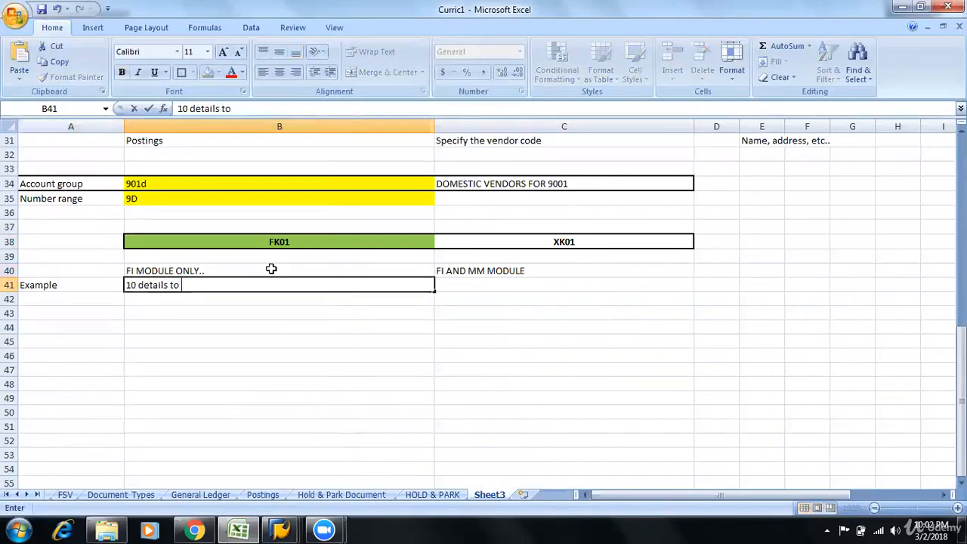
{"action": "type", "text": "be filled"}
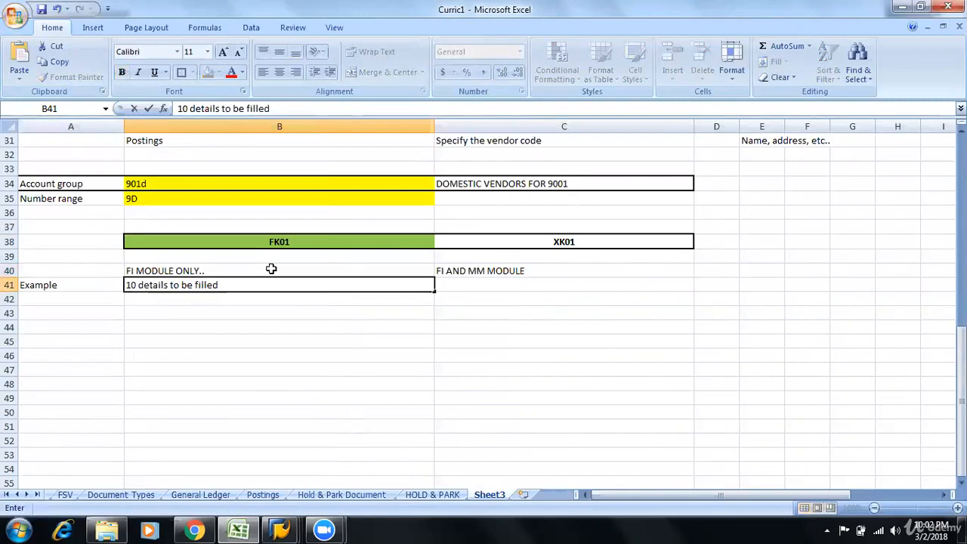
{"action": "type", "text": ", relevant for fi"}
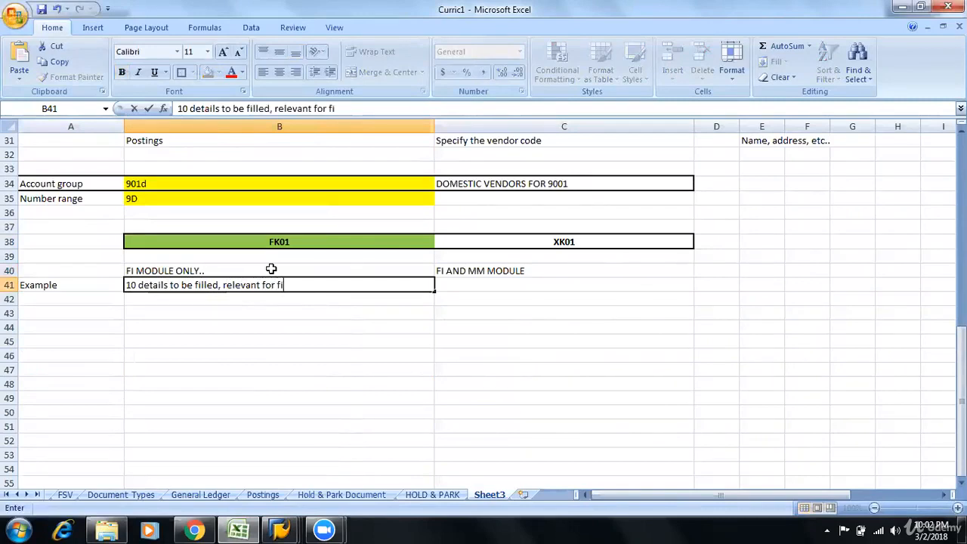
{"action": "type", "text": "nancials"}
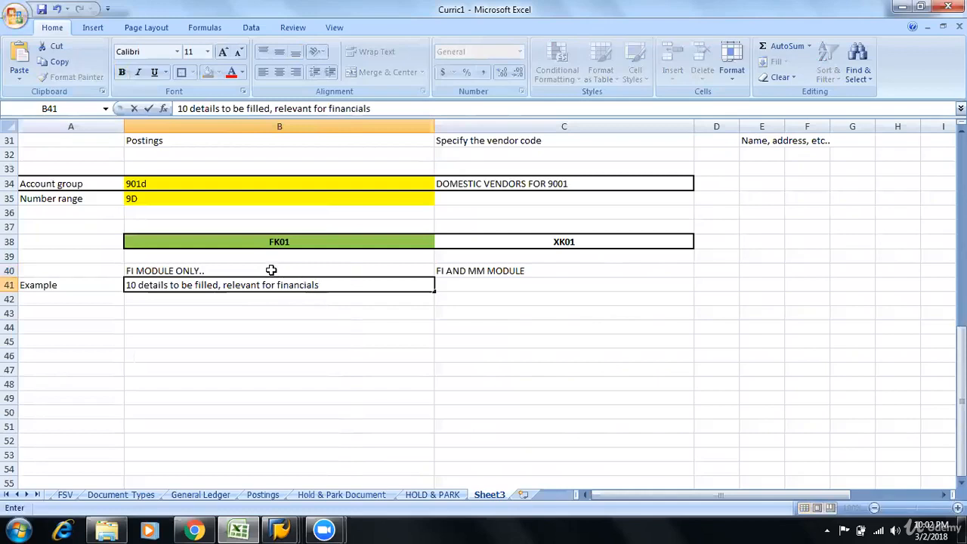
Start the XK01 example in C41 with the text "10 fin fiel"
{"action": "key", "text": "Tab"}
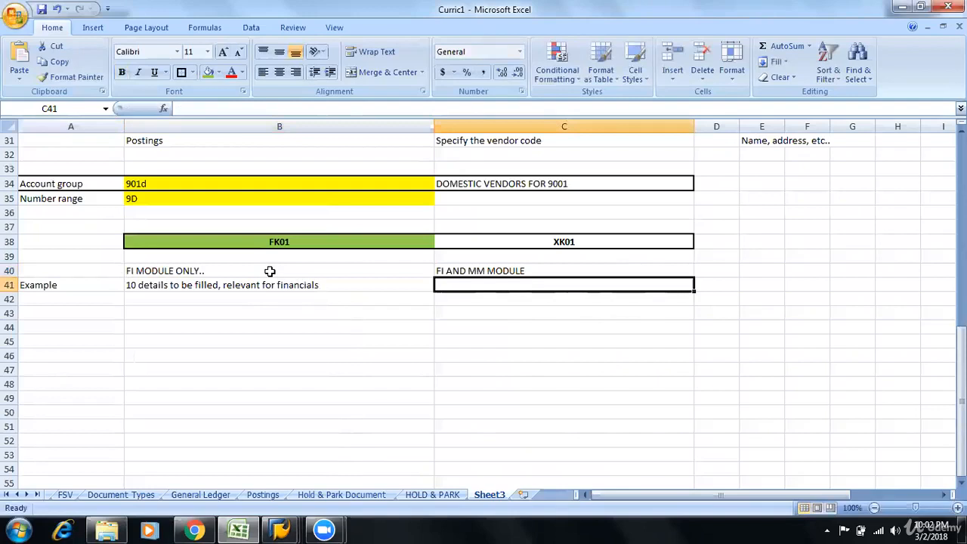
{"action": "type", "text": "10"}
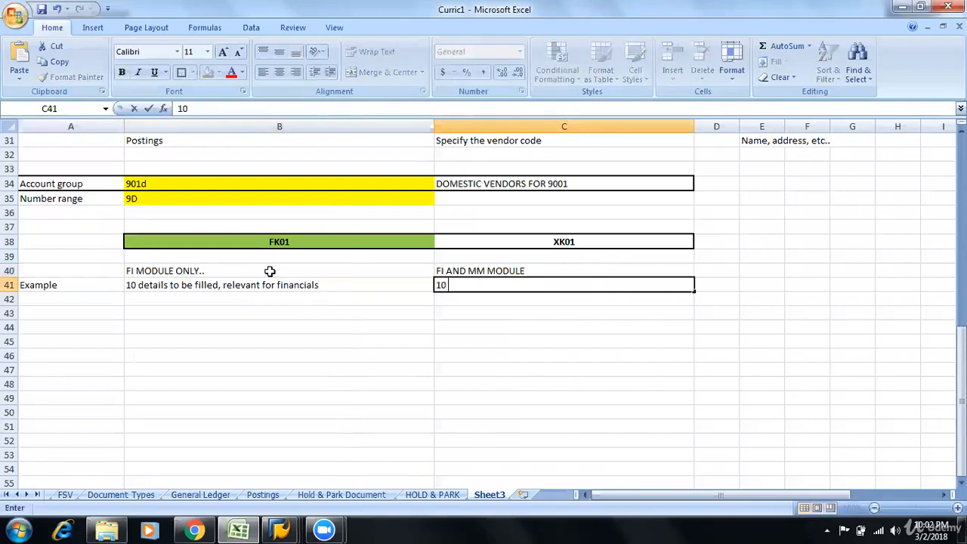
{"action": "type", "text": " fin fiel"}
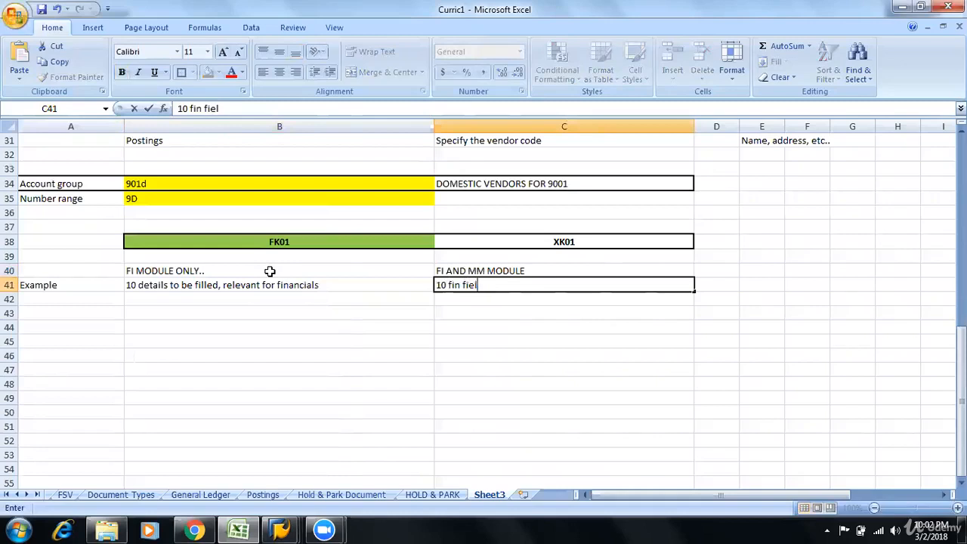
Complete the XK01 example in cell C41 to read "10 fin fields, additional 5 fields Procurement"
{"action": "type", "text": "ds, adddition"}
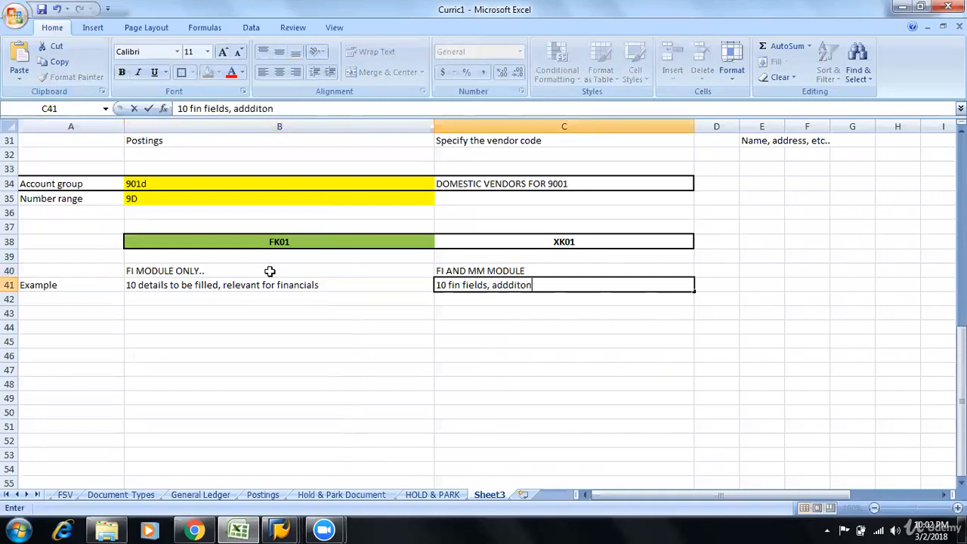
{"action": "key", "text": "BackSpace"}
{"action": "key", "text": "BackSpace"}
{"action": "key", "text": "BackSpace"}
{"action": "key", "text": "BackSpace"}
{"action": "key", "text": "BackSpace"}
{"action": "key", "text": "BackSpace"}
{"action": "type", "text": "i"}
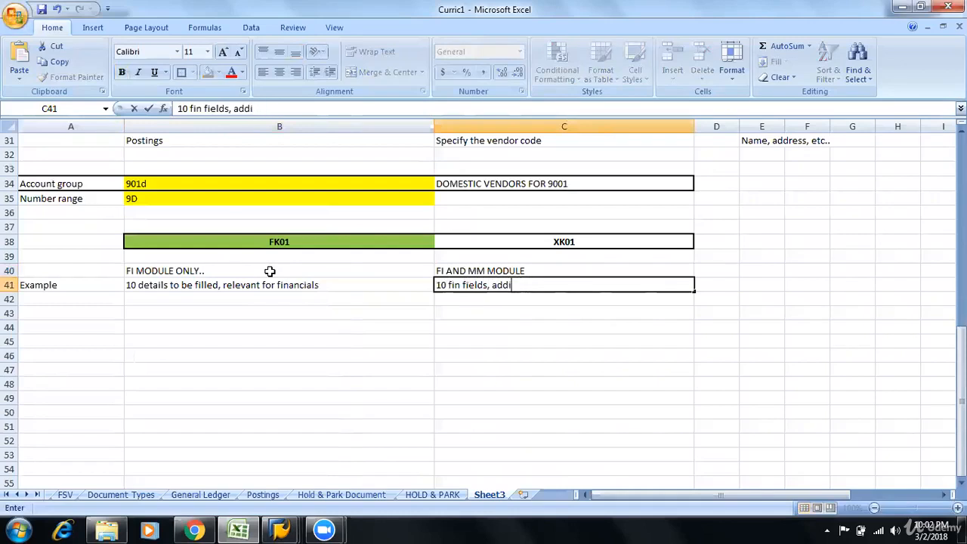
{"action": "type", "text": "tional 5 fields"}
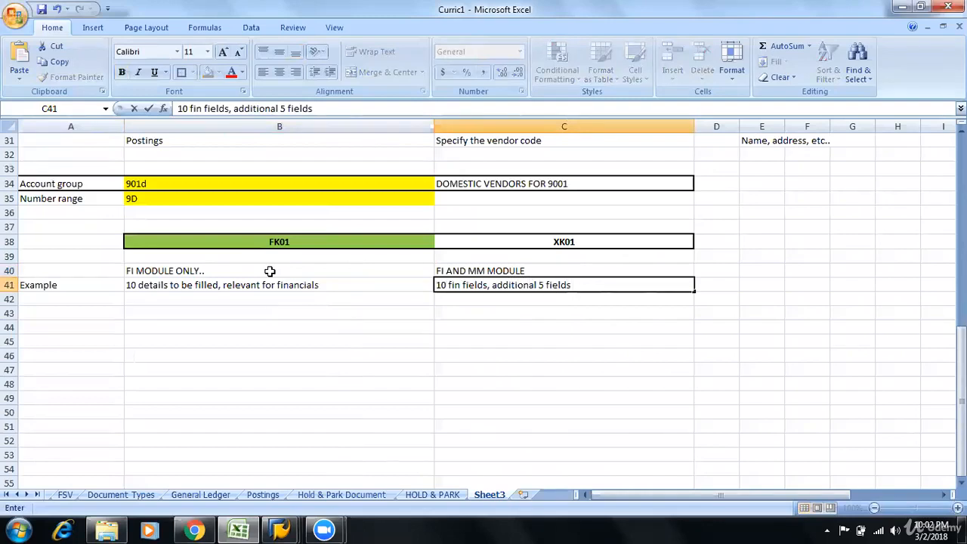
{"action": "type", "text": " Procurement"}
{"action": "key", "text": "Return"}
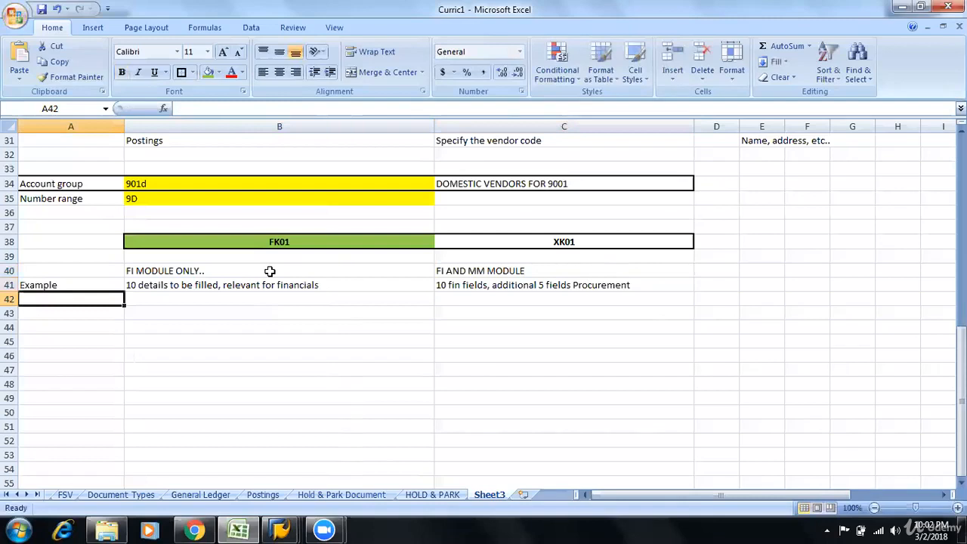
Compare the FK01 and XK01 columns, examining the module coverage and example field notes in rows 38 to 41
{"action": "key", "text": "Right"}
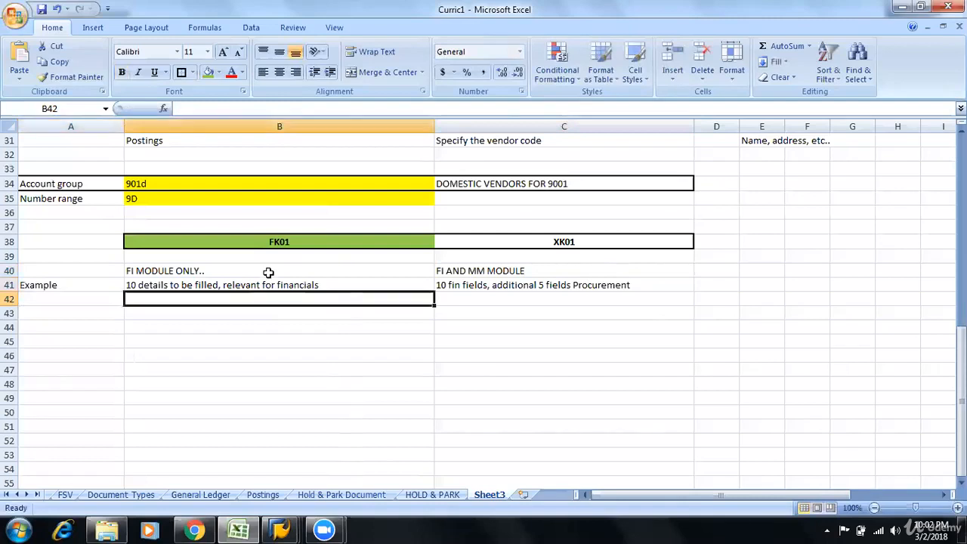
{"action": "key", "text": "Up"}
{"action": "key", "text": "Up"}
{"action": "key", "text": "Up"}
{"action": "key", "text": "Down"}
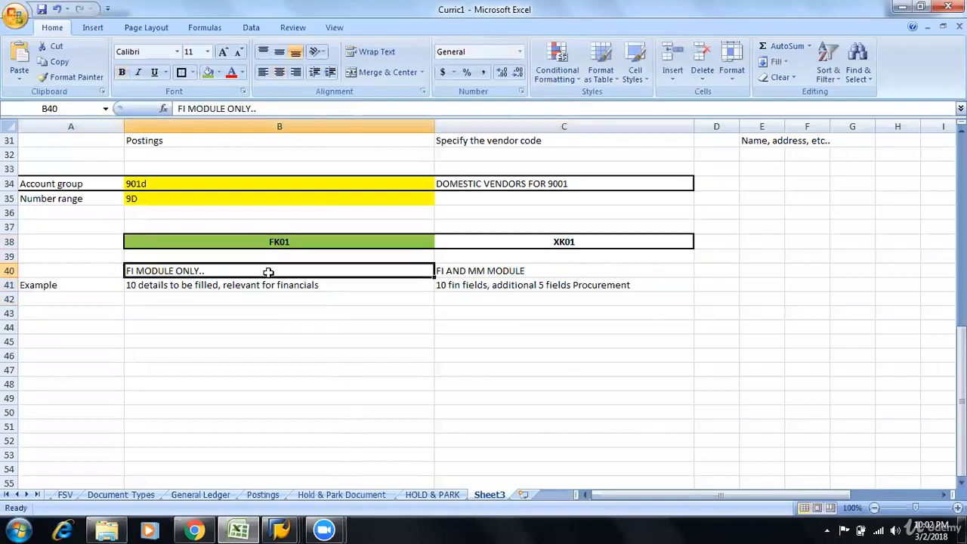
{"action": "key", "text": "Up"}
{"action": "key", "text": "Right"}
{"action": "key", "text": "Right"}
{"action": "key", "text": "Left"}
{"action": "key", "text": "Up"}
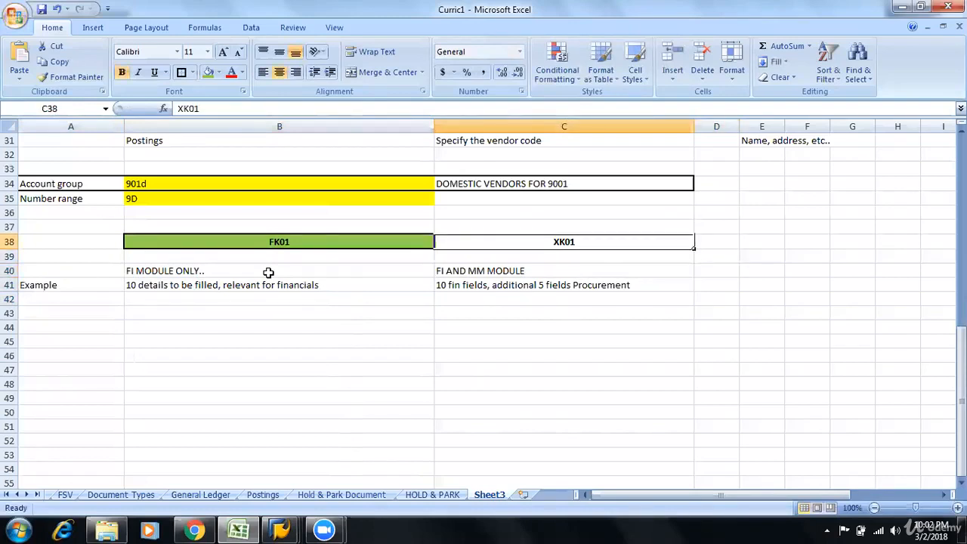
{"action": "key", "text": "Left"}
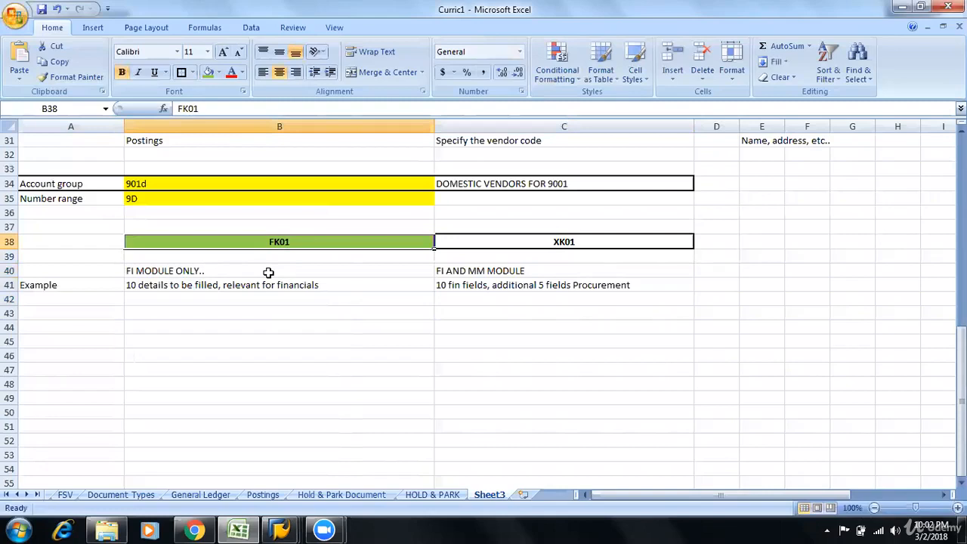
{"action": "key", "text": "Down"}
{"action": "key", "text": "Up"}
{"action": "key", "text": "Right"}
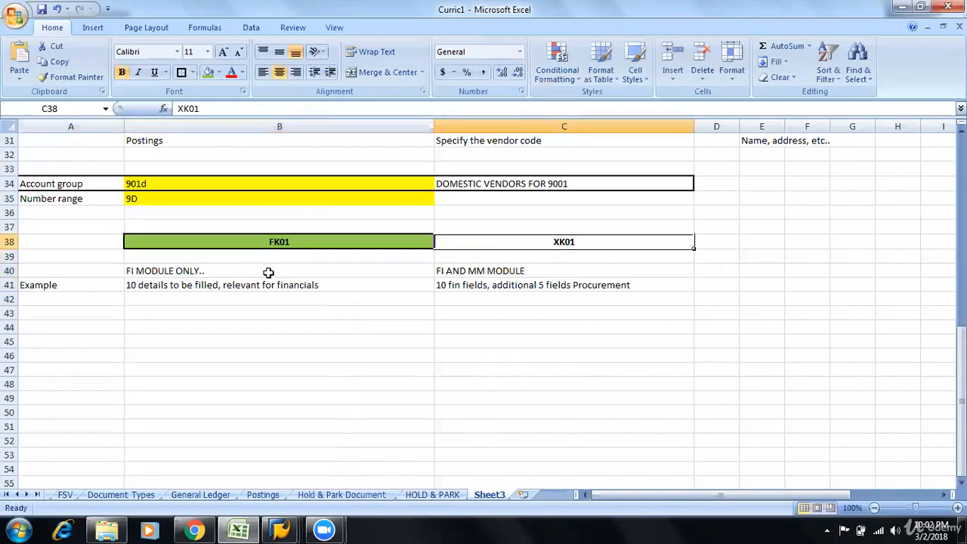
{"action": "key", "text": "Left"}
{"action": "key", "text": "Left"}
{"action": "key", "text": "Down"}
{"action": "key", "text": "Right"}
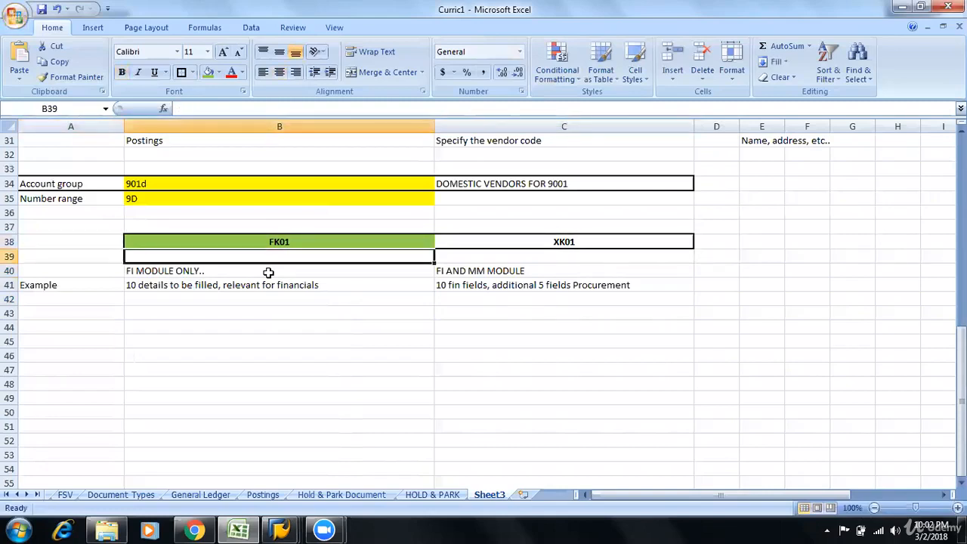
{"action": "key", "text": "Down"}
{"action": "key", "text": "Down"}
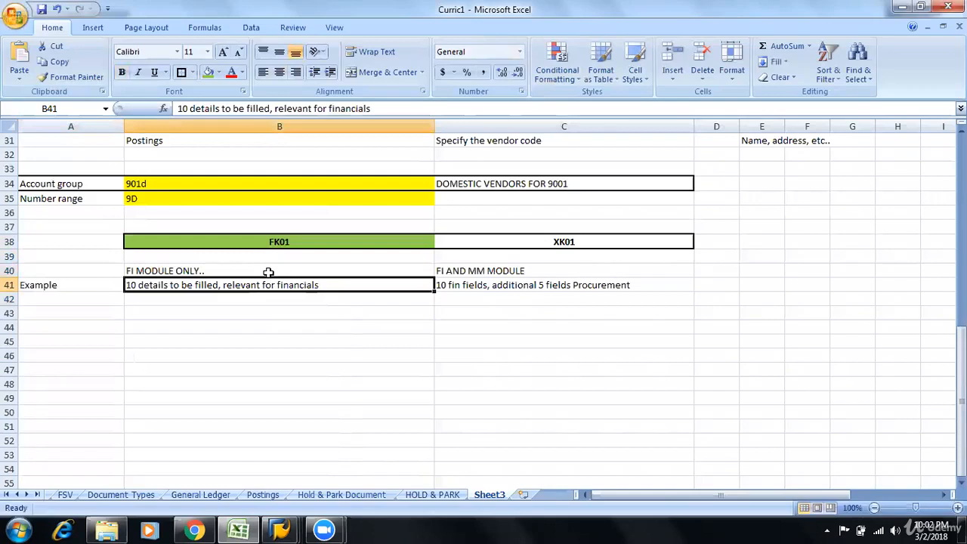
{"action": "key", "text": "Right"}
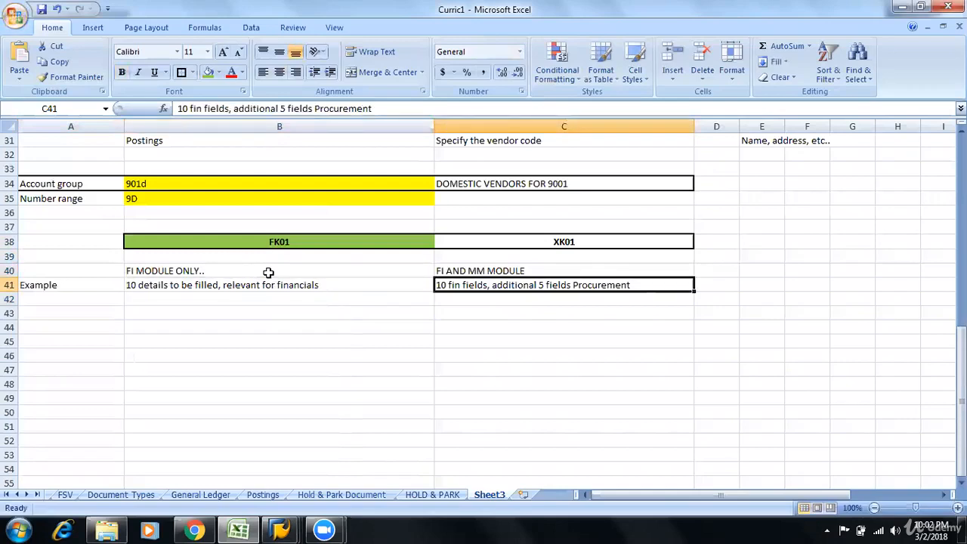
{"action": "key", "text": "Left"}
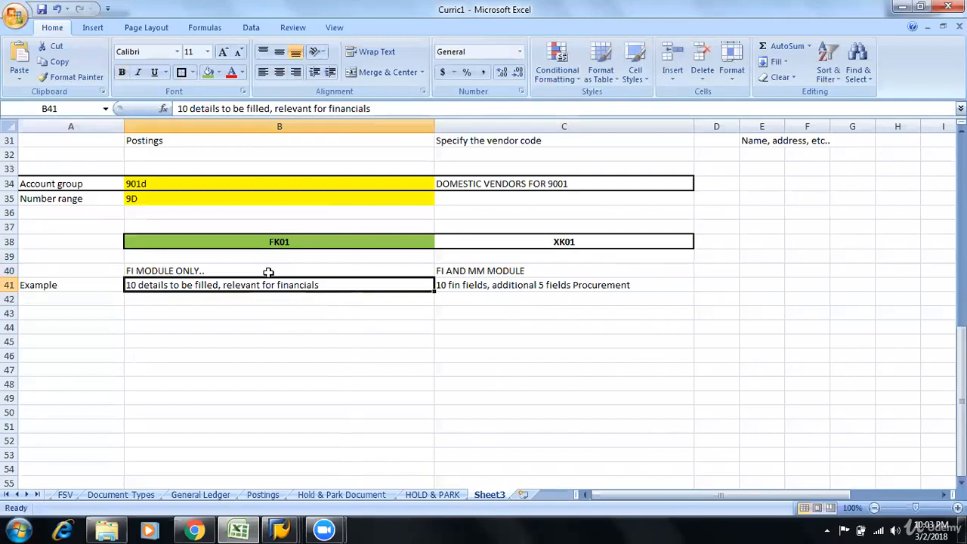
Switch to SAP and open the FK01 vendor creation transaction under the Accounts Payable master records
{"action": "key", "text": "alt+Tab"}
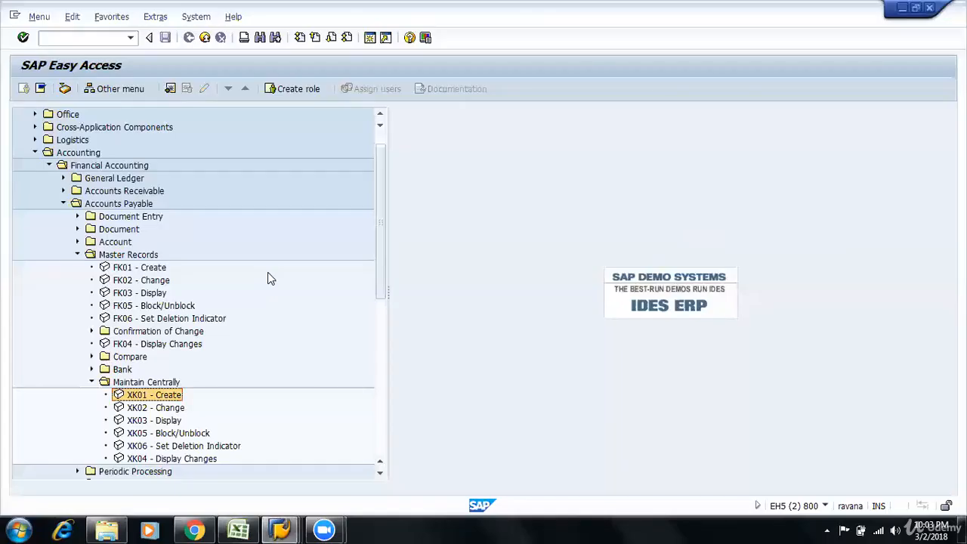
{"action": "left_click", "coordinate": [140, 268]}
{"action": "double_click", "coordinate": [140, 268]}
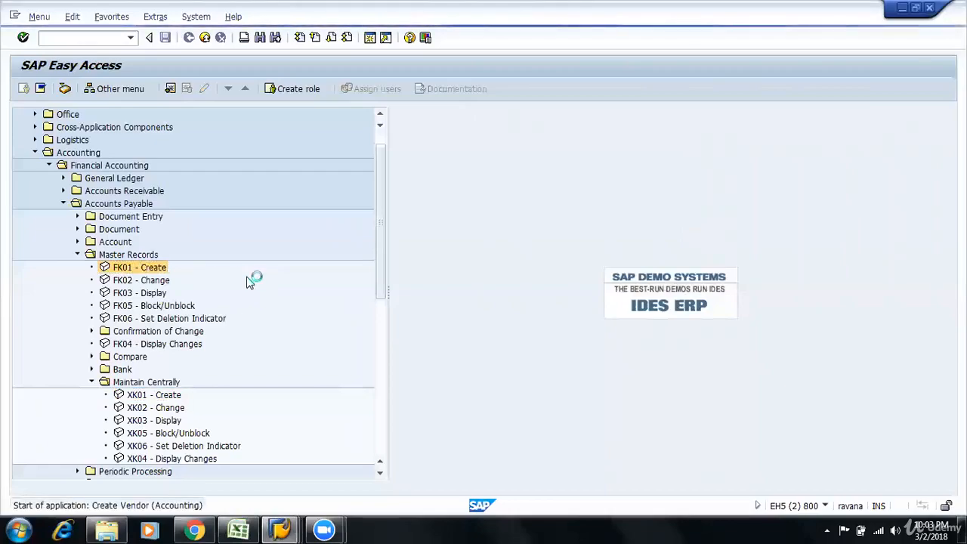
Switch back to the Excel sheet and enter "Purchase organization" in cell D42
{"action": "key", "text": "alt+Tab"}
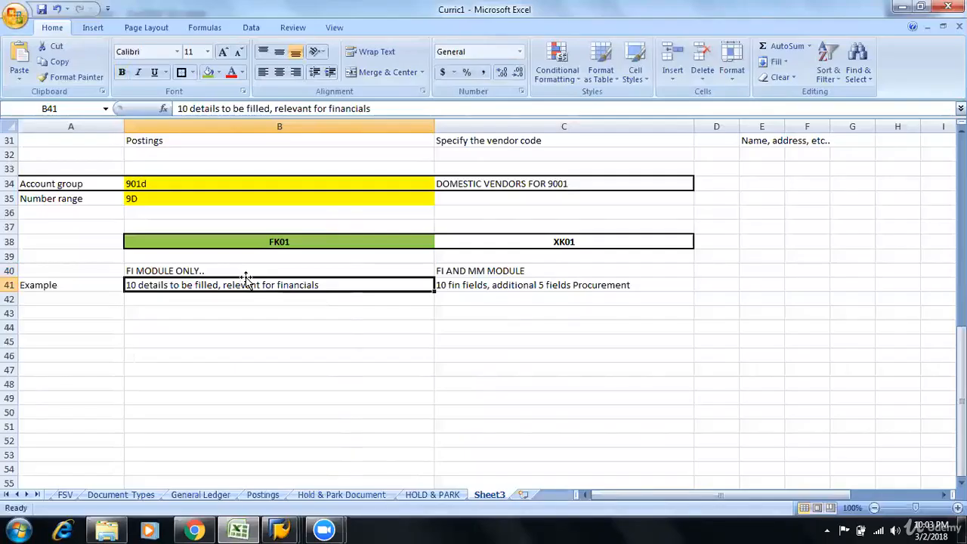
{"action": "key", "text": "Right"}
{"action": "key", "text": "Down"}
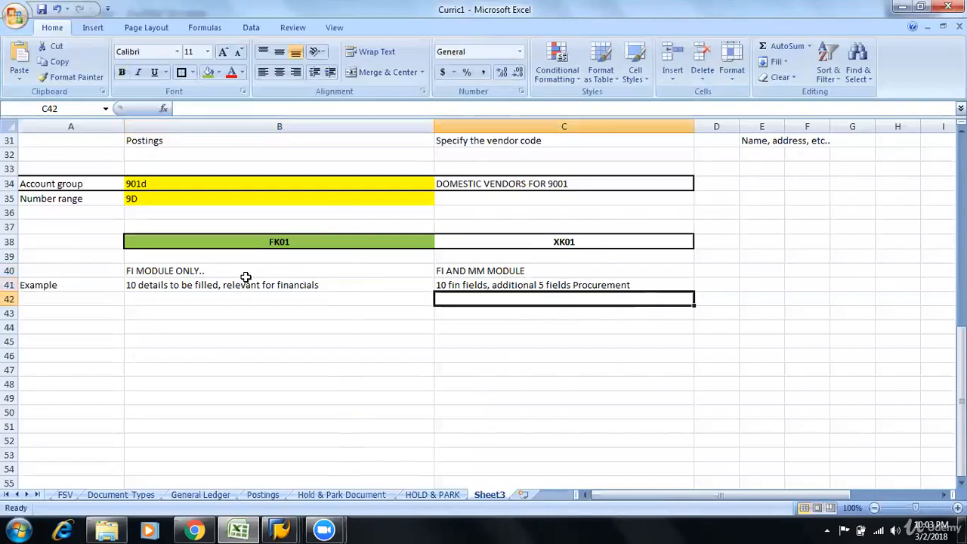
{"action": "key", "text": "Right"}
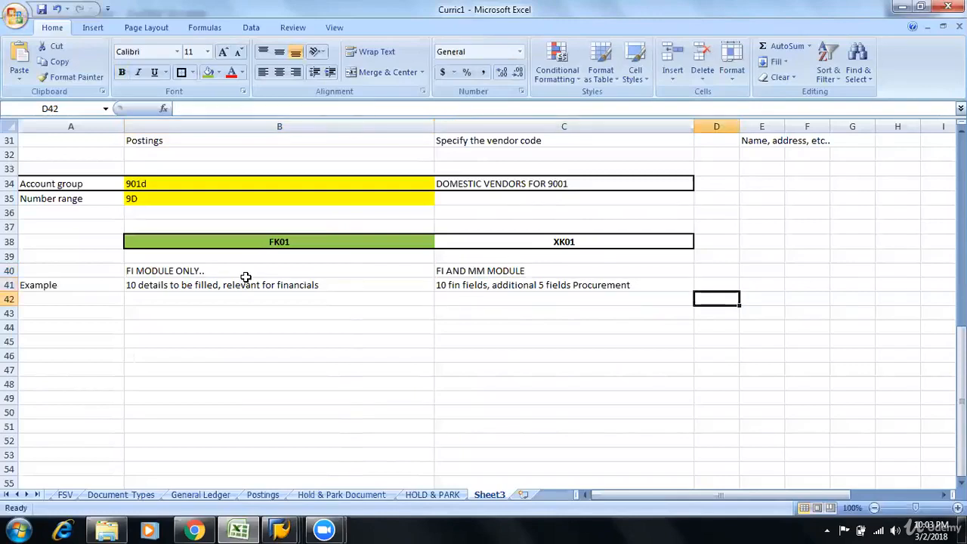
{"action": "type", "text": "P"}
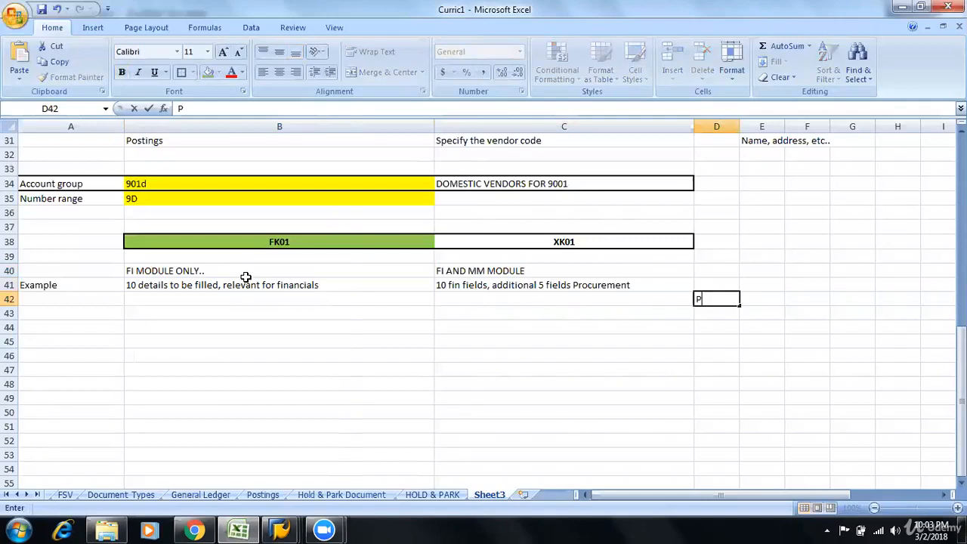
{"action": "type", "text": "urchase "}
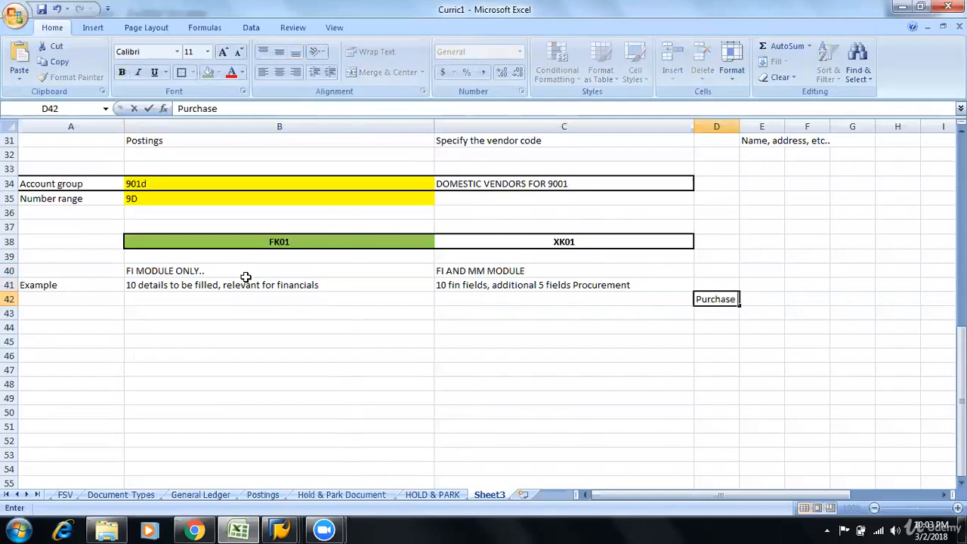
{"action": "type", "text": "organization"}
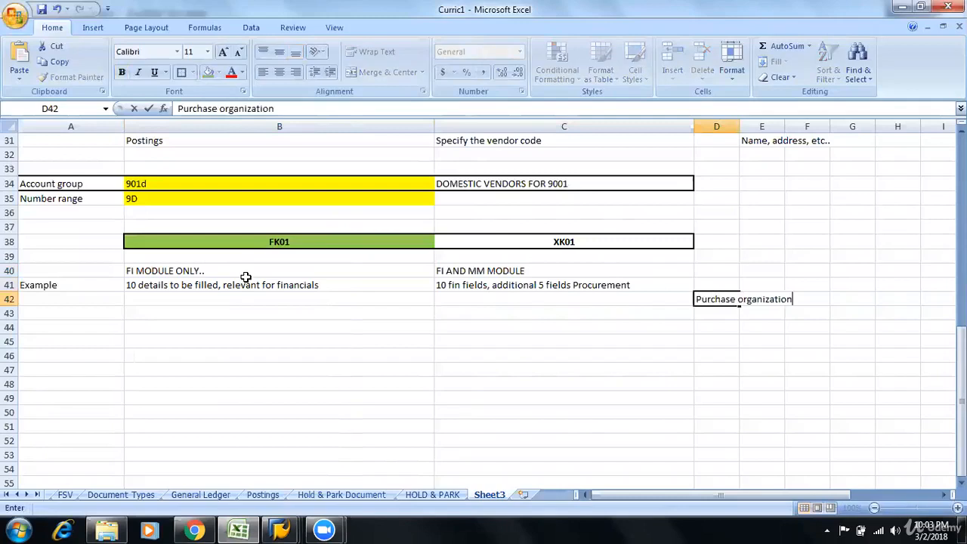
{"action": "key", "text": "Return"}
Make the Purchase organization label in D42 bold and auto-fit the width of column D
{"action": "key", "text": "Up"}
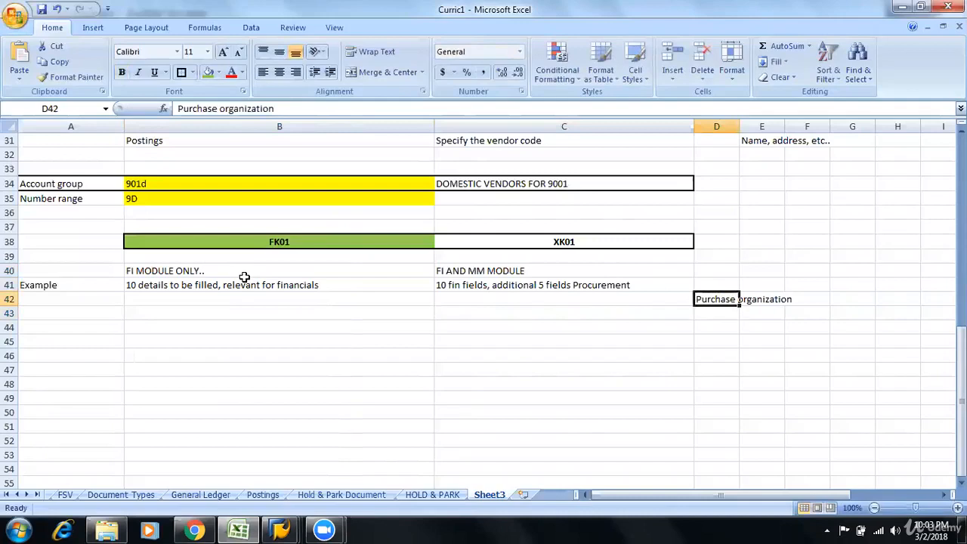
{"action": "key", "text": "ctrl+b"}
{"action": "key", "text": "Right"}
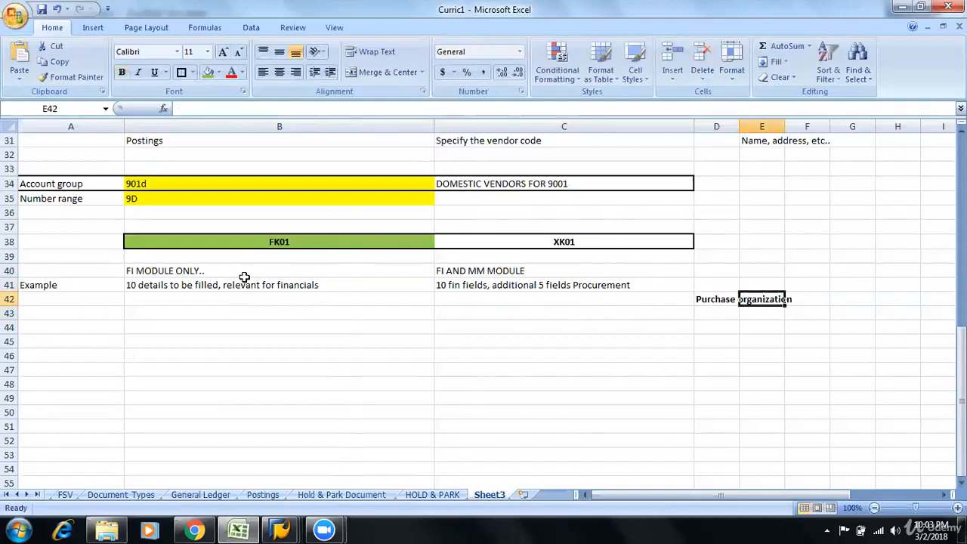
{"action": "left_click", "coordinate": [737, 127]}
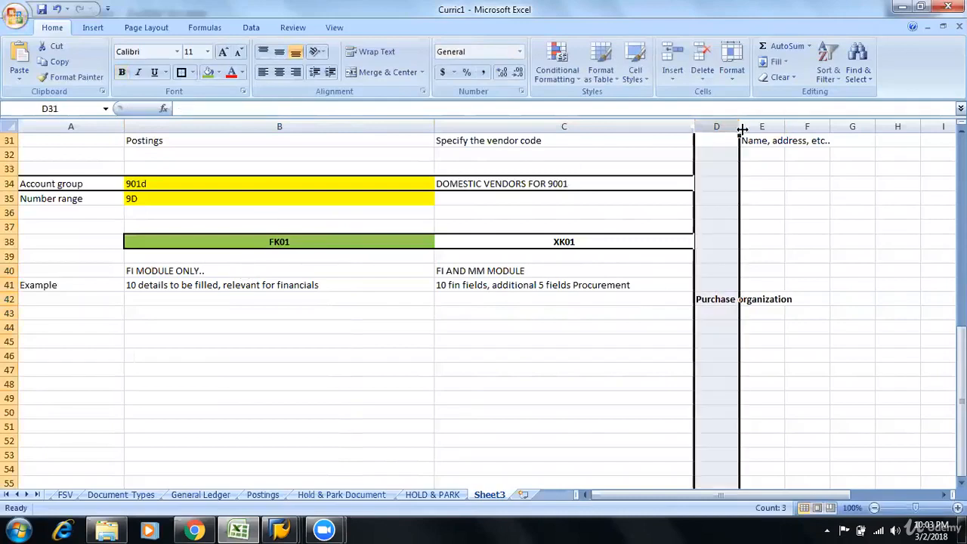
{"action": "double_click", "coordinate": [743, 128]}
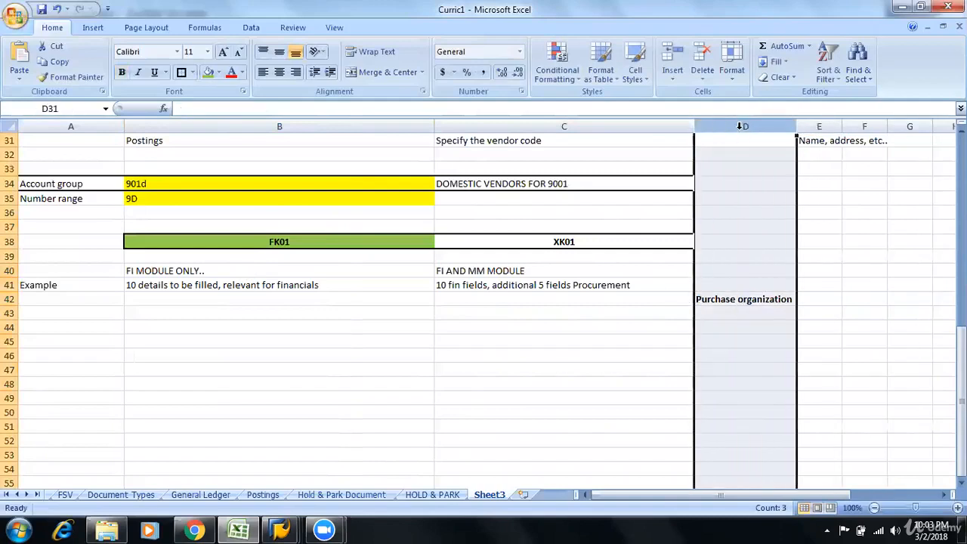
Enter "5 additional visible" in cell E42 and "10 fin" in cell E43 beside the Purchase organization label
{"action": "left_click", "coordinate": [807, 296]}
{"action": "type", "text": "5"}
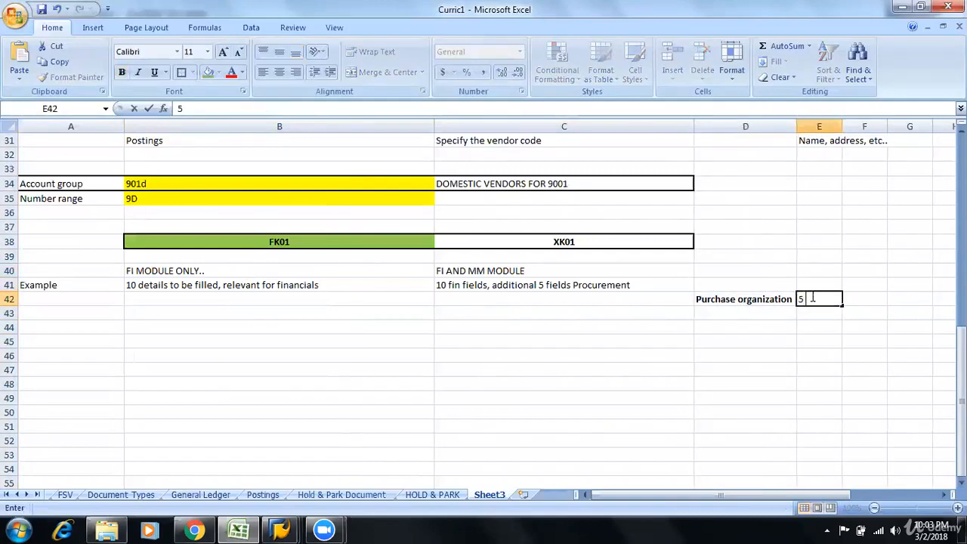
{"action": "type", "text": " additional"}
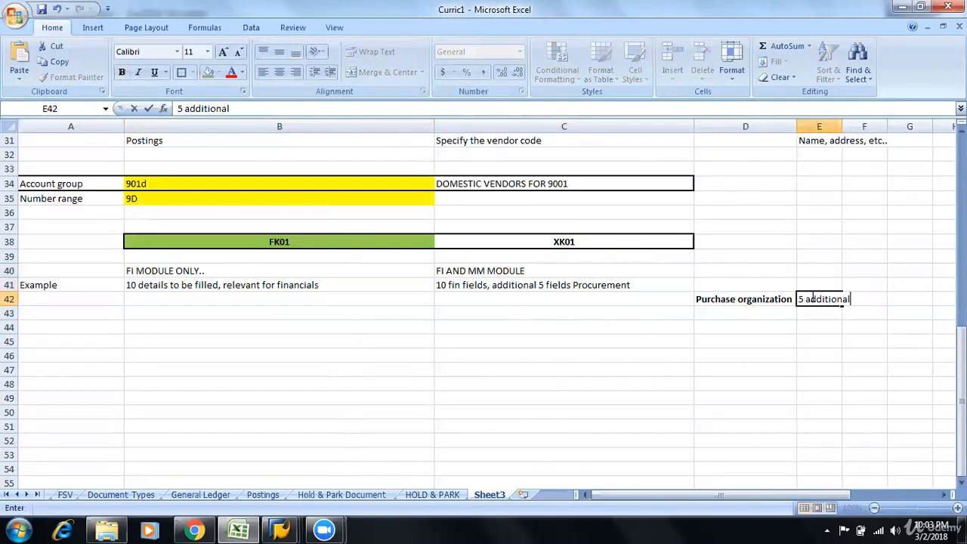
{"action": "type", "text": " visible"}
{"action": "key", "text": "Return"}
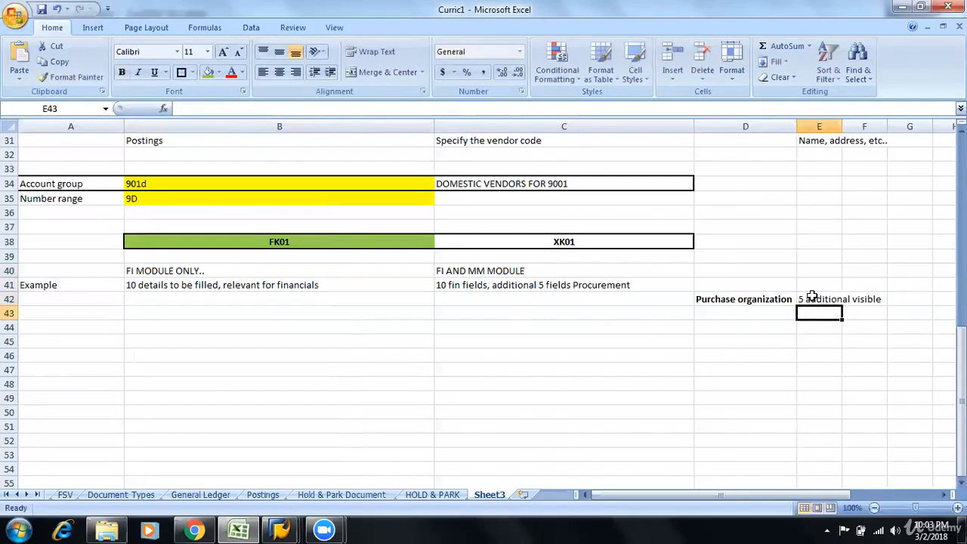
{"action": "type", "text": "10 fin"}
{"action": "key", "text": "Return"}
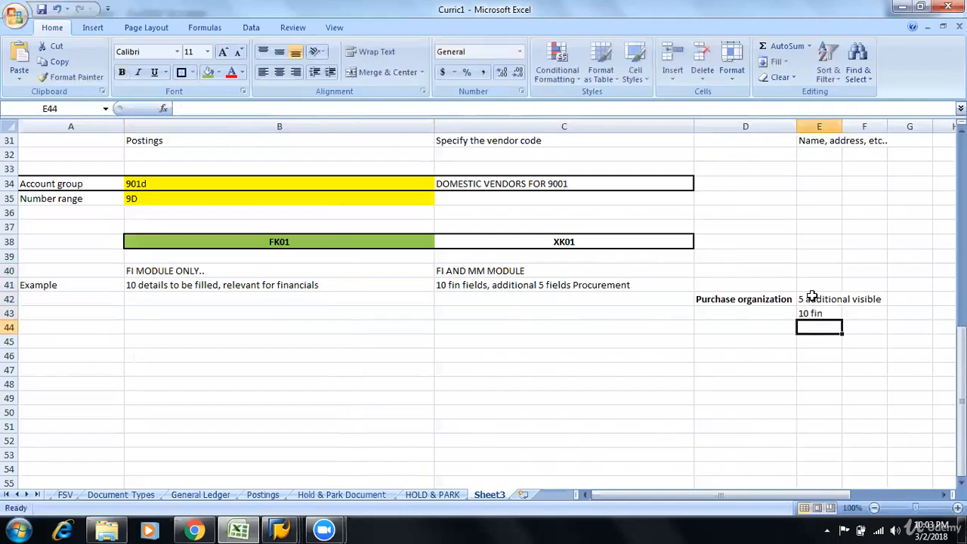
Review the FK01 and XK01 example notes against the Purchase organization entry in rows 38 to 43
{"action": "key", "text": "Up"}
{"action": "key", "text": "Left"}
{"action": "key", "text": "Left"}
{"action": "key", "text": "Left"}
{"action": "key", "text": "Left"}
{"action": "key", "text": "Up"}
{"action": "key", "text": "Up"}
{"action": "key", "text": "Right"}
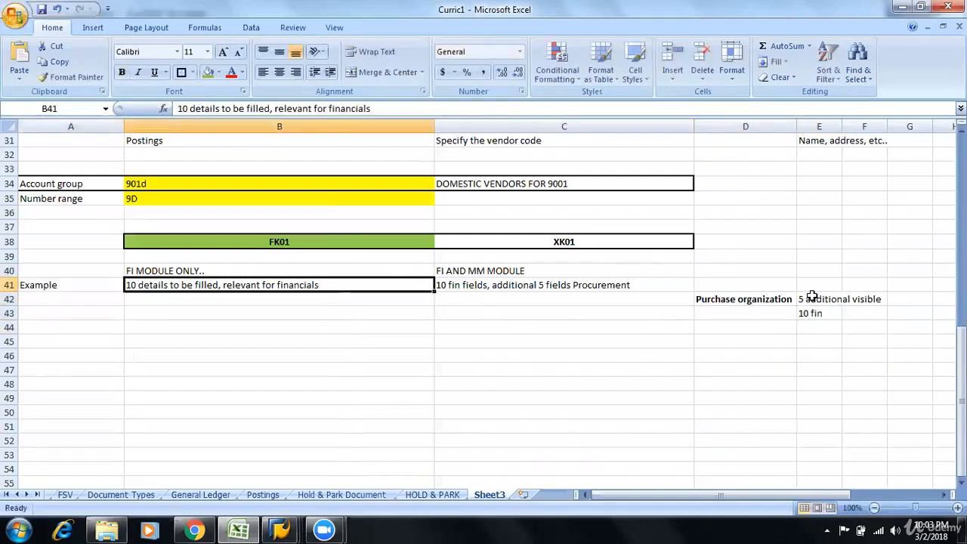
{"action": "key", "text": "Right"}
{"action": "key", "text": "Right"}
{"action": "key", "text": "Down"}
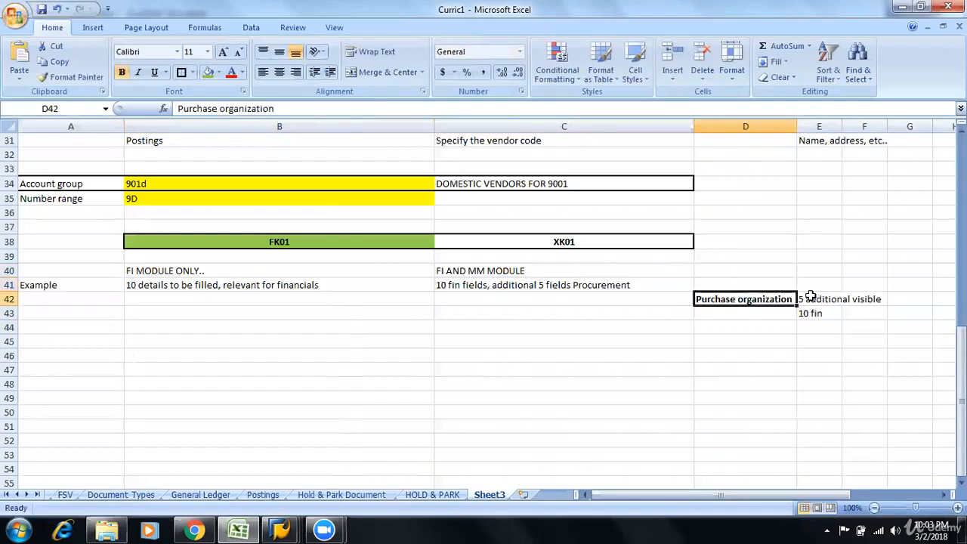
{"action": "key", "text": "Left"}
{"action": "key", "text": "Up"}
{"action": "key", "text": "Up"}
{"action": "key", "text": "Up"}
{"action": "key", "text": "Up"}
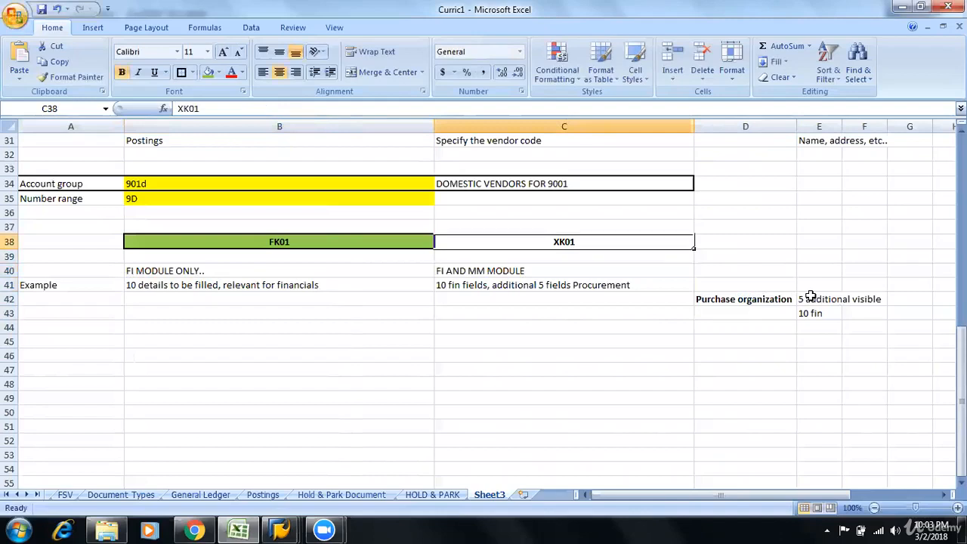
{"action": "key", "text": "Left"}
{"action": "key", "text": "Down"}
{"action": "key", "text": "Down"}
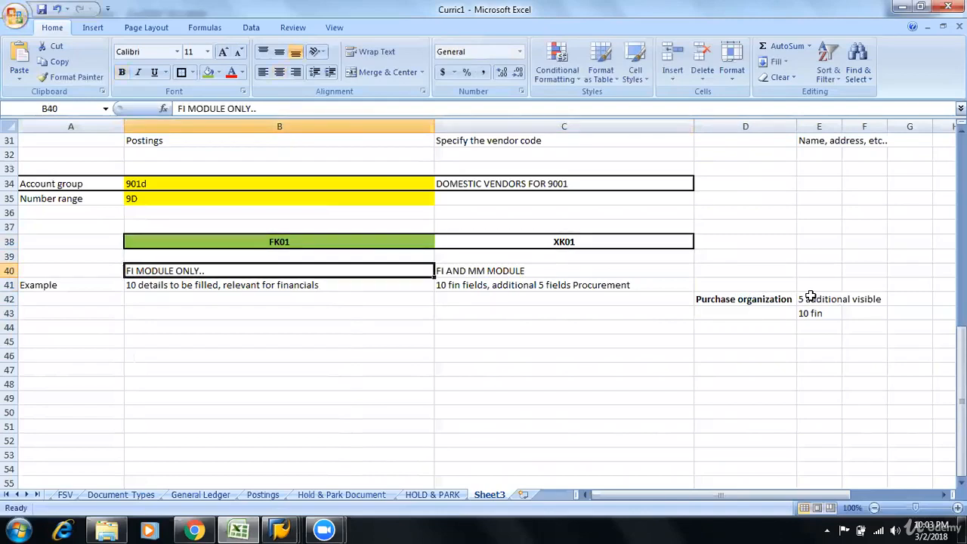
{"action": "key", "text": "Down"}
{"action": "key", "text": "Down"}
{"action": "key", "text": "Down"}
{"action": "key", "text": "Down"}
{"action": "key", "text": "Down"}
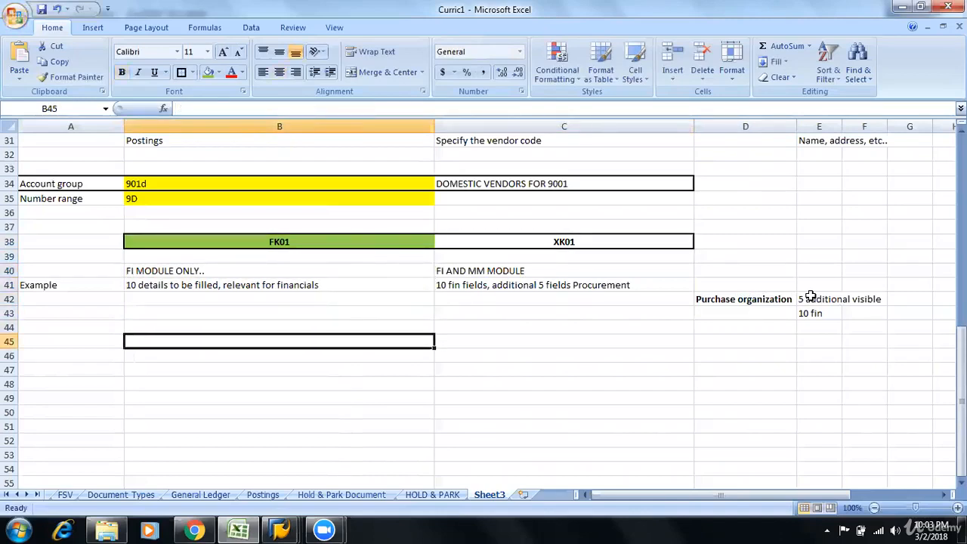
Switch to the SAP Create Vendor initial screen and enter company code 9001
{"action": "key", "text": "alt+Tab"}
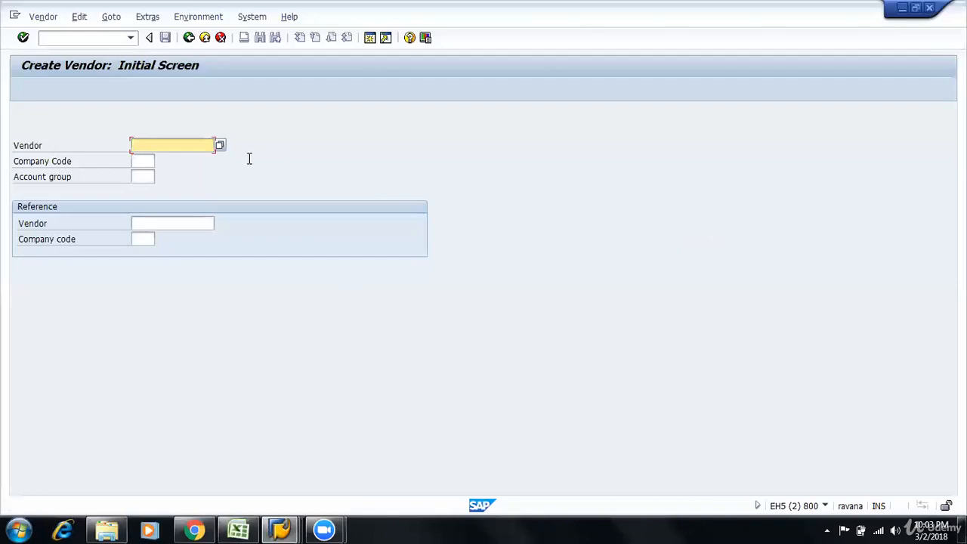
{"action": "left_click", "coordinate": [144, 161]}
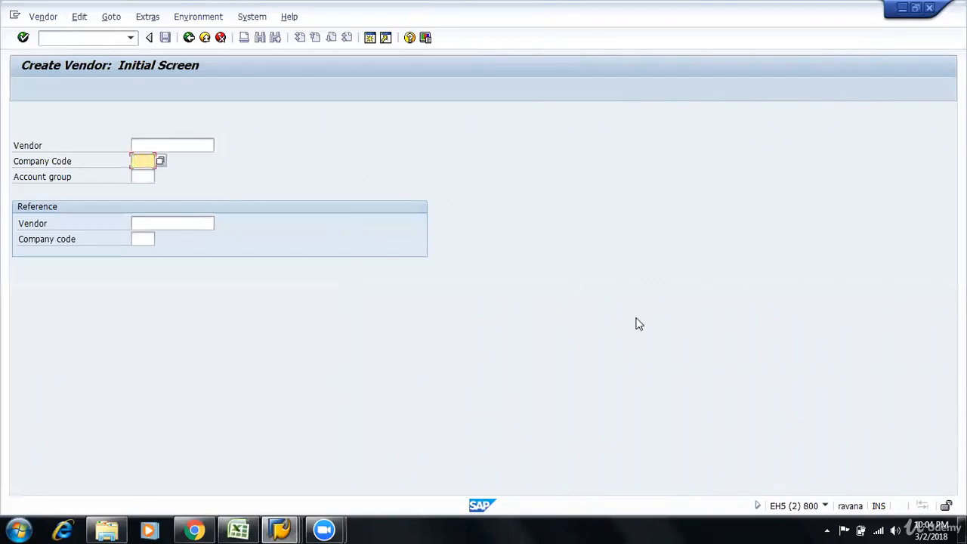
{"action": "type", "text": "1610"}
{"action": "key", "text": "BackSpace"}
{"action": "key", "text": "BackSpace"}
{"action": "key", "text": "BackSpace"}
{"action": "key", "text": "BackSpace"}
{"action": "type", "text": "9001"}
{"action": "key", "text": "Tab"}
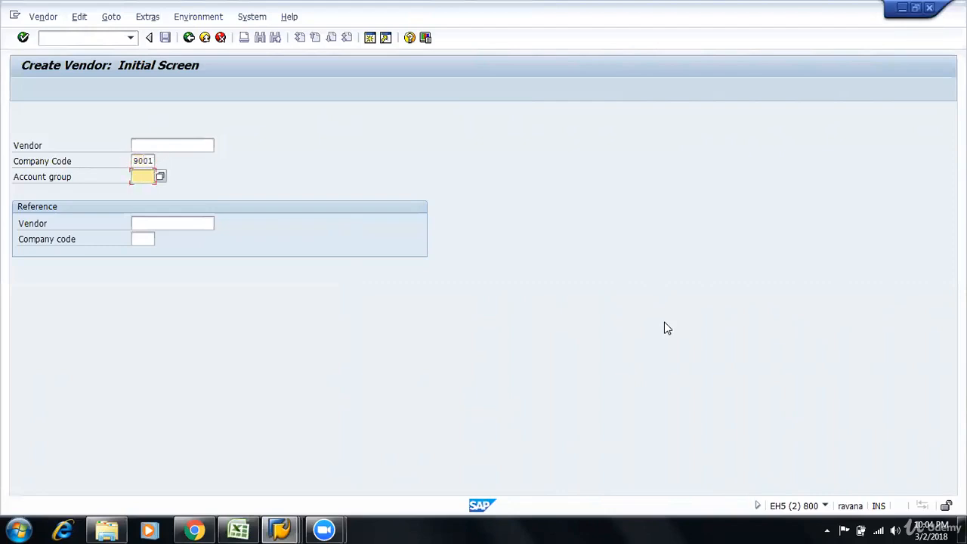
Enter 901D as the account group for the new vendor
{"action": "type", "text": "901d"}
{"action": "key", "text": "BackSpace"}
{"action": "type", "text": "D"}
{"action": "left_click", "coordinate": [135, 161]}
{"action": "left_click", "coordinate": [134, 175]}
{"action": "left_click", "coordinate": [133, 146]}
{"action": "left_click", "coordinate": [134, 176]}
Copy the Company Code and Account group lines from the SAP screen and paste them into the Excel sheet starting at cell A45
{"action": "key", "text": "ctrl+y"}
{"action": "left_click_drag", "start_coordinate": [15, 156], "coordinate": [167, 175]}
{"action": "key", "text": "ctrl+c"}
{"action": "key", "text": "alt+Tab"}
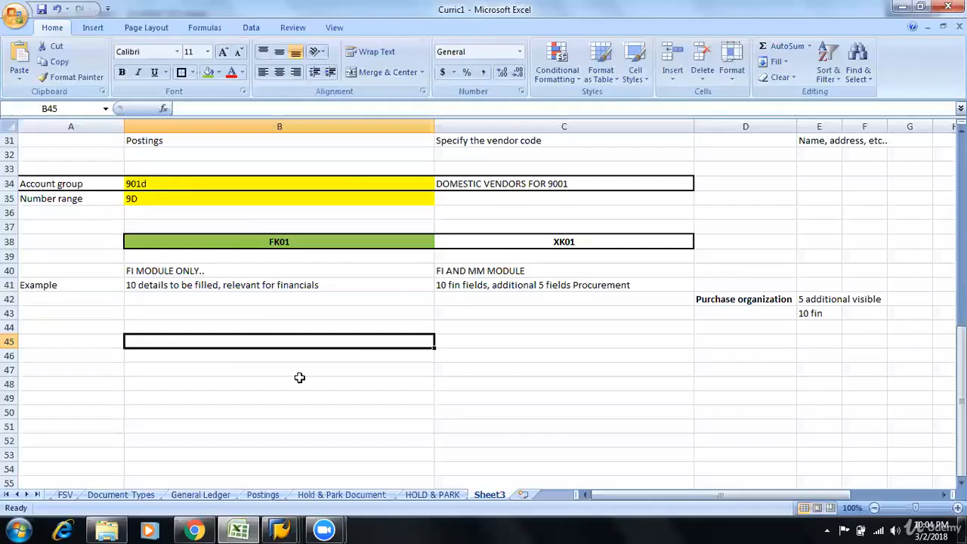
{"action": "left_click", "coordinate": [105, 341]}
{"action": "key", "text": "ctrl+v"}
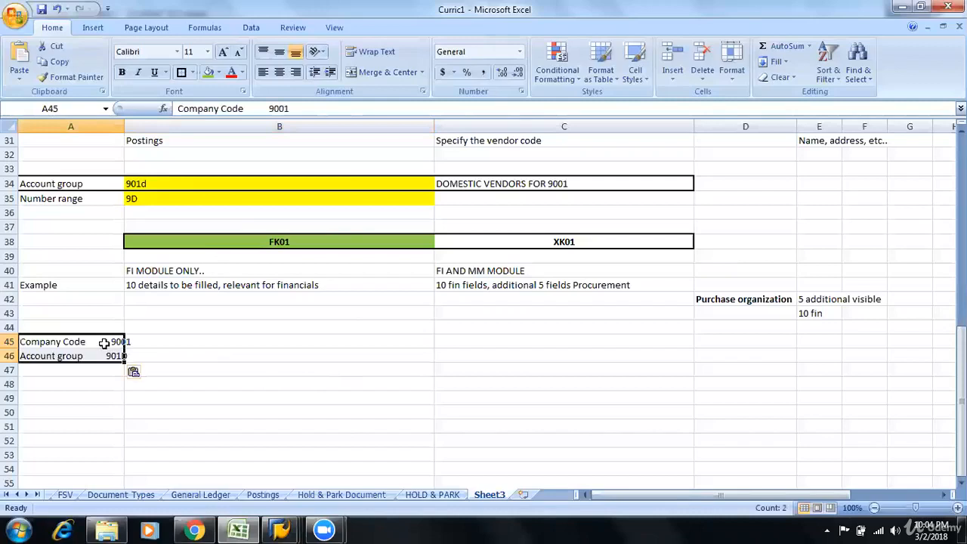
Enter "Which of these is mandatory?????" in cell A44 above the pasted lines
{"action": "left_click", "coordinate": [72, 327]}
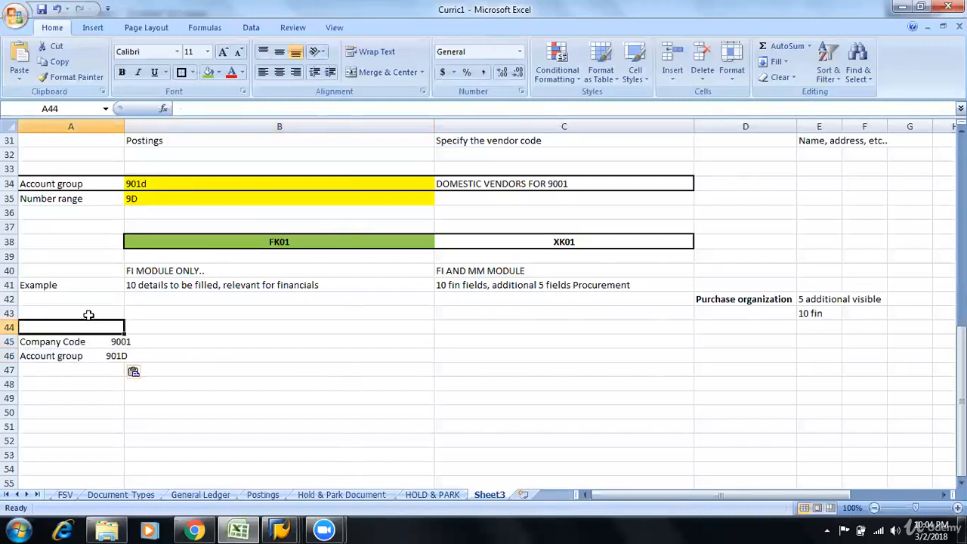
{"action": "type", "text": "Which o"}
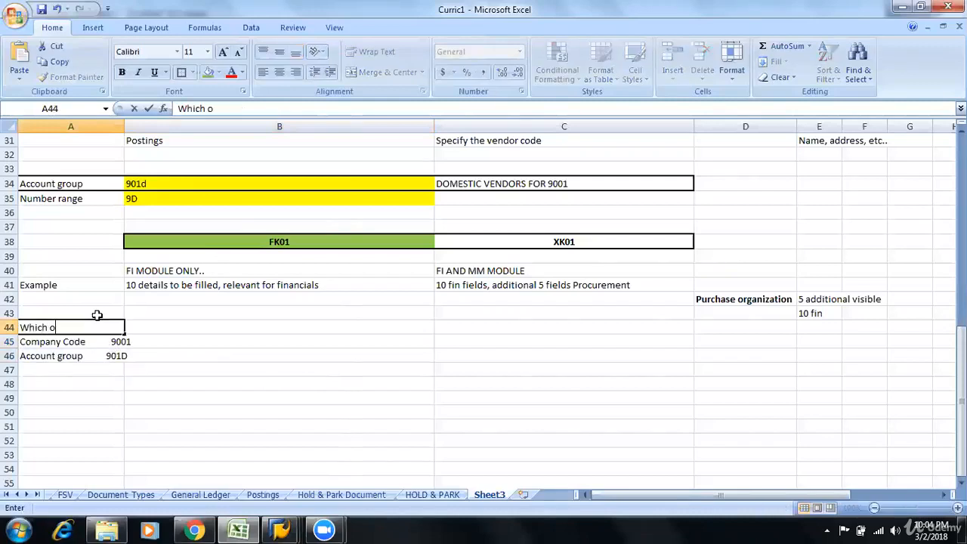
{"action": "type", "text": "f these is m"}
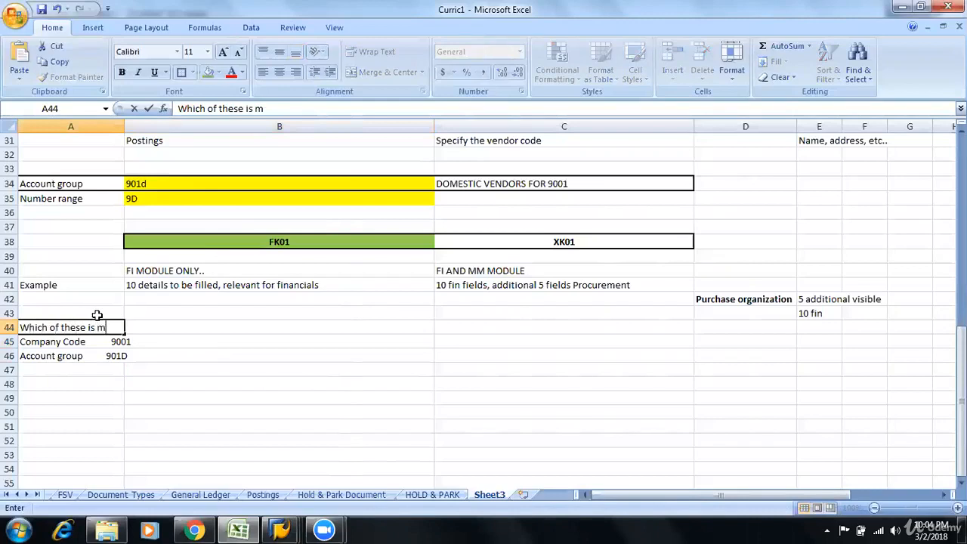
{"action": "type", "text": "andatory"}
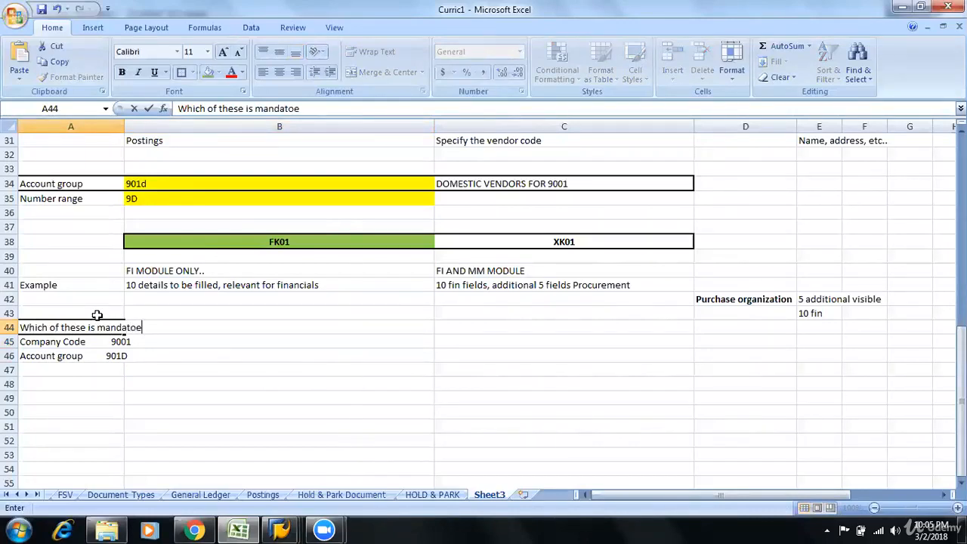
{"action": "type", "text": "?????"}
{"action": "key", "text": "Return"}
Fill the Account group cell A46 with green and widen column A to fit the pasted text
{"action": "key", "text": "Down"}
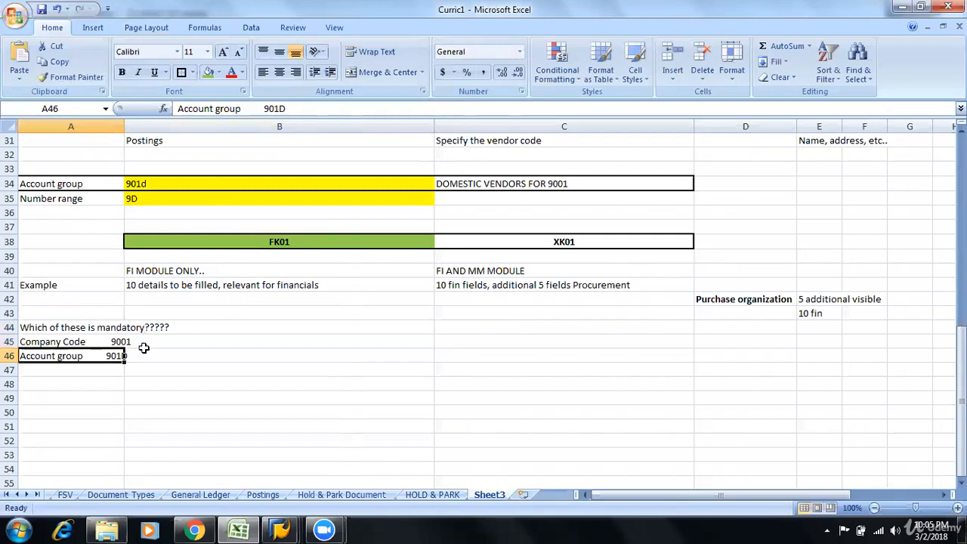
{"action": "left_click", "coordinate": [207, 72]}
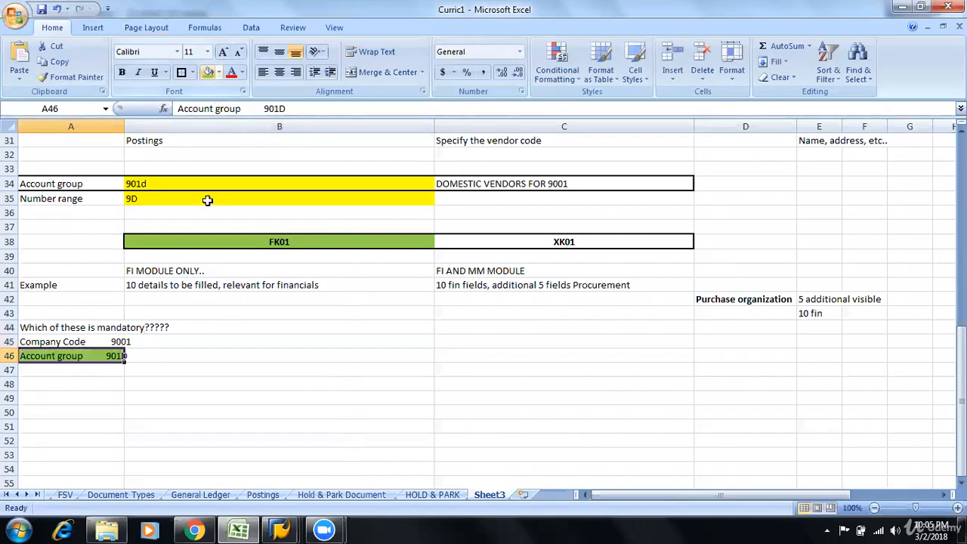
{"action": "left_click_drag", "start_coordinate": [124, 127], "coordinate": [176, 126]}
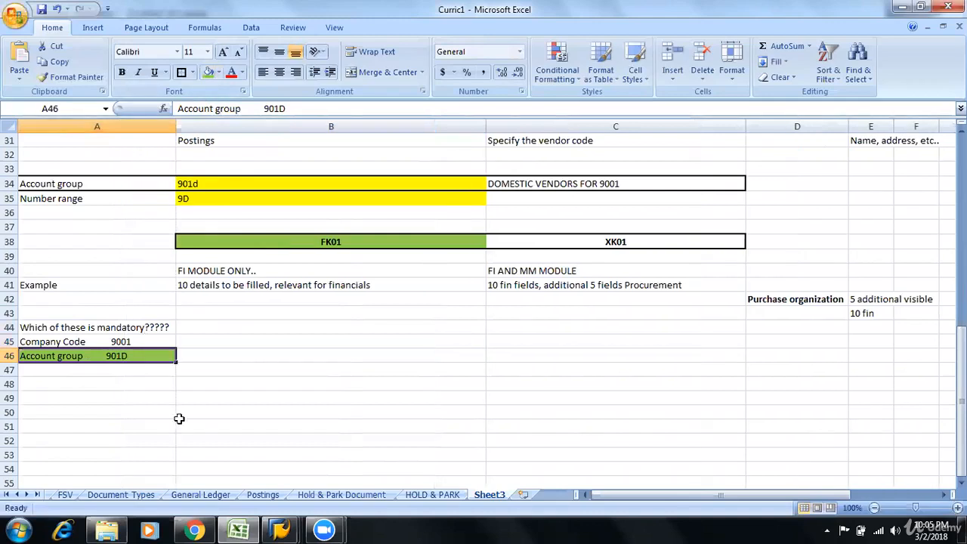
Enter "Number to vendor" in cell B47, below and beside the Account group line
{"action": "left_click", "coordinate": [147, 340]}
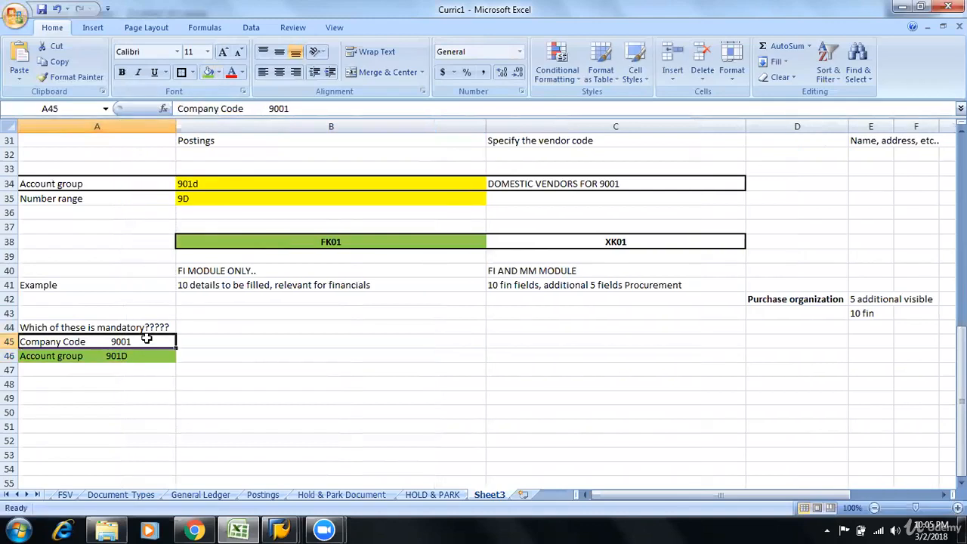
{"action": "left_click", "coordinate": [219, 353]}
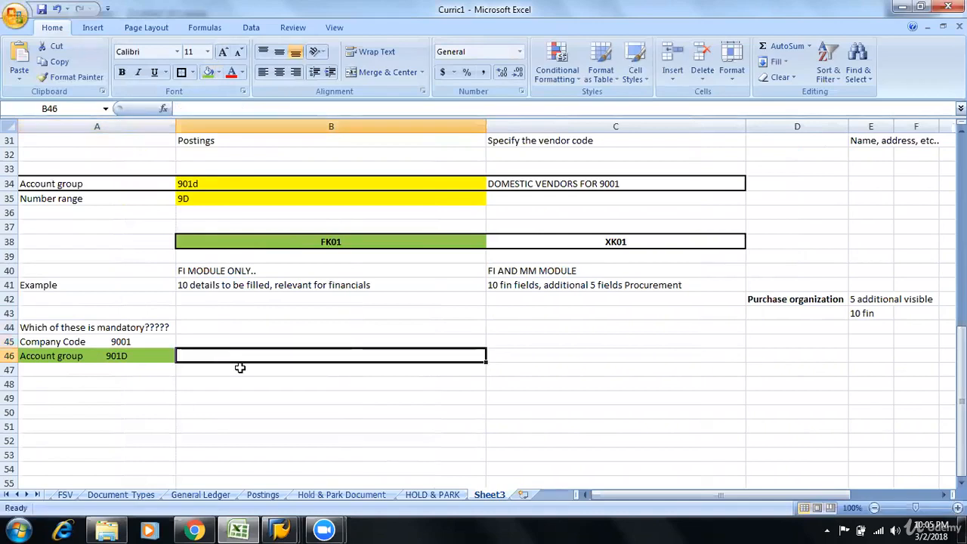
{"action": "left_click", "coordinate": [239, 368]}
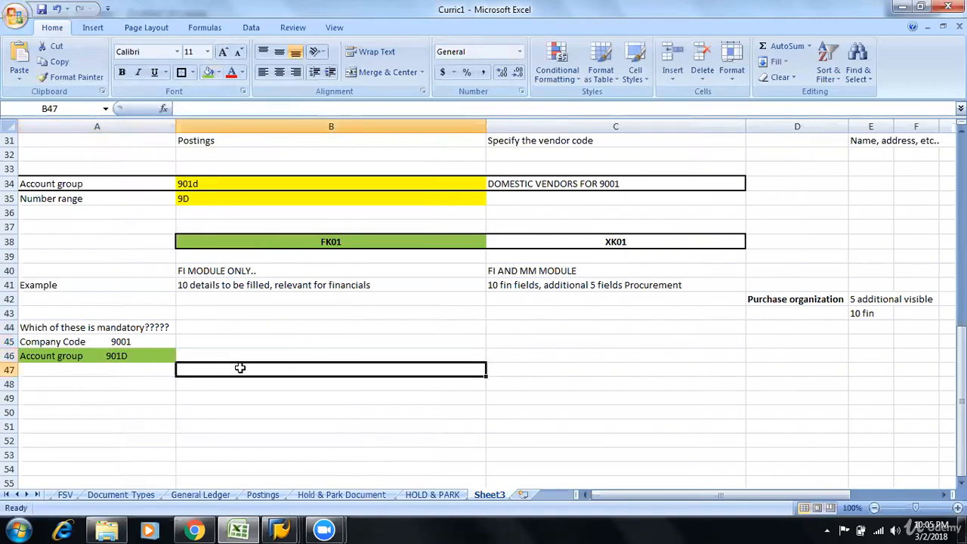
{"action": "type", "text": "Number to "}
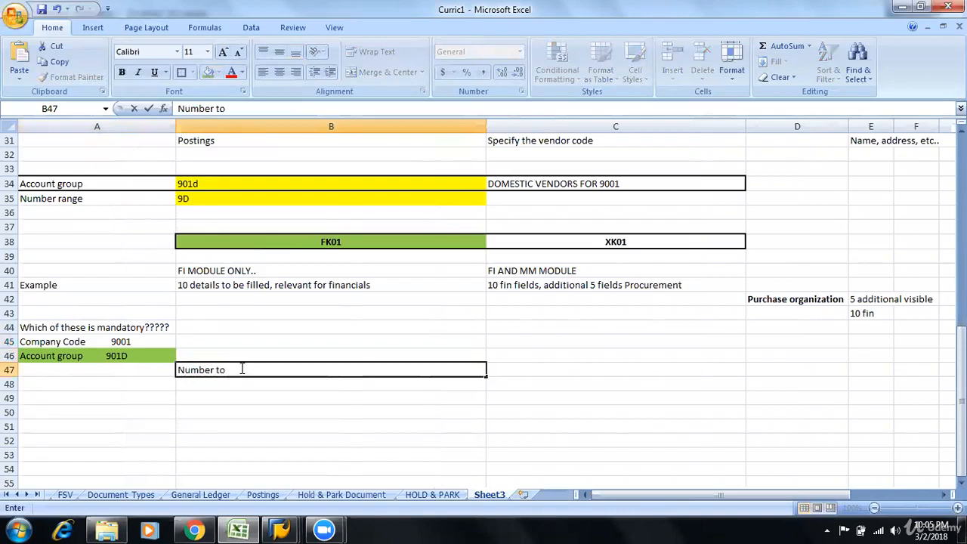
{"action": "type", "text": "vendor"}
{"action": "key", "text": "Return"}
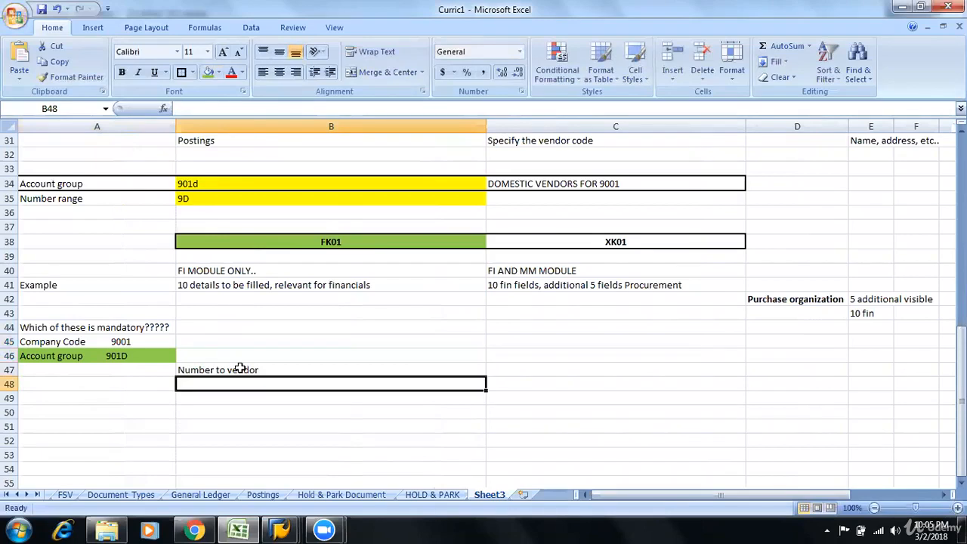
Fill the "Number to vendor" cell B47 with green to match the Account group cell
{"action": "left_click", "coordinate": [119, 344]}
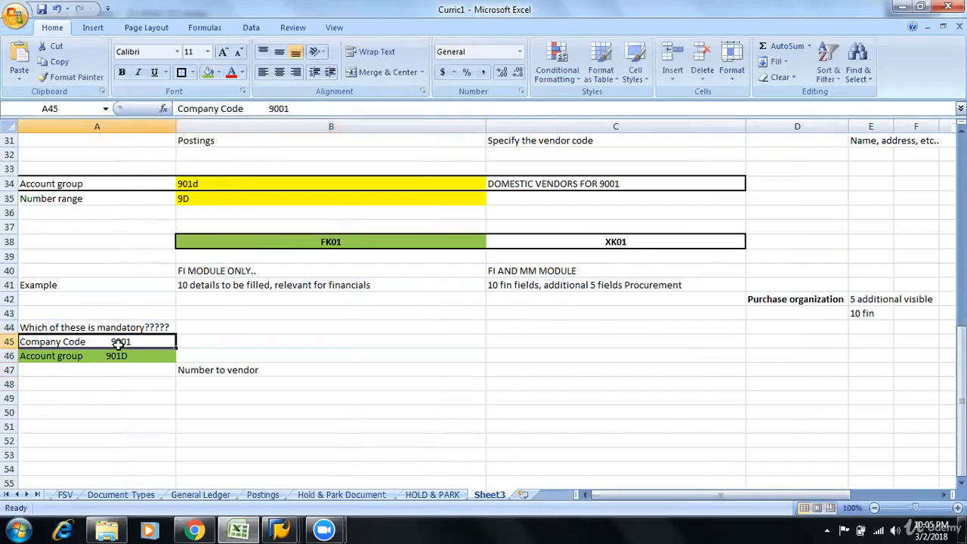
{"action": "left_click", "coordinate": [144, 359]}
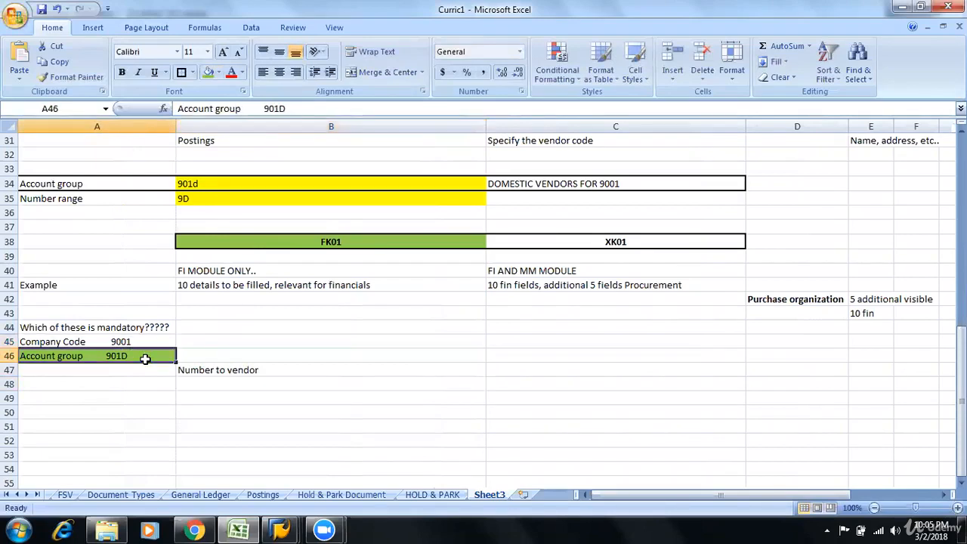
{"action": "scroll", "coordinate": [299, 403], "scroll_direction": "up", "scroll_amount": 6}
{"action": "scroll", "coordinate": [300, 403], "scroll_direction": "down", "scroll_amount": 7}
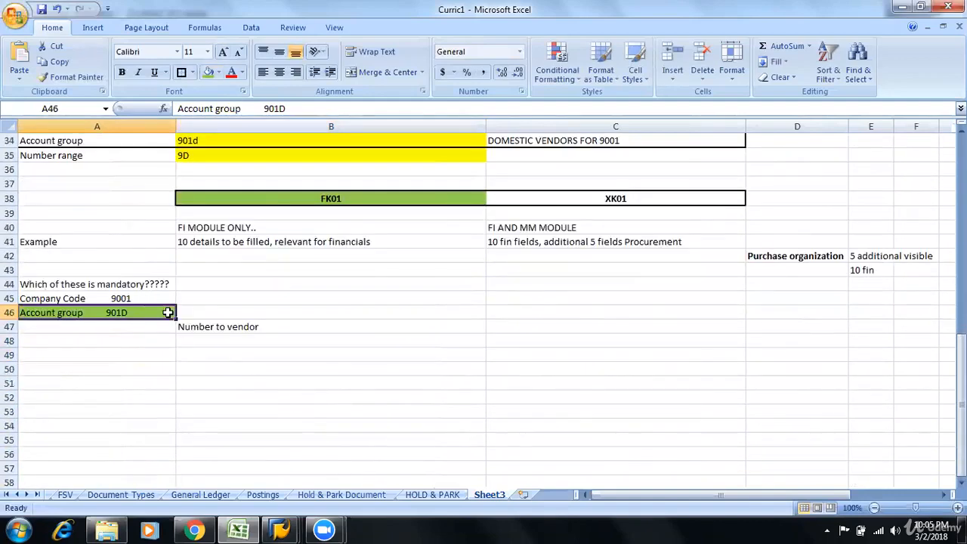
{"action": "left_click", "coordinate": [238, 330]}
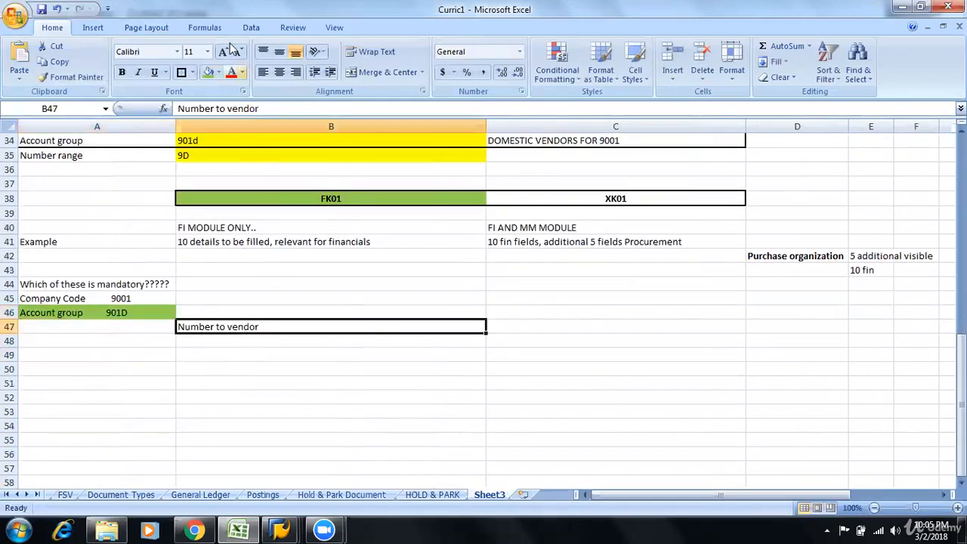
{"action": "left_click", "coordinate": [208, 72]}
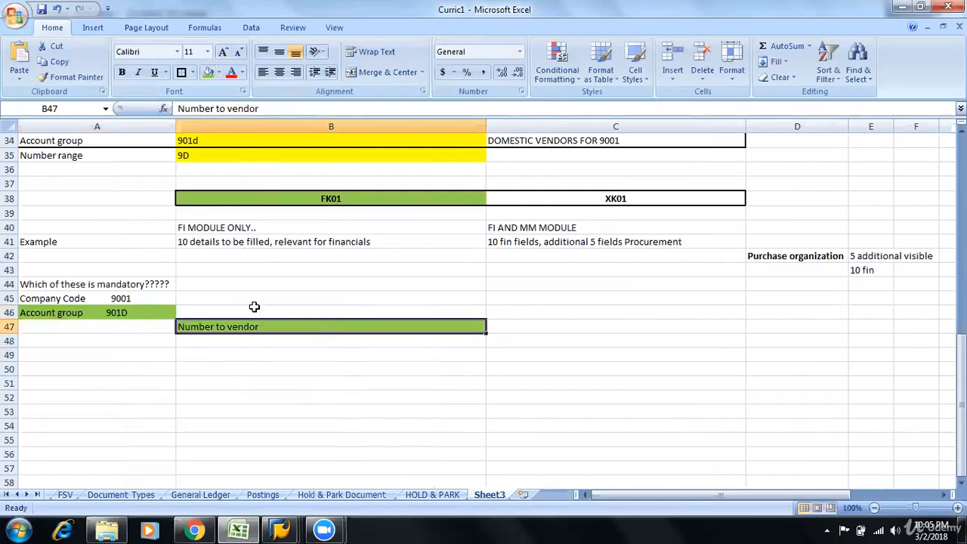
{"action": "left_click", "coordinate": [150, 313]}
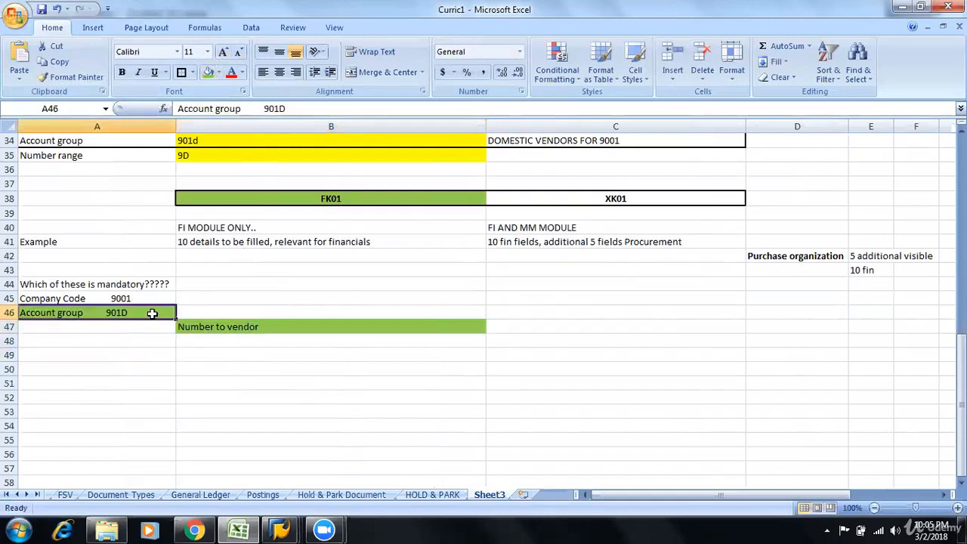
Switch back to SAP, proceed to the Create Vendor address screen and check the Vendor number field
{"action": "key", "text": "alt+Tab"}
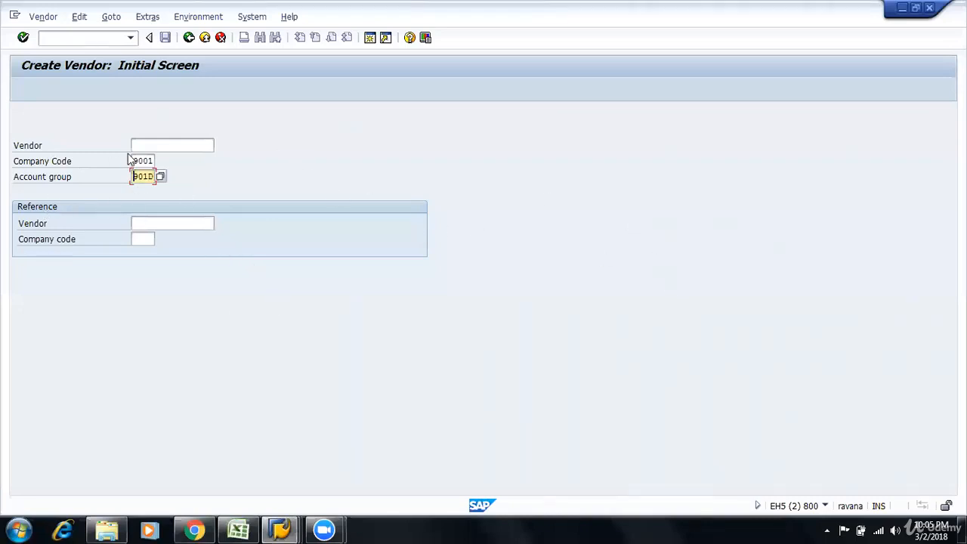
{"action": "left_click", "coordinate": [23, 38]}
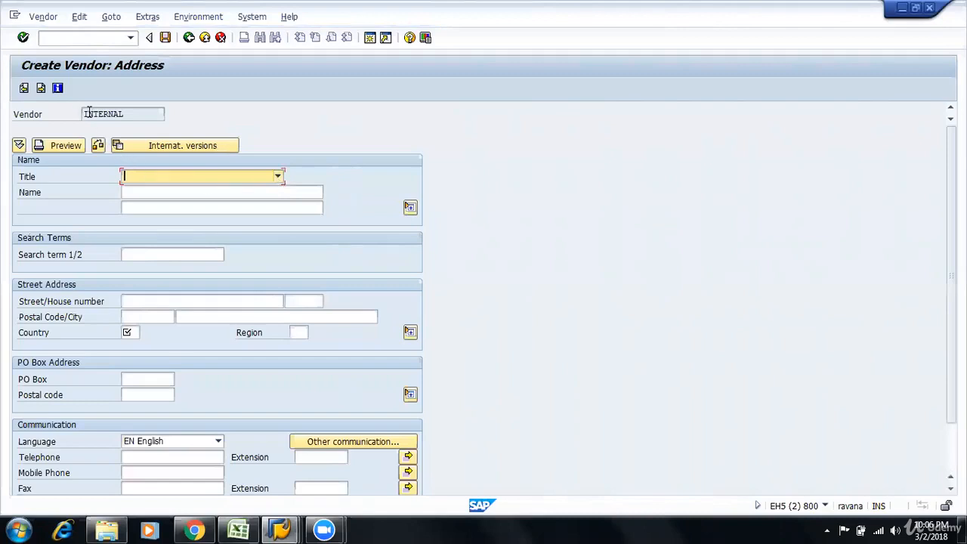
{"action": "left_click_drag", "start_coordinate": [83, 114], "coordinate": [137, 113]}
{"action": "left_click", "coordinate": [138, 114]}
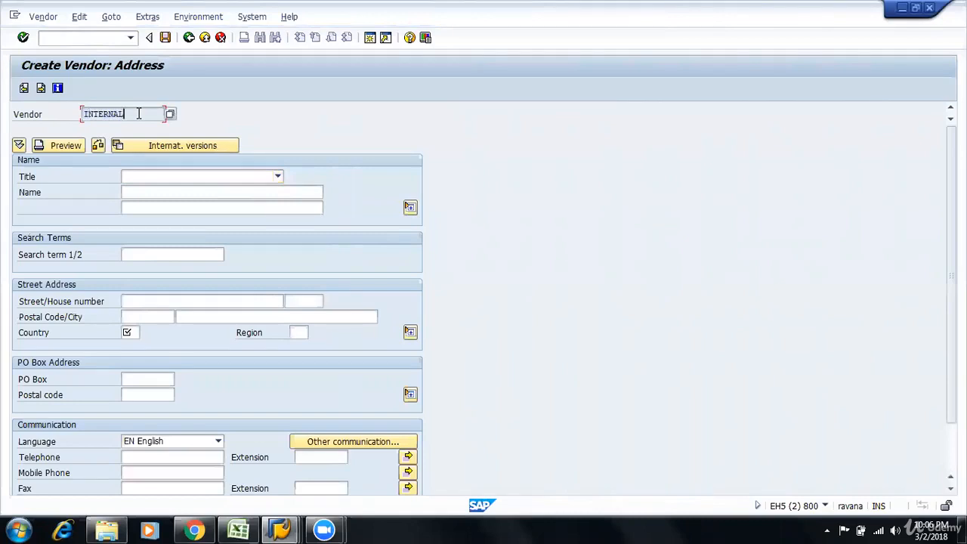
{"action": "mouse_move", "coordinate": [139, 114]}
{"action": "left_mouse_down"}
{"action": "mouse_move", "coordinate": [51, 111]}
{"action": "mouse_move", "coordinate": [142, 110]}
{"action": "mouse_move", "coordinate": [80, 108]}
{"action": "mouse_move", "coordinate": [59, 90]}
{"action": "mouse_move", "coordinate": [132, 111]}
{"action": "left_mouse_up"}
Set the vendor's title to Company and the name to "Computer Store"
{"action": "left_click", "coordinate": [278, 176]}
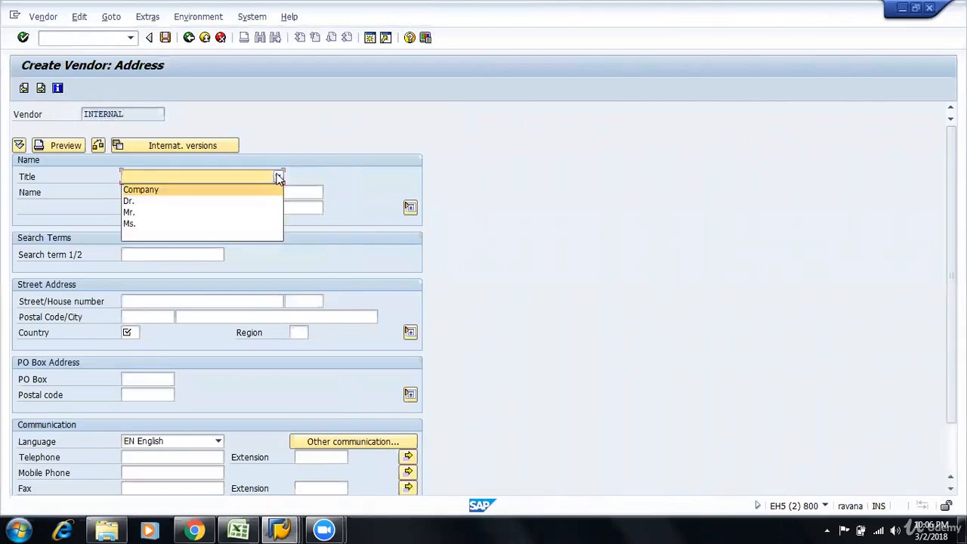
{"action": "left_click", "coordinate": [253, 190]}
{"action": "left_click", "coordinate": [254, 190]}
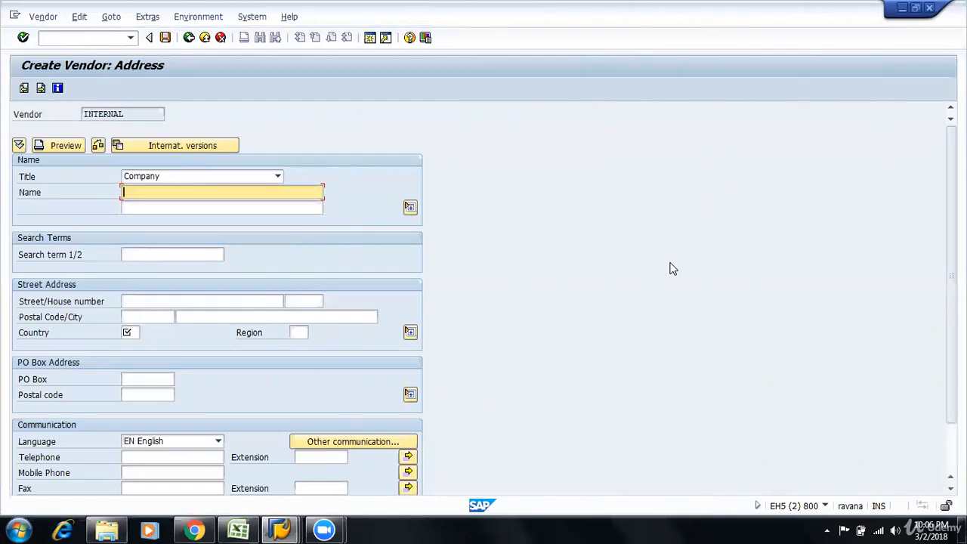
{"action": "type", "text": "Computer Store"}
{"action": "key", "text": "Tab"}
{"action": "key", "text": "Tab"}
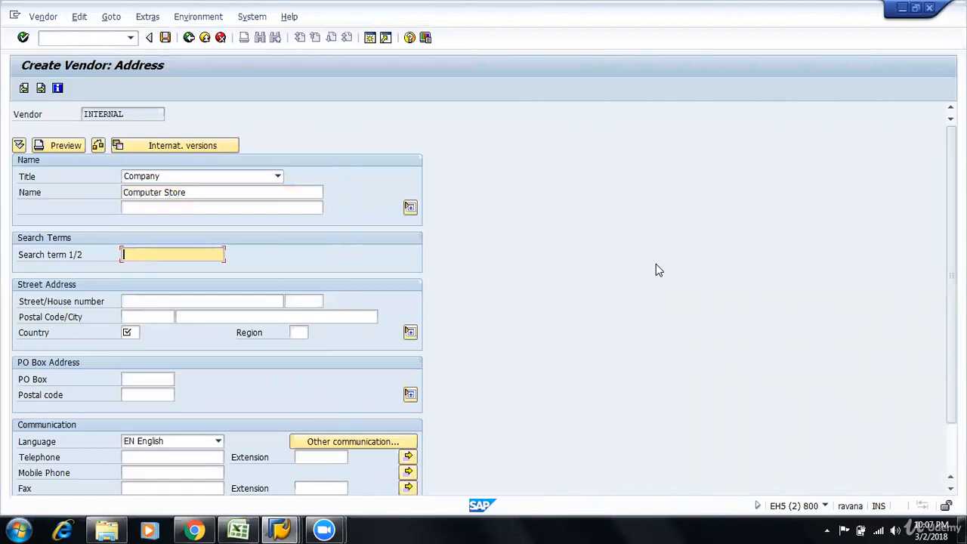
{"action": "type", "text": "Computer"}
{"action": "key", "text": "BackSpace"}
{"action": "key", "text": "BackSpace"}
{"action": "key", "text": "BackSpace"}
{"action": "key", "text": "BackSpace"}
{"action": "key", "text": "BackSpace"}
{"action": "key", "text": "BackSpace"}
{"action": "key", "text": "BackSpace"}
{"action": "key", "text": "BackSpace"}
Leave the search term, street and postal code empty and set the vendor's country to IN
{"action": "key", "text": "Tab"}
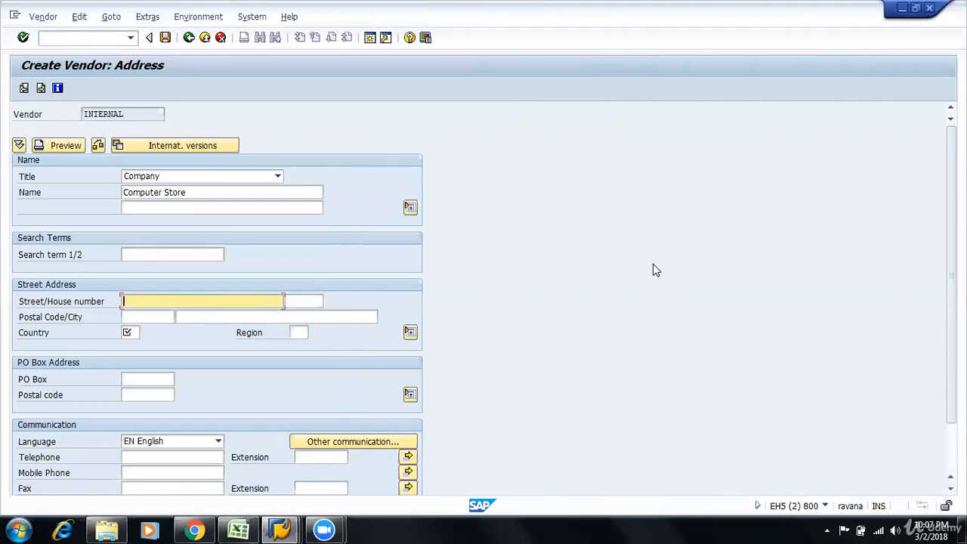
{"action": "key", "text": "Tab"}
{"action": "key", "text": "Tab"}
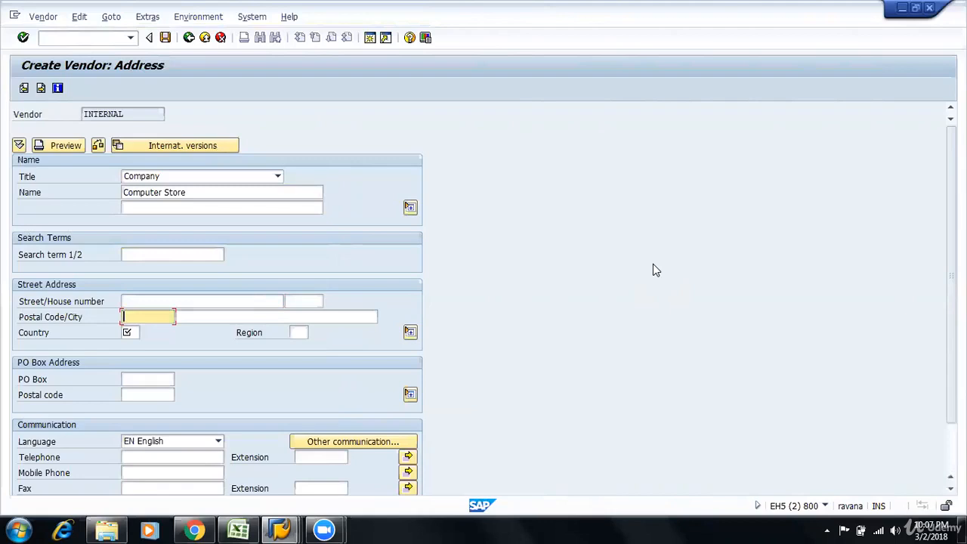
{"action": "left_click", "coordinate": [126, 332]}
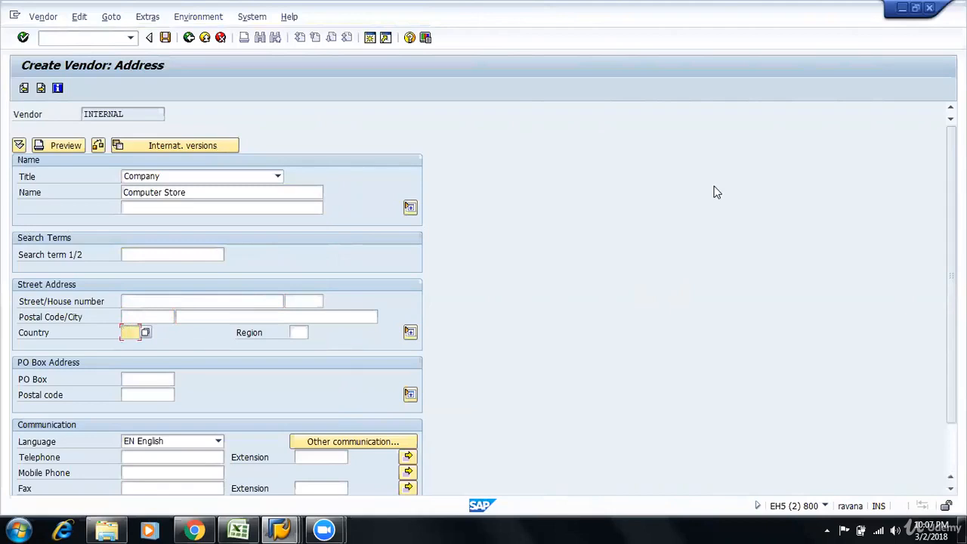
{"action": "type", "text": "IN"}
{"action": "key", "text": "Tab"}
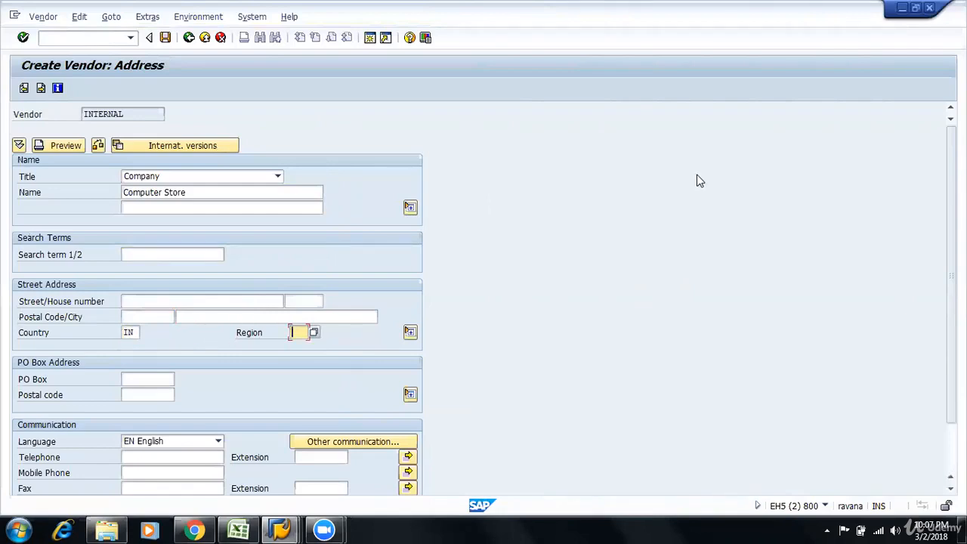
{"action": "left_click", "coordinate": [135, 333]}
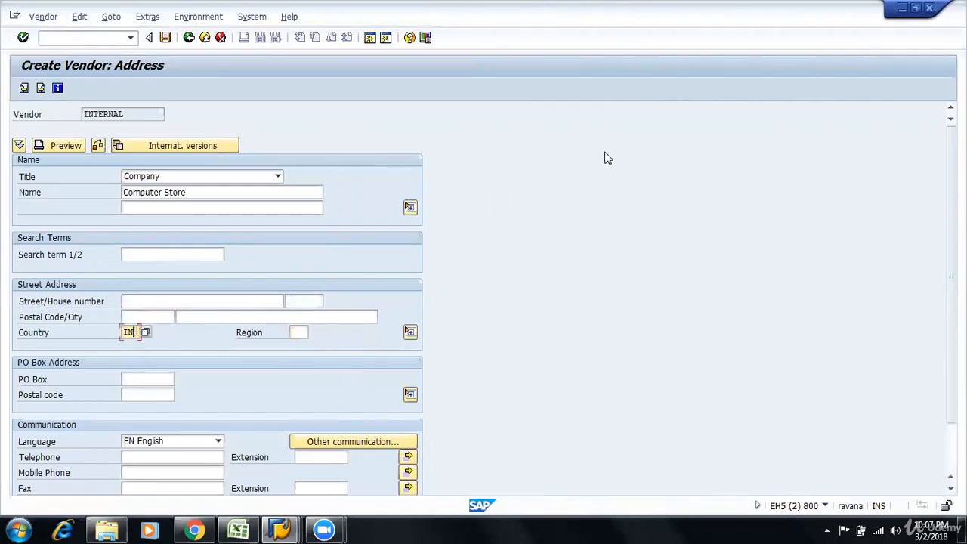
{"action": "scroll", "coordinate": [422, 289], "scroll_direction": "down", "scroll_amount": 1}
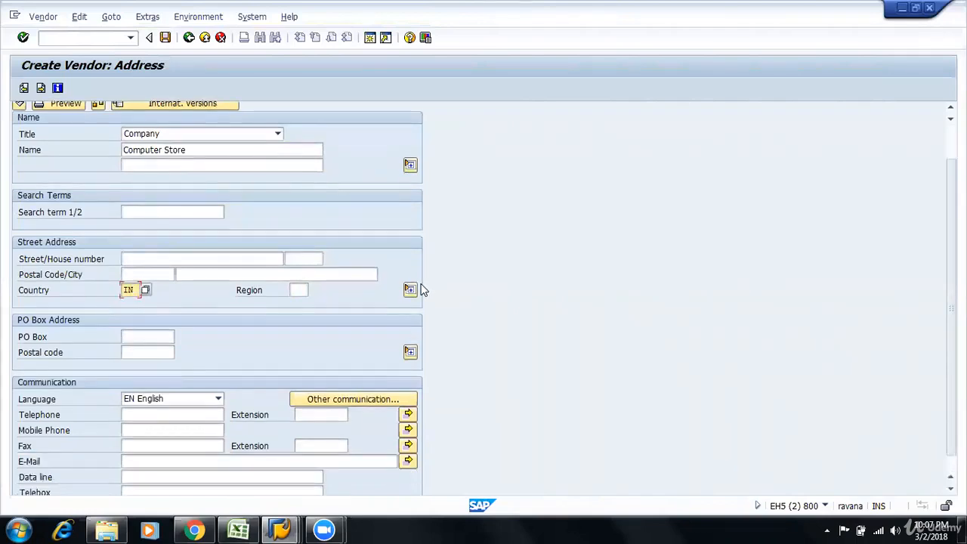
Review the vendor's country key along with the PO box and communication fields of the address, leaving them unchanged
{"action": "scroll", "coordinate": [434, 287], "scroll_direction": "up", "scroll_amount": 1}
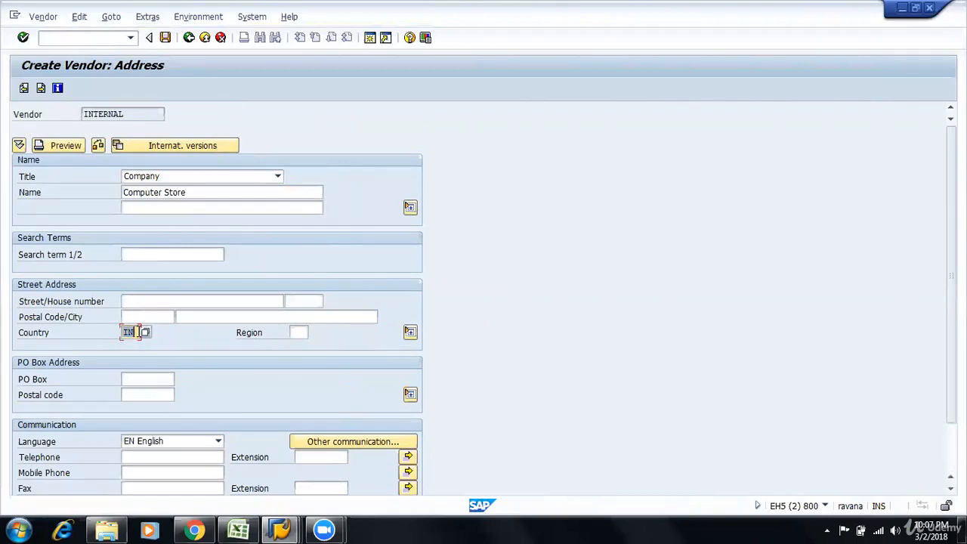
{"action": "left_click_drag", "start_coordinate": [121, 333], "coordinate": [135, 334]}
{"action": "left_click", "coordinate": [124, 333]}
{"action": "key", "text": "Return"}
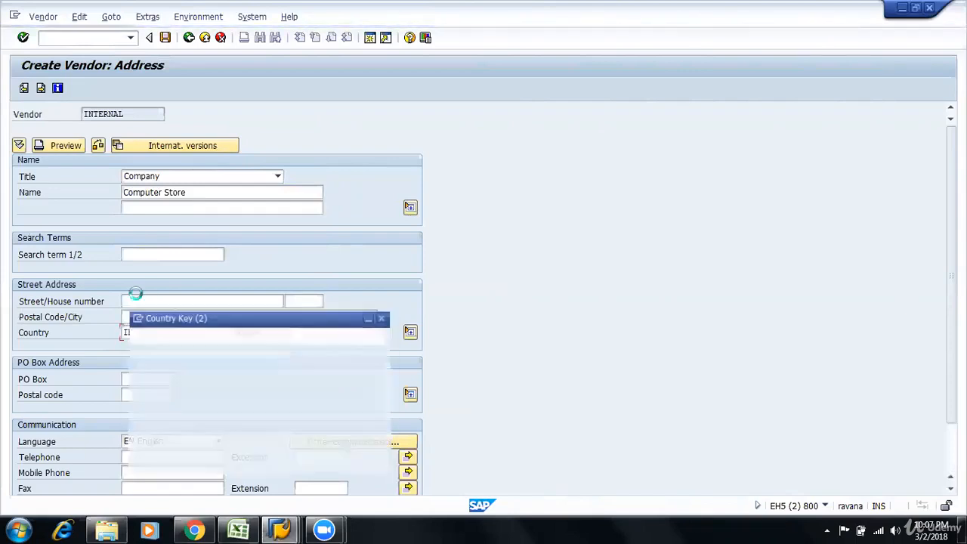
{"action": "key", "text": "Escape"}
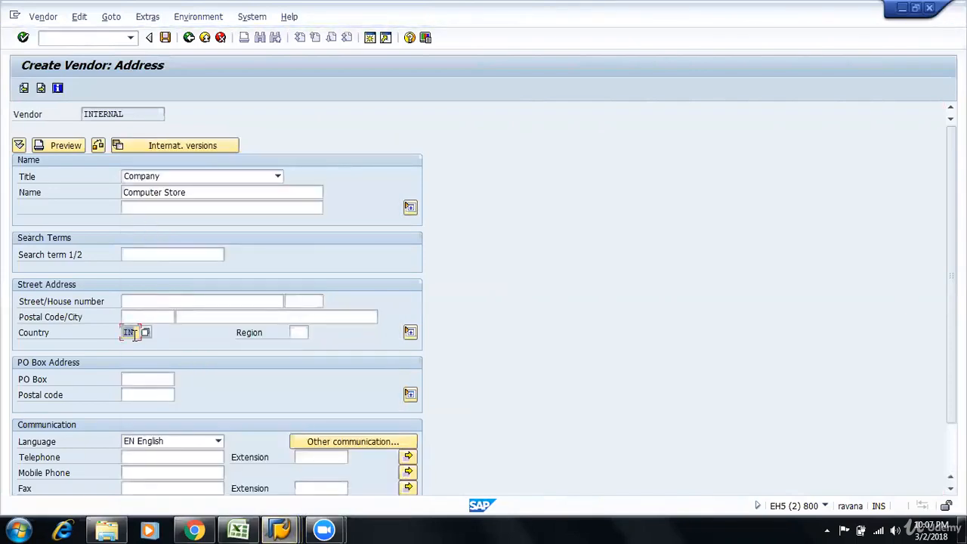
{"action": "left_click", "coordinate": [134, 333]}
{"action": "scroll", "coordinate": [137, 329], "scroll_direction": "down", "scroll_amount": 1}
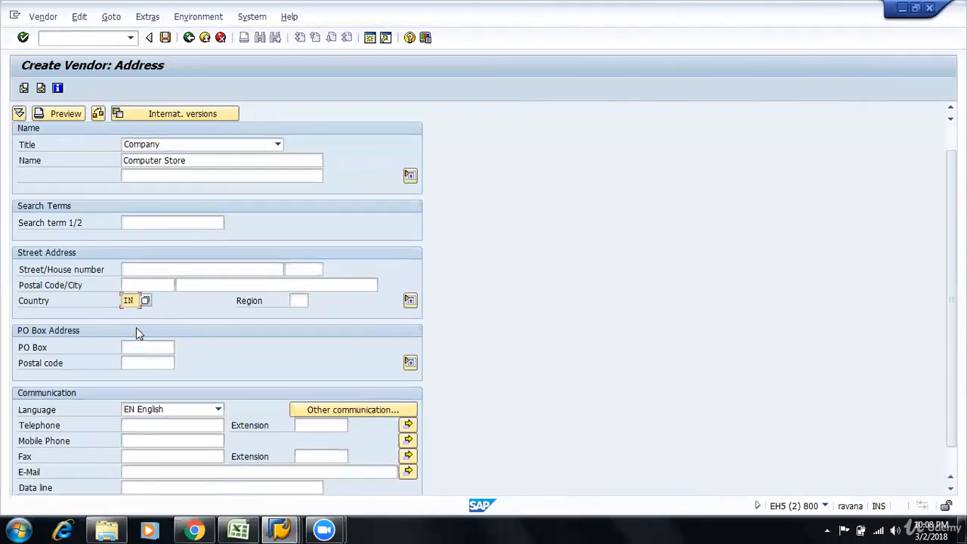
{"action": "scroll", "coordinate": [149, 338], "scroll_direction": "down", "scroll_amount": 1}
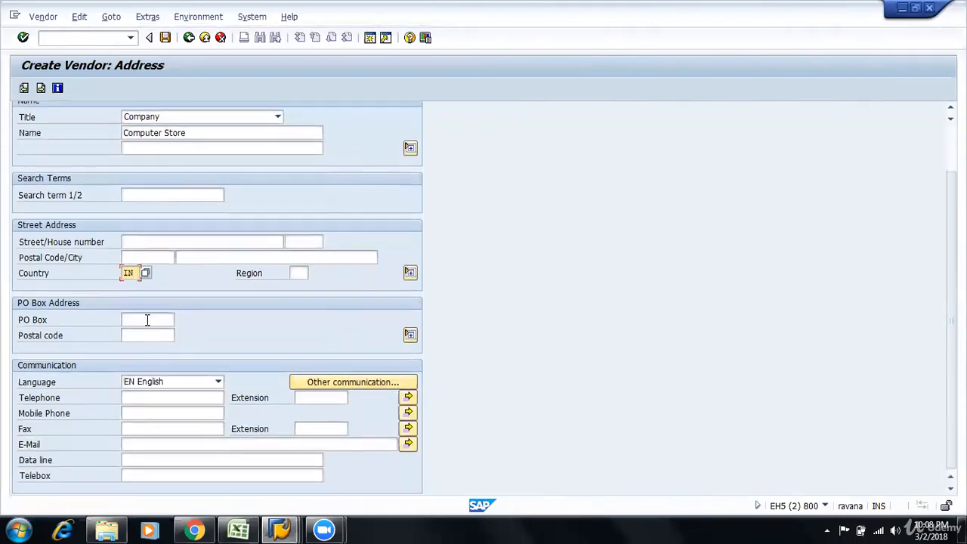
{"action": "left_click", "coordinate": [153, 334]}
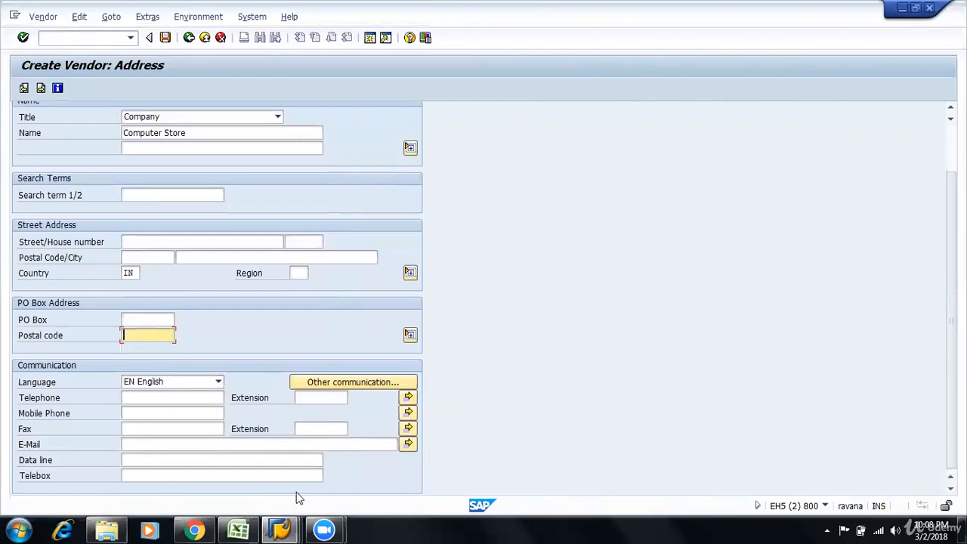
{"action": "scroll", "coordinate": [389, 330], "scroll_direction": "up", "scroll_amount": 2}
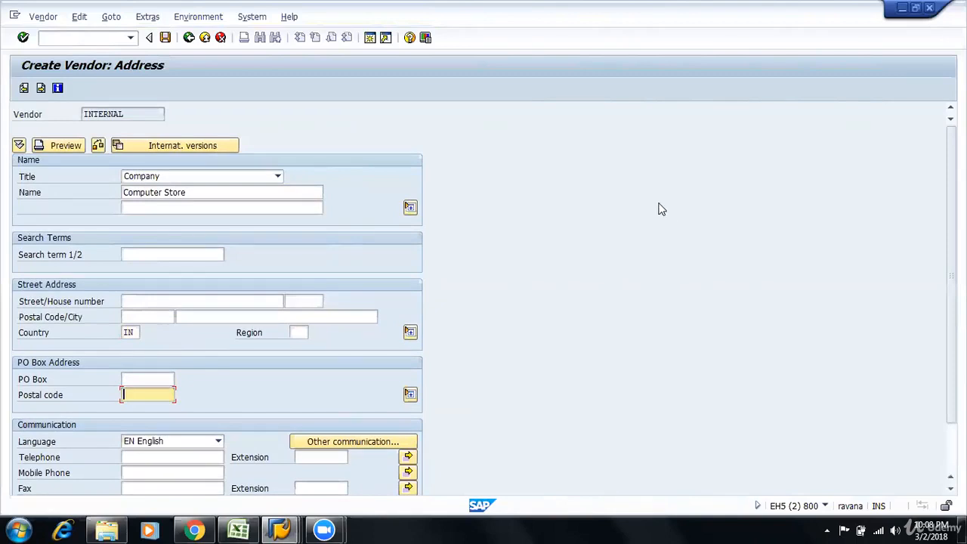
{"action": "scroll", "coordinate": [655, 202], "scroll_direction": "down", "scroll_amount": 2}
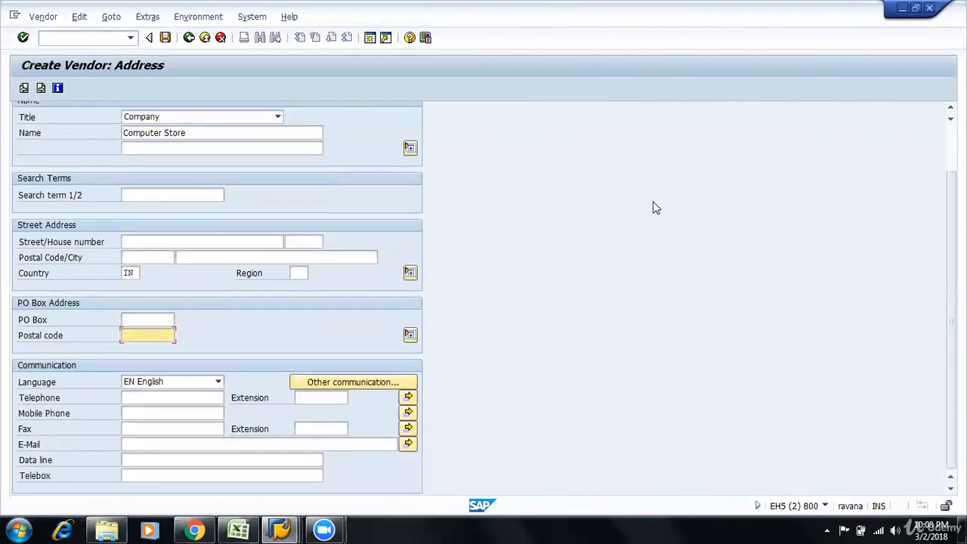
{"action": "scroll", "coordinate": [630, 195], "scroll_direction": "up", "scroll_amount": 2}
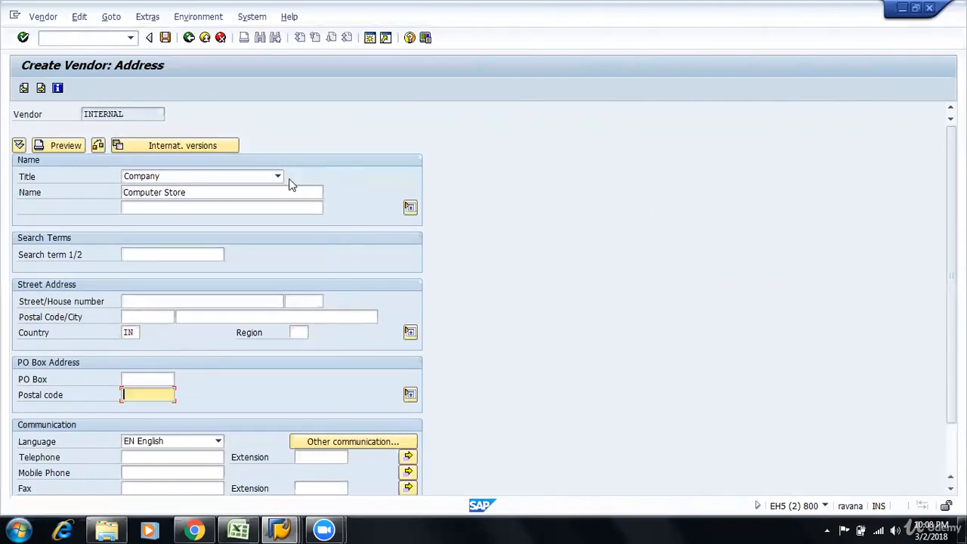
Continue past the Control, Payment transactions and Contact persons screens without entries to the company code's accounting information
{"action": "left_click", "coordinate": [41, 89]}
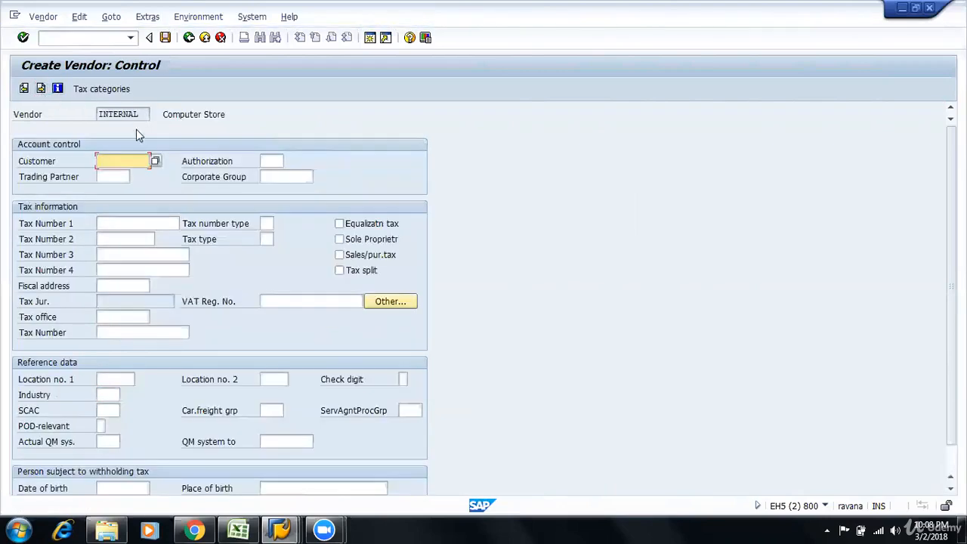
{"action": "scroll", "coordinate": [165, 170], "scroll_direction": "down", "scroll_amount": 1}
{"action": "scroll", "coordinate": [167, 177], "scroll_direction": "up", "scroll_amount": 1}
{"action": "left_click", "coordinate": [41, 89]}
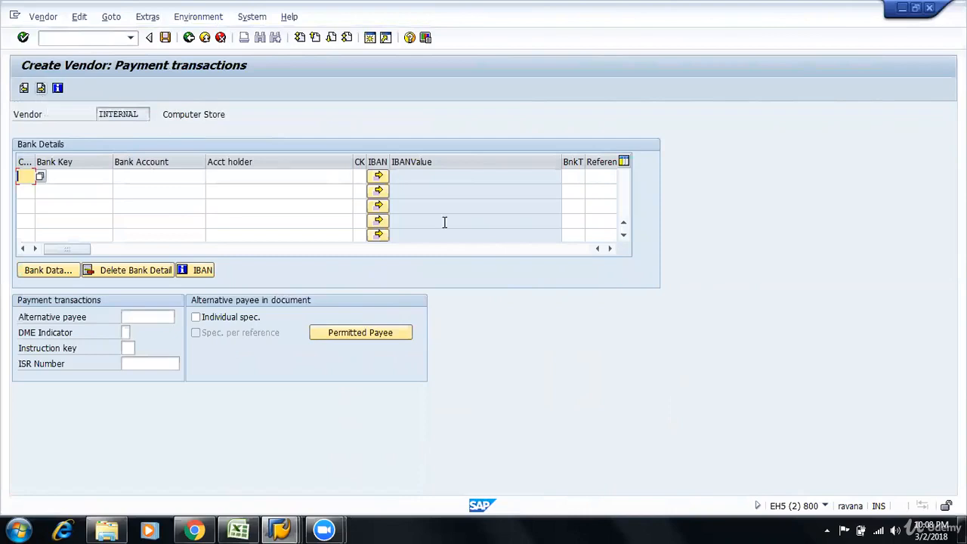
{"action": "key", "text": "Return"}
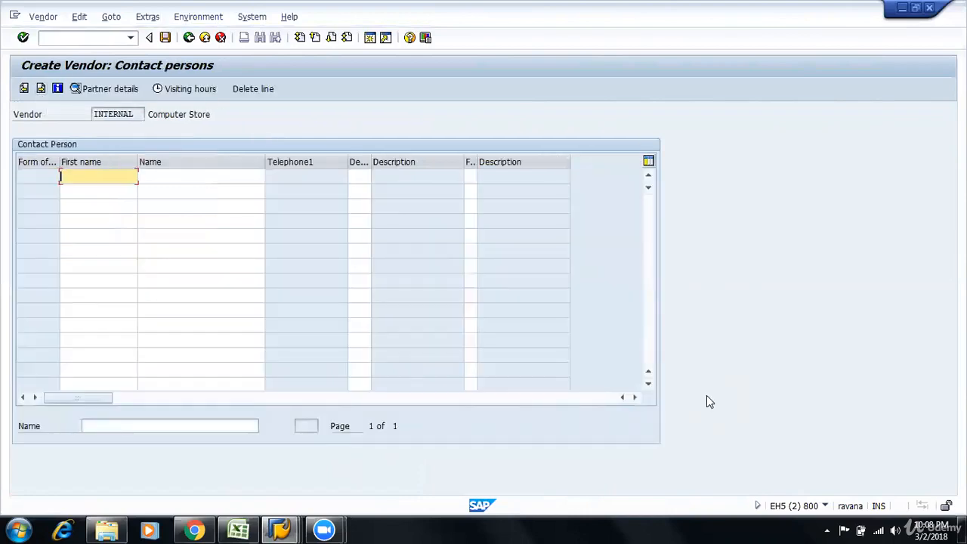
{"action": "left_click", "coordinate": [23, 38]}
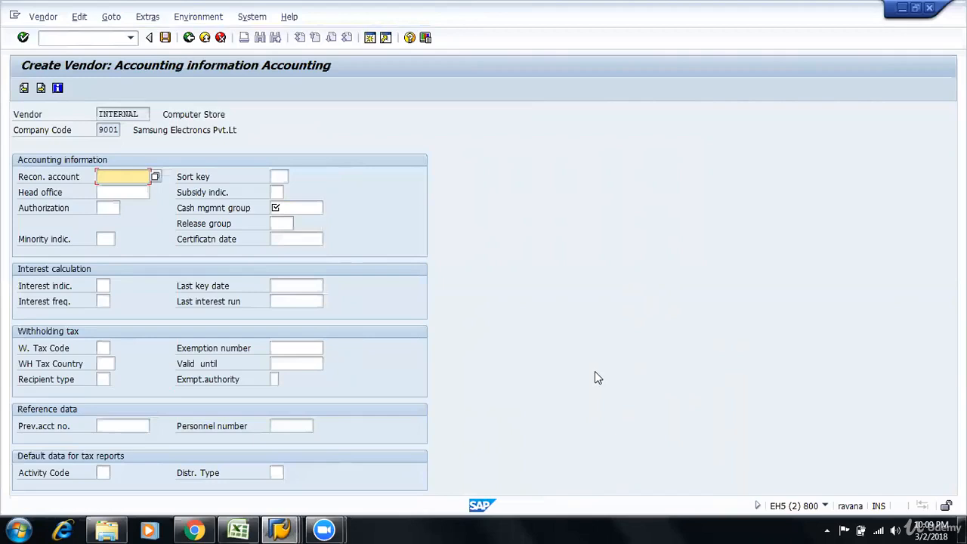
Examine the Recon. account and Head office fields and try to continue with the reconciliation account left empty
{"action": "left_click", "coordinate": [108, 190]}
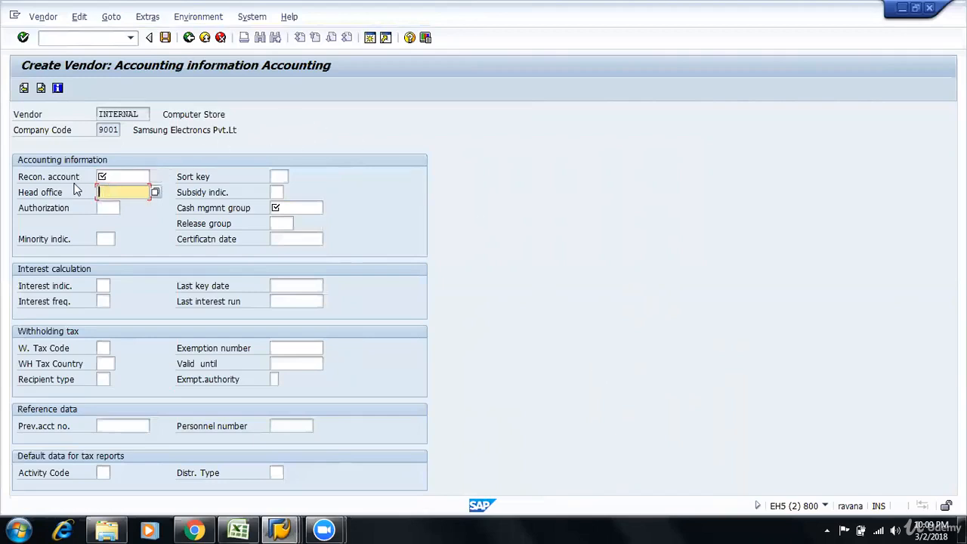
{"action": "left_click", "coordinate": [27, 181]}
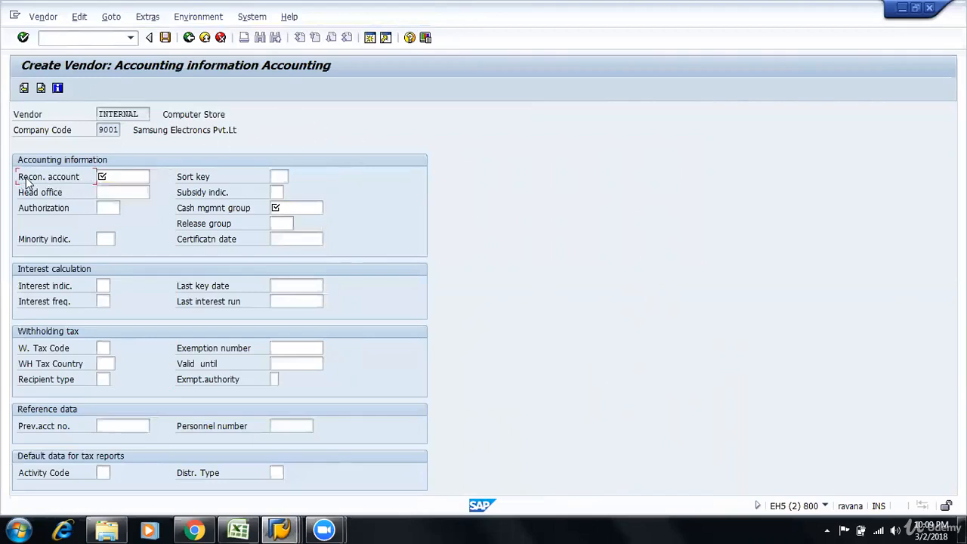
{"action": "left_click", "coordinate": [120, 176]}
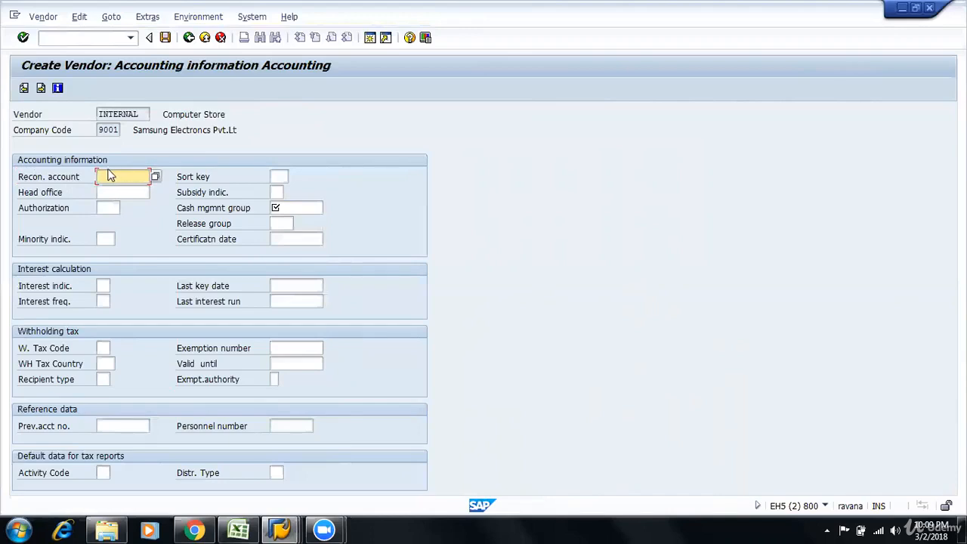
{"action": "left_click", "coordinate": [23, 177]}
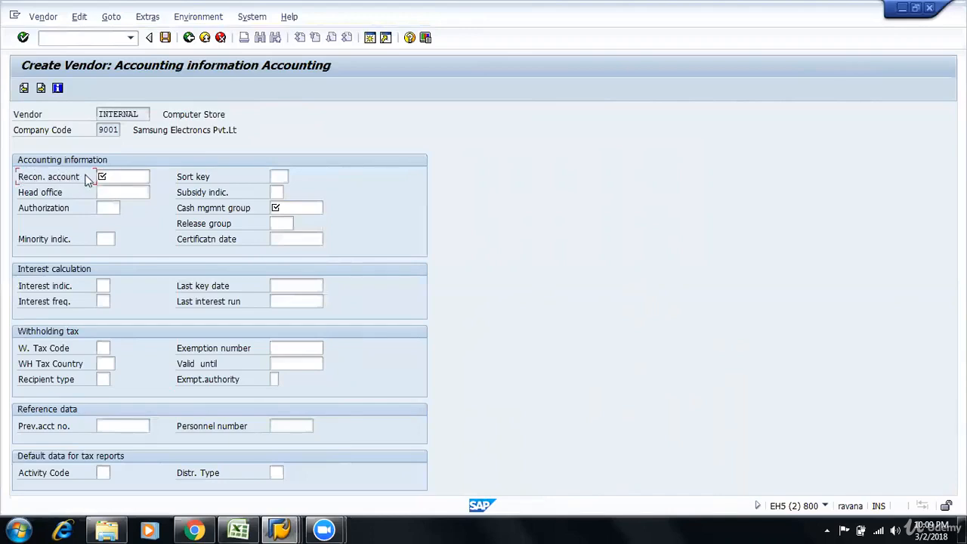
{"action": "left_click", "coordinate": [125, 178]}
{"action": "key", "text": "Return"}
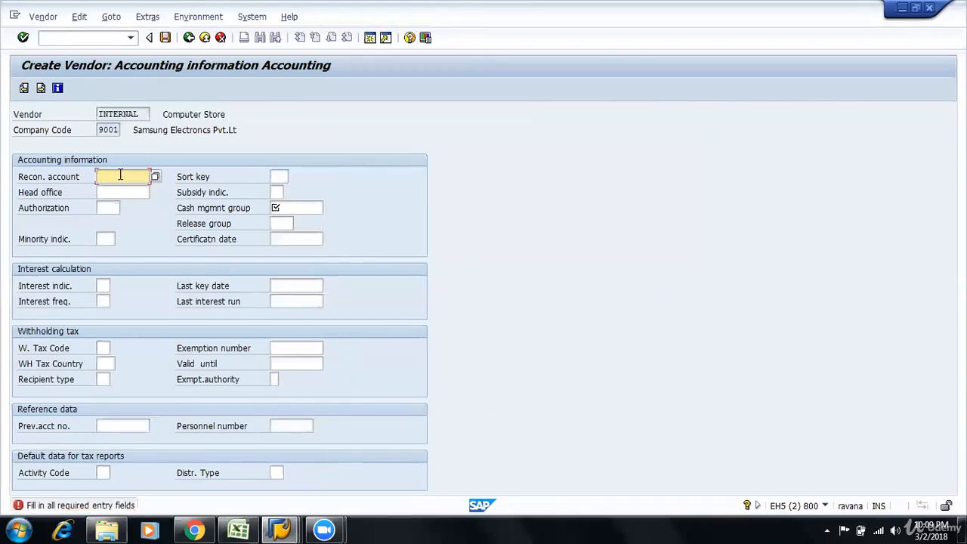
{"action": "left_click", "coordinate": [111, 193]}
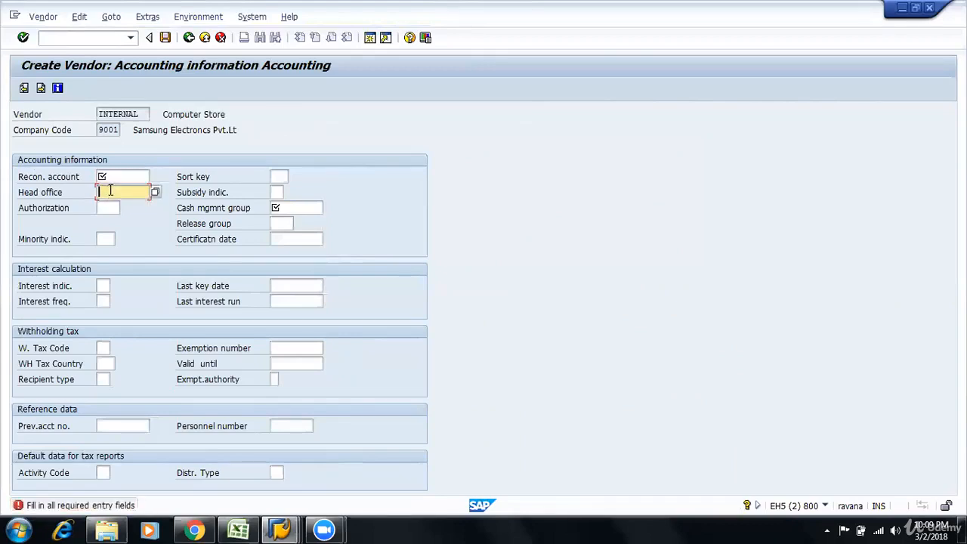
{"action": "left_click", "coordinate": [110, 175]}
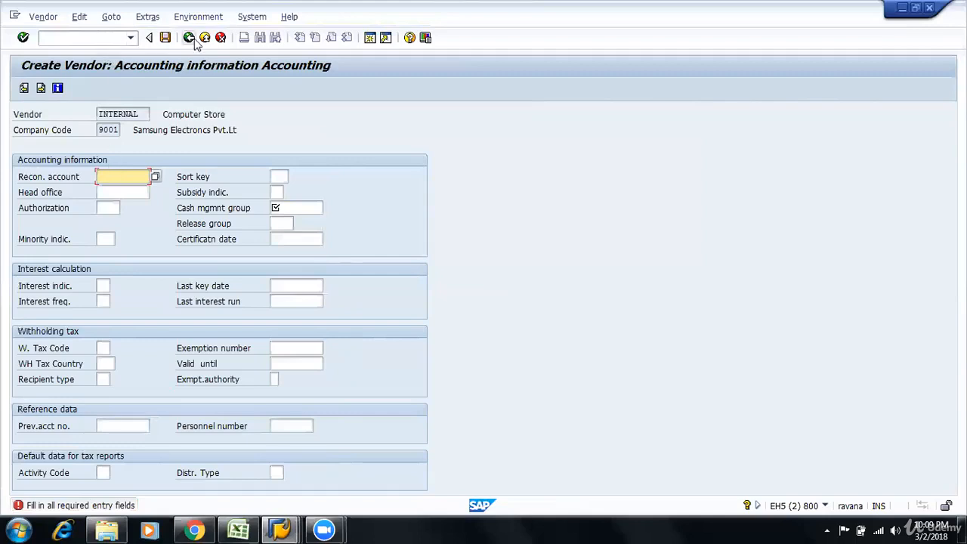
Open central G/L account maintenance (FS00) in a new session
{"action": "left_click", "coordinate": [76, 37]}
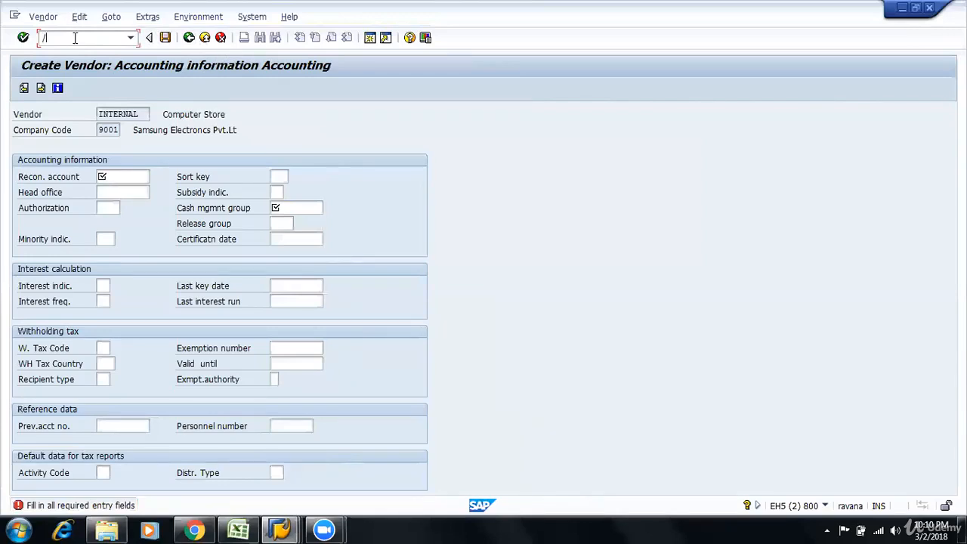
{"action": "type", "text": "/OFS00"}
{"action": "key", "text": "Return"}
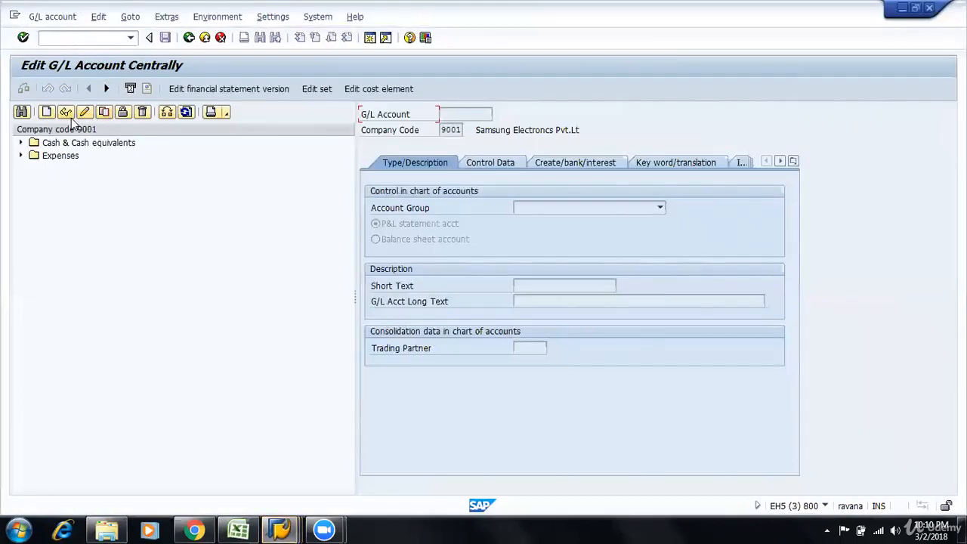
Look through the available account groups for G/L accounts without choosing one
{"action": "left_click", "coordinate": [45, 117]}
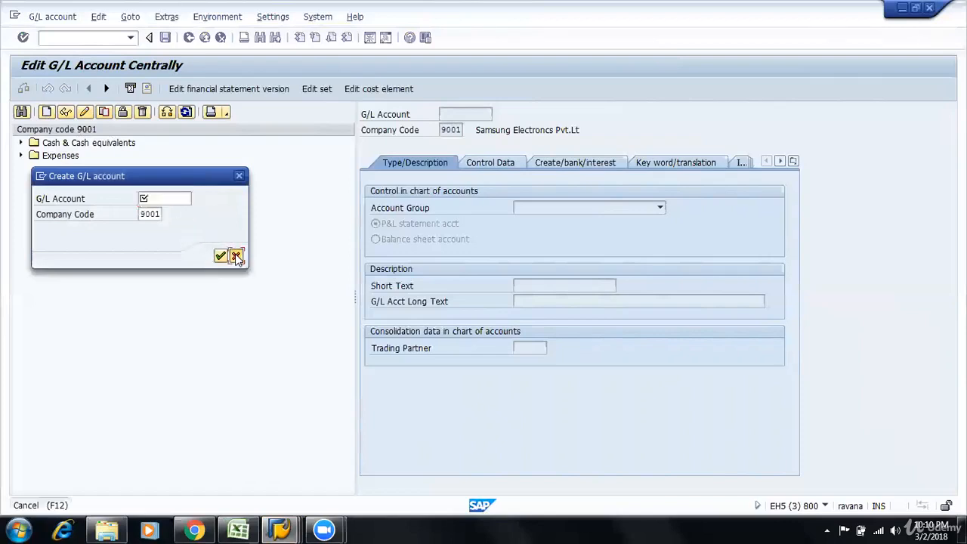
{"action": "left_click", "coordinate": [235, 256]}
{"action": "left_click", "coordinate": [566, 210]}
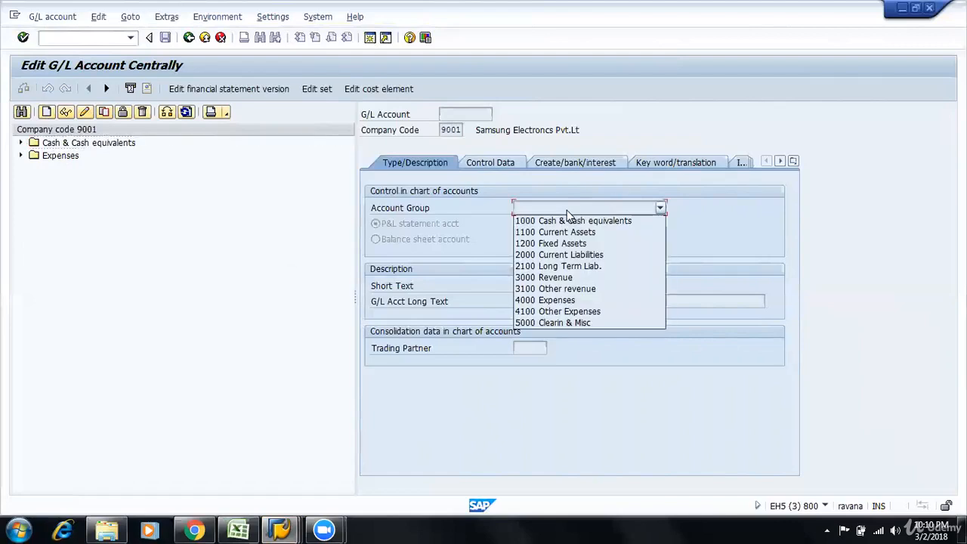
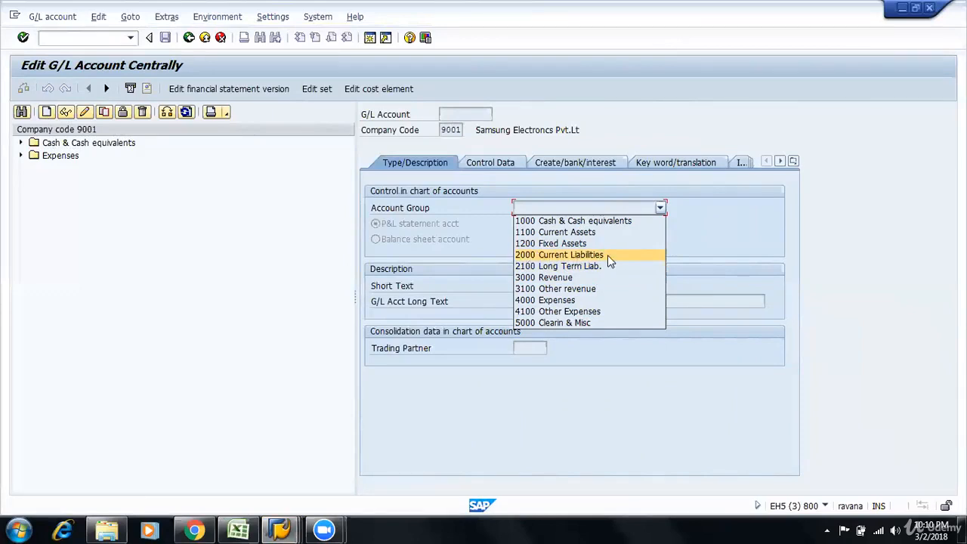
{"action": "key", "text": "Escape"}
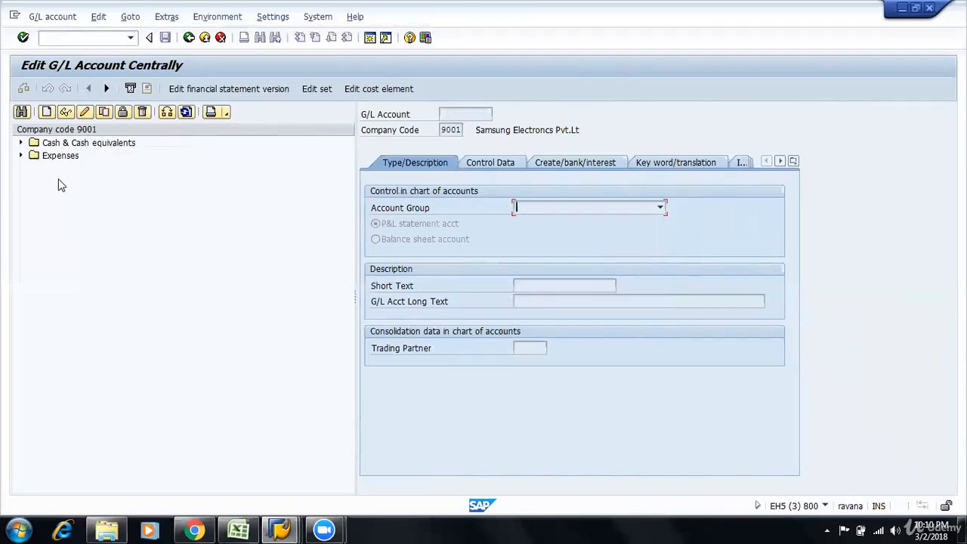
Start G/L account 200000 for company code 9001 as a balance sheet account in account group 2000 Current Liabilities
{"action": "left_click", "coordinate": [46, 115]}
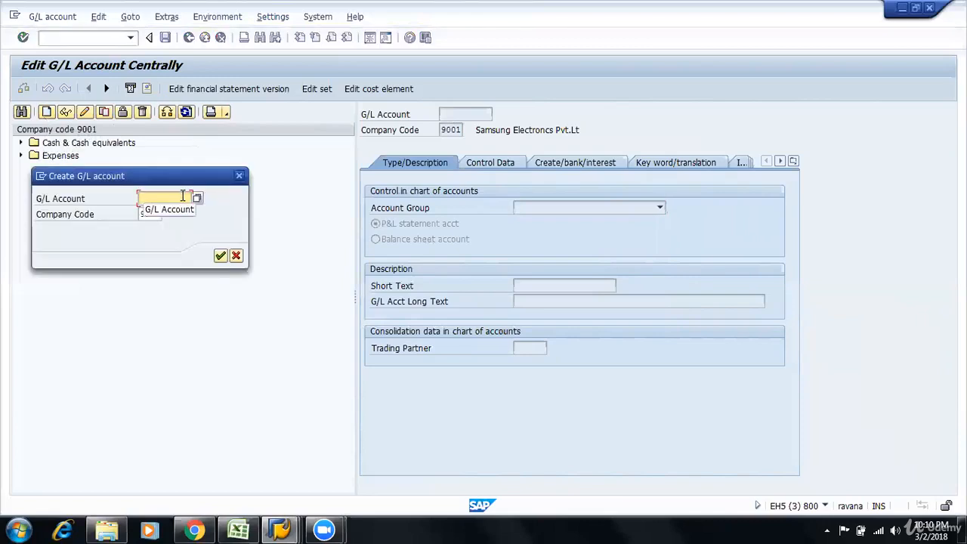
{"action": "type", "text": "200000"}
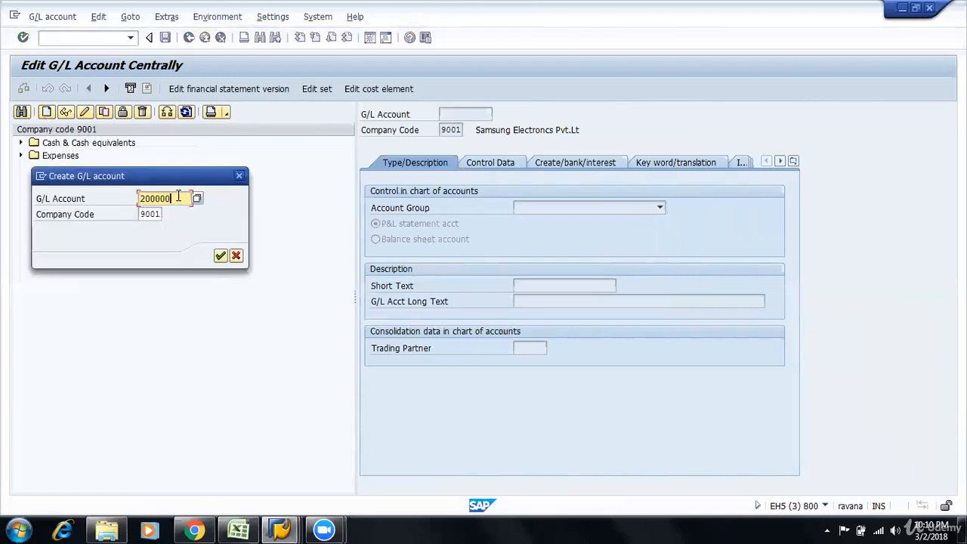
{"action": "key", "text": "Return"}
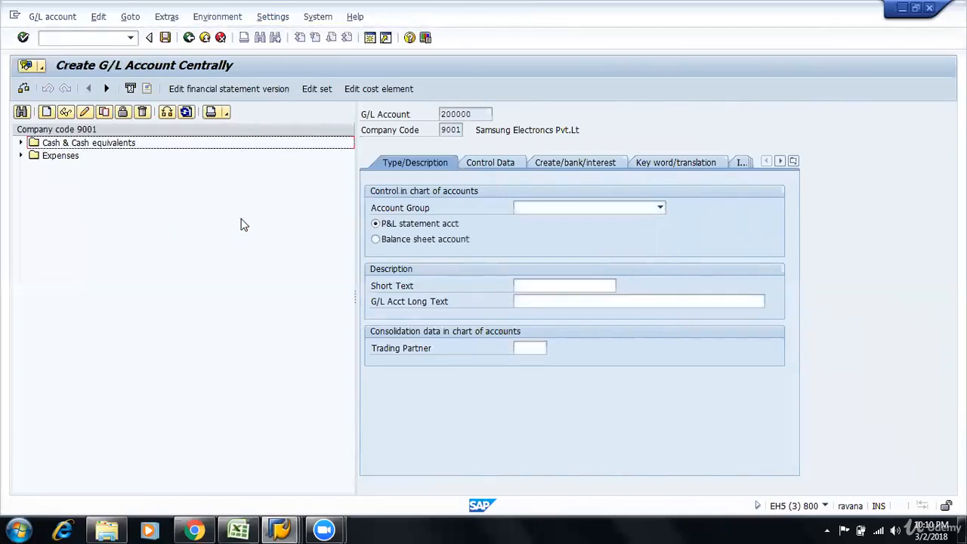
{"action": "left_click", "coordinate": [542, 208]}
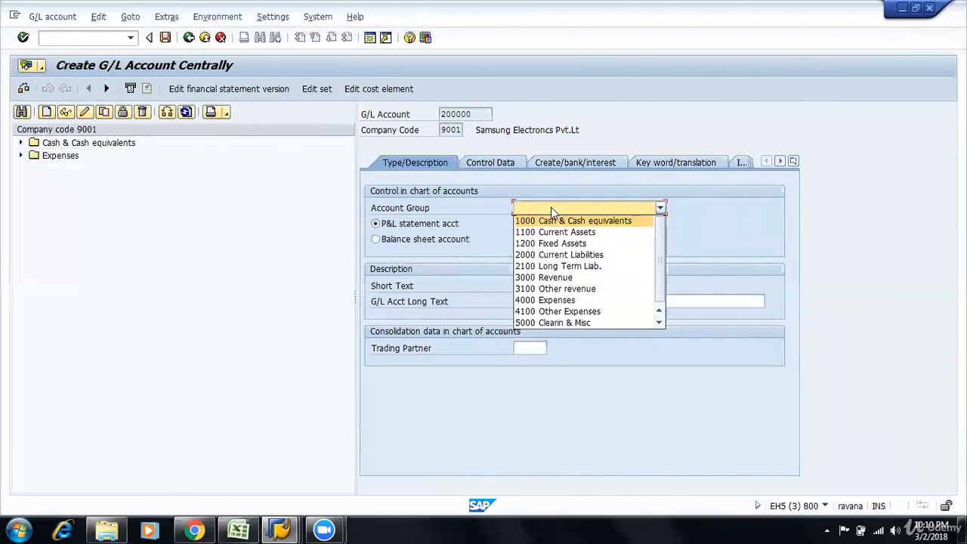
{"action": "left_click", "coordinate": [556, 259]}
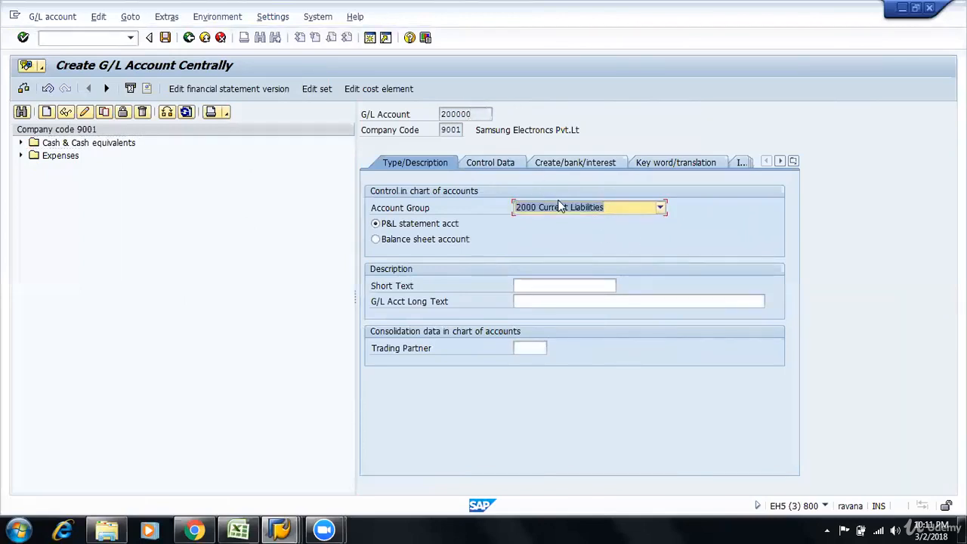
{"action": "left_click", "coordinate": [381, 239]}
Set the new G/L account's short text to "Vendor recon A/c"
{"action": "left_click", "coordinate": [542, 286]}
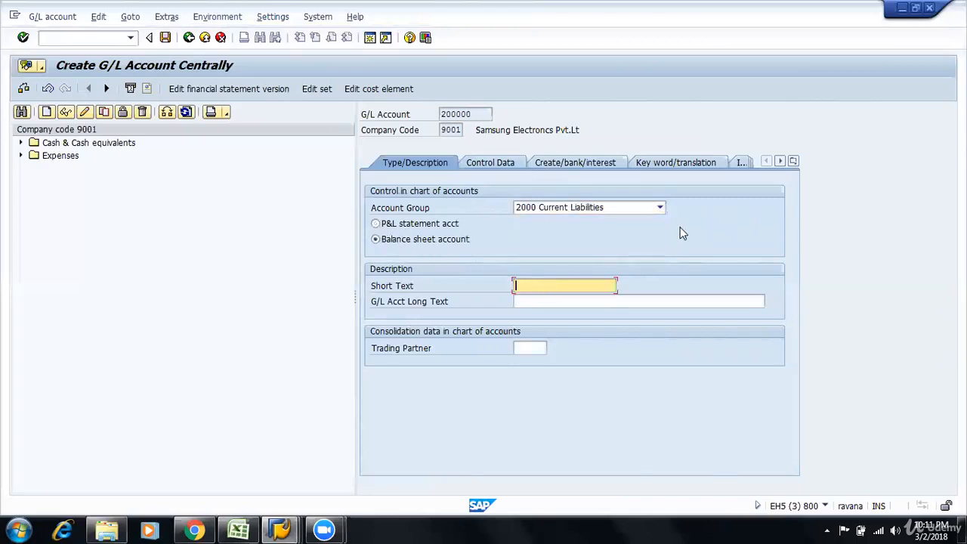
{"action": "type", "text": "Cash"}
{"action": "key", "text": "BackSpace"}
{"action": "key", "text": "BackSpace"}
{"action": "key", "text": "BackSpace"}
{"action": "key", "text": "BackSpace"}
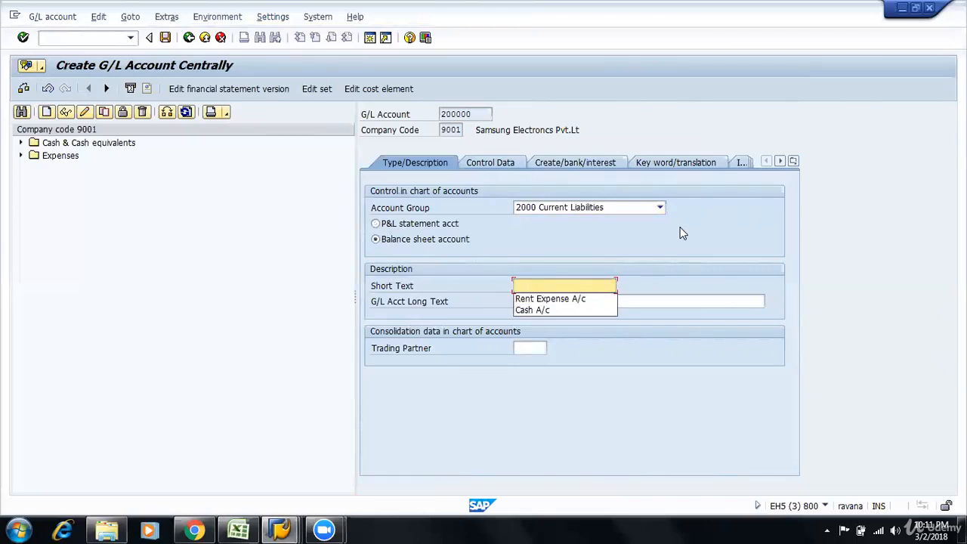
{"action": "type", "text": "Vendor"}
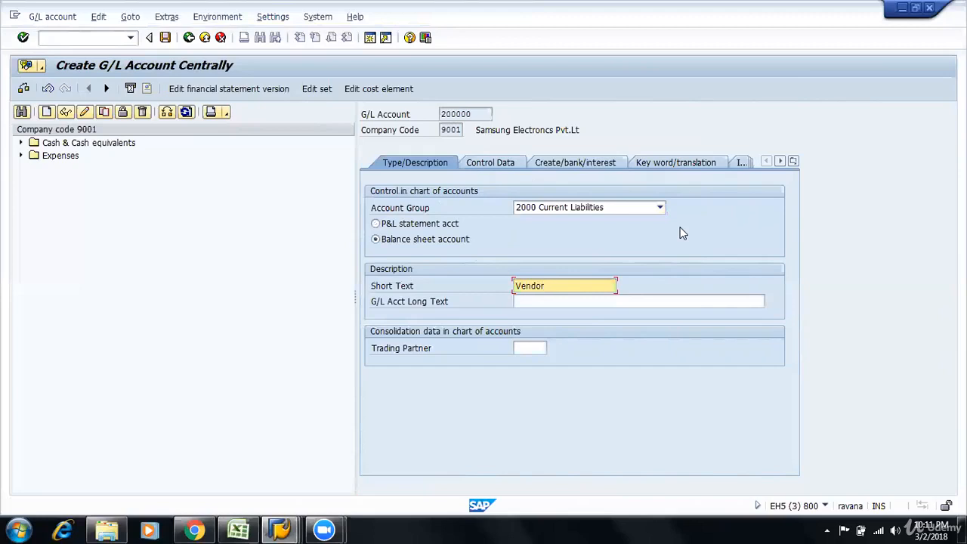
{"action": "type", "text": " recon A/c"}
{"action": "key", "text": "Tab"}
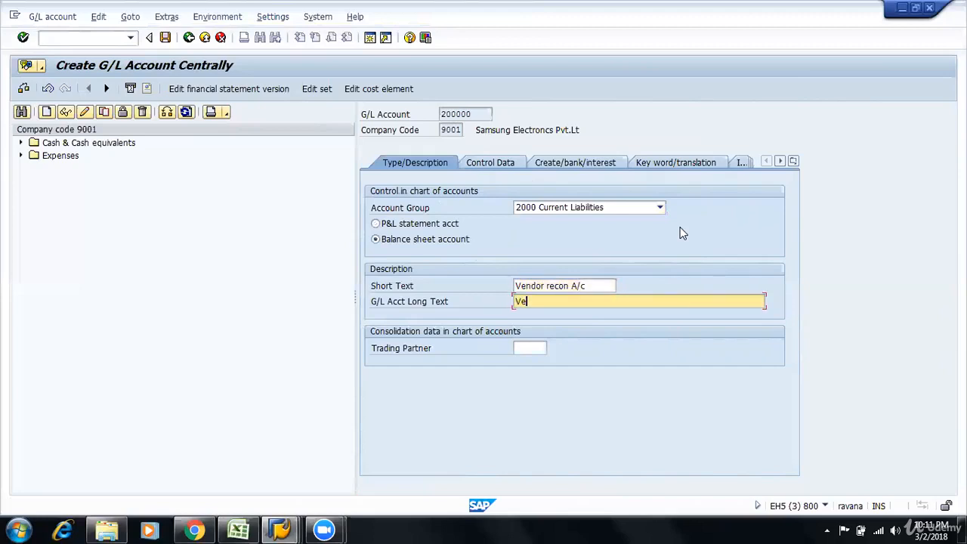
Set the G/L account's long text to "Vendor Reconciliation Account" and activate line item display in its control data
{"action": "type", "text": "Vendor Reconciliation Account"}
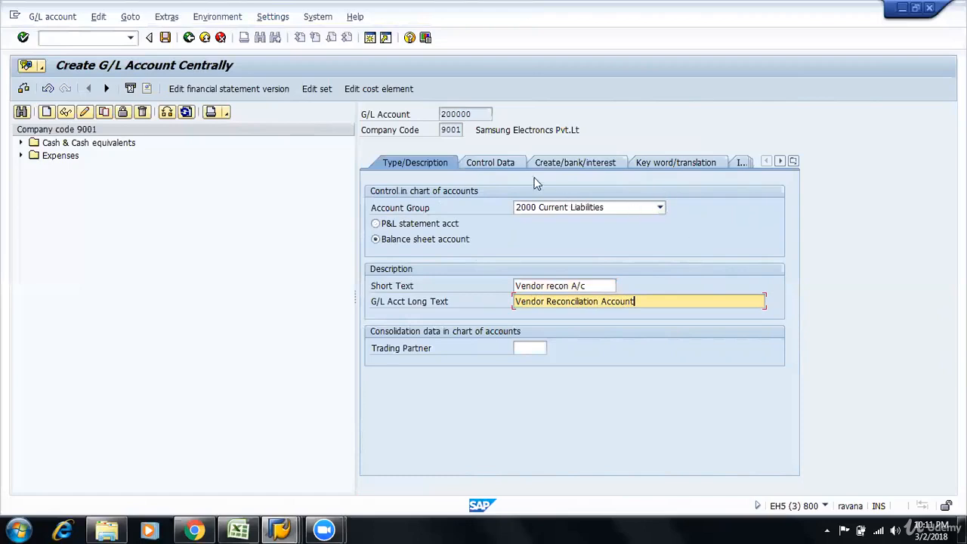
{"action": "left_click", "coordinate": [506, 166]}
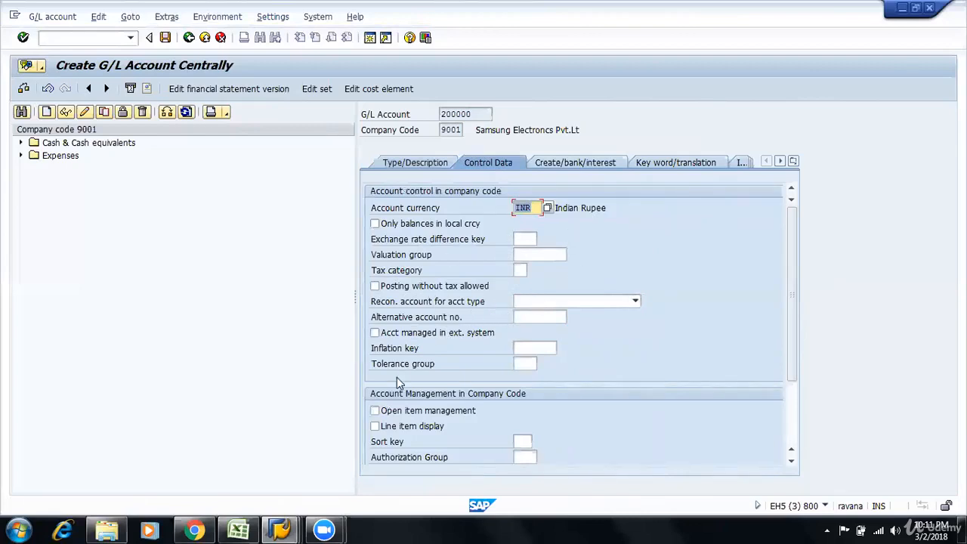
{"action": "left_click", "coordinate": [392, 426]}
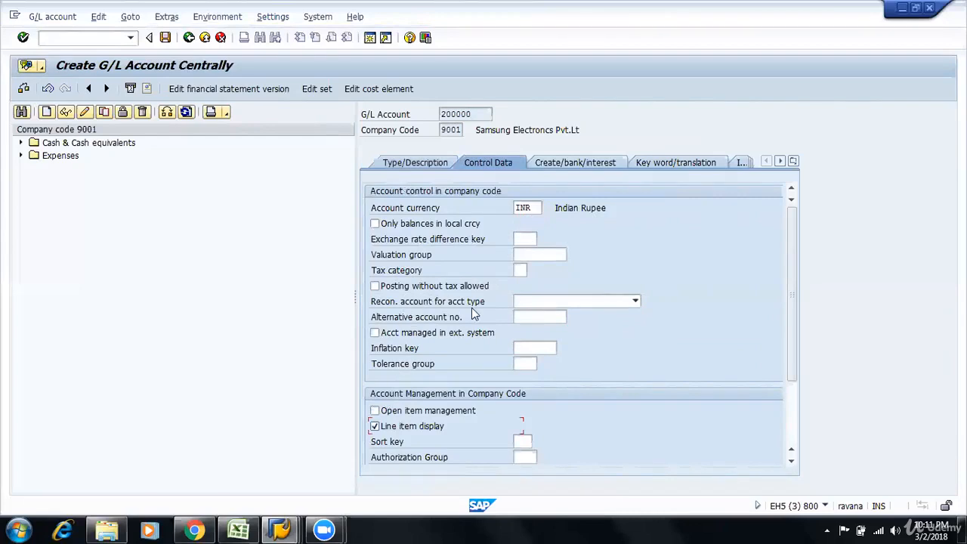
Make G/L account 200000 a reconciliation account for account type K Vendors
{"action": "left_click", "coordinate": [416, 299]}
{"action": "left_click", "coordinate": [602, 302]}
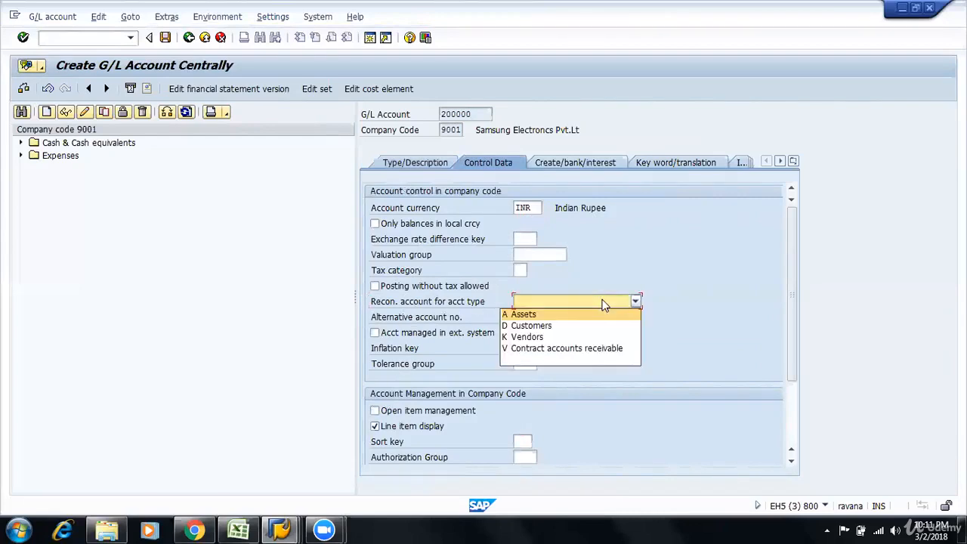
{"action": "left_click", "coordinate": [556, 337]}
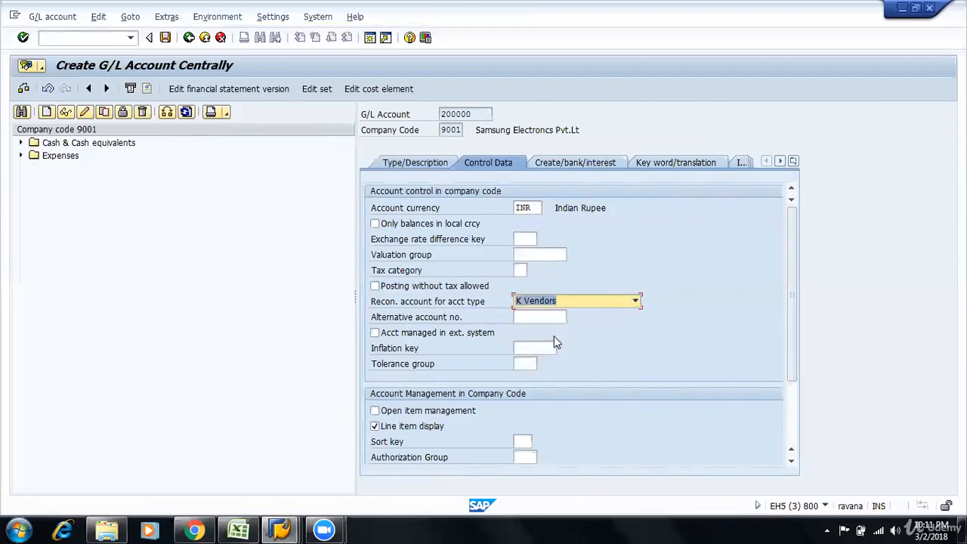
{"action": "left_click", "coordinate": [391, 304]}
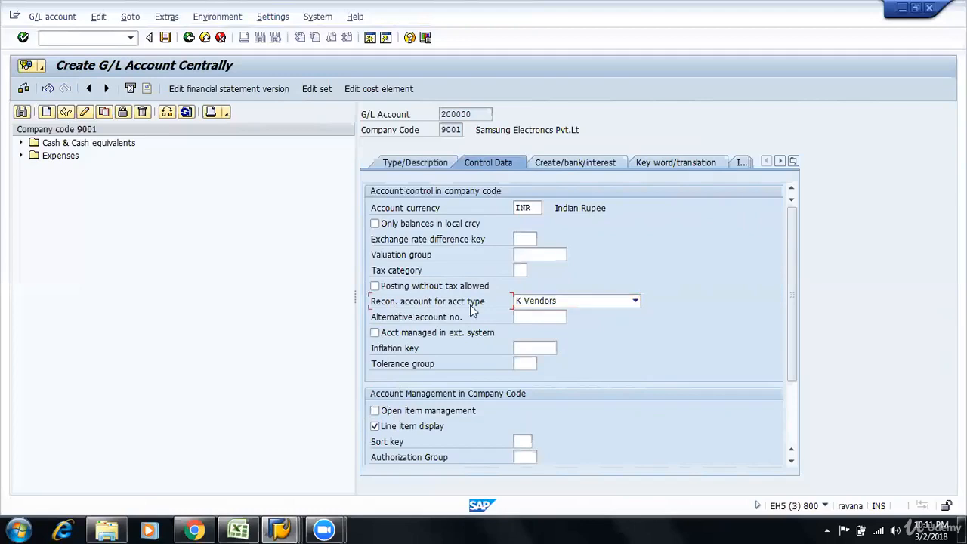
{"action": "left_click", "coordinate": [571, 306]}
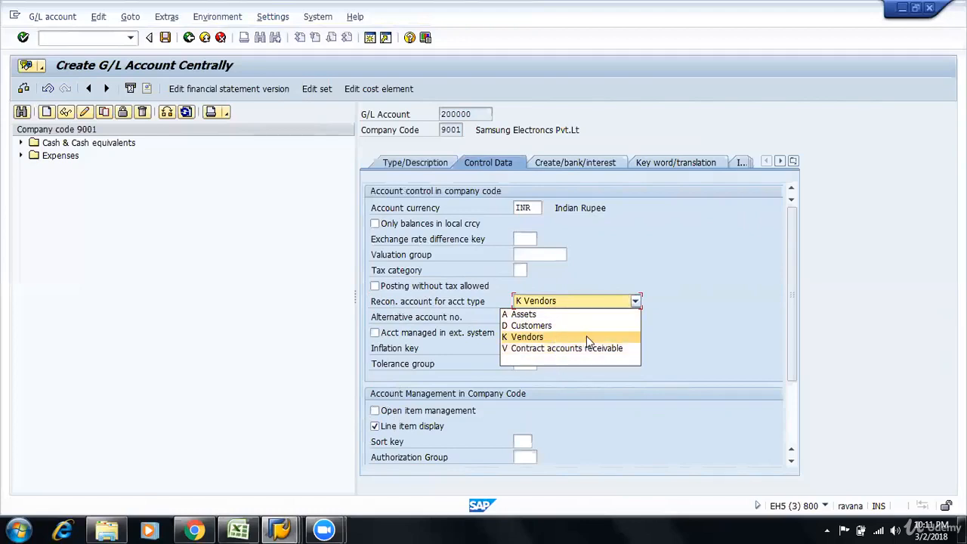
{"action": "left_click", "coordinate": [586, 336]}
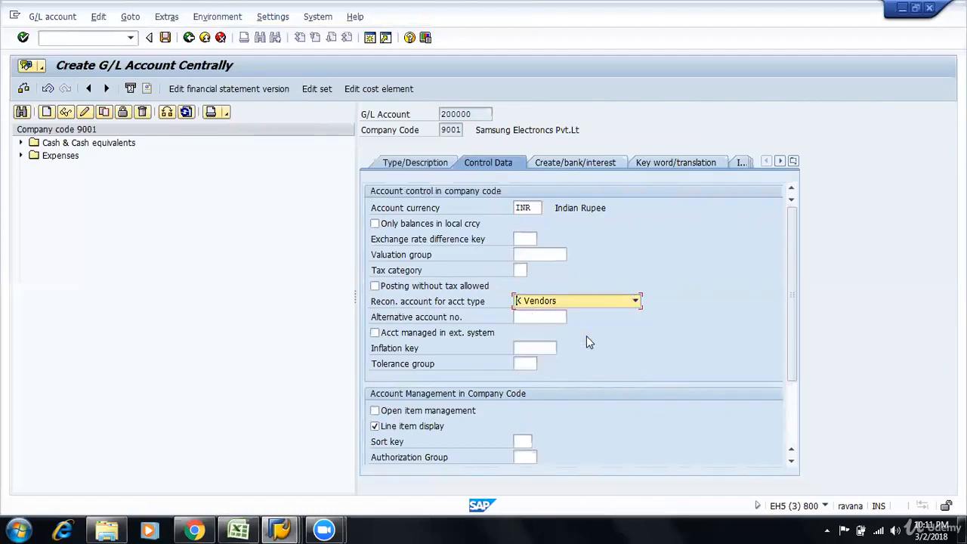
Assign field status group G001 to G/L account 200000 and save the account
{"action": "left_click", "coordinate": [554, 163]}
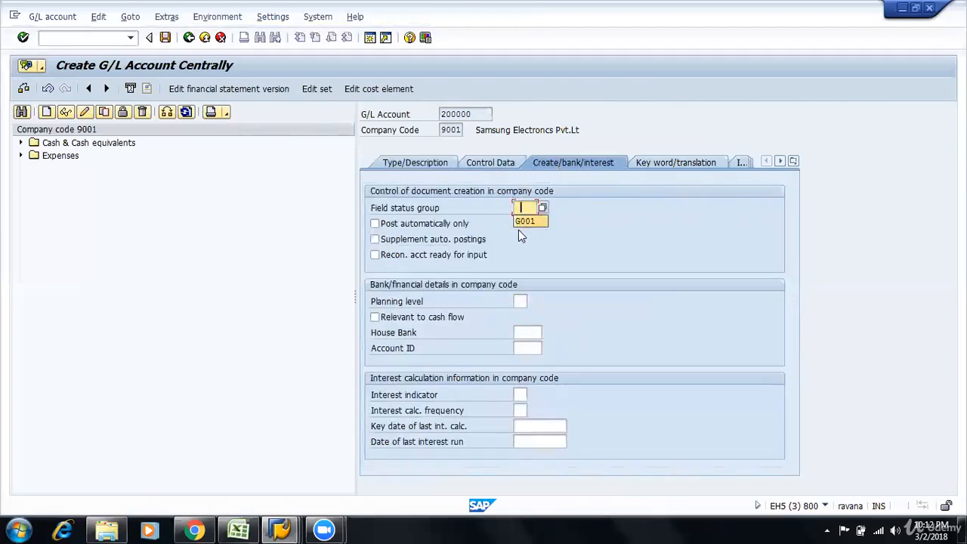
{"action": "left_click", "coordinate": [521, 227]}
{"action": "left_click", "coordinate": [524, 220]}
{"action": "left_click", "coordinate": [164, 40]}
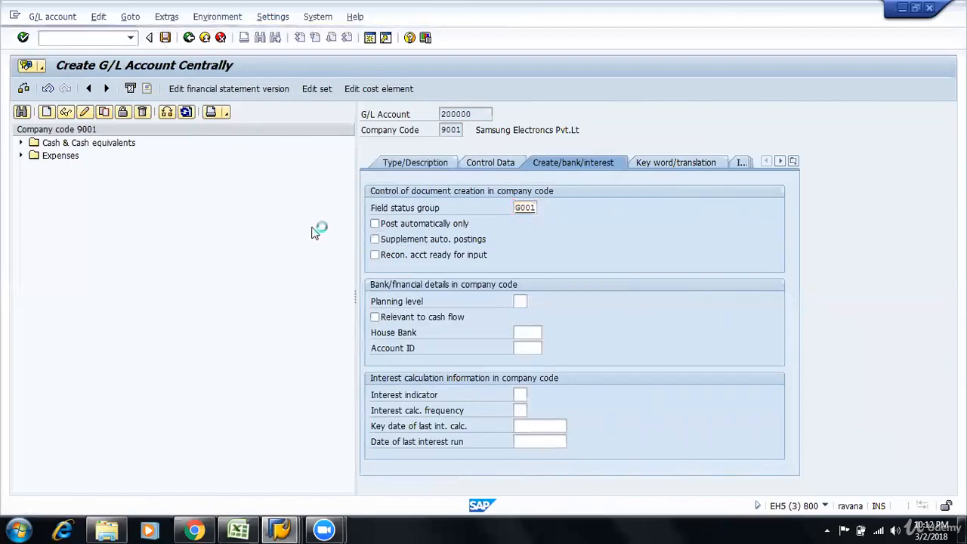
{"action": "left_click", "coordinate": [69, 272]}
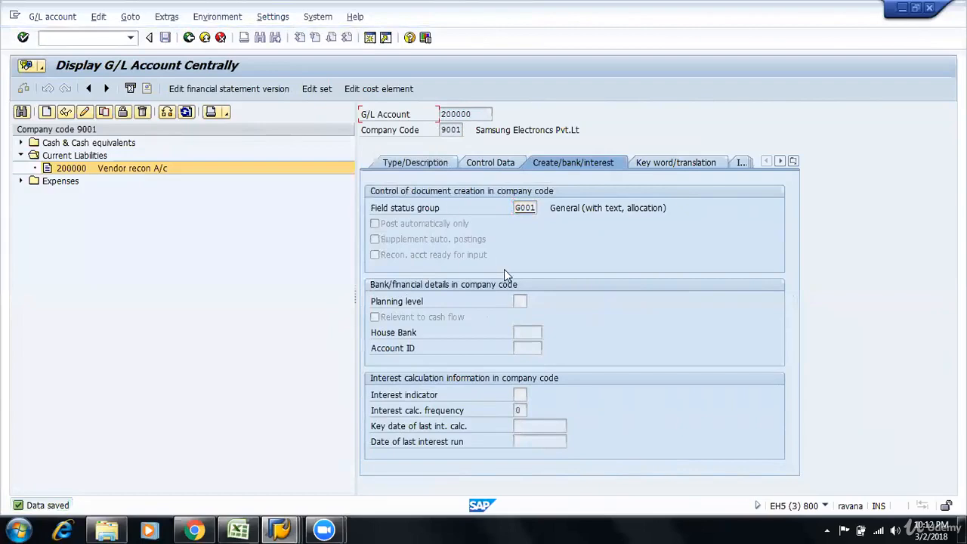
Check which reconciliation accounts the vendor can use against company code 9001's G/L accounts and account 200000's control data
{"action": "key", "text": "alt+Tab"}
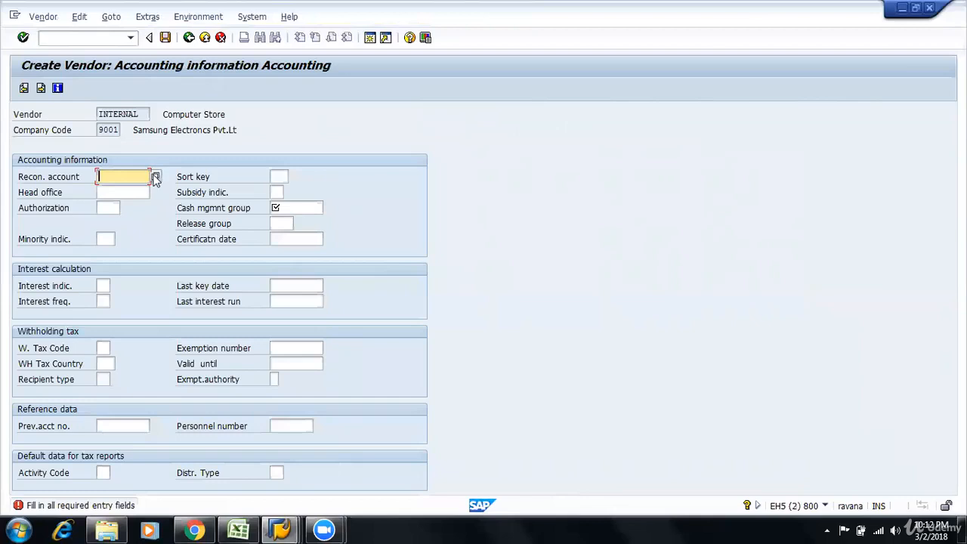
{"action": "left_click", "coordinate": [155, 178]}
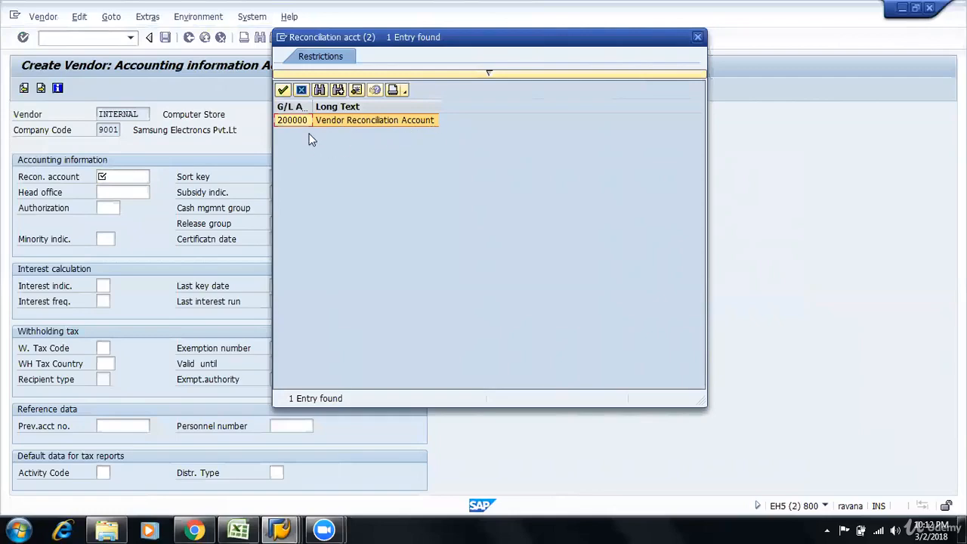
{"action": "left_click", "coordinate": [301, 88]}
{"action": "key", "text": "alt+Tab"}
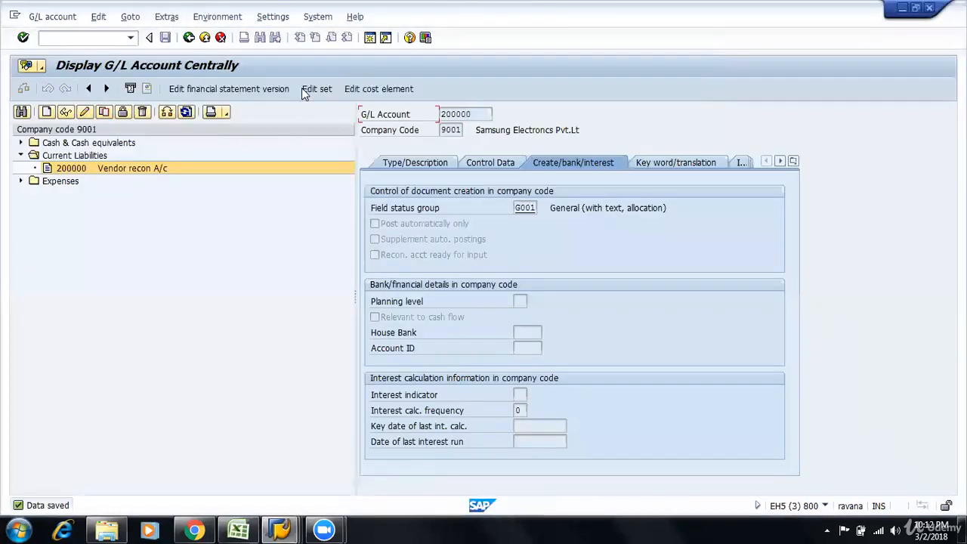
{"action": "left_click", "coordinate": [21, 142]}
{"action": "left_click", "coordinate": [21, 194]}
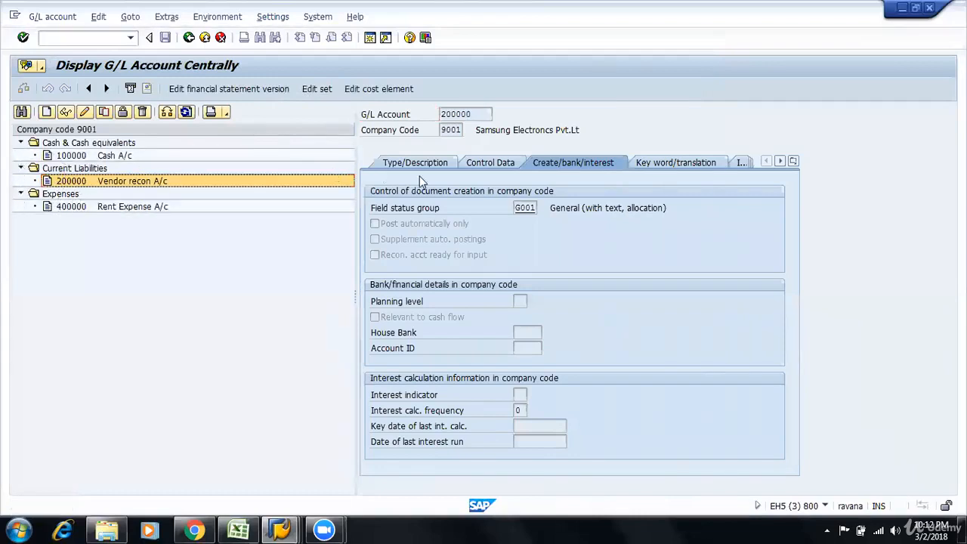
{"action": "left_click", "coordinate": [466, 164]}
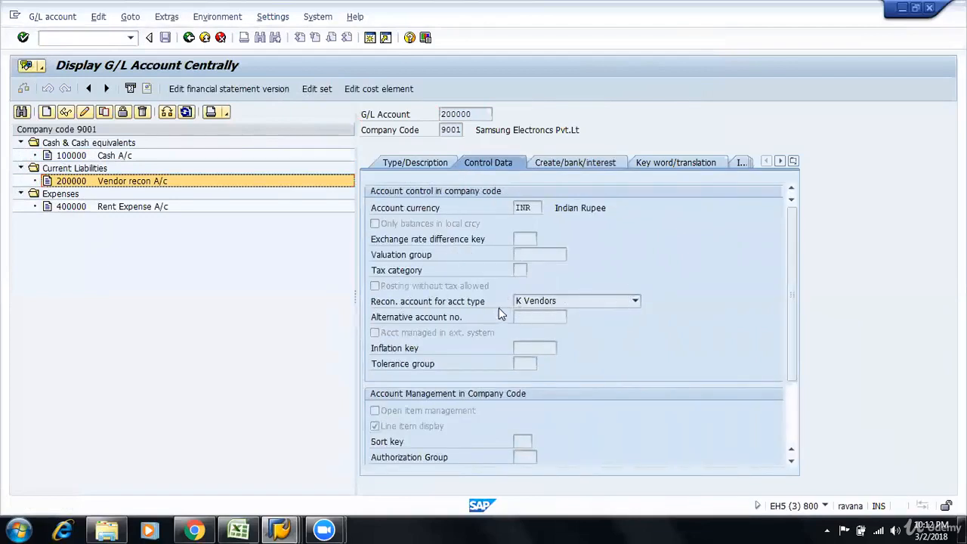
Return to the vendor's accounting information and assign Vendor Reconciliation Account 200000 as its reconciliation account
{"action": "key", "text": "alt+Tab"}
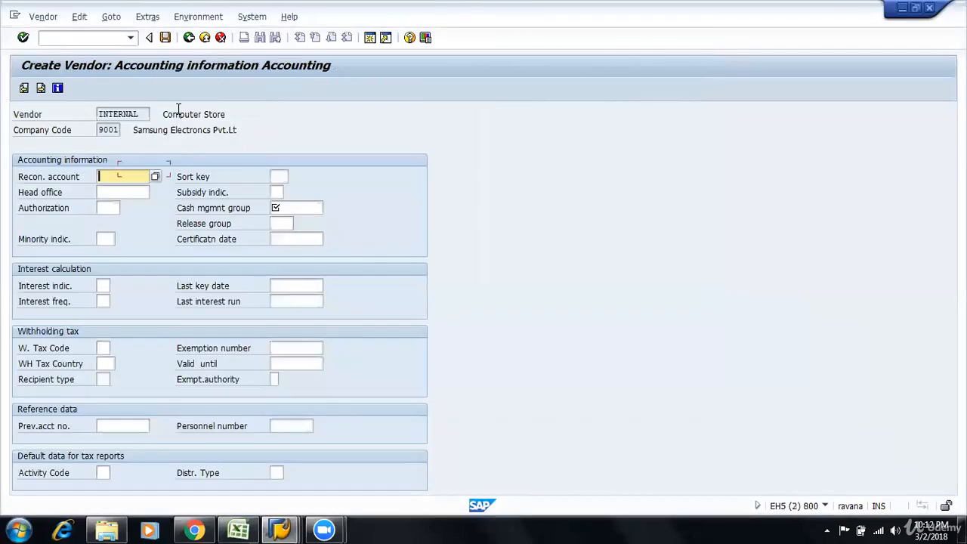
{"action": "left_click", "coordinate": [155, 176]}
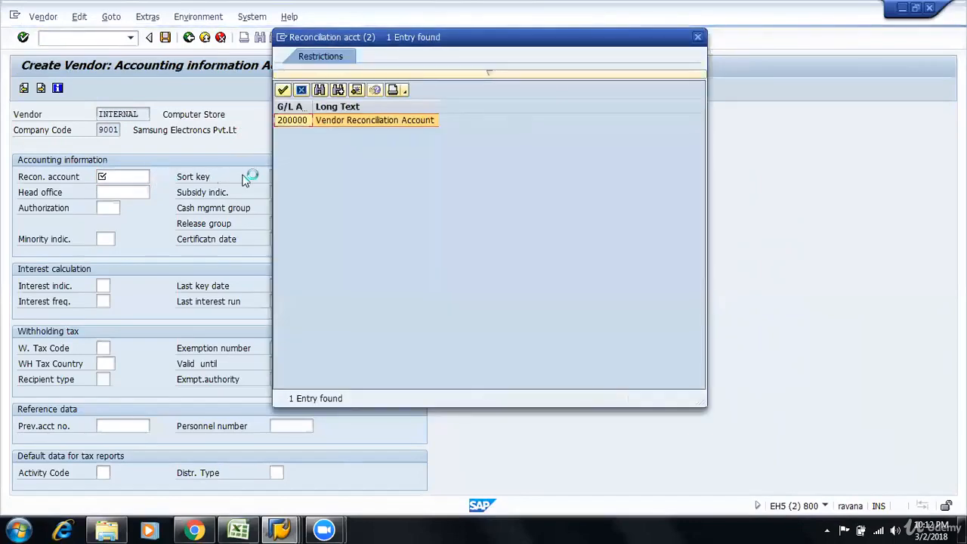
{"action": "double_click", "coordinate": [344, 121]}
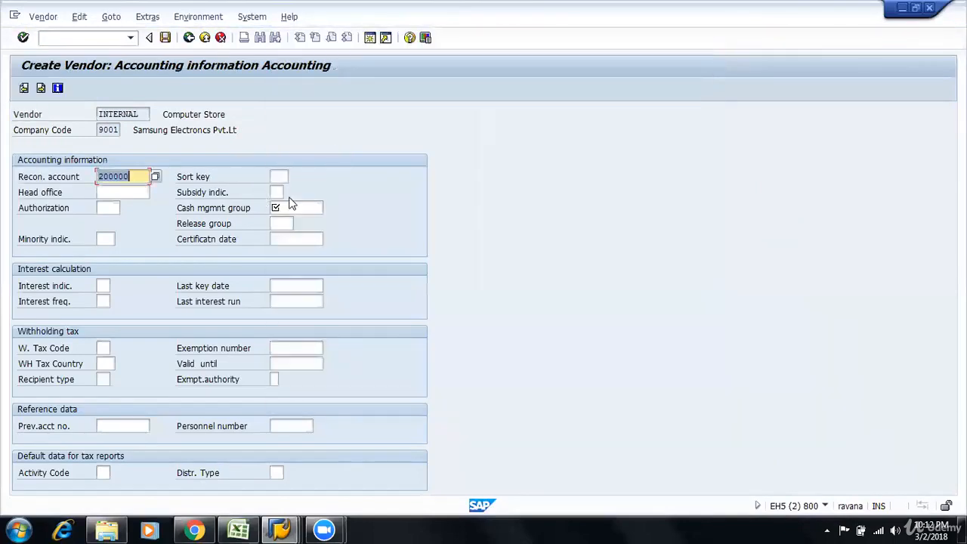
{"action": "left_click", "coordinate": [125, 176]}
{"action": "left_click", "coordinate": [121, 192]}
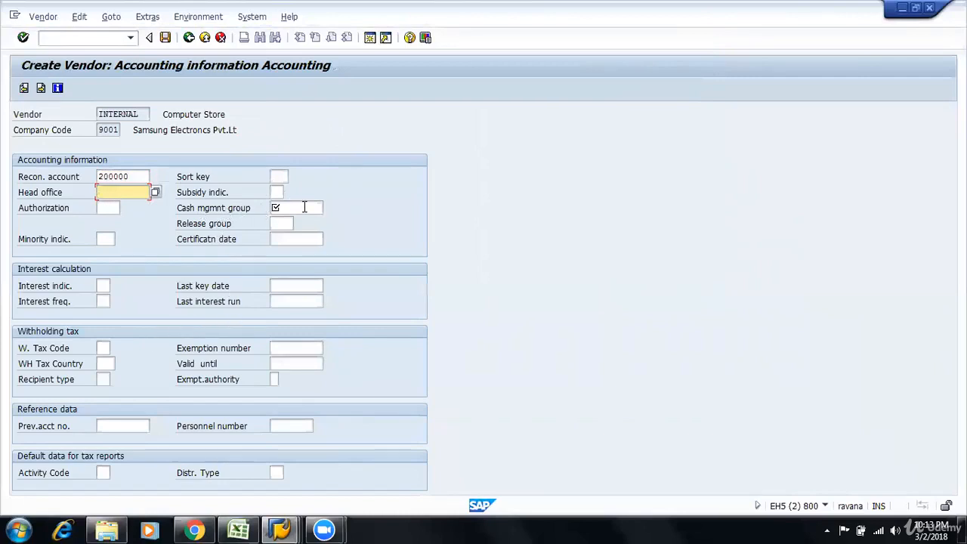
Set the vendor's cash management group to A1 (domestic payments) and validate the accounting information
{"action": "left_click", "coordinate": [304, 207]}
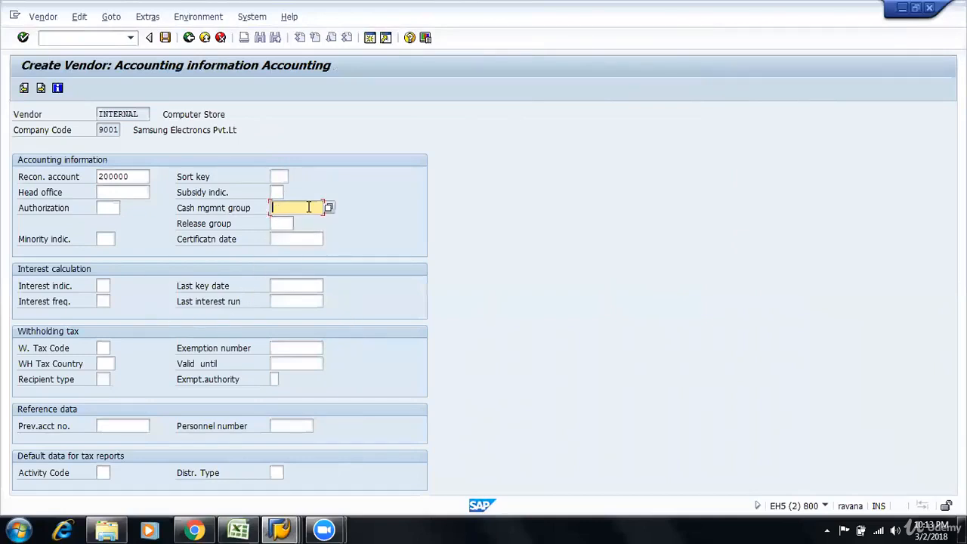
{"action": "left_click", "coordinate": [290, 221]}
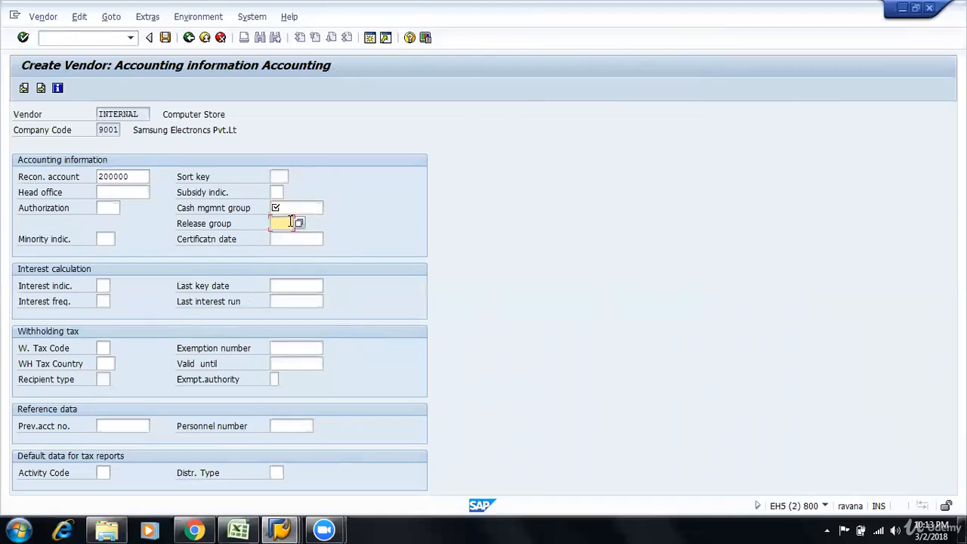
{"action": "left_click", "coordinate": [292, 207]}
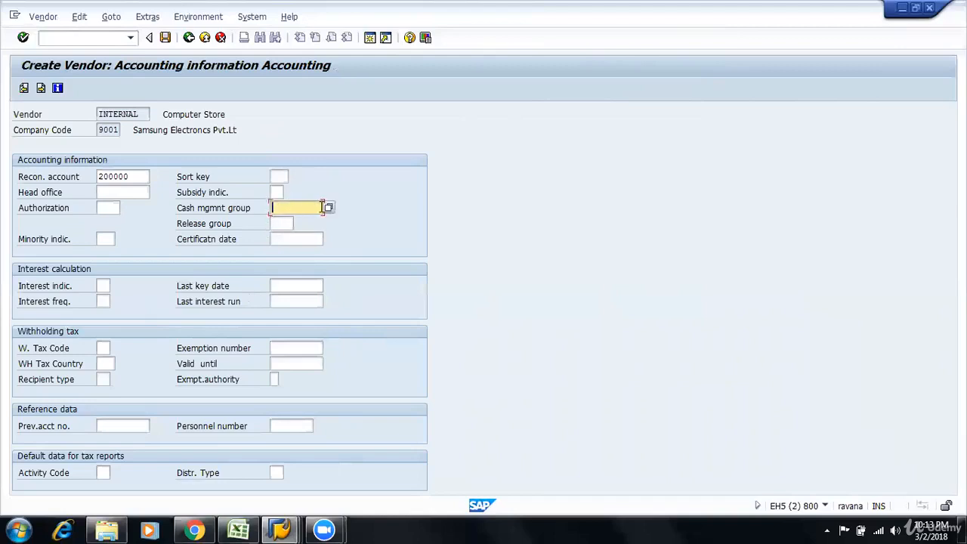
{"action": "left_click", "coordinate": [329, 208]}
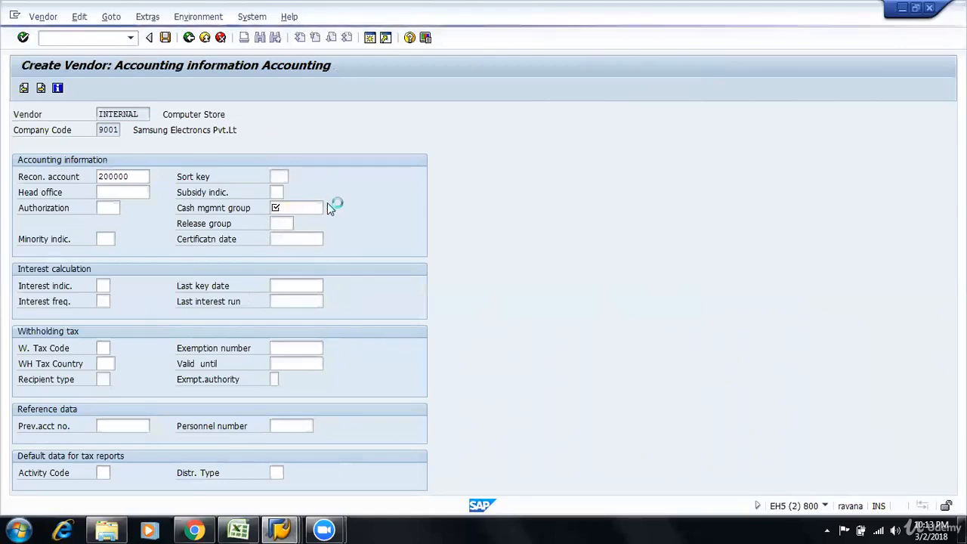
{"action": "double_click", "coordinate": [361, 173]}
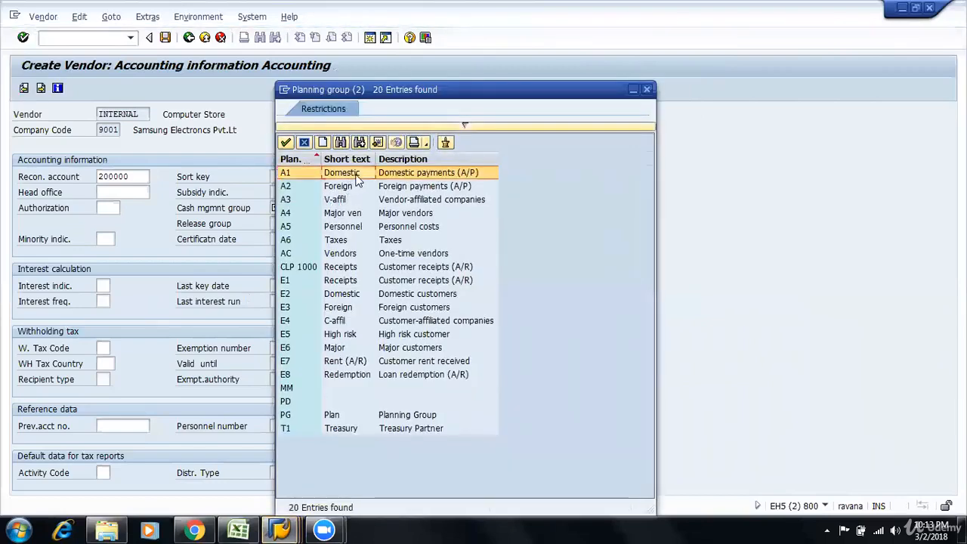
{"action": "left_click", "coordinate": [290, 205]}
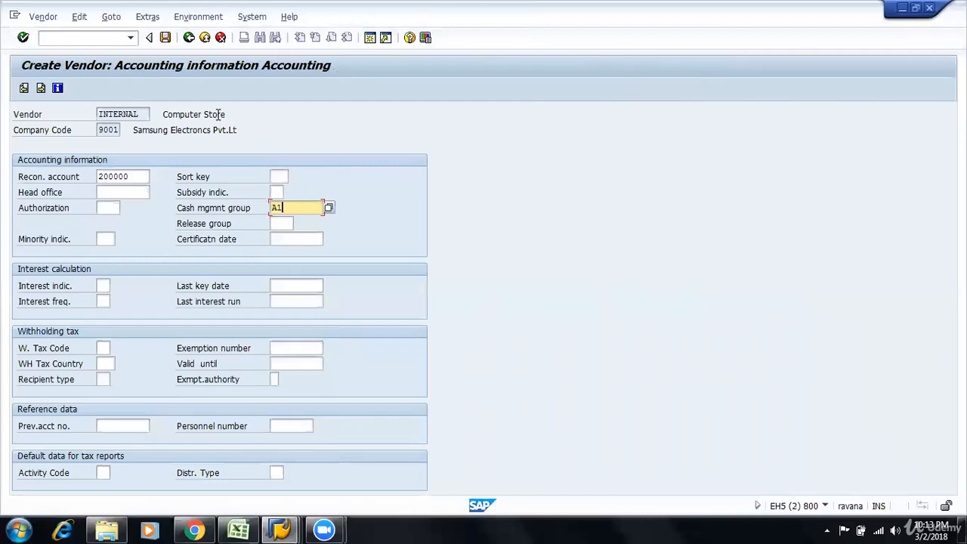
{"action": "key", "text": "Return"}
{"action": "key", "text": "Return"}
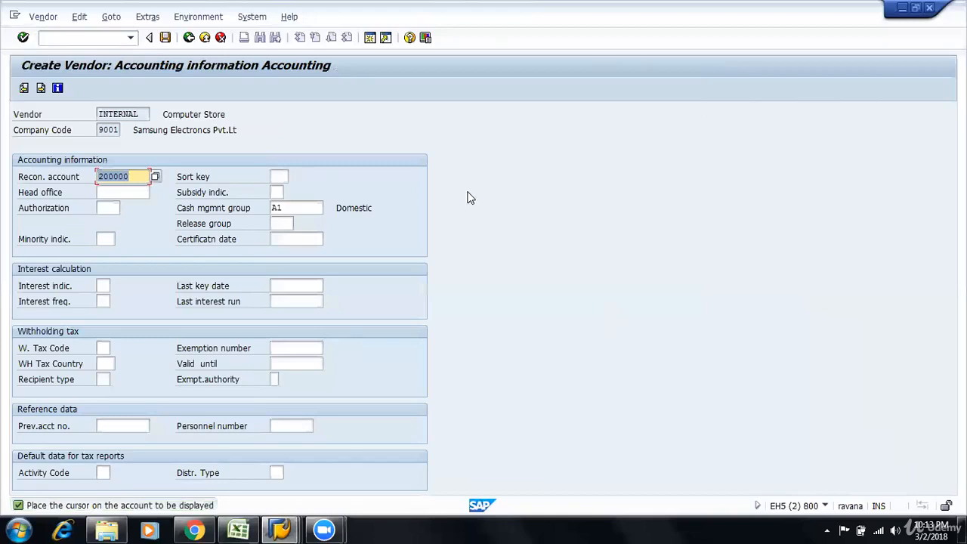
Go past the payment transactions and correspondence data without entries and save the new vendor
{"action": "left_click", "coordinate": [41, 89]}
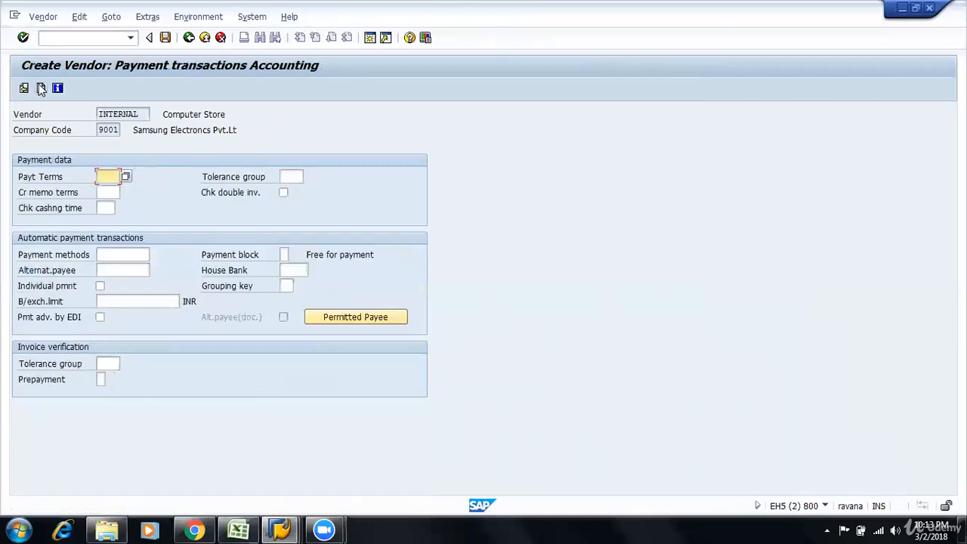
{"action": "left_click", "coordinate": [40, 87]}
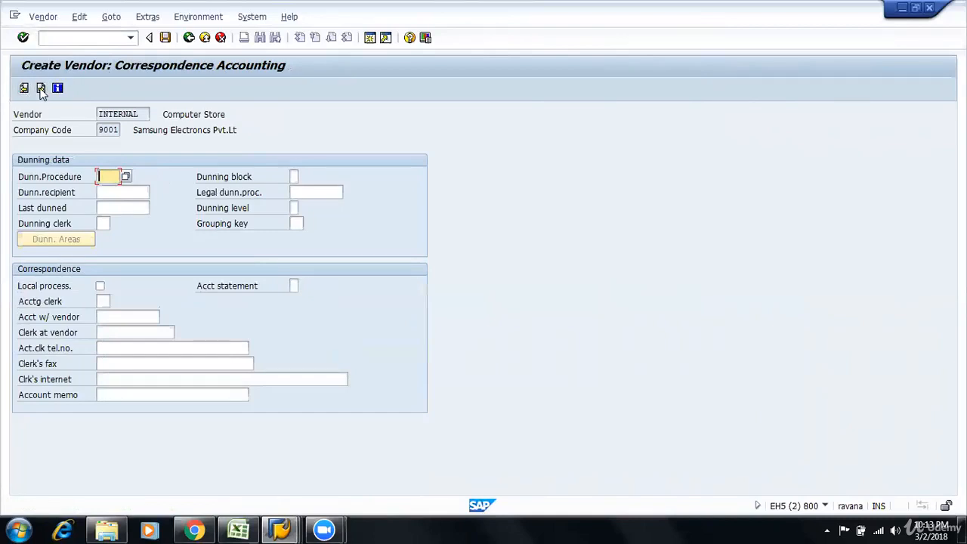
{"action": "left_click", "coordinate": [40, 88]}
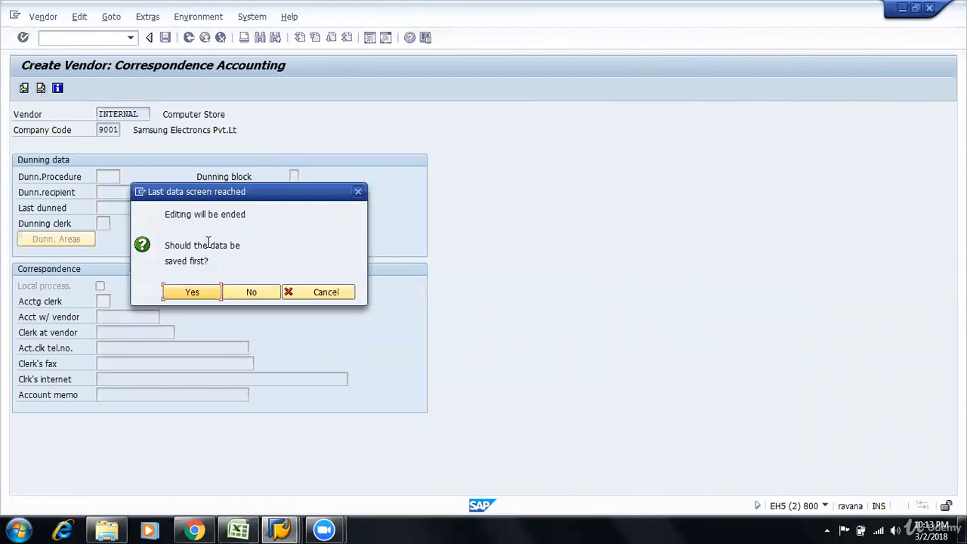
{"action": "left_click_drag", "start_coordinate": [175, 214], "coordinate": [248, 222]}
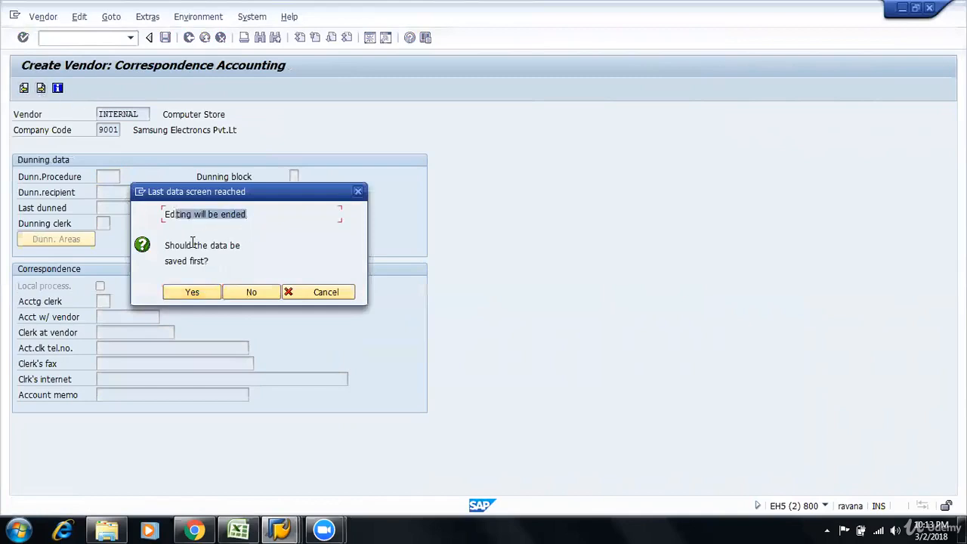
{"action": "left_click_drag", "start_coordinate": [193, 243], "coordinate": [258, 263]}
{"action": "left_click", "coordinate": [261, 265]}
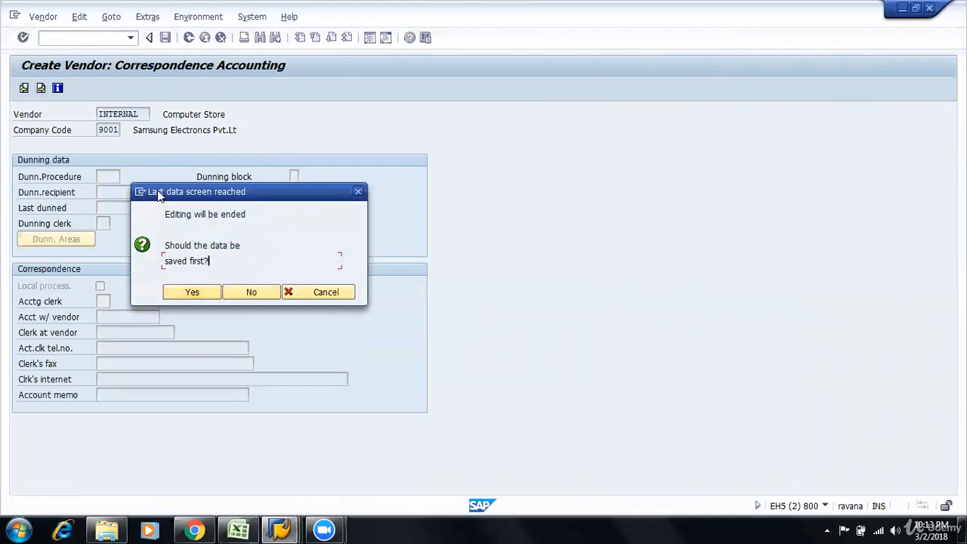
{"action": "left_click", "coordinate": [207, 294]}
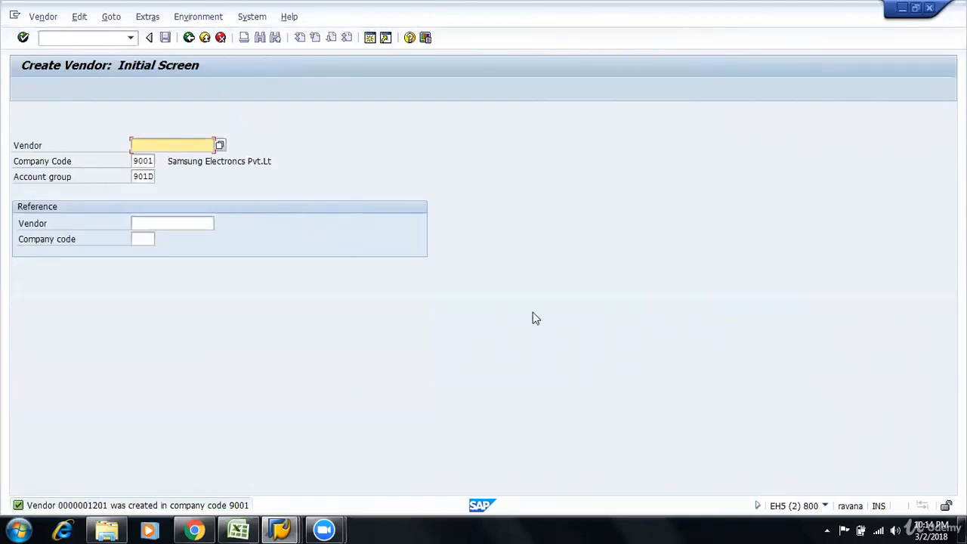
Open the vendor account groups configuration in a new session, view the details of group 901D, and return to SAP Easy Access
{"action": "mouse_move", "coordinate": [280, 528]}
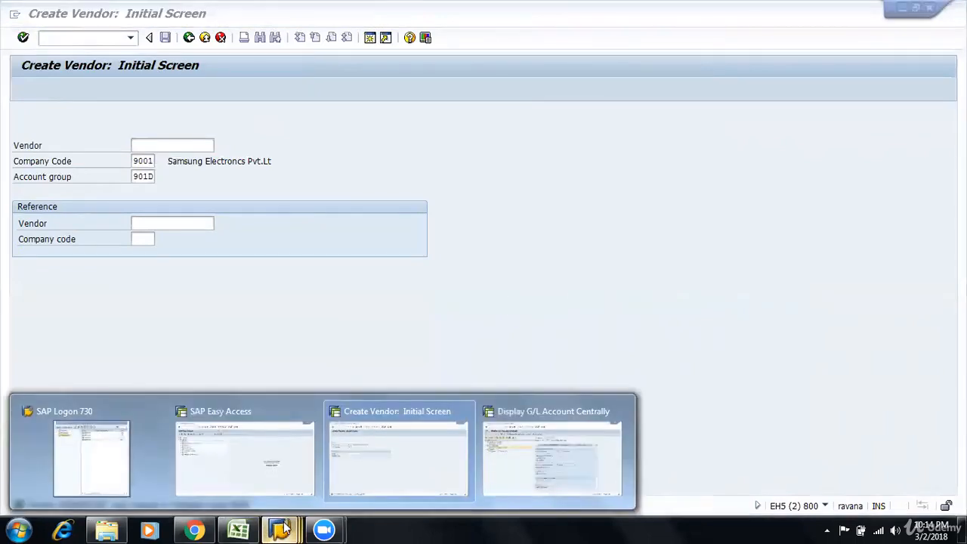
{"action": "left_click", "coordinate": [483, 476]}
{"action": "left_click", "coordinate": [56, 38]}
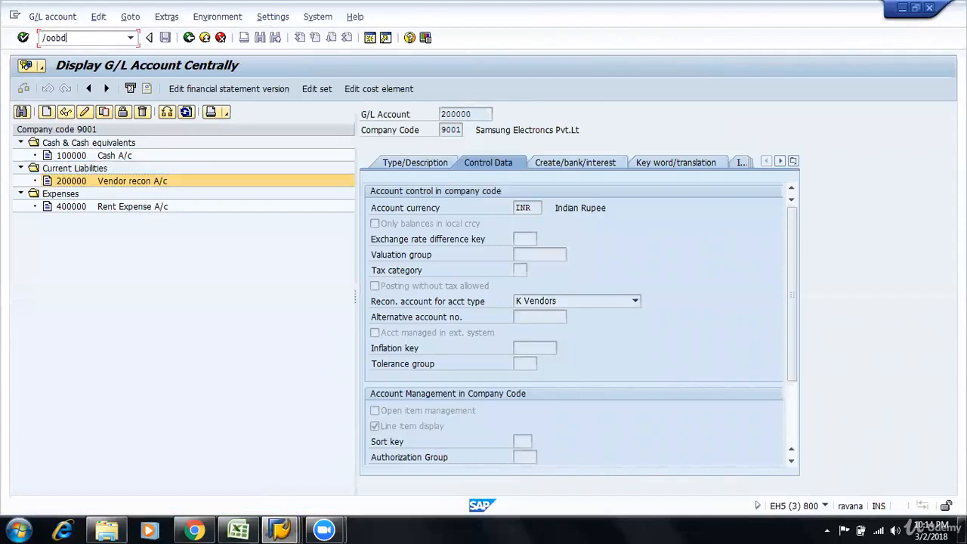
{"action": "key", "text": "Return"}
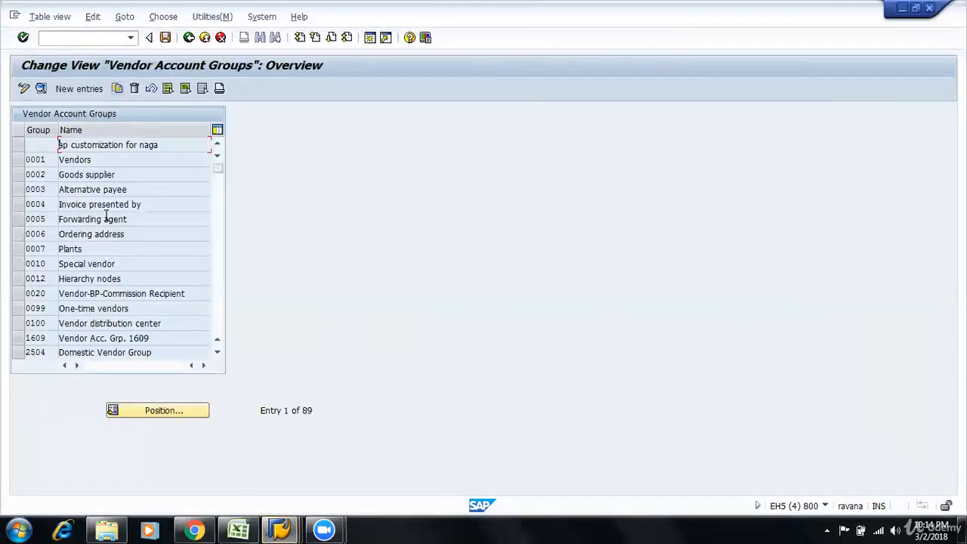
{"action": "scroll", "coordinate": [102, 284], "scroll_direction": "down", "scroll_amount": 2}
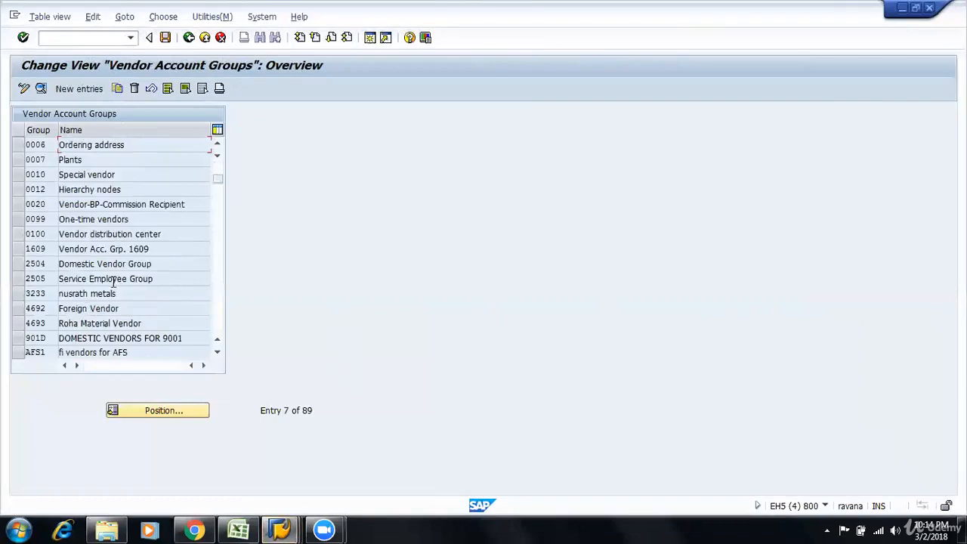
{"action": "double_click", "coordinate": [124, 338]}
{"action": "key", "text": "F3"}
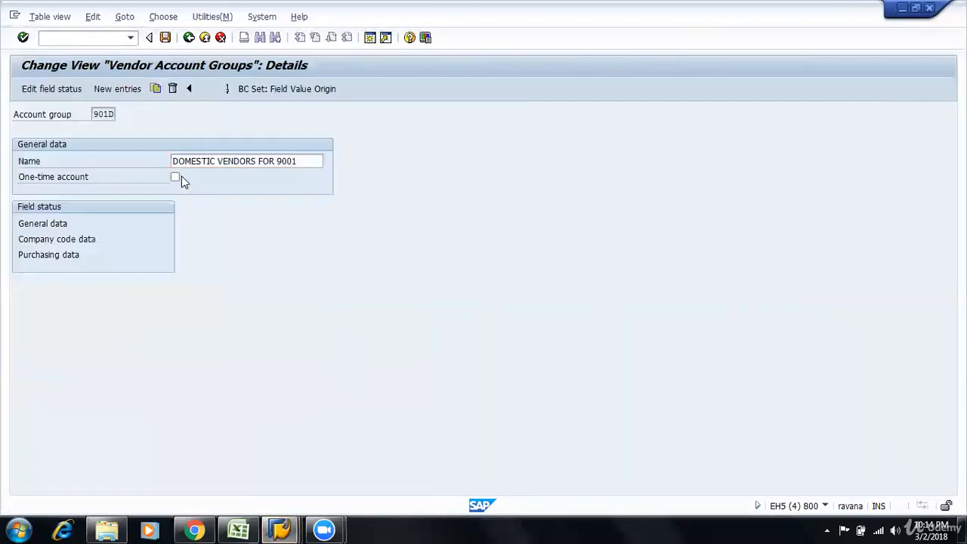
{"action": "key", "text": "F3"}
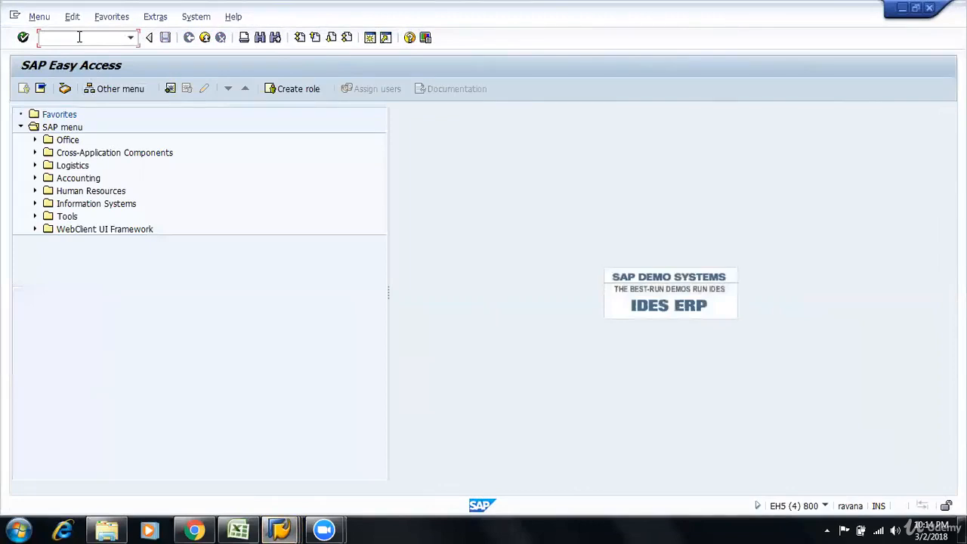
Run transaction XKN1 and examine vendor number range interval 9D, including its from, to and current numbers
{"action": "type", "text": "xkn1"}
{"action": "key", "text": "Return"}
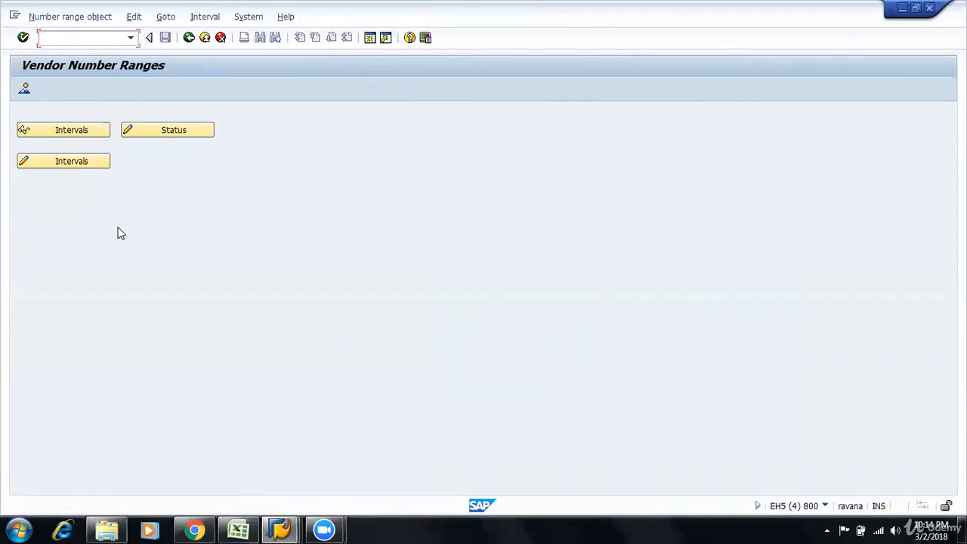
{"action": "left_click", "coordinate": [92, 165]}
{"action": "scroll", "coordinate": [117, 297], "scroll_direction": "down", "scroll_amount": 2}
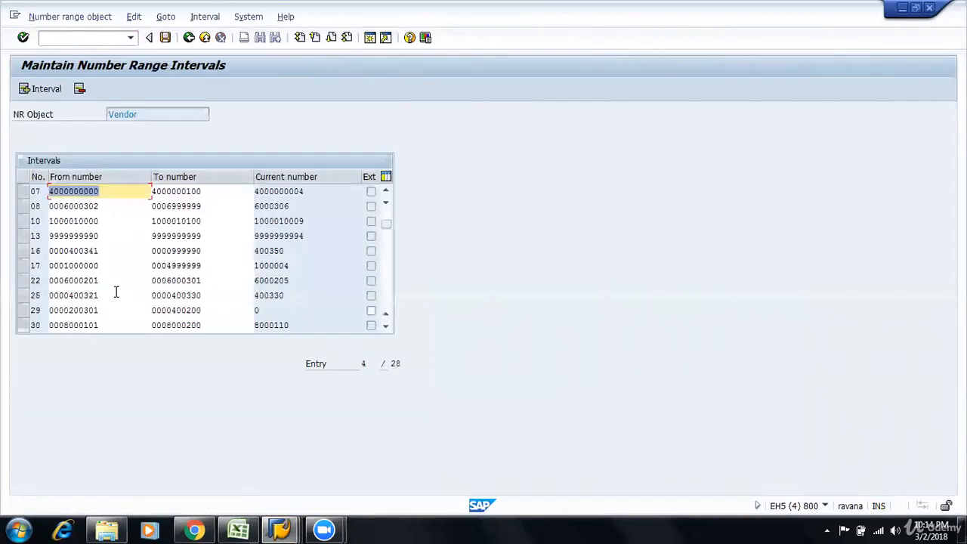
{"action": "left_click", "coordinate": [119, 295]}
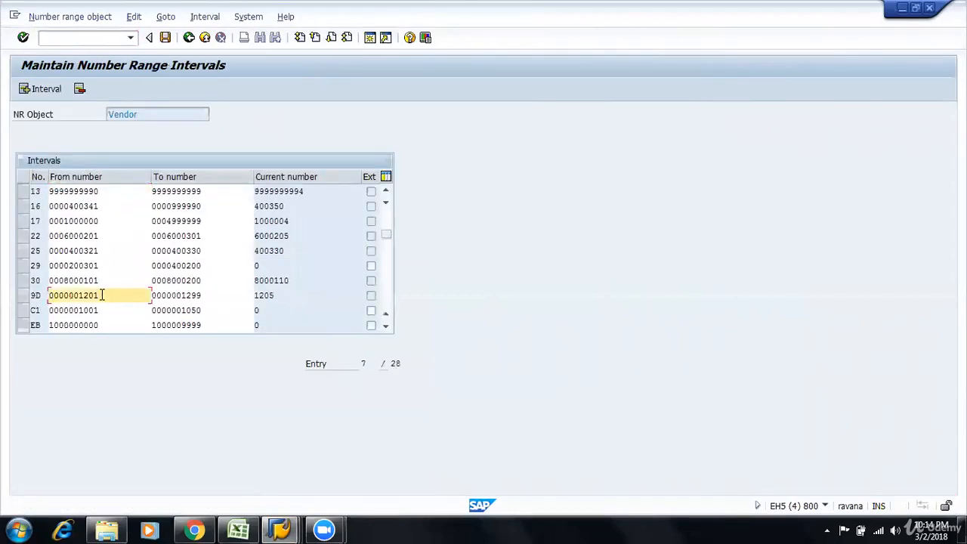
{"action": "left_click_drag", "start_coordinate": [102, 296], "coordinate": [124, 298]}
{"action": "left_click", "coordinate": [202, 295]}
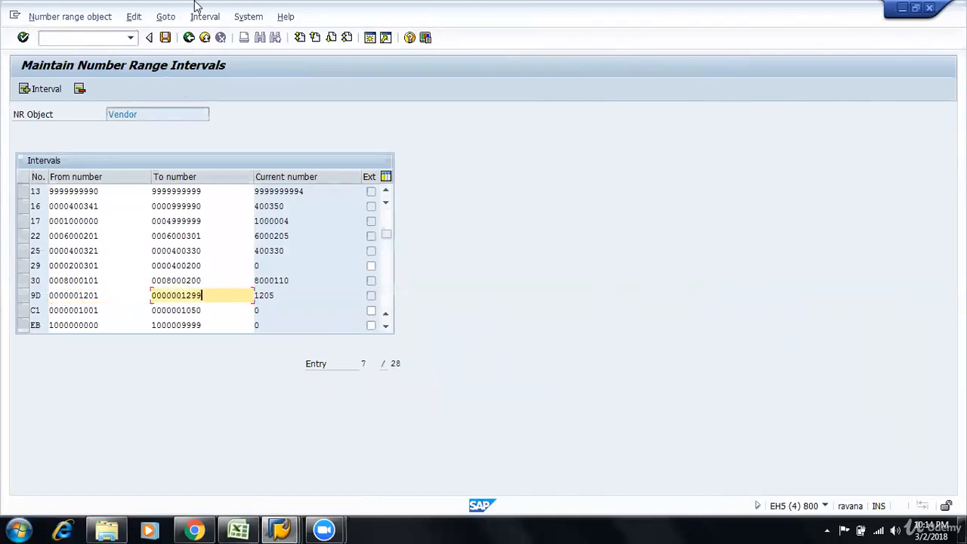
{"action": "left_click", "coordinate": [190, 37]}
{"action": "left_click", "coordinate": [276, 295]}
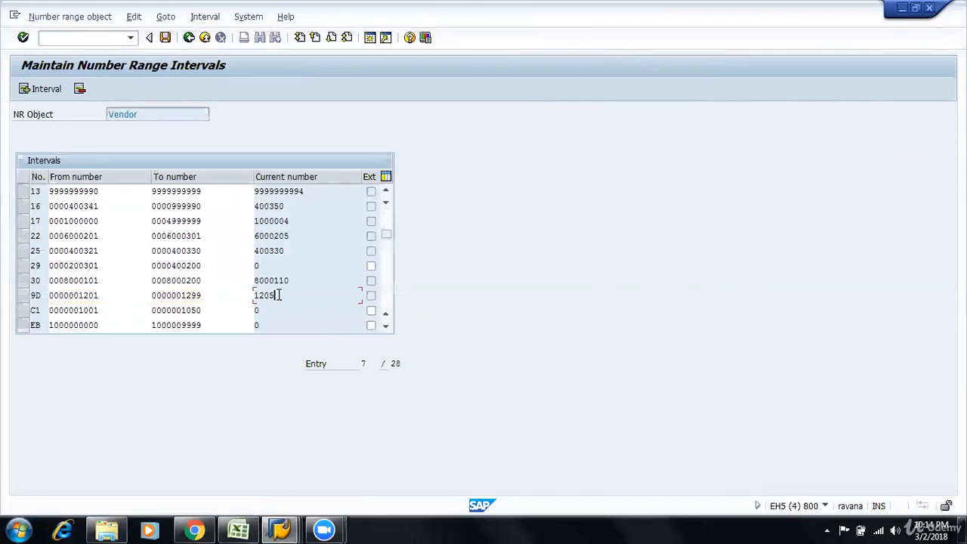
{"action": "left_click_drag", "start_coordinate": [280, 296], "coordinate": [250, 294]}
{"action": "left_click", "coordinate": [285, 299]}
Compare the newly created vendor's number with interval 9D's current number, and leave the number range maintenance
{"action": "key", "text": "alt+Tab"}
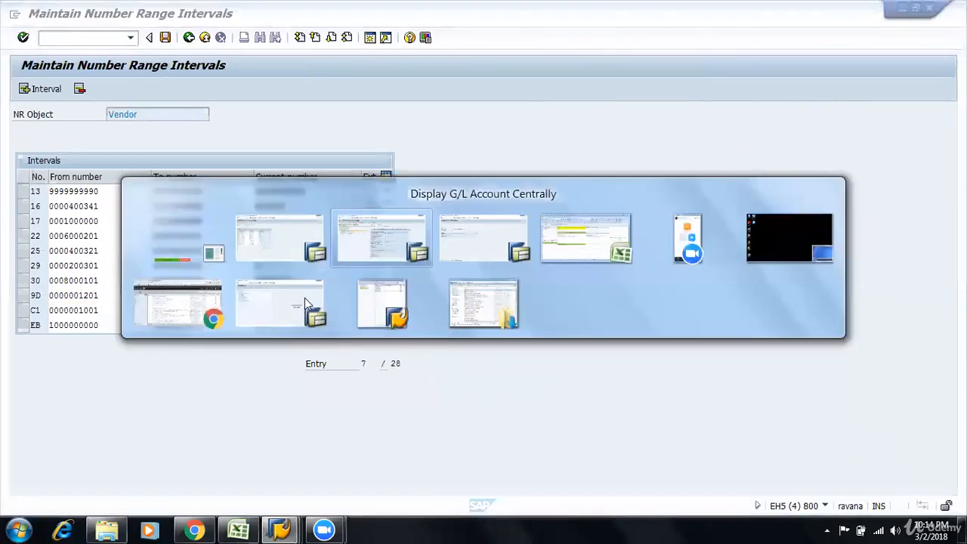
{"action": "key", "text": "alt+Tab"}
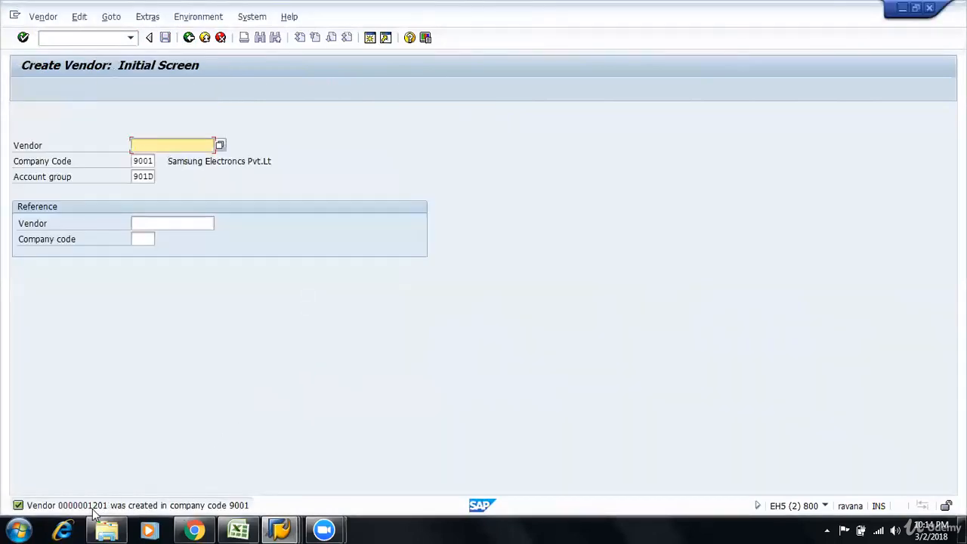
{"action": "key", "text": "alt+Tab"}
{"action": "key", "text": "alt+Tab"}
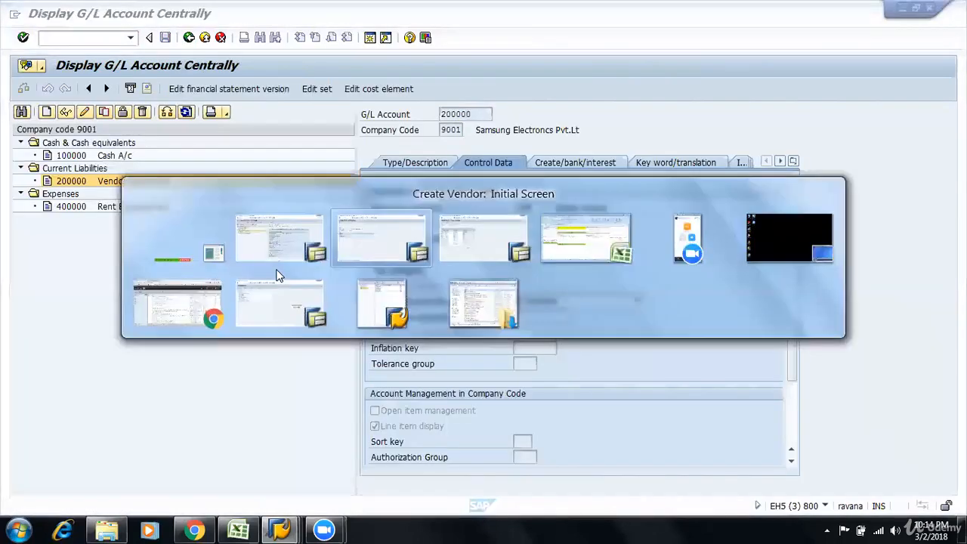
{"action": "key", "text": "alt+Tab"}
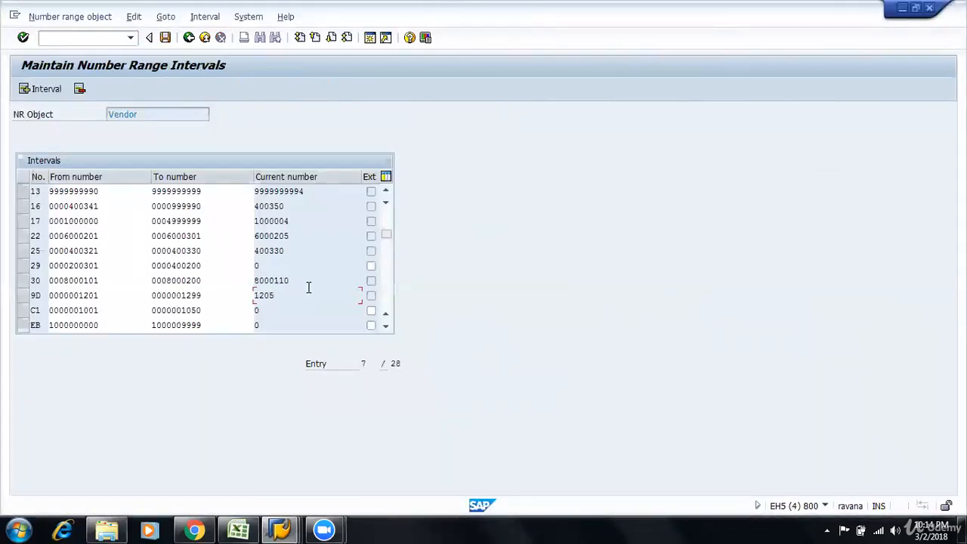
{"action": "left_click_drag", "start_coordinate": [302, 295], "coordinate": [247, 298]}
{"action": "left_click", "coordinate": [287, 299]}
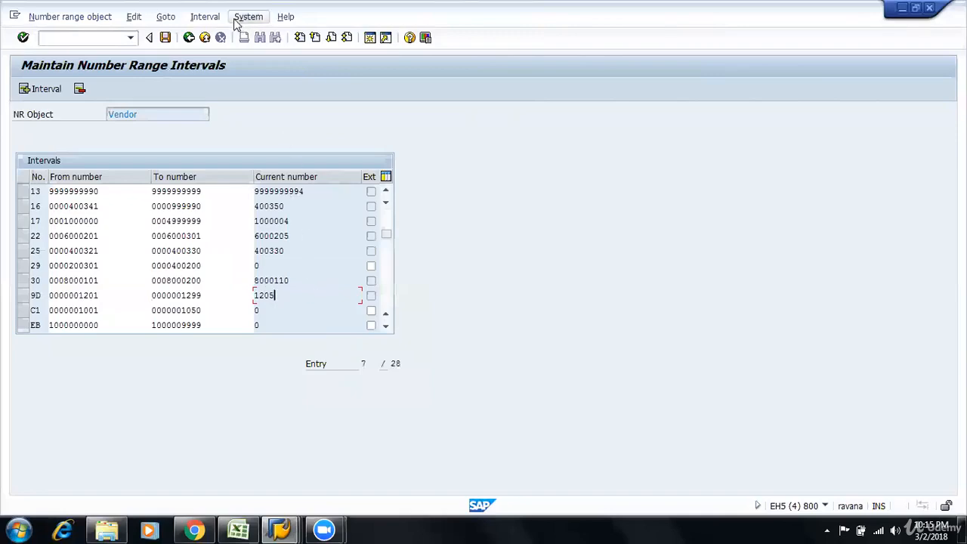
{"action": "left_click", "coordinate": [204, 37]}
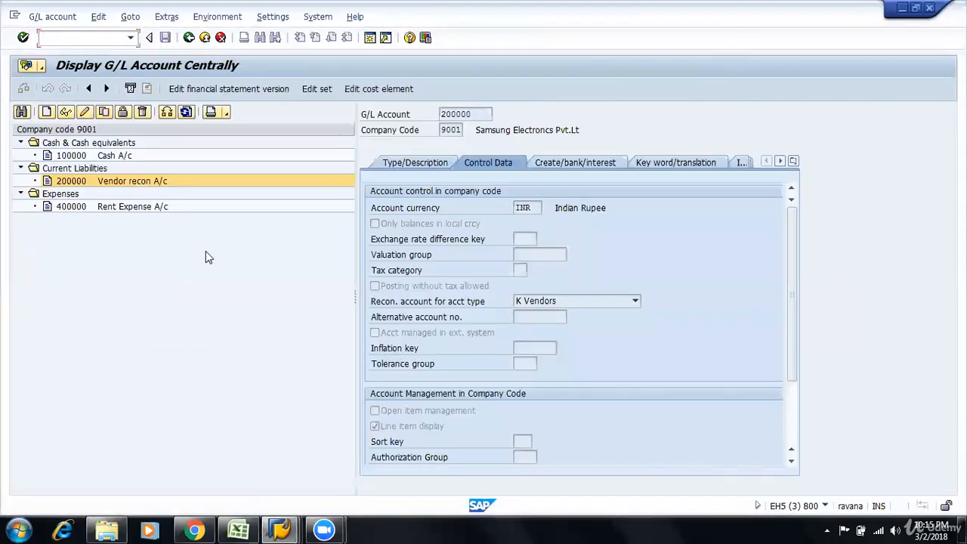
Return to the Create Vendor session and view the number assigned to the new vendor
{"action": "key", "text": "alt+Tab"}
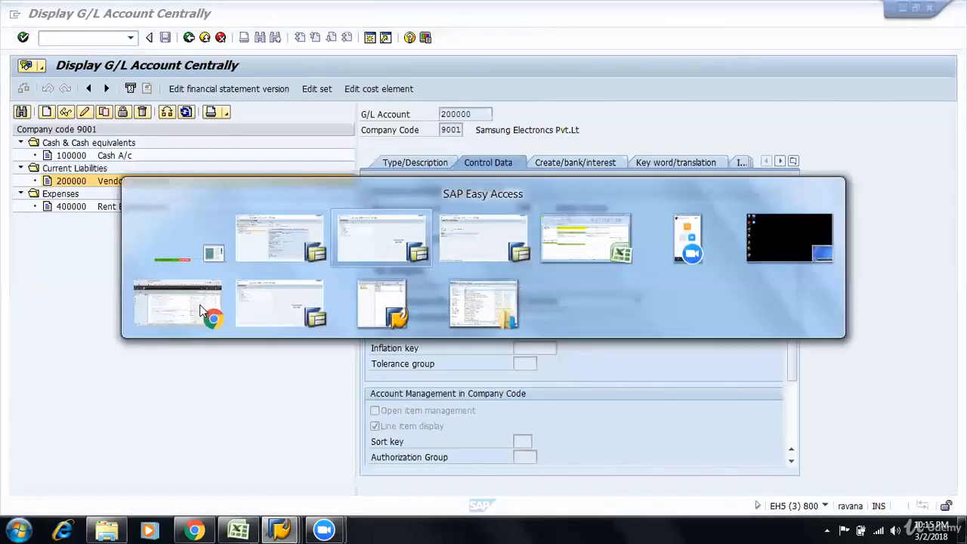
{"action": "key", "text": "alt+Tab"}
{"action": "key", "text": "alt+Tab"}
{"action": "key", "text": "alt+Tab"}
{"action": "key", "text": "alt+Tab"}
{"action": "key", "text": "alt+Tab"}
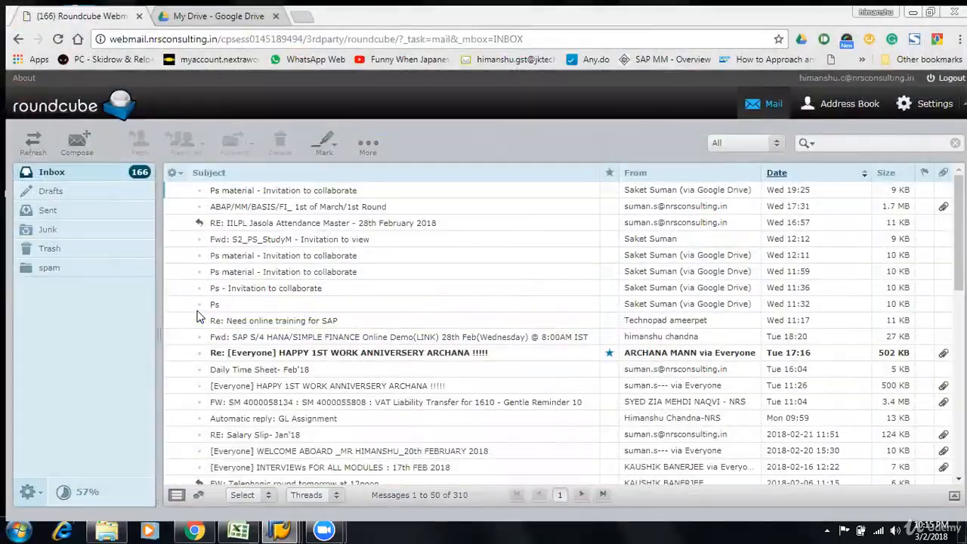
{"action": "key", "text": "alt+Tab"}
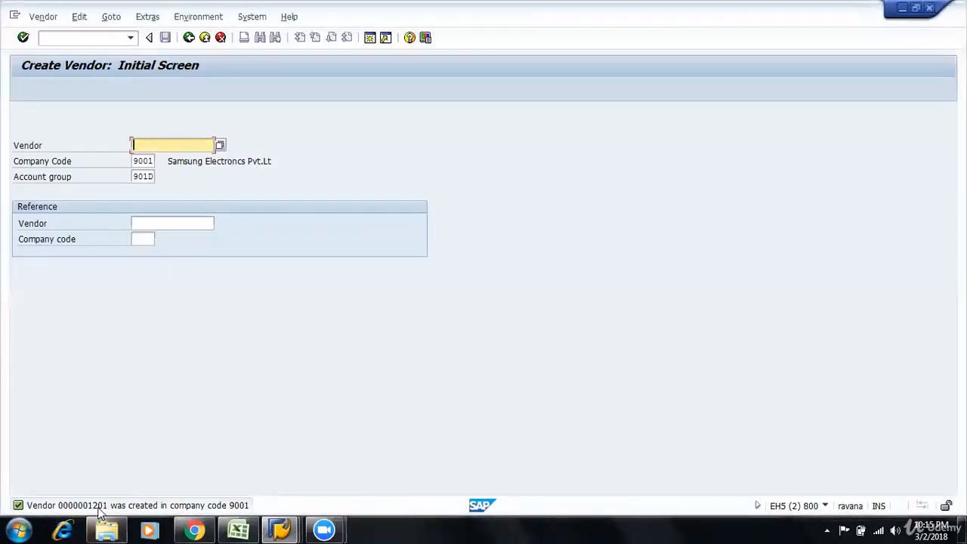
Open a new session and expand Accounting, Financial Accounting and Accounts Payable down to the document entry transactions, including FB60
{"action": "left_click", "coordinate": [370, 39]}
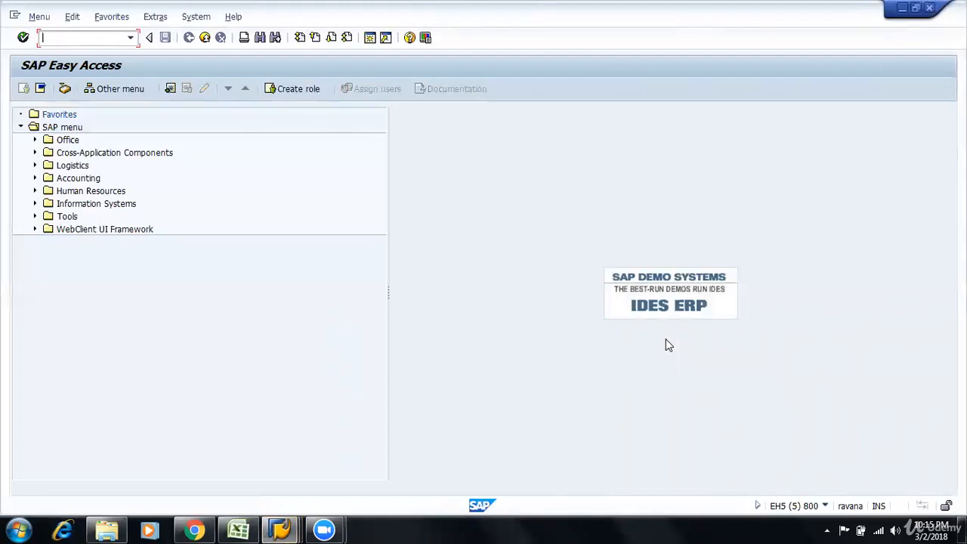
{"action": "left_click", "coordinate": [34, 178]}
{"action": "left_click", "coordinate": [49, 191]}
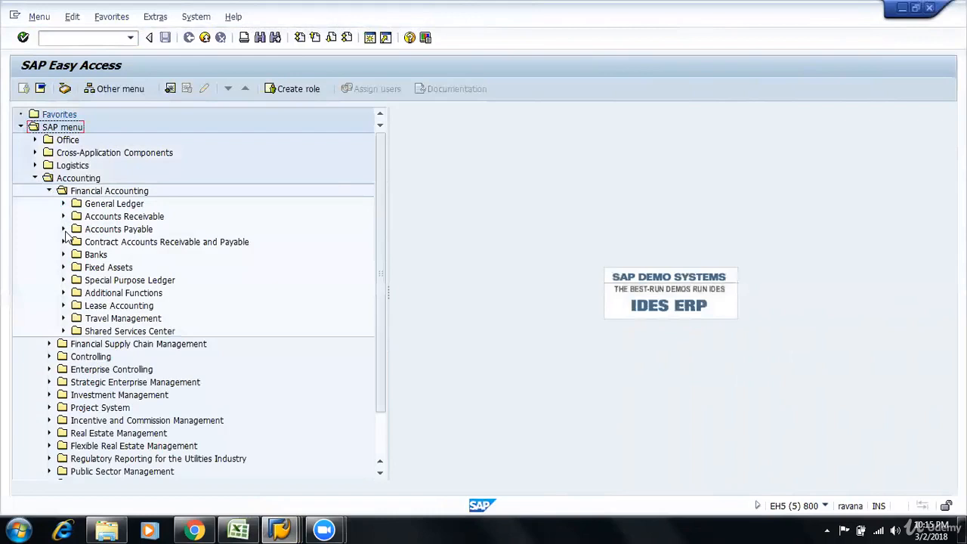
{"action": "left_click", "coordinate": [64, 230]}
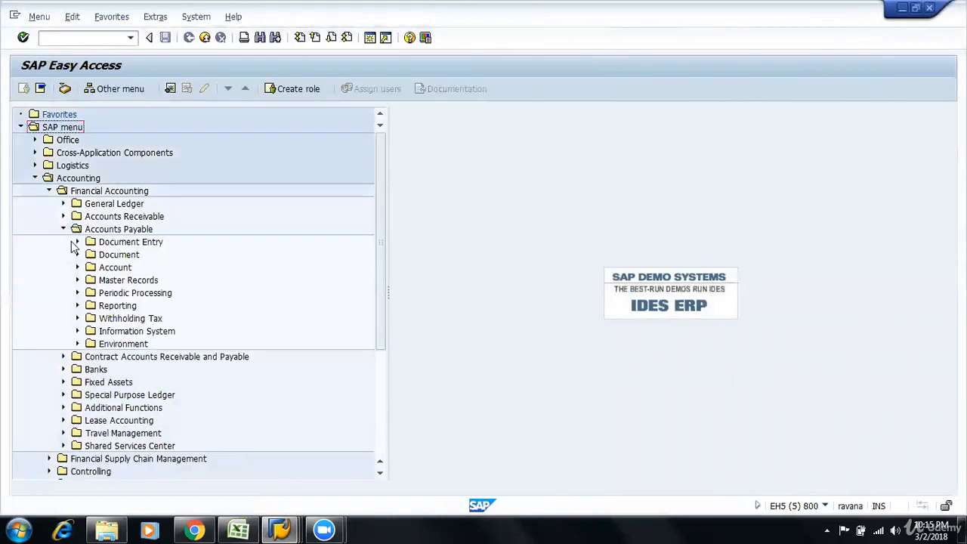
{"action": "left_click", "coordinate": [77, 242]}
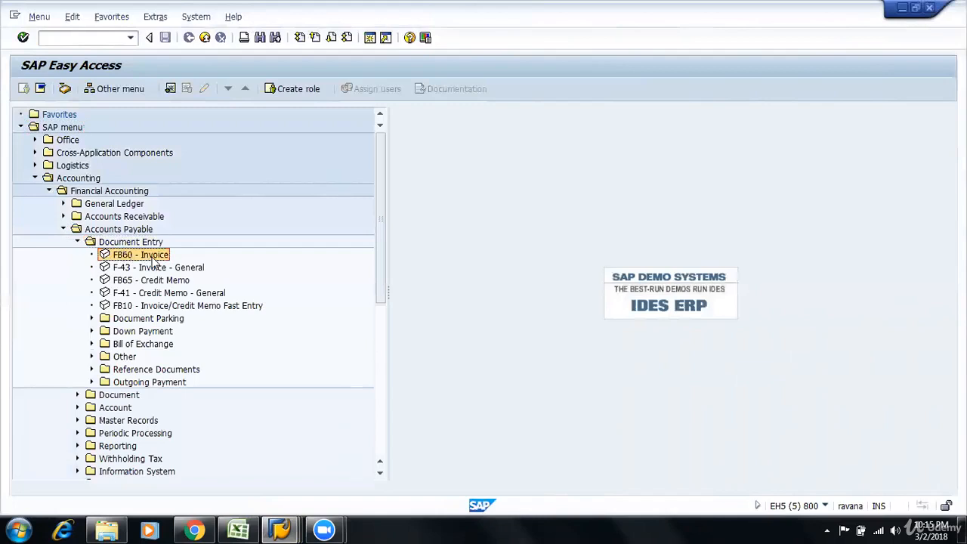
View the General Ledger document entry transactions, including FB50 for G/L account documents, and collapse that branch again
{"action": "left_click", "coordinate": [63, 204]}
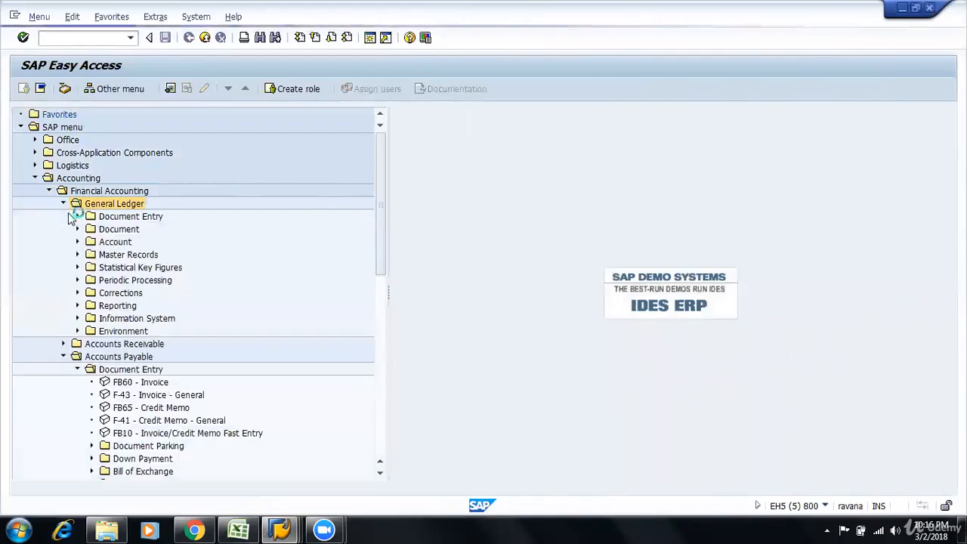
{"action": "left_click", "coordinate": [77, 217]}
{"action": "left_click", "coordinate": [148, 232]}
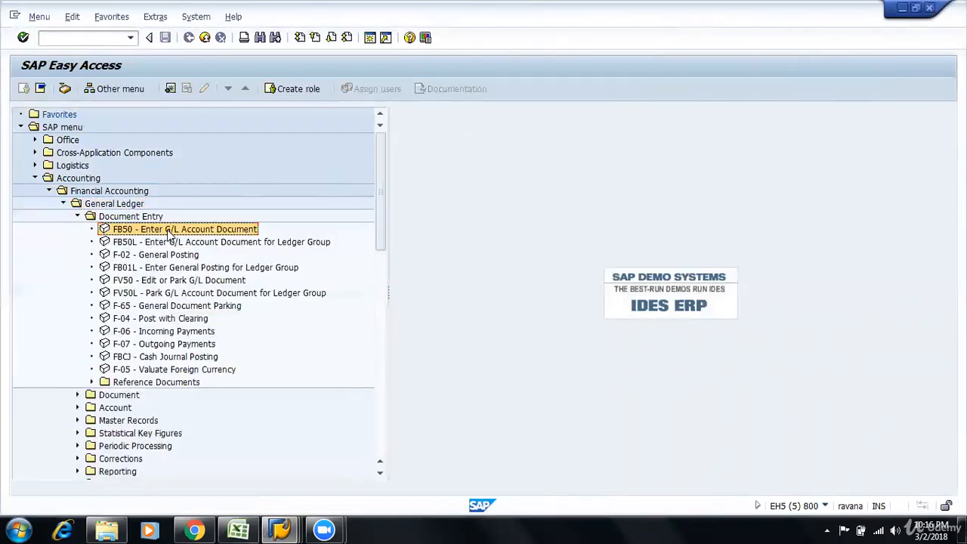
{"action": "left_click", "coordinate": [77, 217]}
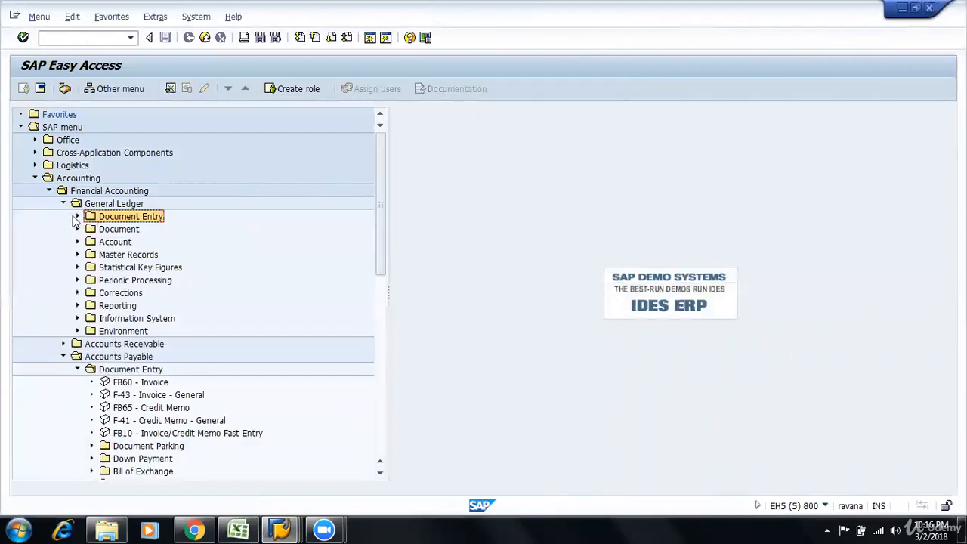
{"action": "left_click", "coordinate": [64, 204]}
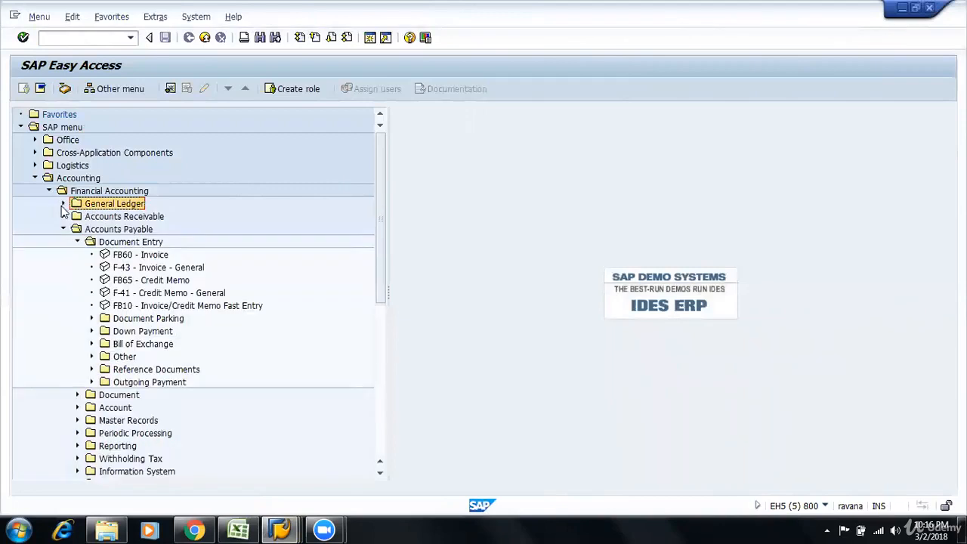
Compare the Accounts Payable invoice transaction FB60 with the Accounts Receivable invoice transaction FB70, and collapse the Accounts Receivable branch
{"action": "left_click", "coordinate": [133, 266]}
{"action": "left_click", "coordinate": [133, 255]}
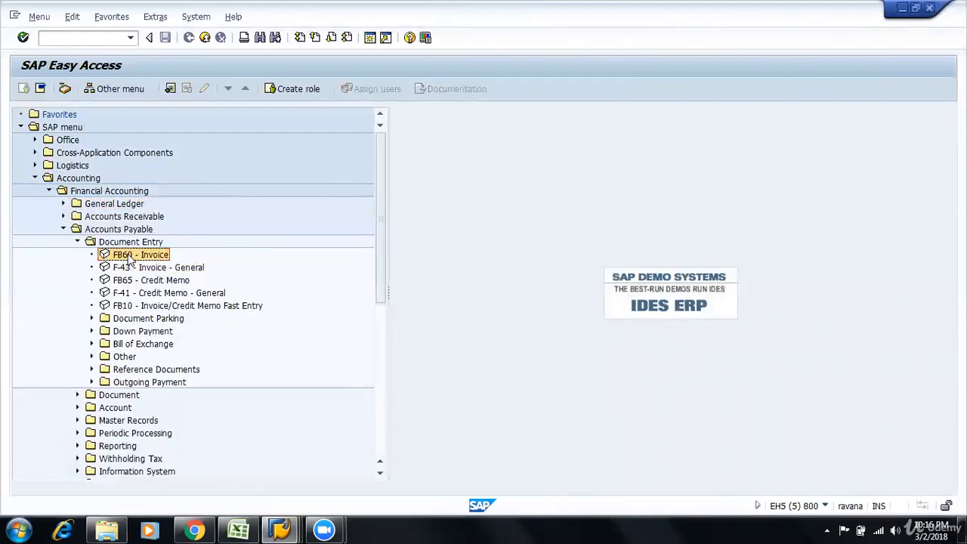
{"action": "left_click", "coordinate": [63, 216]}
{"action": "left_click", "coordinate": [77, 228]}
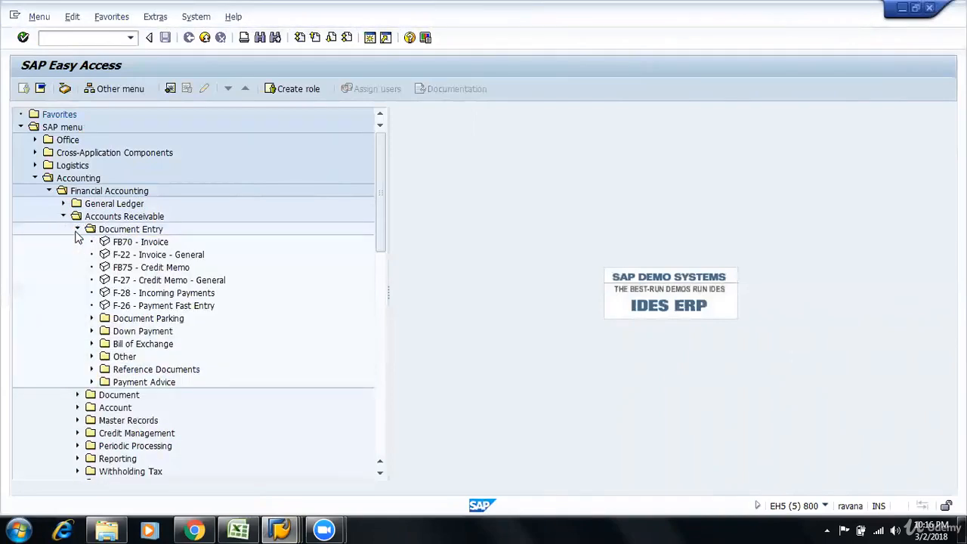
{"action": "left_click", "coordinate": [125, 248]}
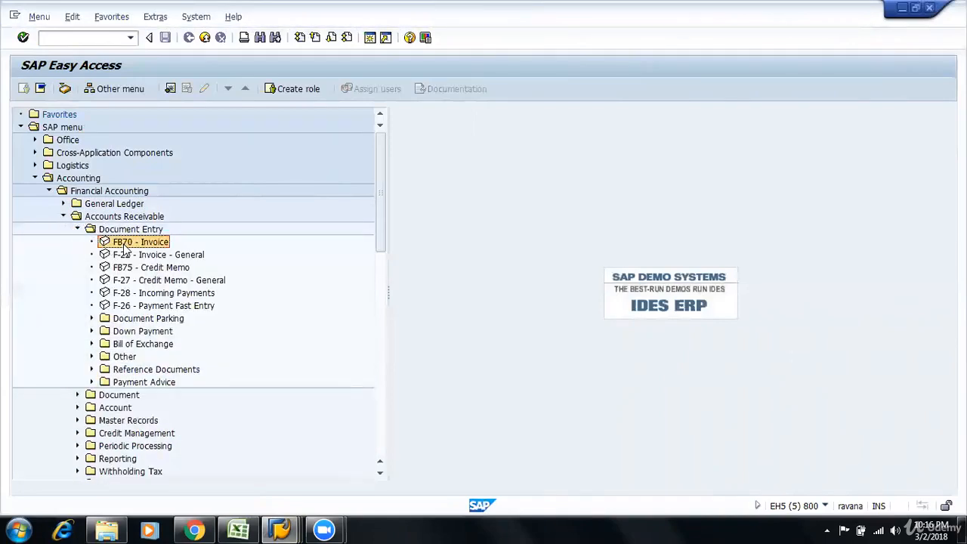
{"action": "left_click", "coordinate": [77, 229]}
{"action": "left_click", "coordinate": [63, 217]}
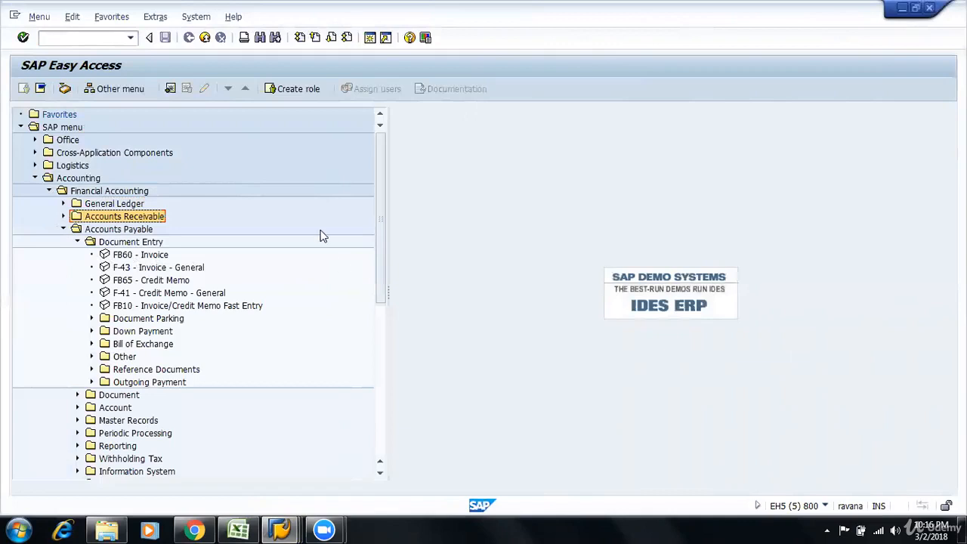
Start vendor invoice entry with FB60 and confirm 9001 as the company code
{"action": "double_click", "coordinate": [130, 257]}
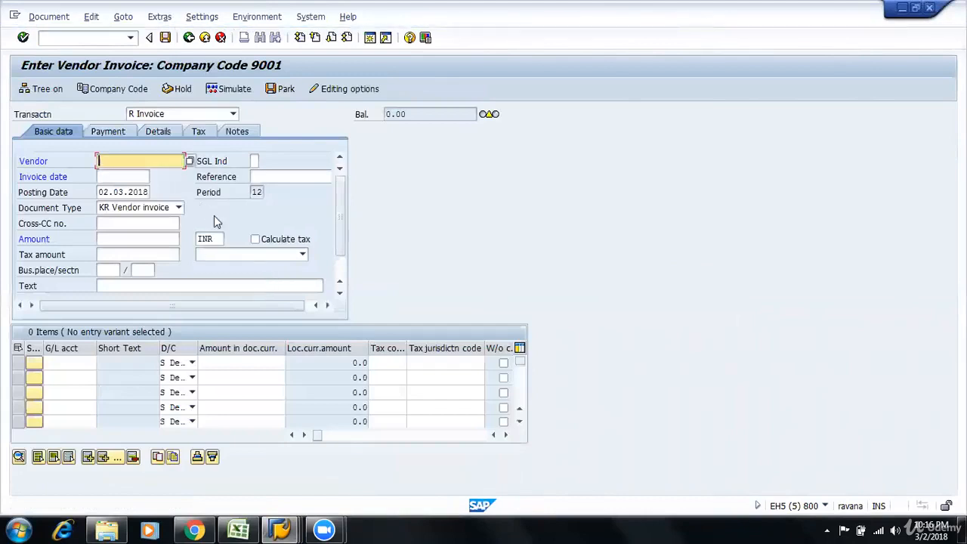
{"action": "left_click", "coordinate": [127, 89]}
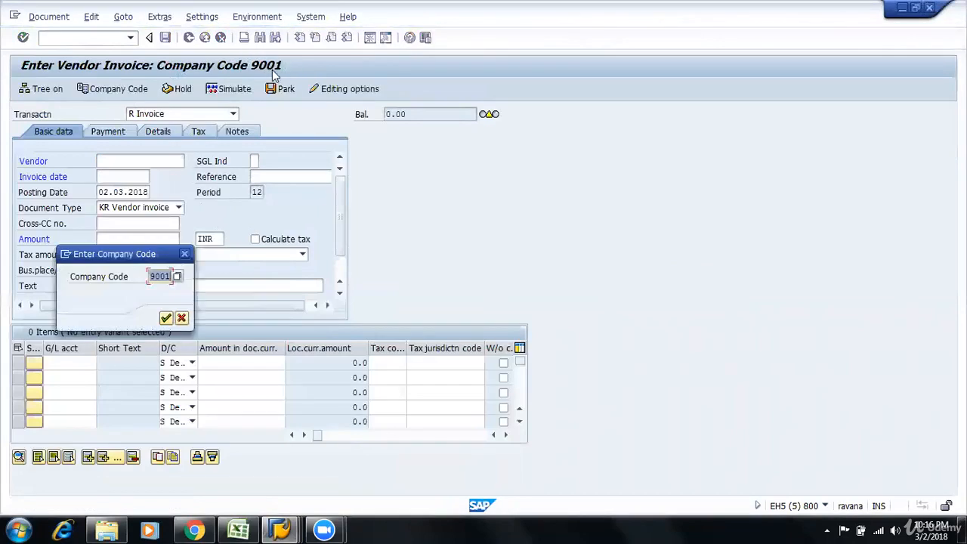
{"action": "left_click", "coordinate": [167, 318]}
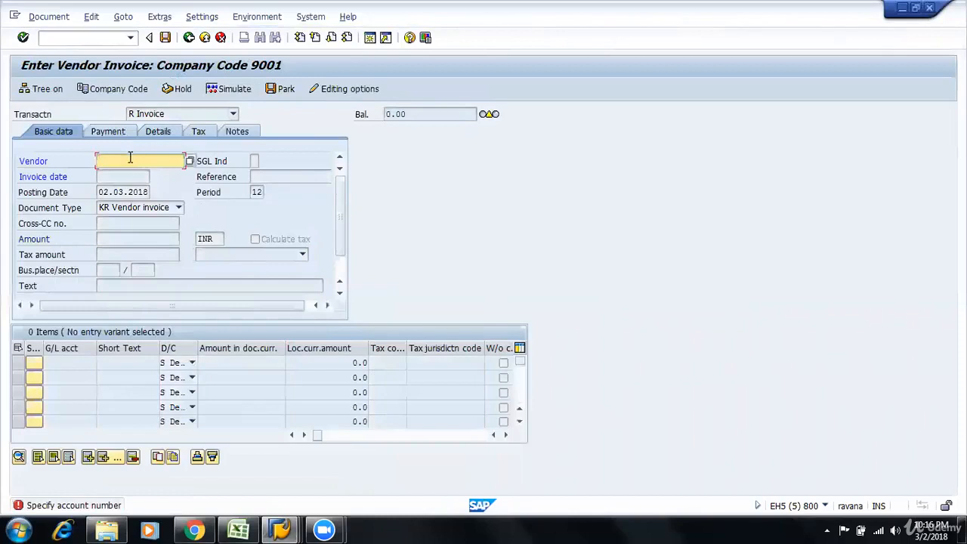
Search for vendors by company code 9001 and choose Computer Store as the invoice vendor
{"action": "left_click", "coordinate": [192, 163]}
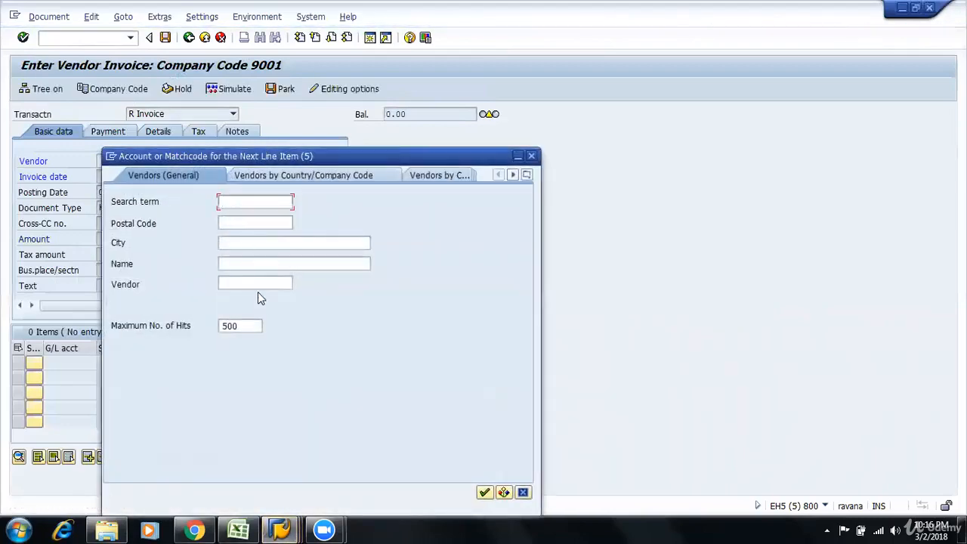
{"action": "left_click", "coordinate": [302, 176]}
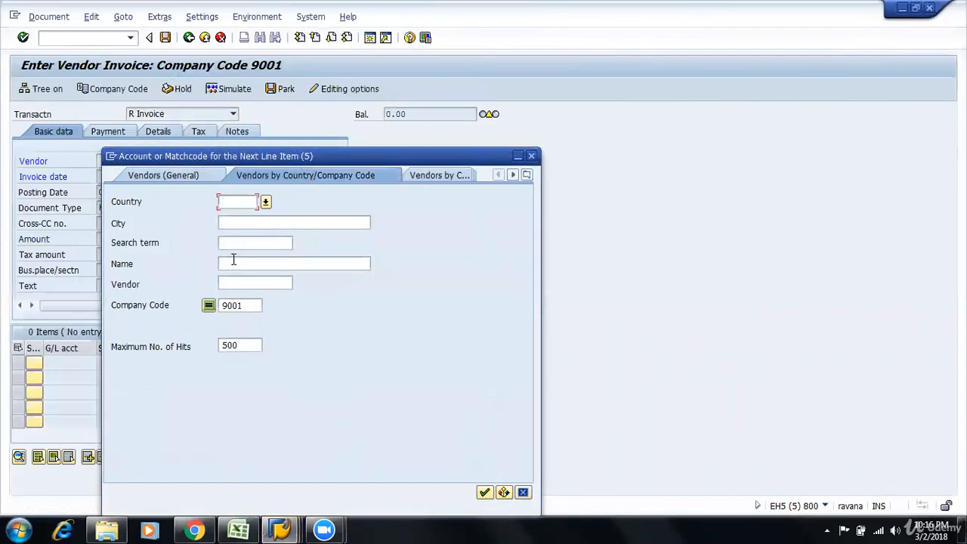
{"action": "left_click", "coordinate": [242, 309]}
{"action": "mouse_move", "coordinate": [249, 306]}
{"action": "left_mouse_down"}
{"action": "mouse_move", "coordinate": [210, 300]}
{"action": "mouse_move", "coordinate": [252, 297]}
{"action": "left_mouse_up"}
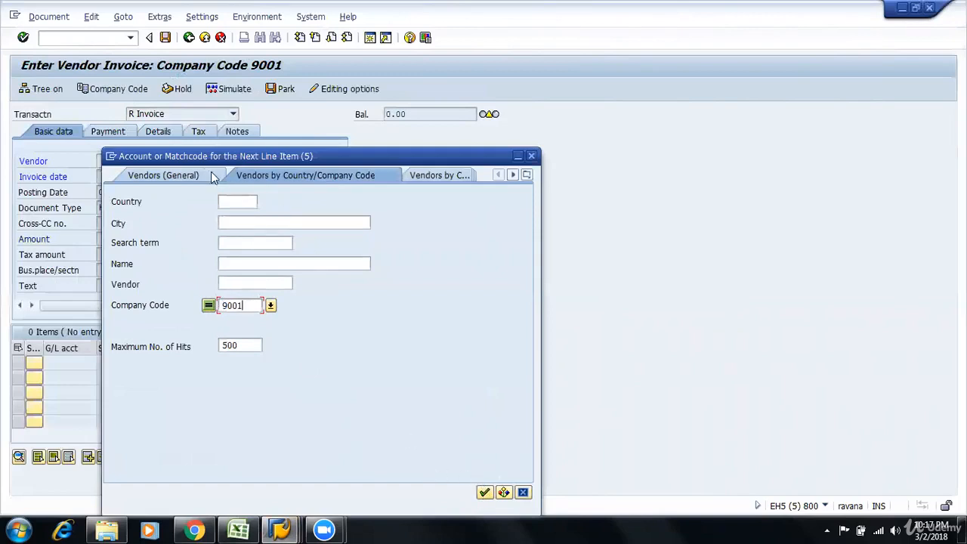
{"action": "left_click", "coordinate": [173, 174]}
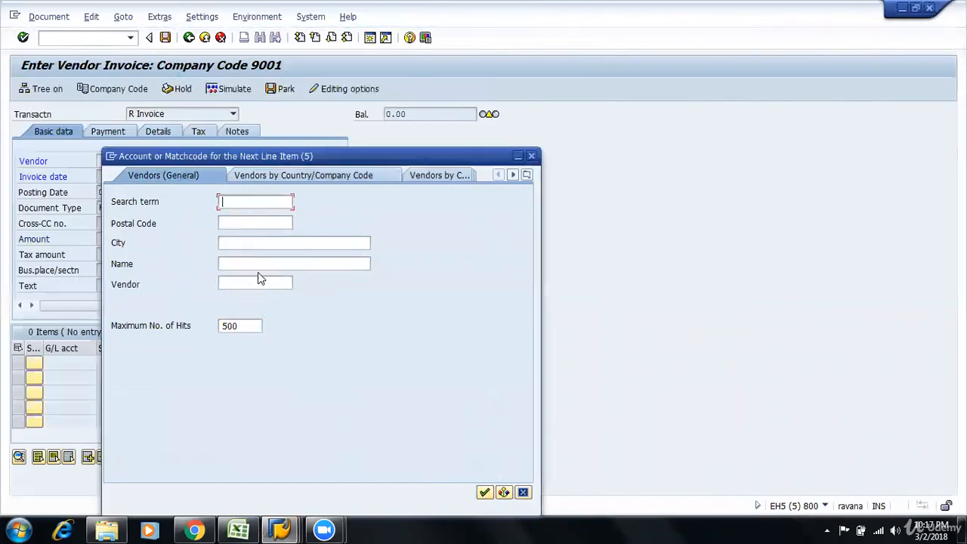
{"action": "left_click", "coordinate": [278, 175]}
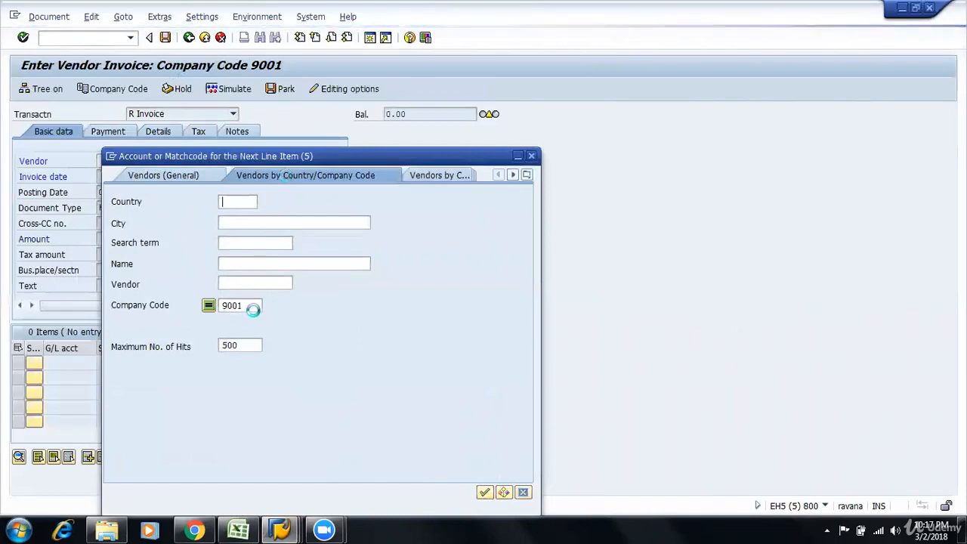
{"action": "left_click", "coordinate": [251, 306]}
{"action": "left_click", "coordinate": [484, 491]}
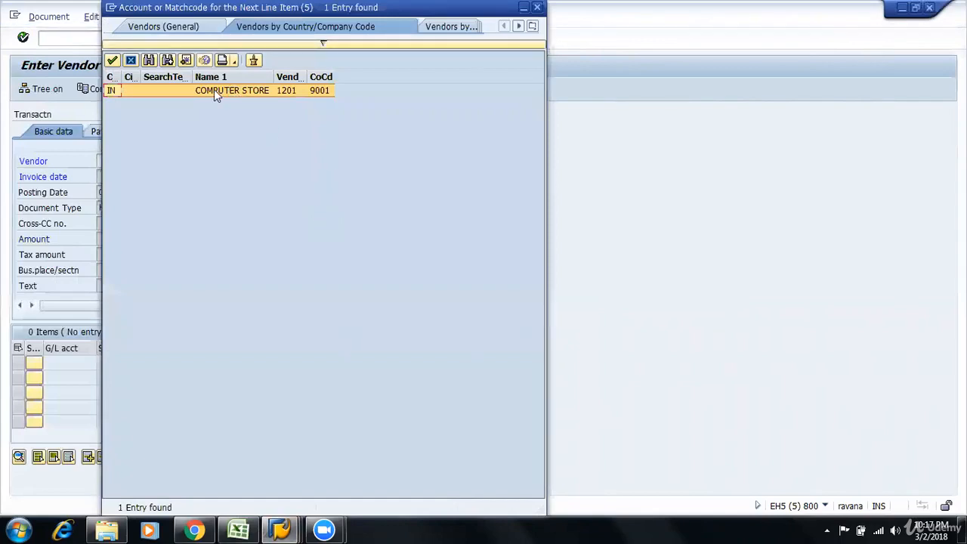
{"action": "double_click", "coordinate": [257, 90]}
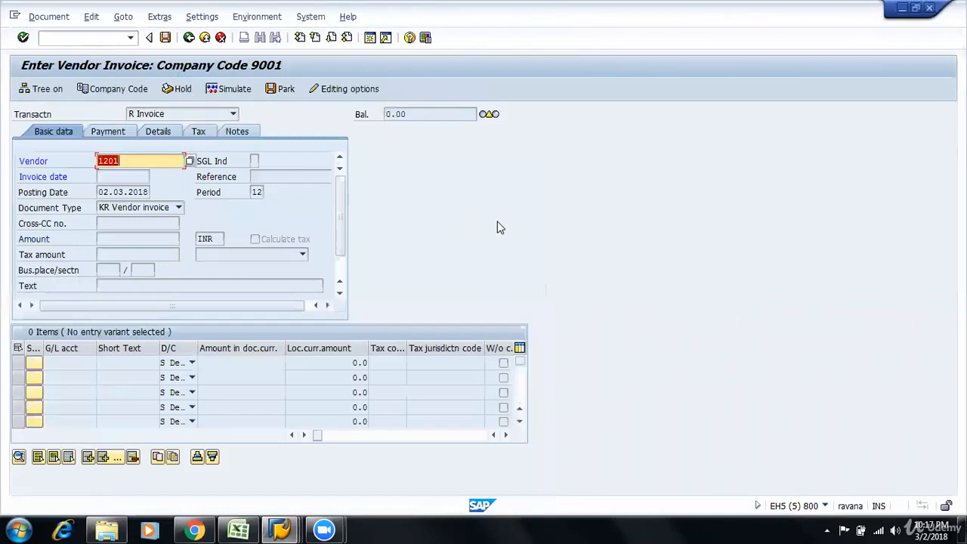
{"action": "key", "text": "Return"}
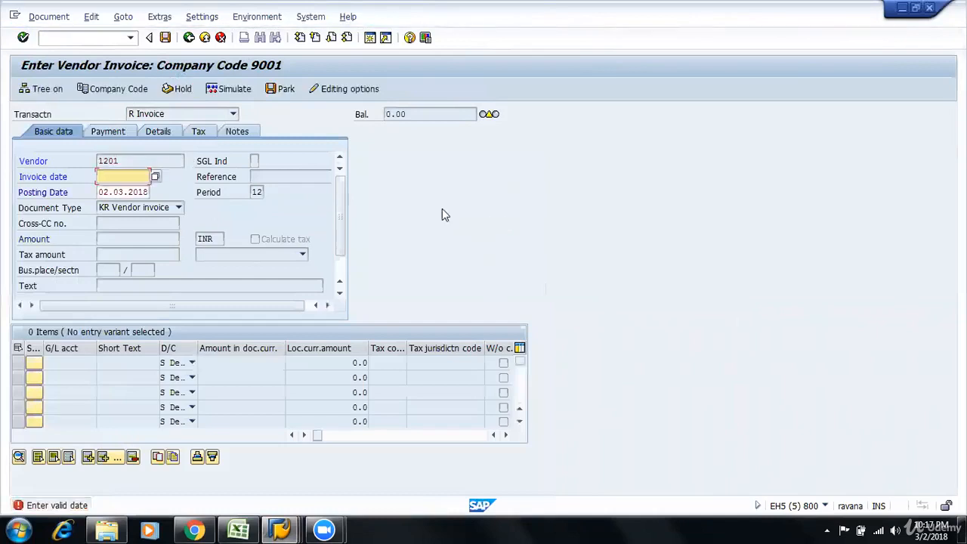
Discard the current invoice entry and choose vendor Computer Store again through the company code 9001 search
{"action": "left_click", "coordinate": [220, 38]}
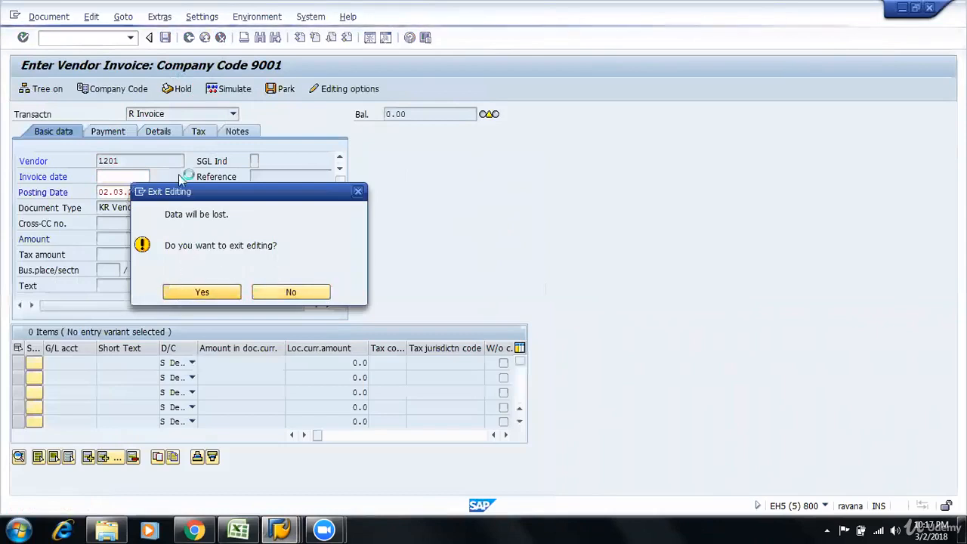
{"action": "key", "text": "Return"}
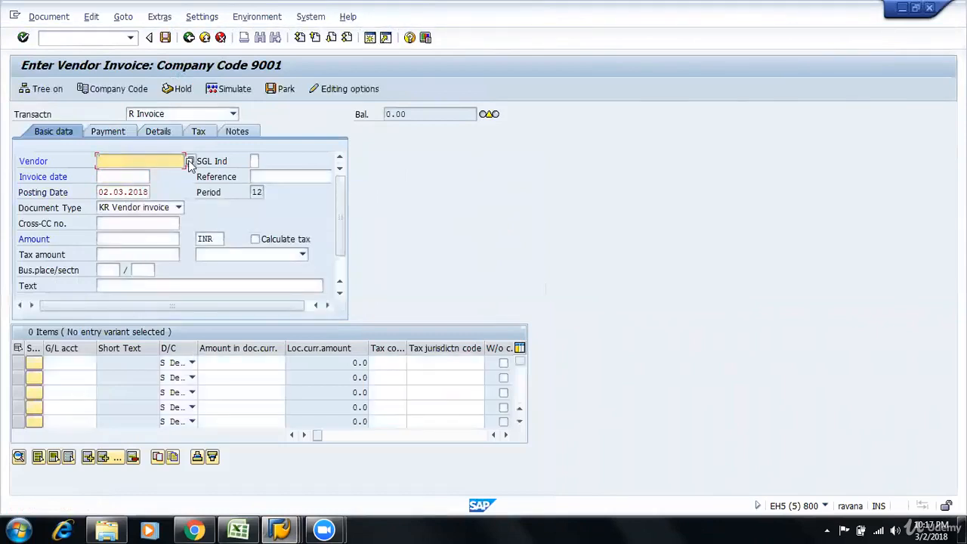
{"action": "left_click", "coordinate": [190, 161]}
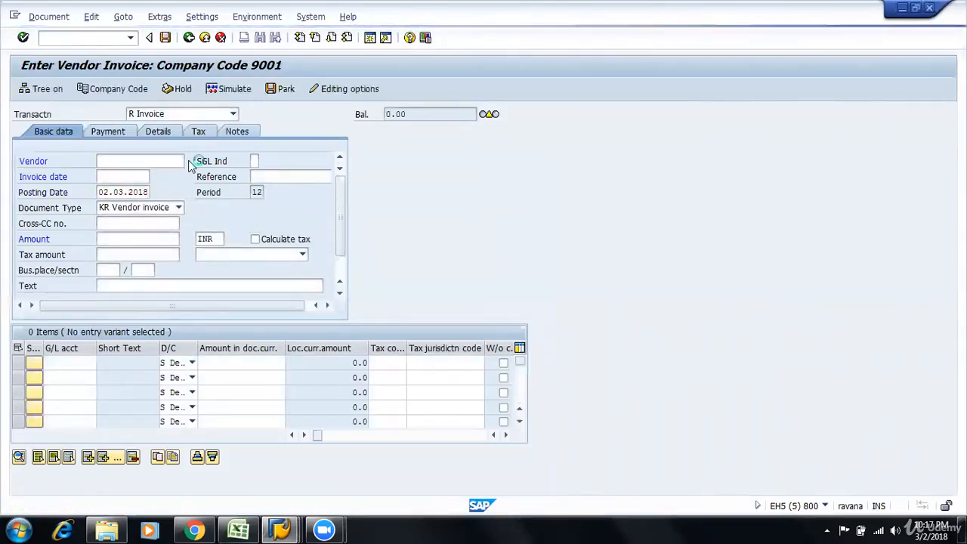
{"action": "left_click", "coordinate": [484, 492]}
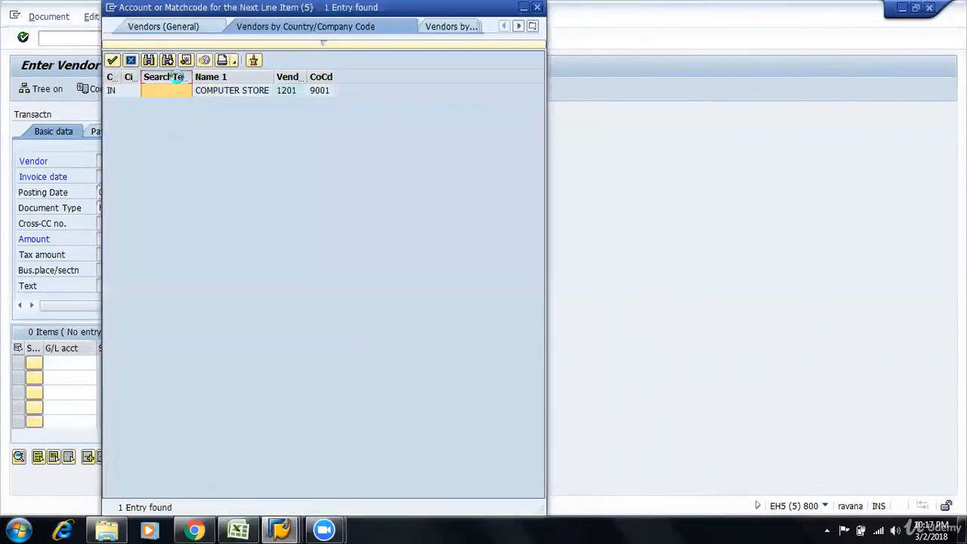
{"action": "double_click", "coordinate": [214, 90]}
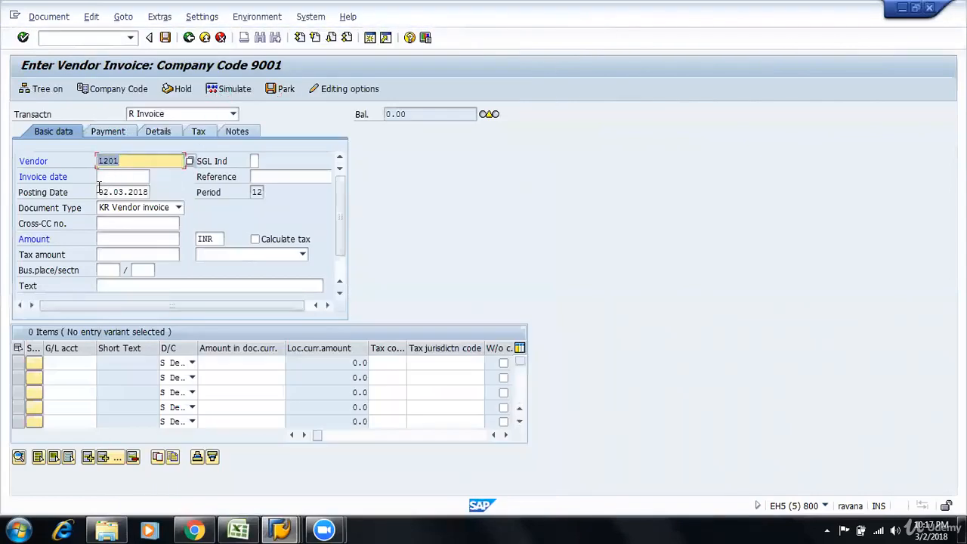
Set the invoice date to 02.03.2018 by copying the posting date
{"action": "double_click", "coordinate": [140, 192]}
{"action": "key", "text": "ctrl+c"}
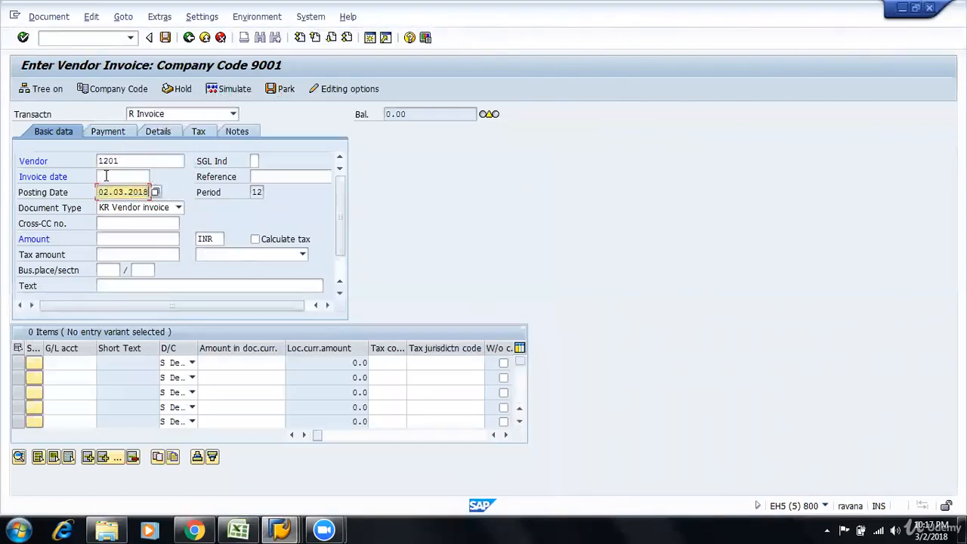
{"action": "left_click", "coordinate": [107, 176]}
{"action": "key", "text": "ctrl+v"}
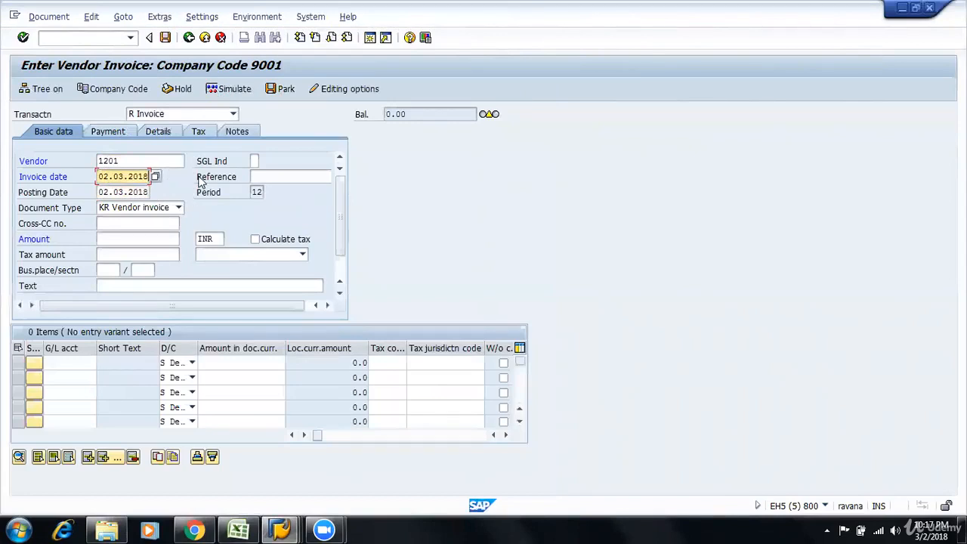
{"action": "left_click", "coordinate": [255, 162]}
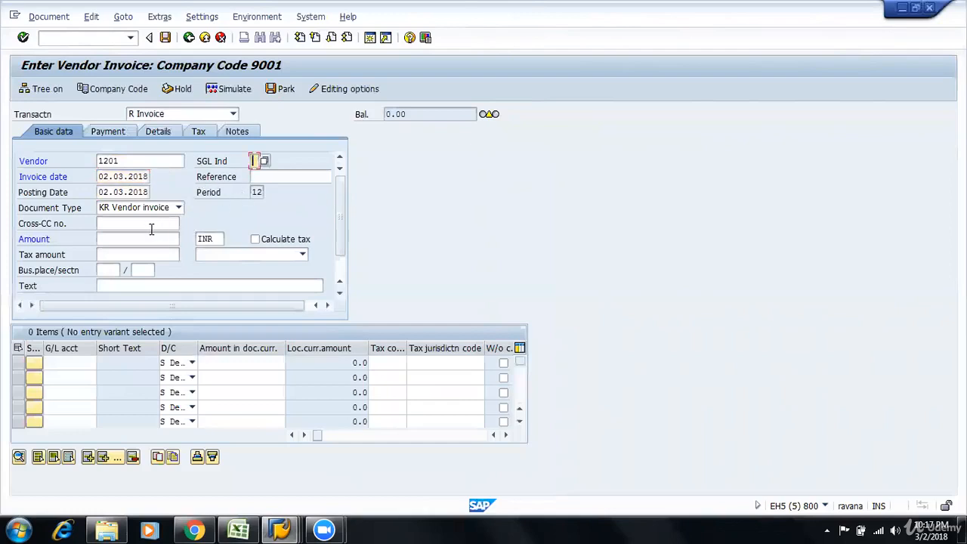
{"action": "left_click", "coordinate": [110, 254]}
{"action": "left_click", "coordinate": [111, 285]}
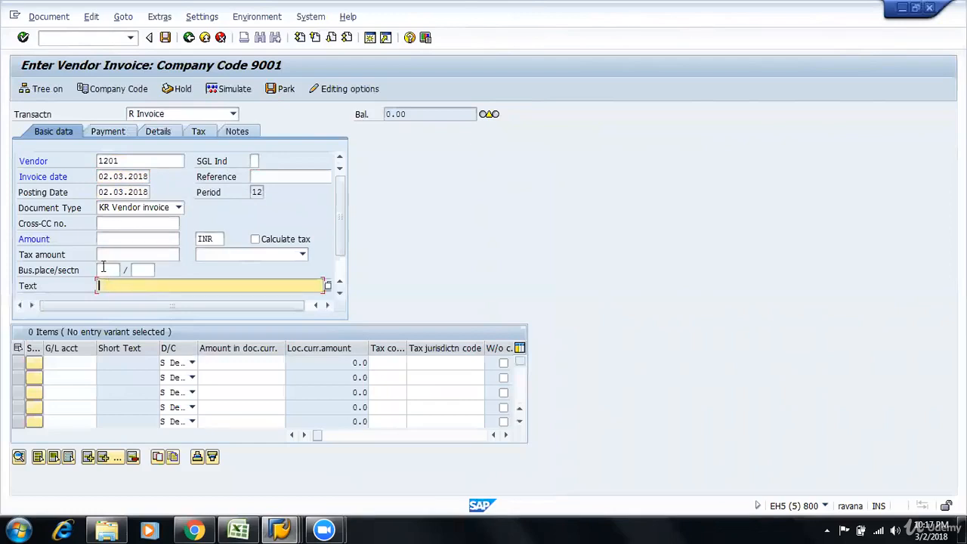
{"action": "left_click", "coordinate": [106, 269]}
{"action": "left_click", "coordinate": [148, 269]}
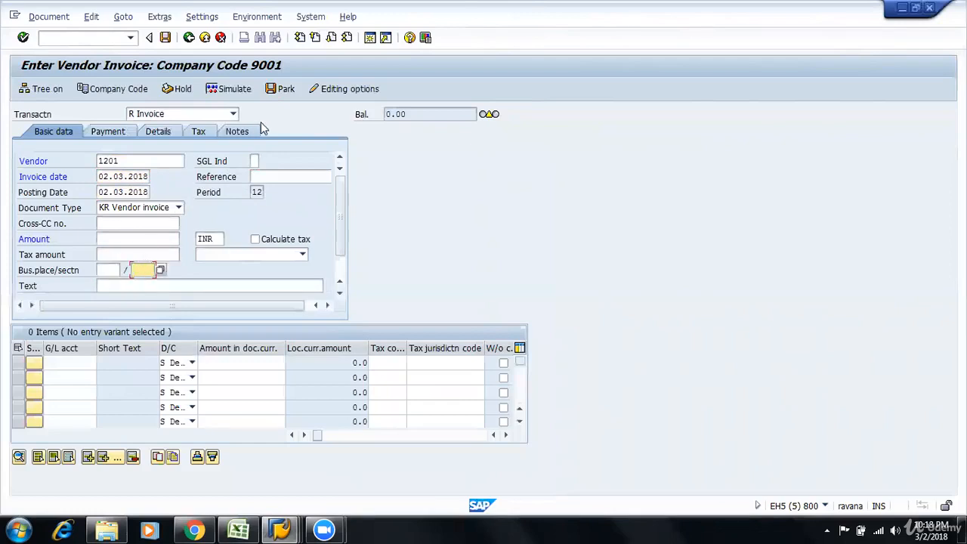
Enter reference Inv#12345, amount 10000 and text Inventory in the vendor invoice's basic data
{"action": "left_click", "coordinate": [266, 176]}
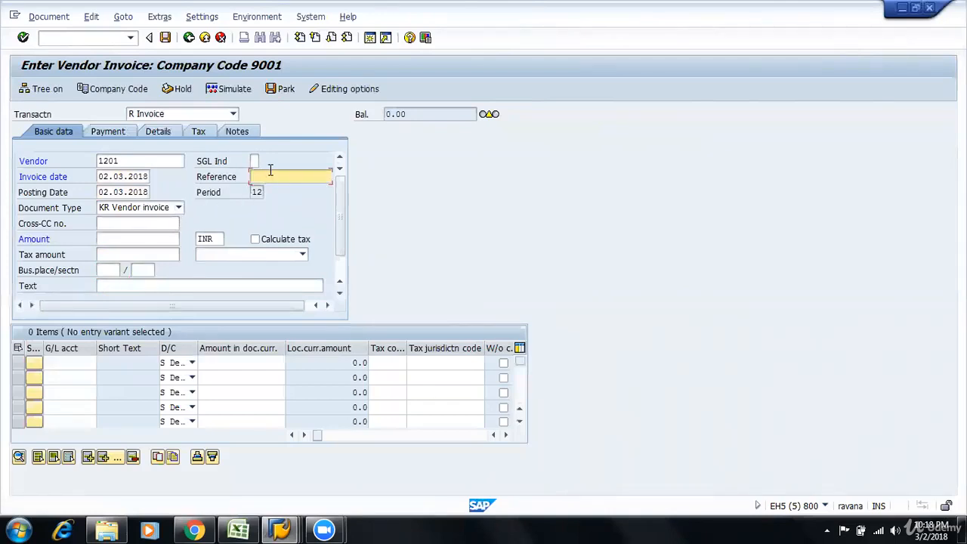
{"action": "type", "text": "Inv#123445"}
{"action": "left_click", "coordinate": [119, 237]}
{"action": "type", "text": "10000"}
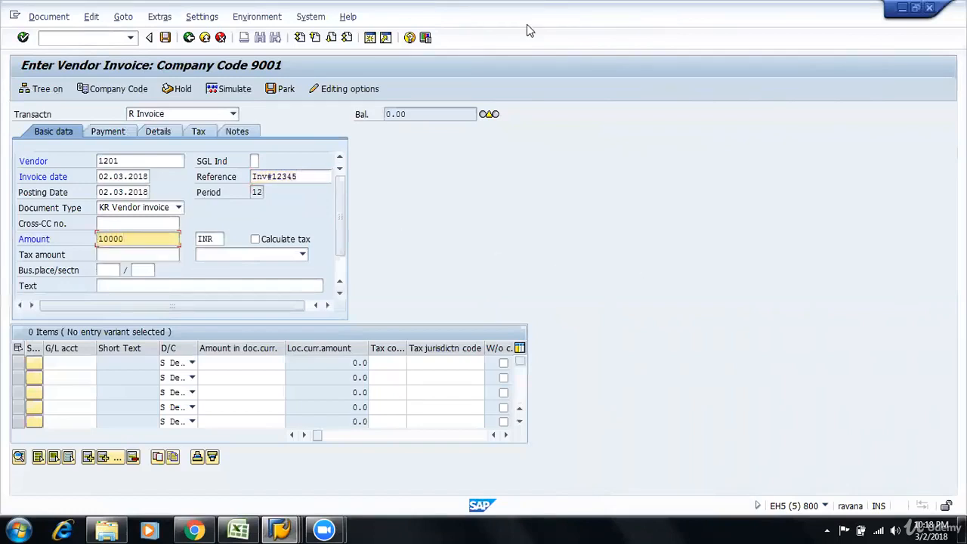
{"action": "left_click", "coordinate": [115, 285]}
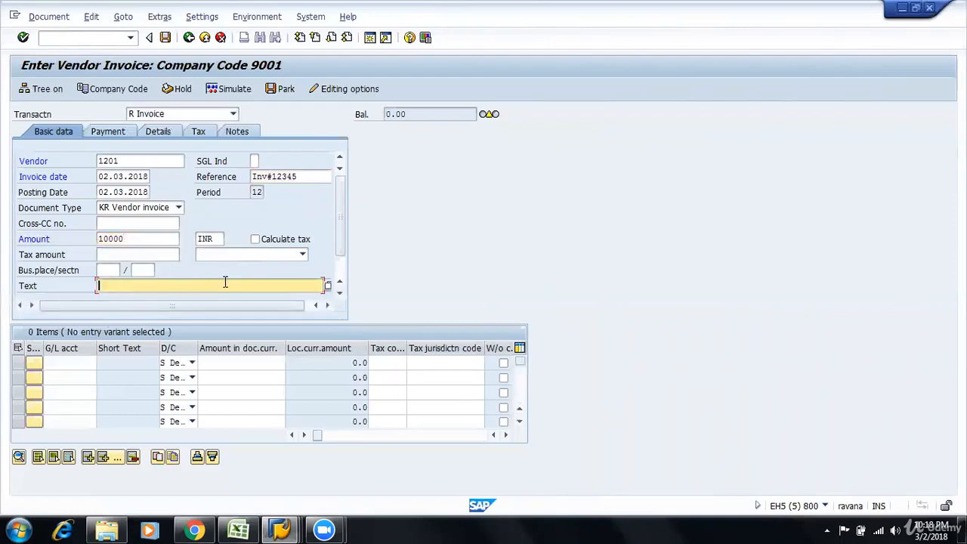
{"action": "type", "text": "Inventory"}
Fill the first line item with G/L account 400000 Rent Expense A/c as a debit of 10000
{"action": "left_click", "coordinate": [69, 363]}
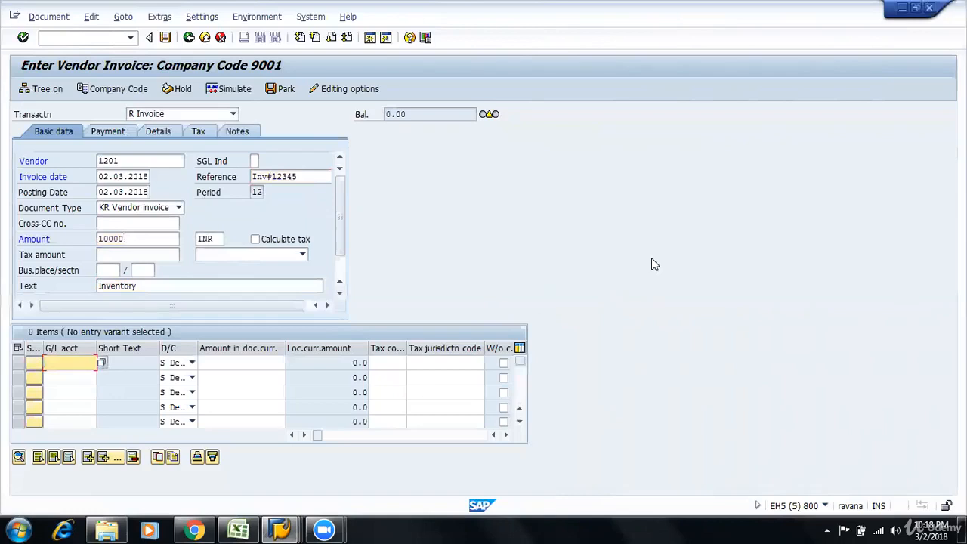
{"action": "double_click", "coordinate": [102, 361]}
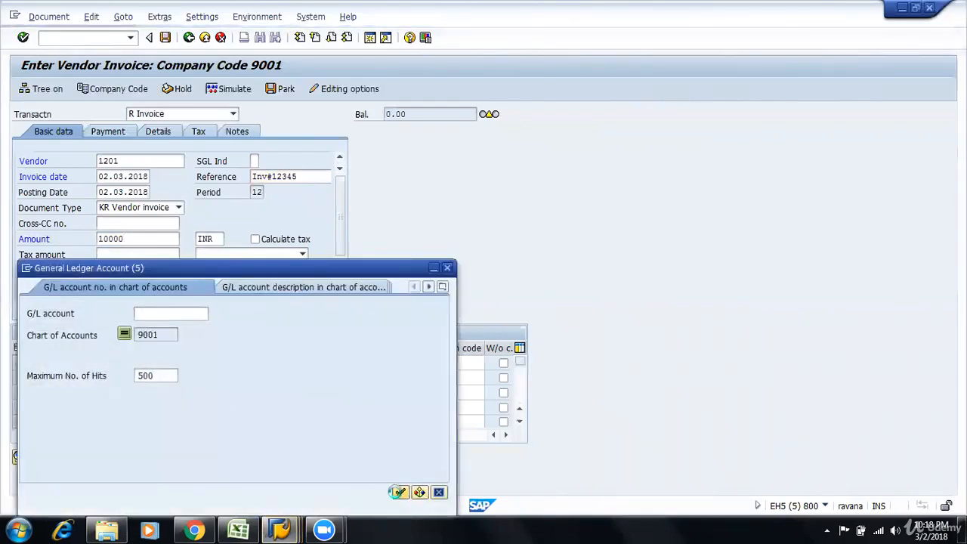
{"action": "left_click", "coordinate": [398, 491]}
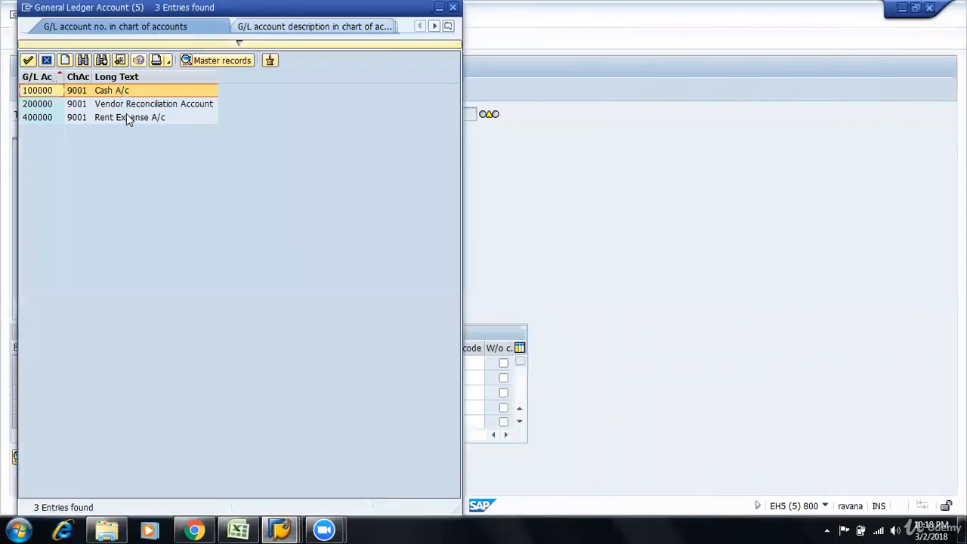
{"action": "double_click", "coordinate": [126, 118]}
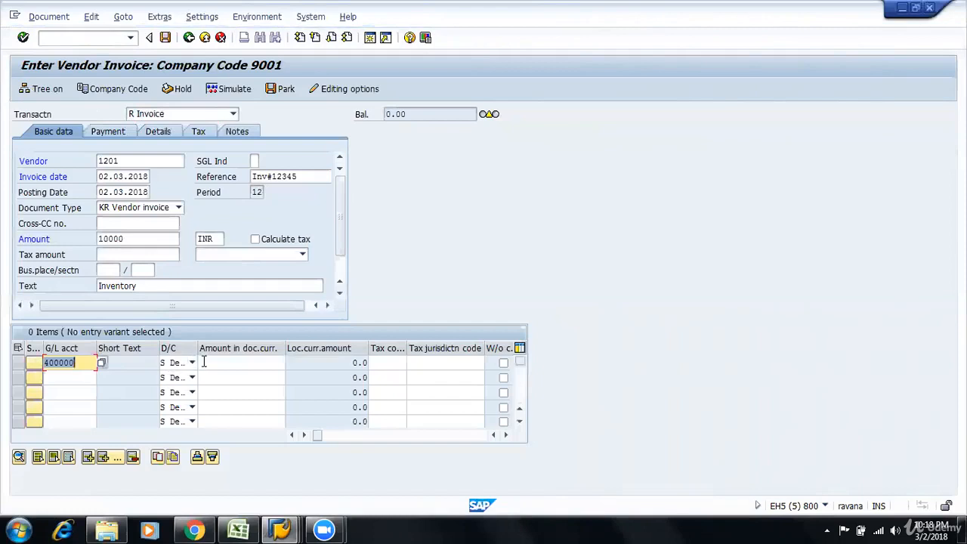
{"action": "left_click", "coordinate": [206, 362]}
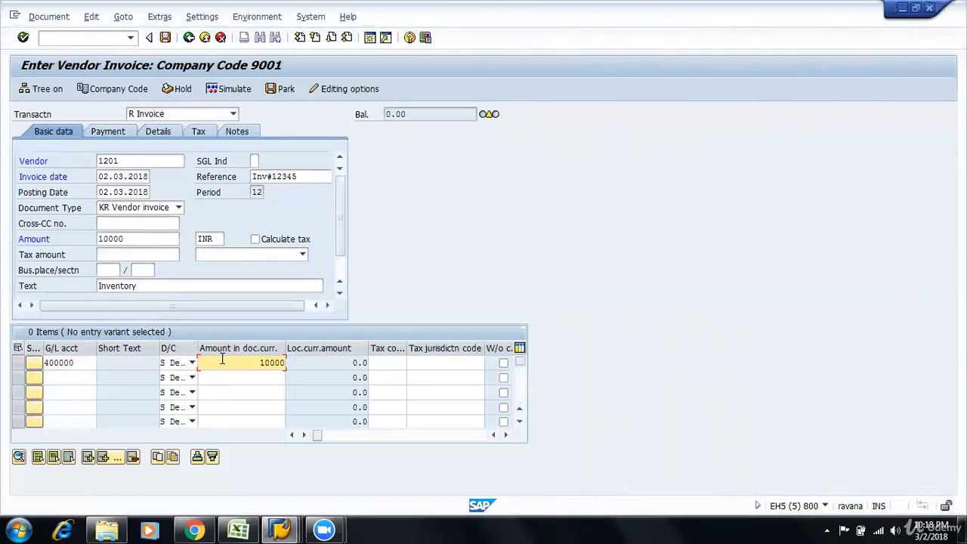
{"action": "key", "text": "Tab"}
{"action": "key", "text": "Tab"}
{"action": "key", "text": "Tab"}
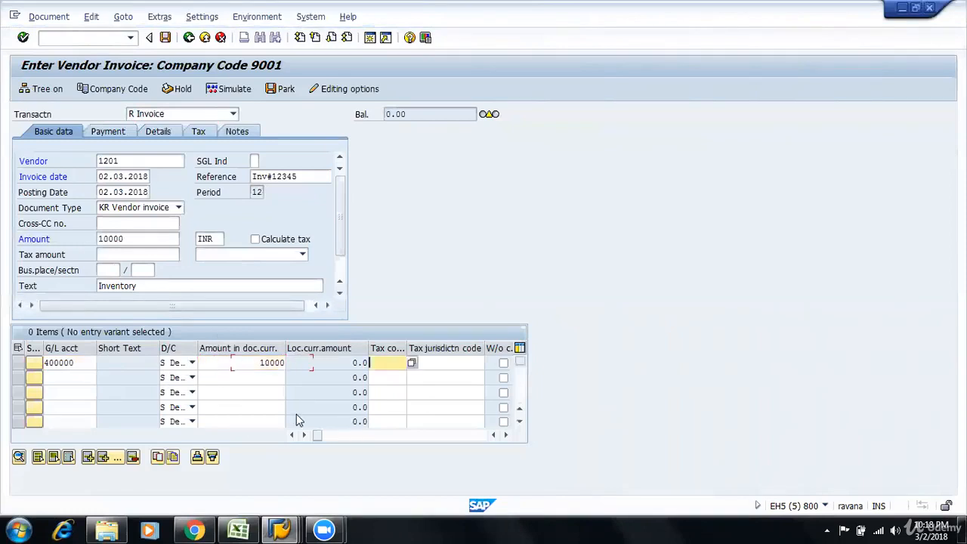
{"action": "key", "text": "Tab"}
{"action": "key", "text": "Tab"}
{"action": "key", "text": "Tab"}
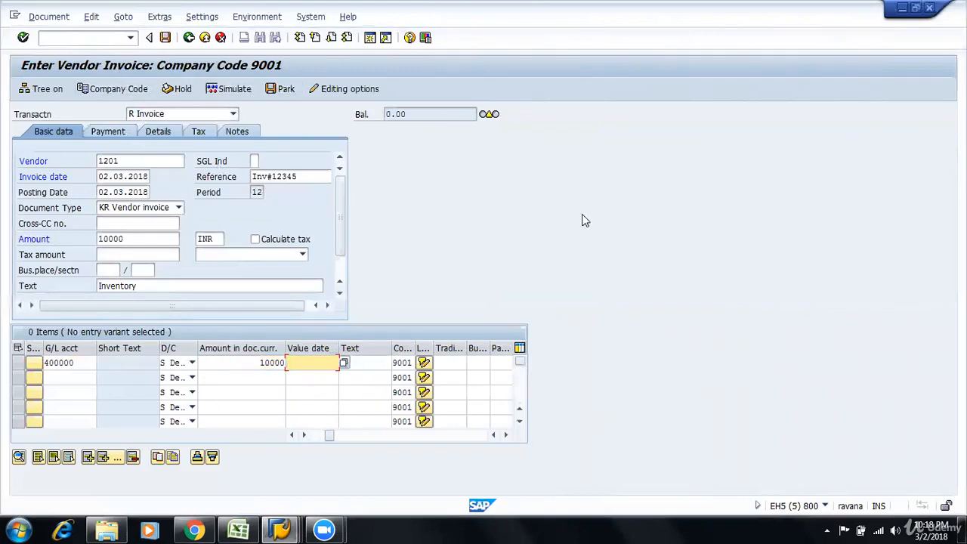
Switch to the Excel course sheet and make the Maintaining Tolerances and Posting of Vendor Transactions topics bold
{"action": "left_click", "coordinate": [238, 529]}
{"action": "scroll", "coordinate": [262, 352], "scroll_direction": "up", "scroll_amount": 11}
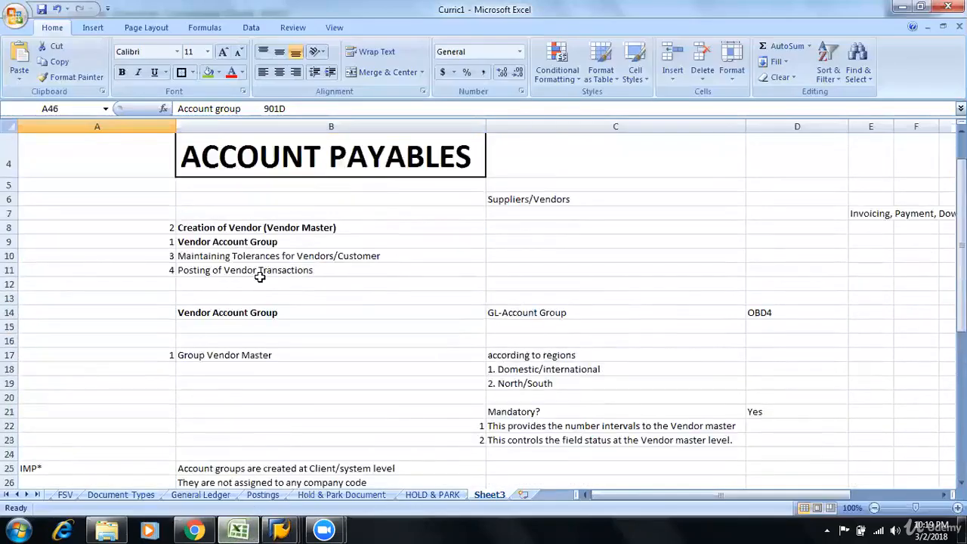
{"action": "left_click", "coordinate": [231, 299]}
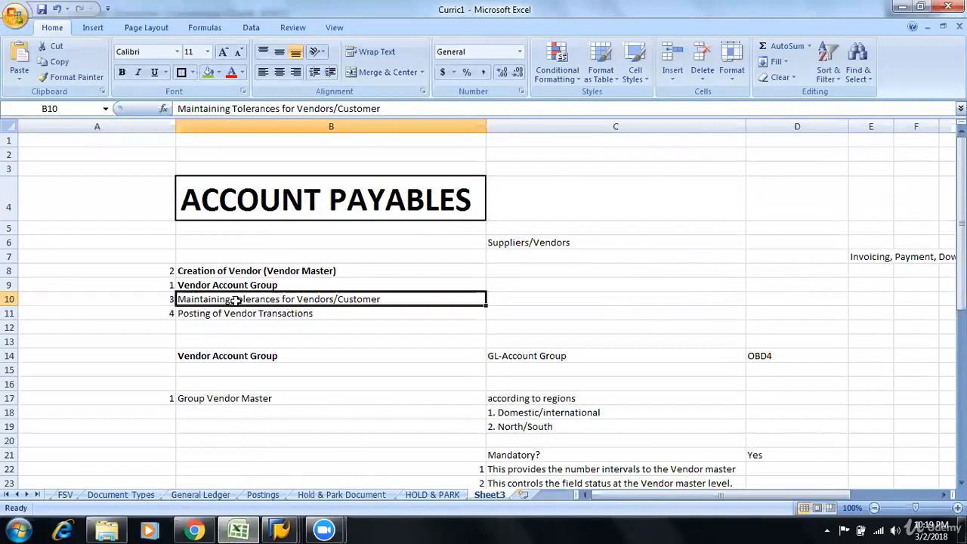
{"action": "key", "text": "ctrl+b"}
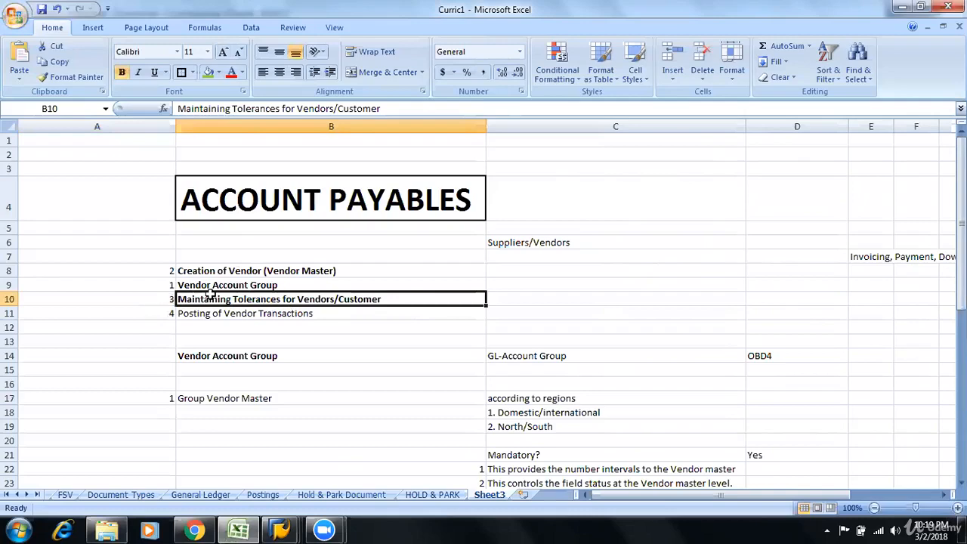
{"action": "left_click", "coordinate": [352, 315]}
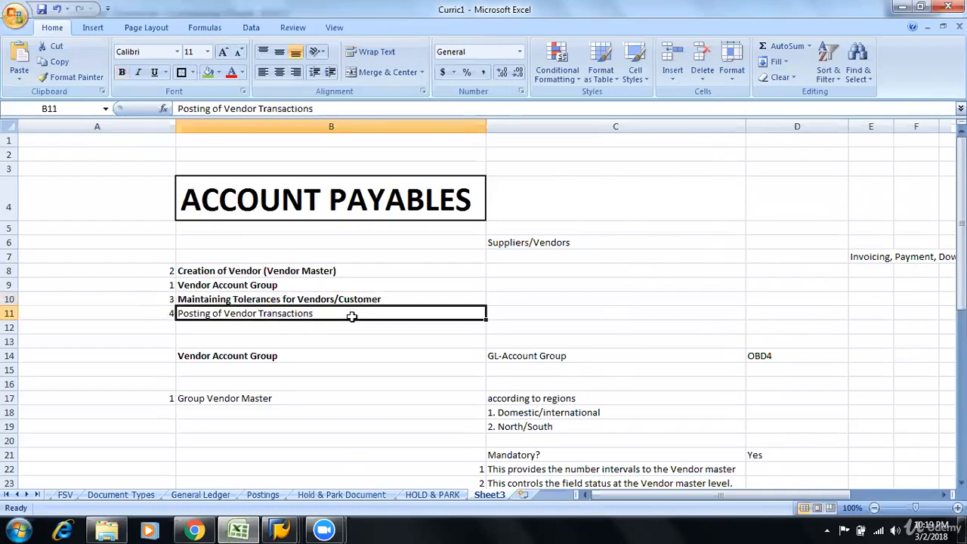
{"action": "key", "text": "ctrl+b"}
Switch back to the vendor invoice in SAP and have the entered header and line item data checked
{"action": "key", "text": "alt+Tab"}
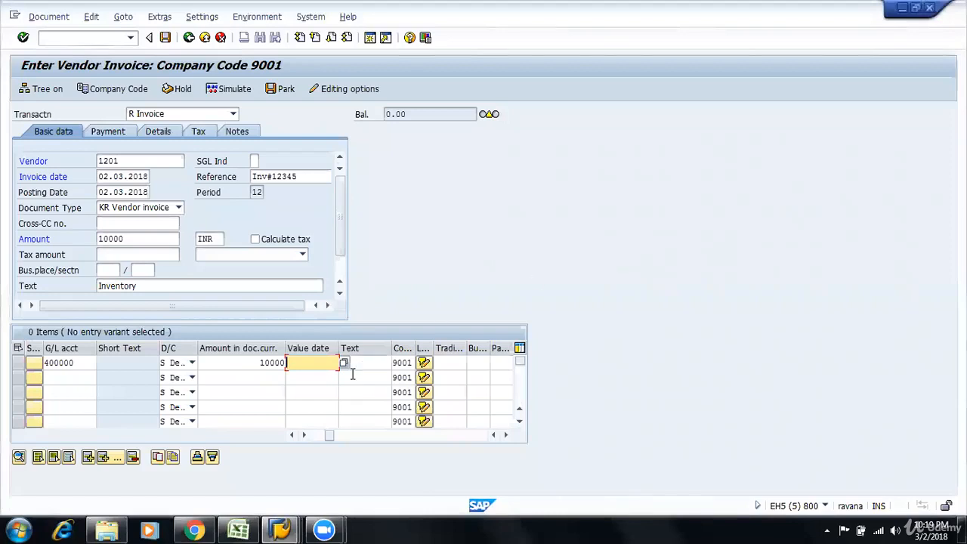
{"action": "left_click", "coordinate": [304, 436]}
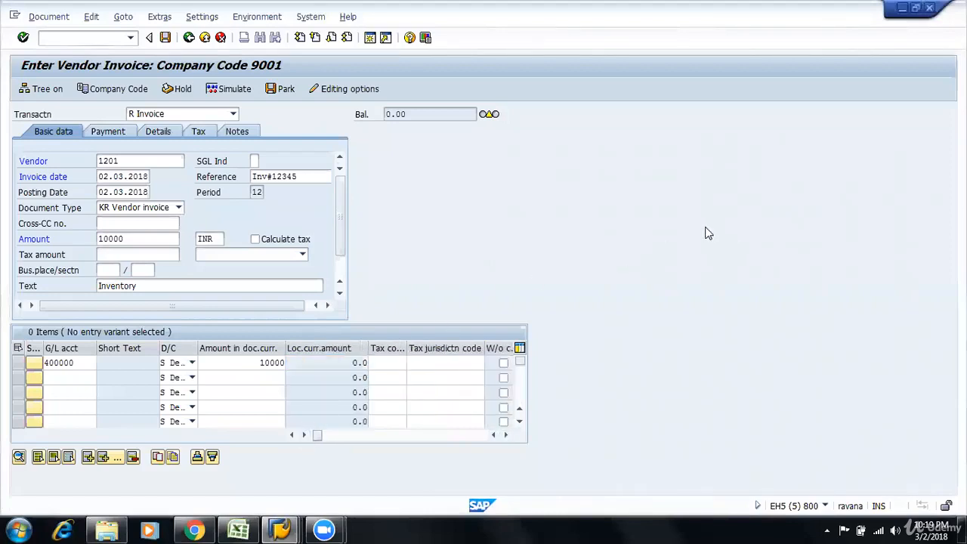
{"action": "key", "text": "Return"}
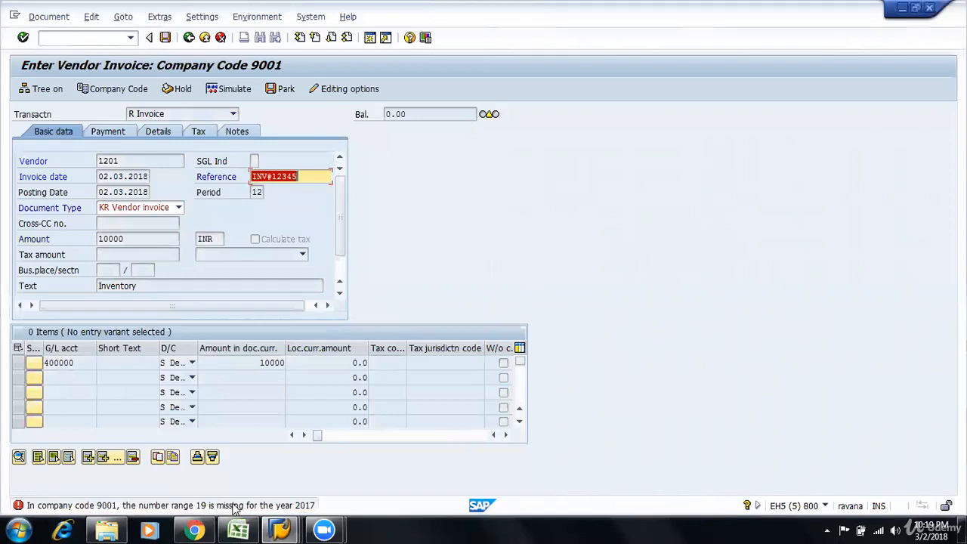
Read the detailed help for the invoice's missing number range error and close it
{"action": "double_click", "coordinate": [278, 508]}
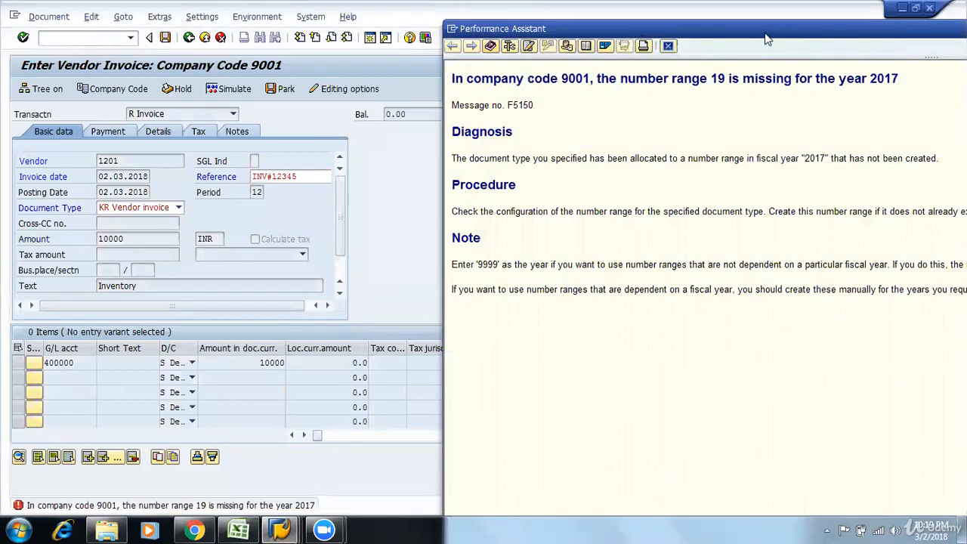
{"action": "left_click_drag", "start_coordinate": [692, 34], "coordinate": [603, 30]}
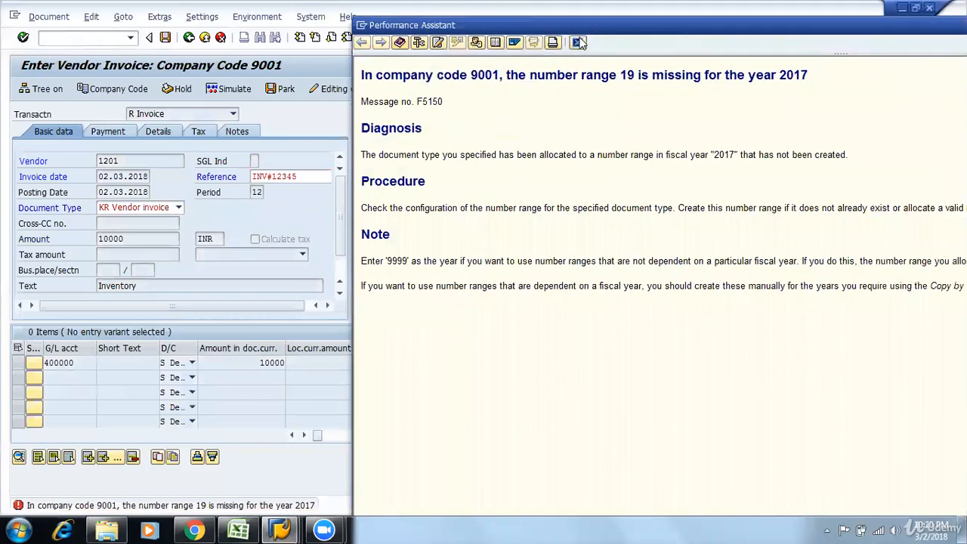
{"action": "key", "text": "Escape"}
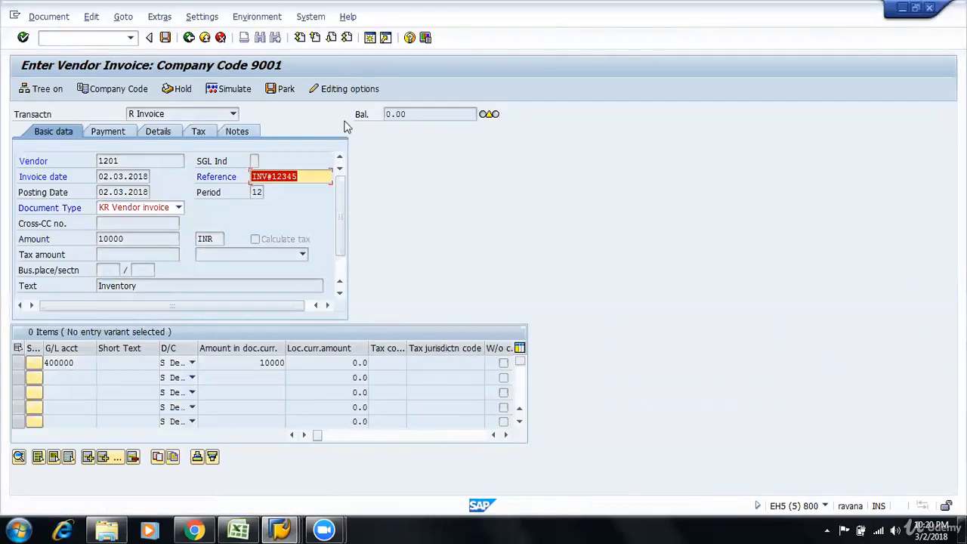
Open the number ranges for accounting documents with transaction FBN1 in a new session
{"action": "left_click", "coordinate": [370, 39]}
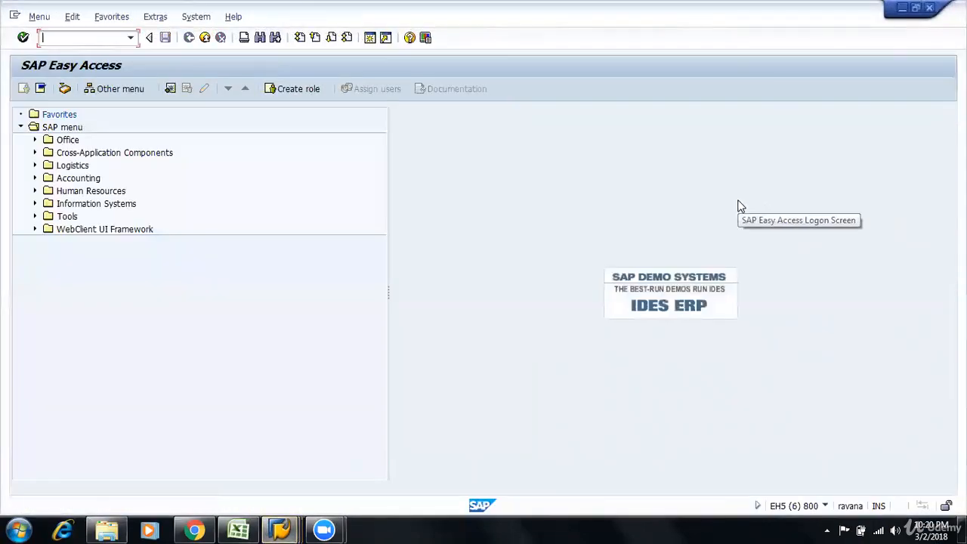
{"action": "type", "text": "FBN1"}
{"action": "key", "text": "Return"}
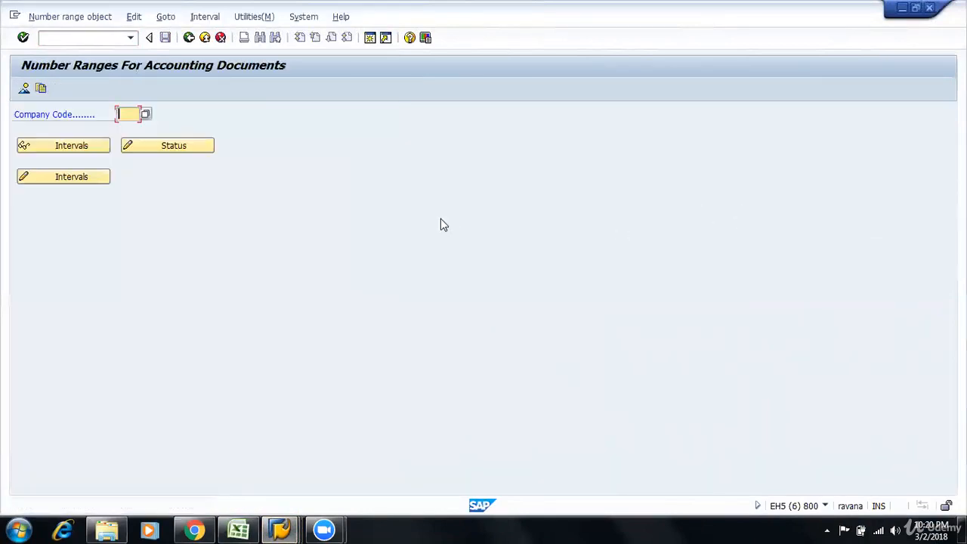
{"action": "key", "text": "F3"}
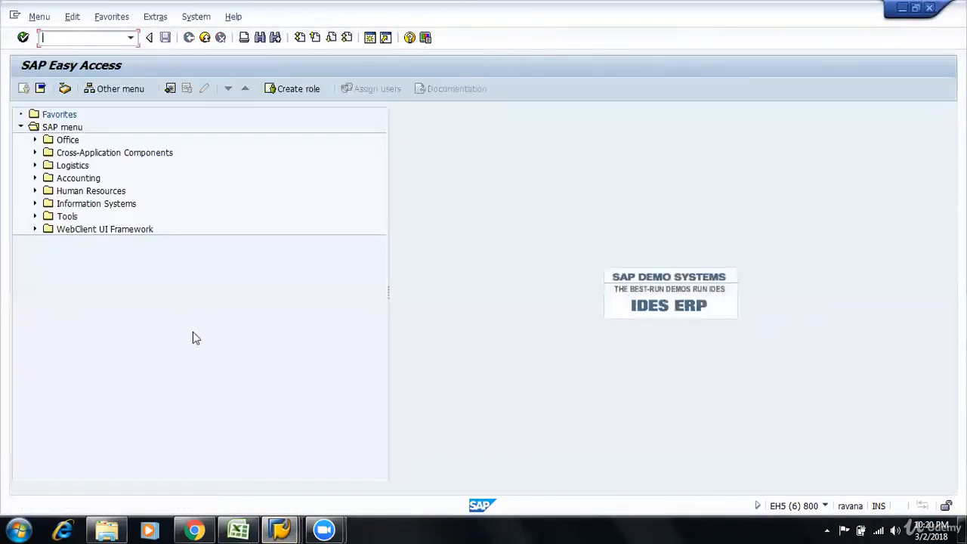
{"action": "type", "text": "OBA7"}
{"action": "key", "text": "Return"}
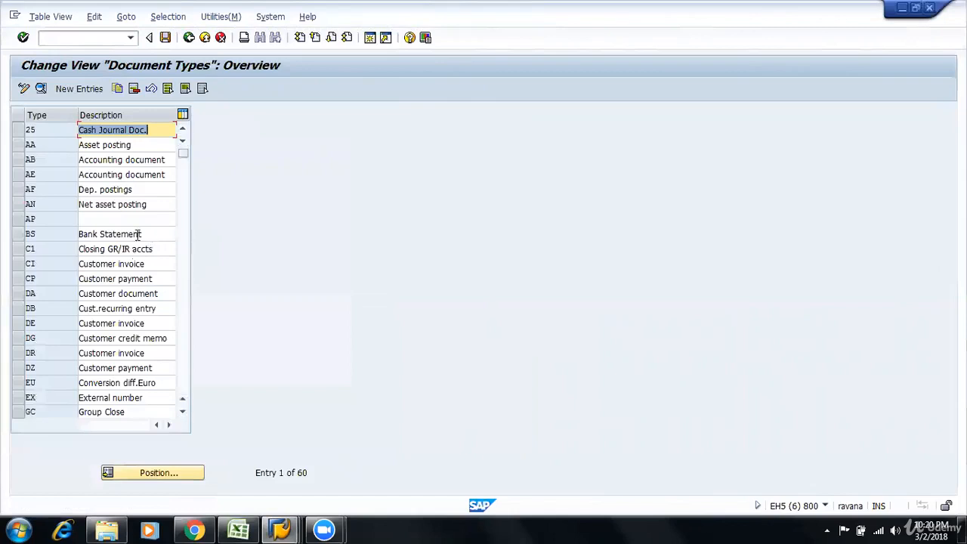
{"action": "left_click", "coordinate": [209, 39]}
{"action": "left_click", "coordinate": [210, 41]}
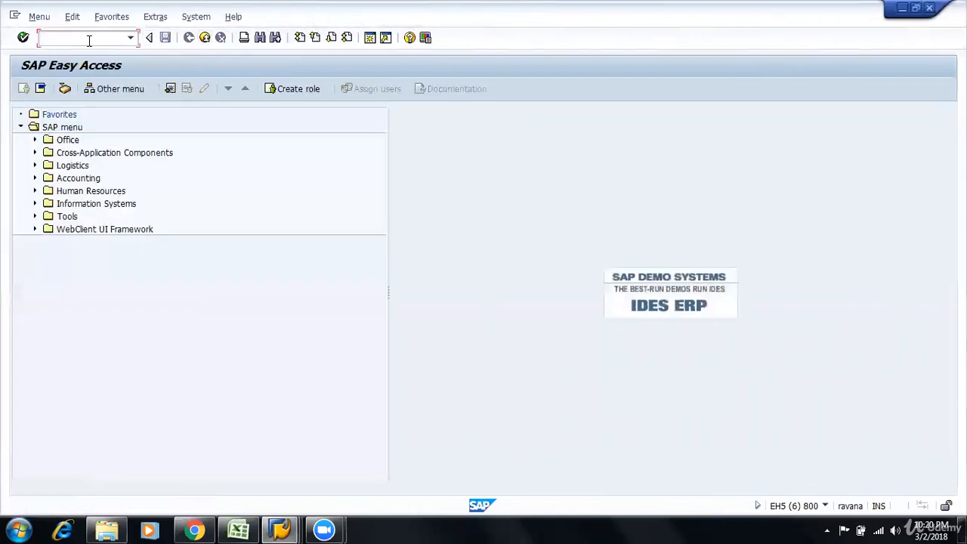
{"action": "type", "text": "FBN1"}
{"action": "key", "text": "Return"}
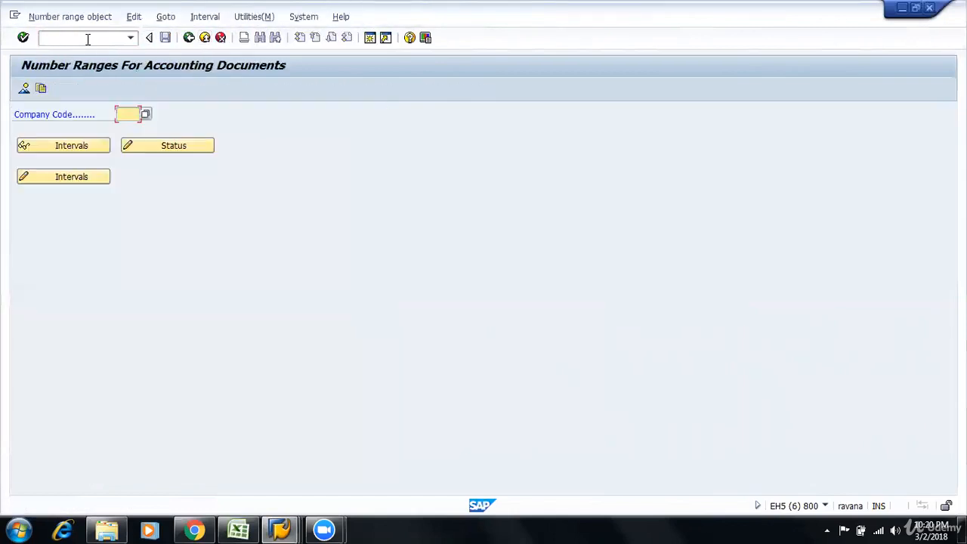
Open the document number range intervals of company code 9001 for changing and recheck the vendor invoice's error
{"action": "left_click", "coordinate": [125, 115]}
{"action": "left_click", "coordinate": [122, 130]}
{"action": "left_click", "coordinate": [89, 177]}
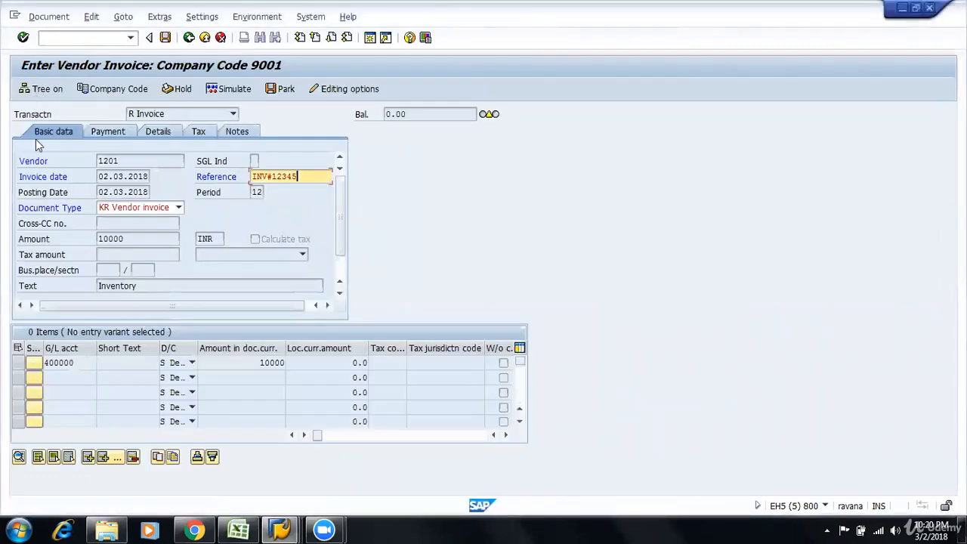
{"action": "key", "text": "Return"}
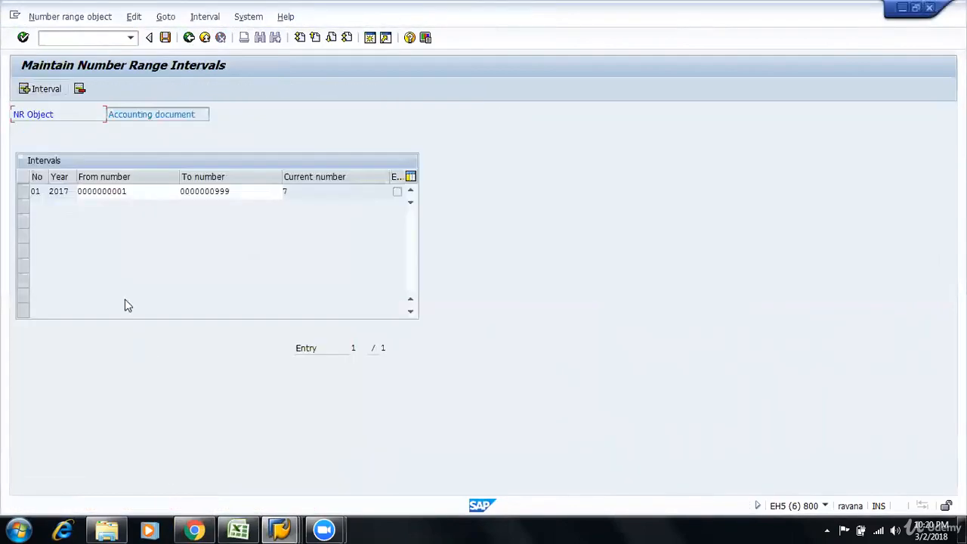
Fill in a new interval with number 19, year 2017, from number 1000 and to number 1999
{"action": "left_click", "coordinate": [37, 94]}
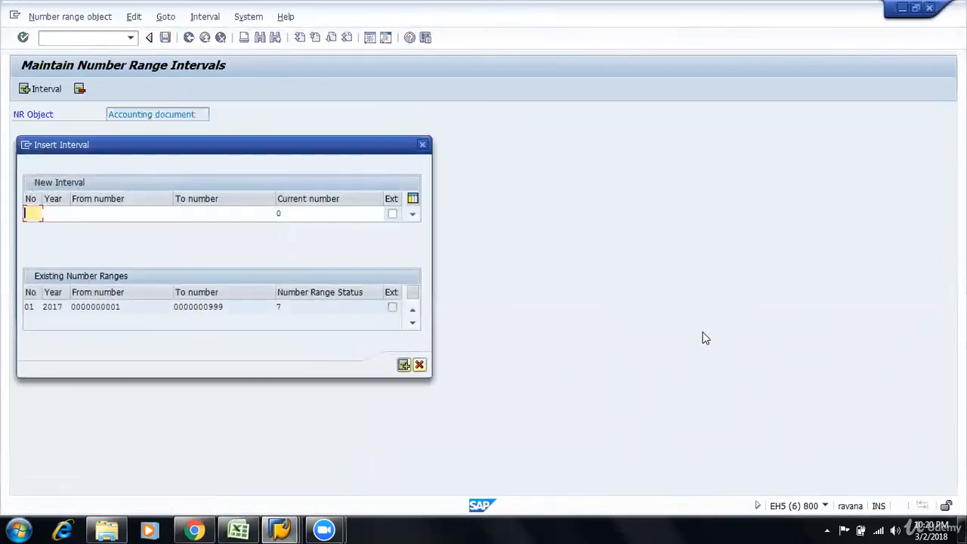
{"action": "type", "text": "19"}
{"action": "key", "text": "Tab"}
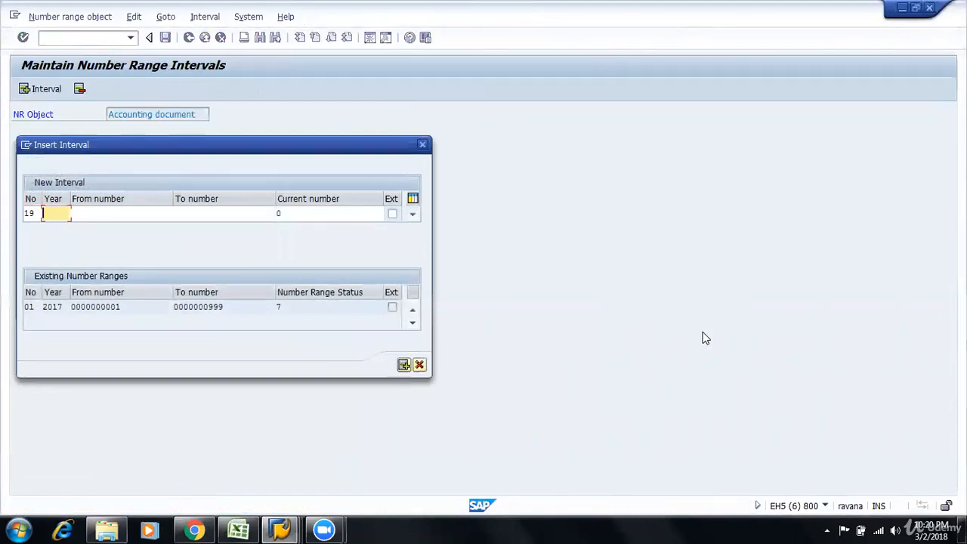
{"action": "type", "text": "2017"}
{"action": "key", "text": "Tab"}
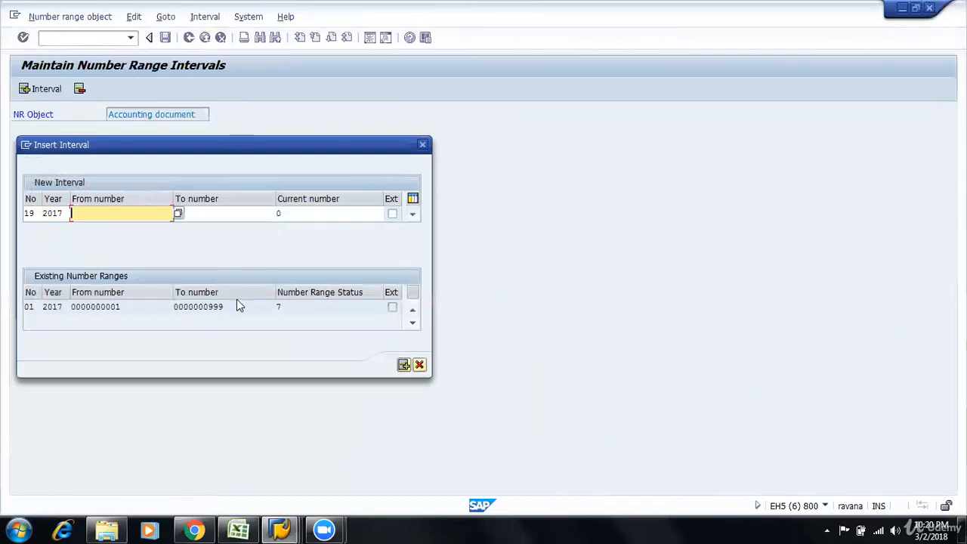
{"action": "type", "text": "1000"}
{"action": "key", "text": "Tab"}
{"action": "type", "text": "1"}
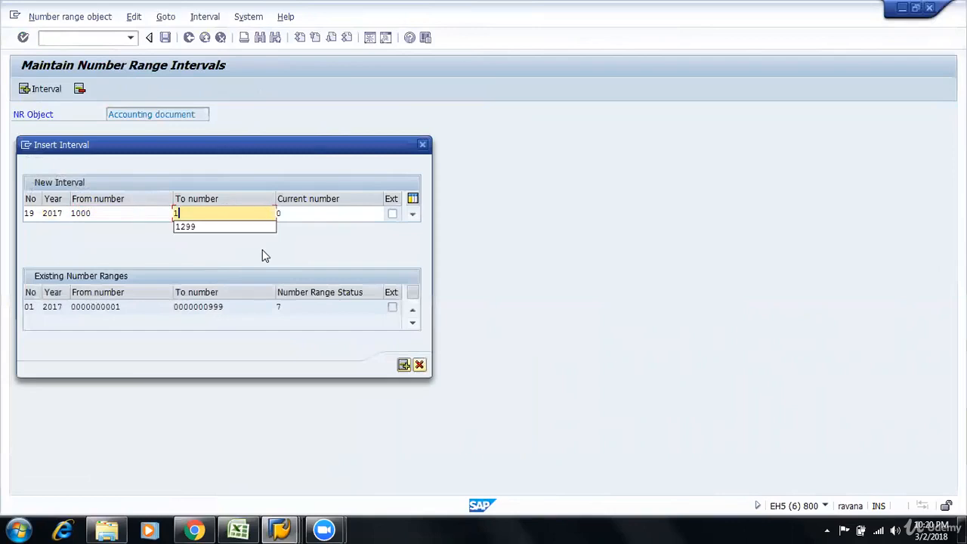
{"action": "type", "text": "999"}
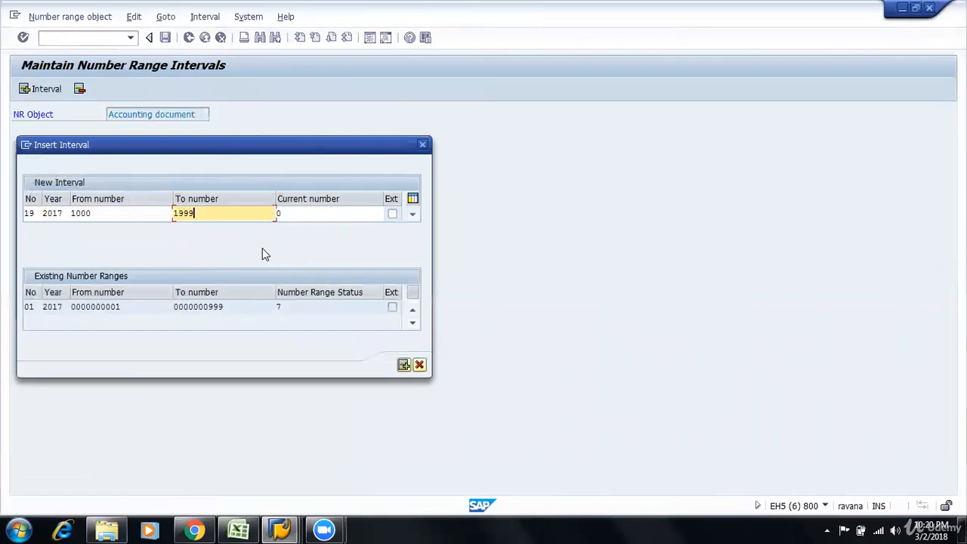
Insert the filled-in interval, save the accounting document number ranges and leave the transaction
{"action": "key", "text": "Return"}
{"action": "key", "text": "ctrl+s"}
{"action": "key", "text": "Return"}
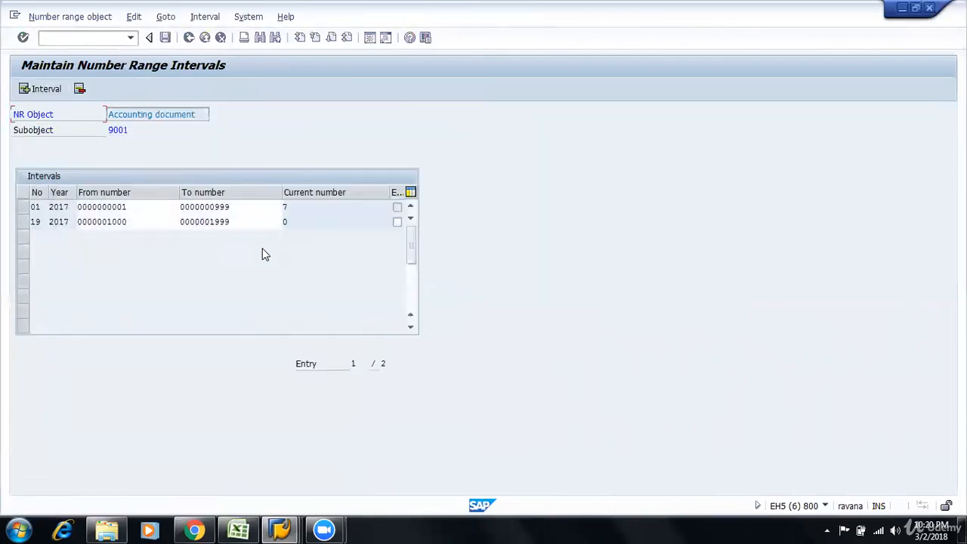
{"action": "key", "text": "Return"}
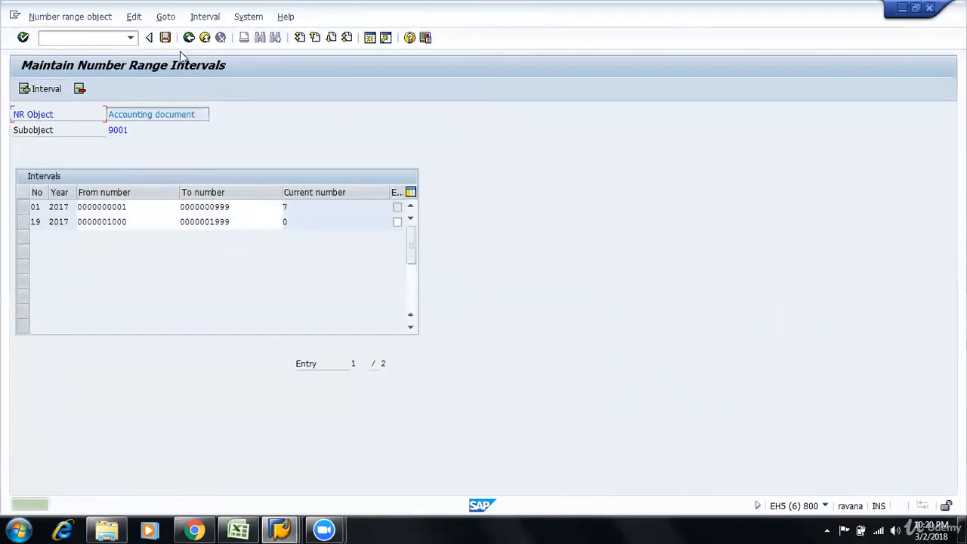
{"action": "left_click", "coordinate": [204, 38]}
{"action": "left_click", "coordinate": [204, 38]}
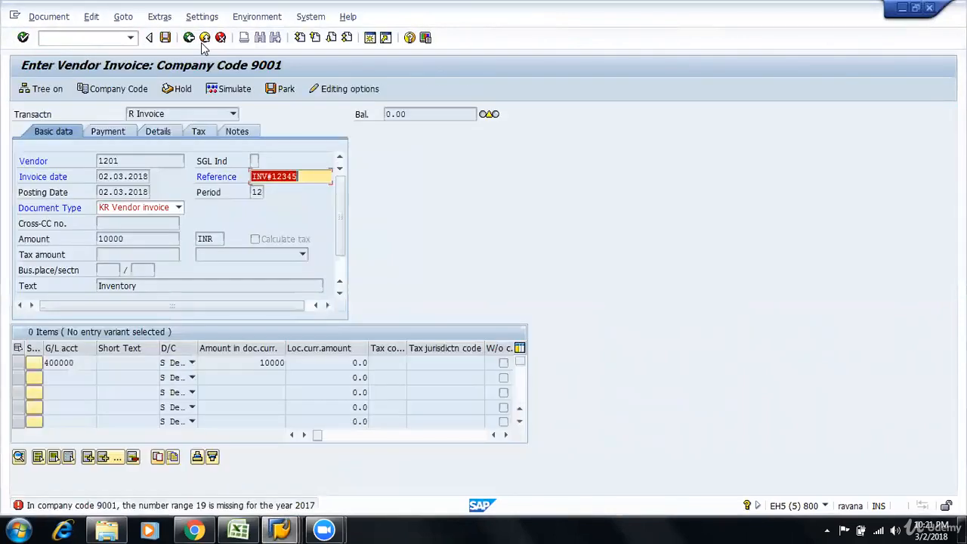
Open the customizing linked to the invoice's number range error message without specifying a project
{"action": "double_click", "coordinate": [227, 505]}
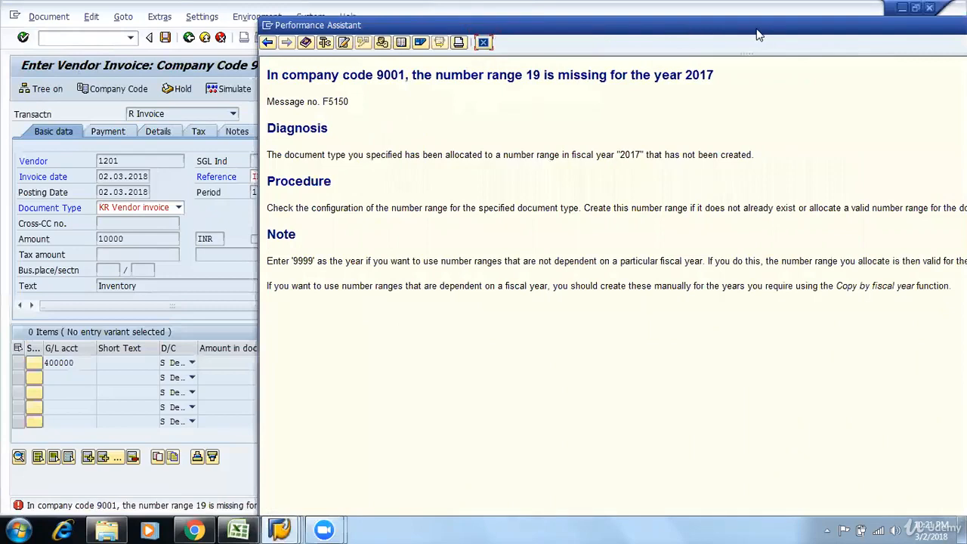
{"action": "left_click_drag", "start_coordinate": [758, 34], "coordinate": [713, 35]}
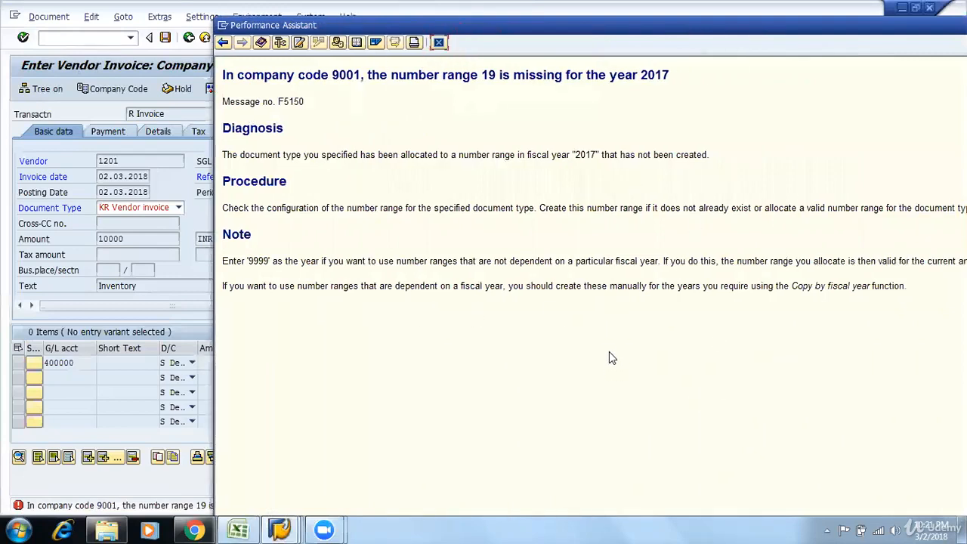
{"action": "left_click", "coordinate": [340, 46]}
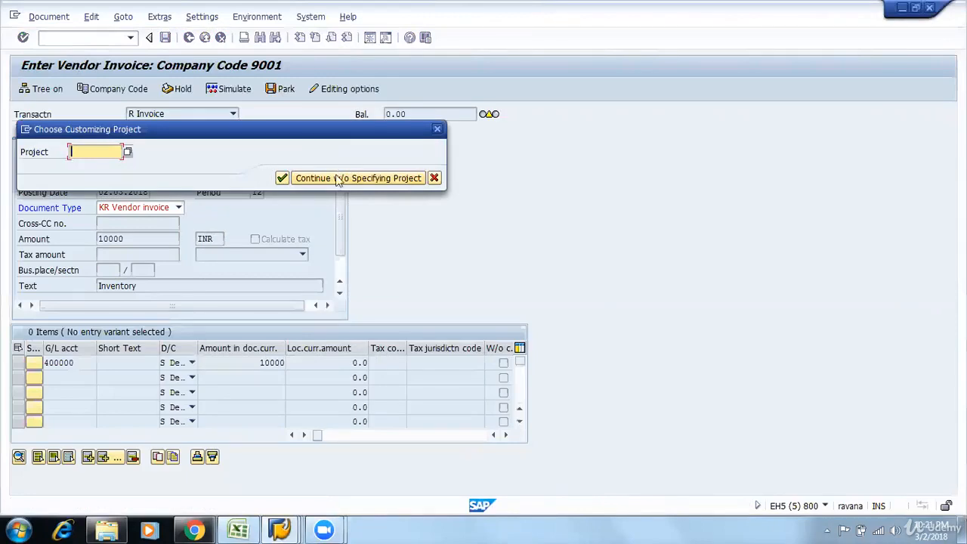
{"action": "left_click", "coordinate": [364, 181]}
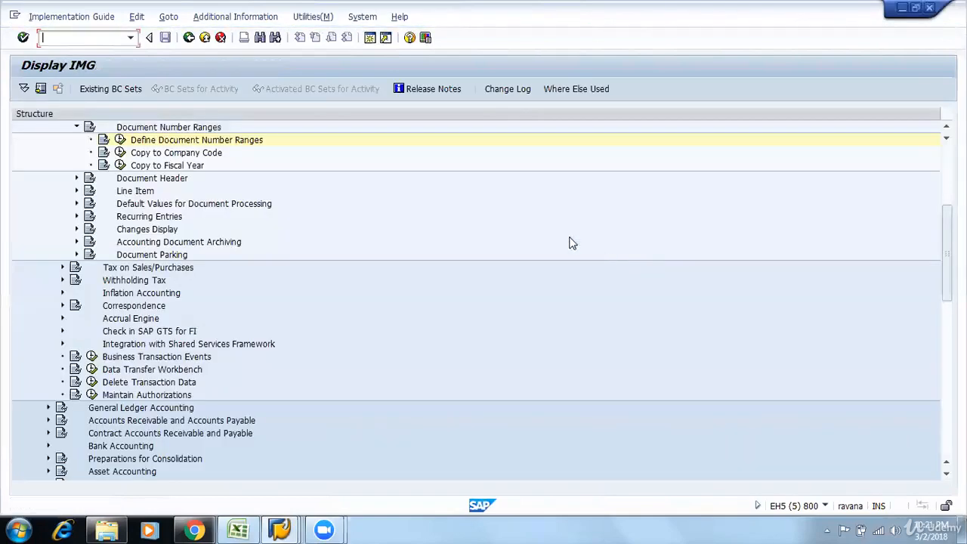
Display the IMG activity keys beside Define Document Number Ranges and widen the additional information column to read them
{"action": "left_click", "coordinate": [139, 145]}
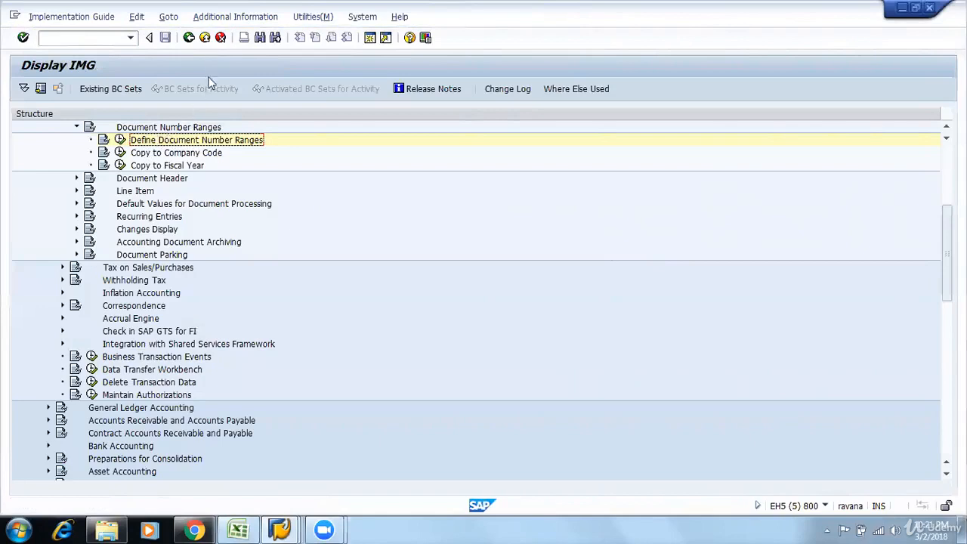
{"action": "left_click", "coordinate": [220, 17]}
{"action": "mouse_move", "coordinate": [295, 34]}
{"action": "mouse_move", "coordinate": [373, 47]}
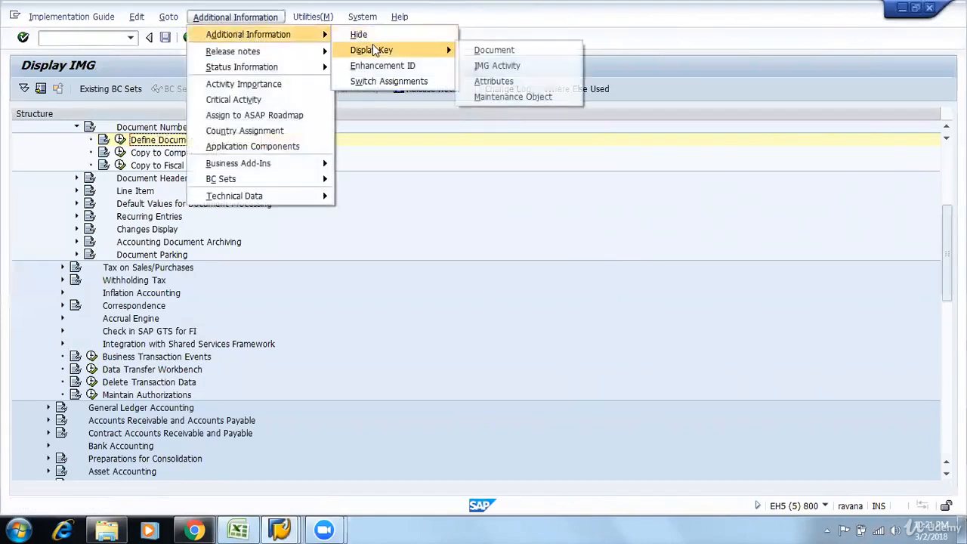
{"action": "left_click", "coordinate": [521, 62]}
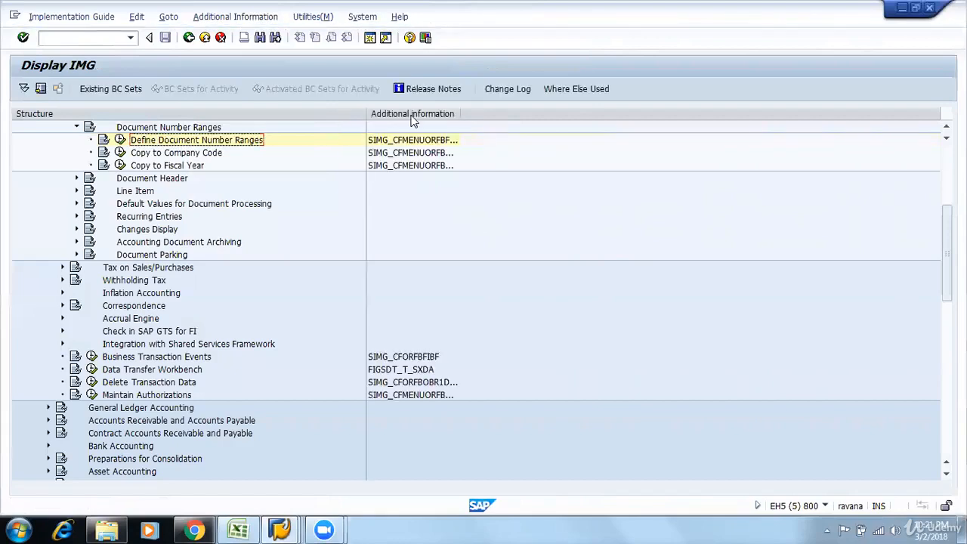
{"action": "left_click_drag", "start_coordinate": [474, 113], "coordinate": [640, 114]}
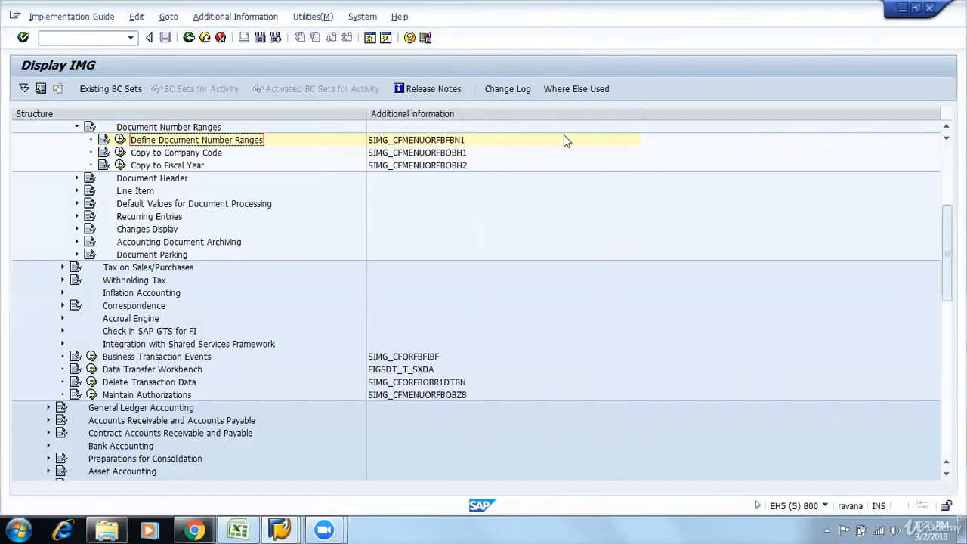
{"action": "left_click", "coordinate": [455, 144]}
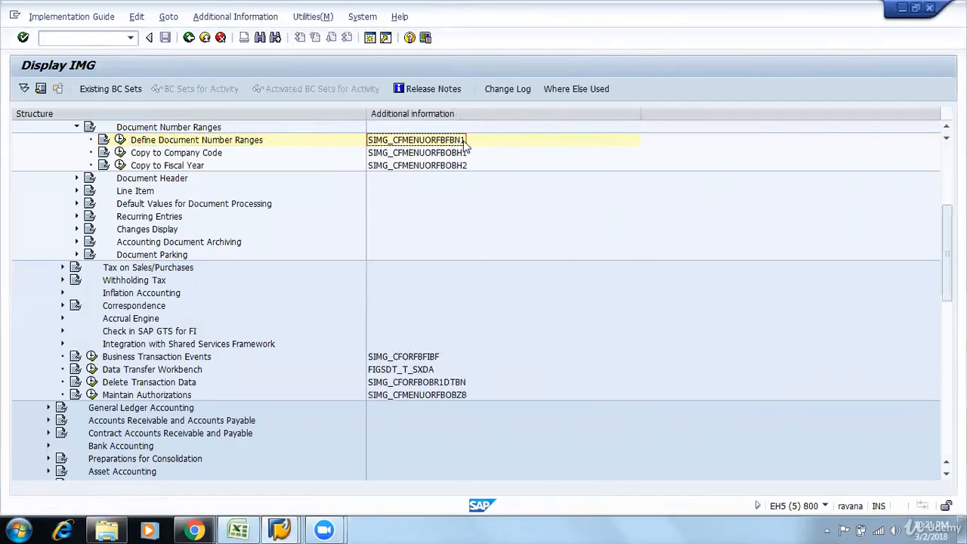
Check company code 9001's intervals through Define Document Number Ranges, return to the vendor invoice and close the error help
{"action": "left_click", "coordinate": [123, 142]}
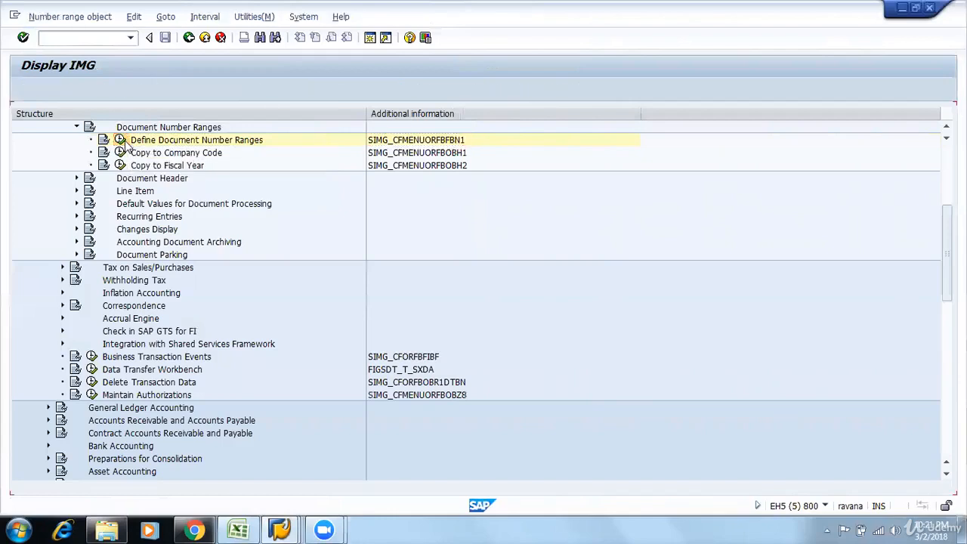
{"action": "left_click", "coordinate": [125, 114]}
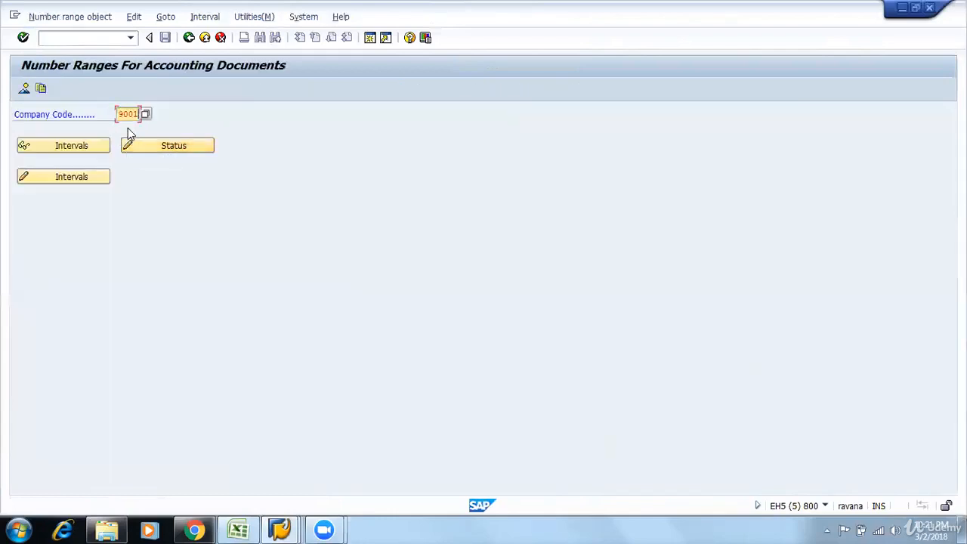
{"action": "left_click", "coordinate": [92, 176]}
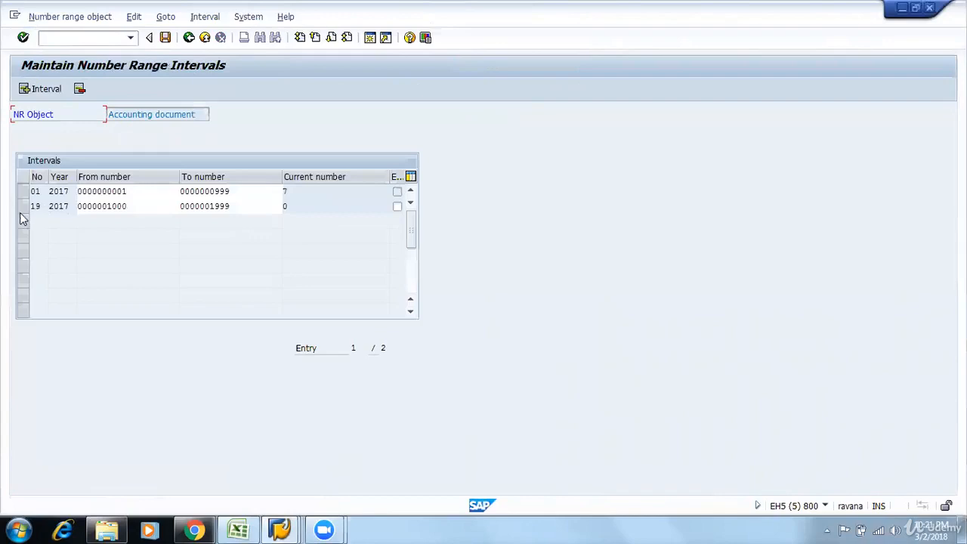
{"action": "double_click", "coordinate": [259, 205]}
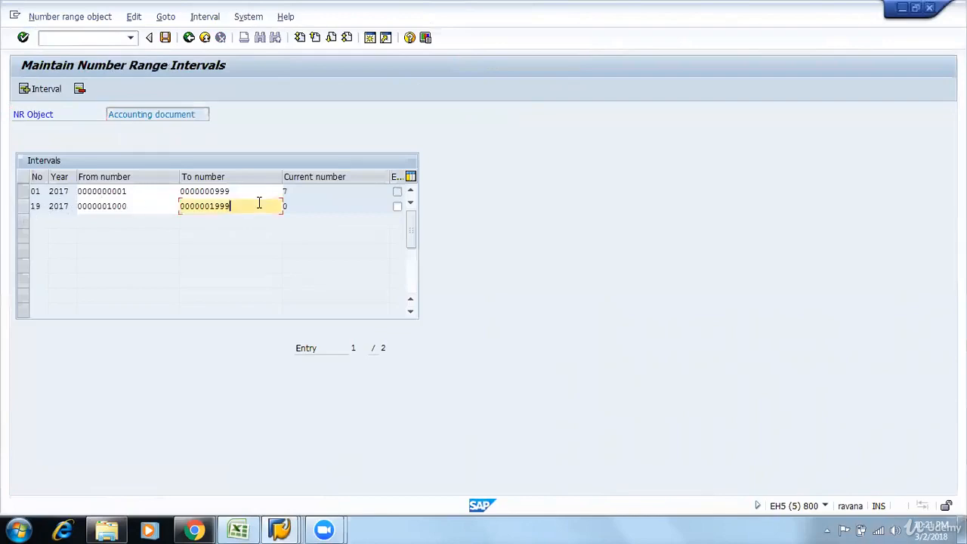
{"action": "left_click", "coordinate": [194, 49]}
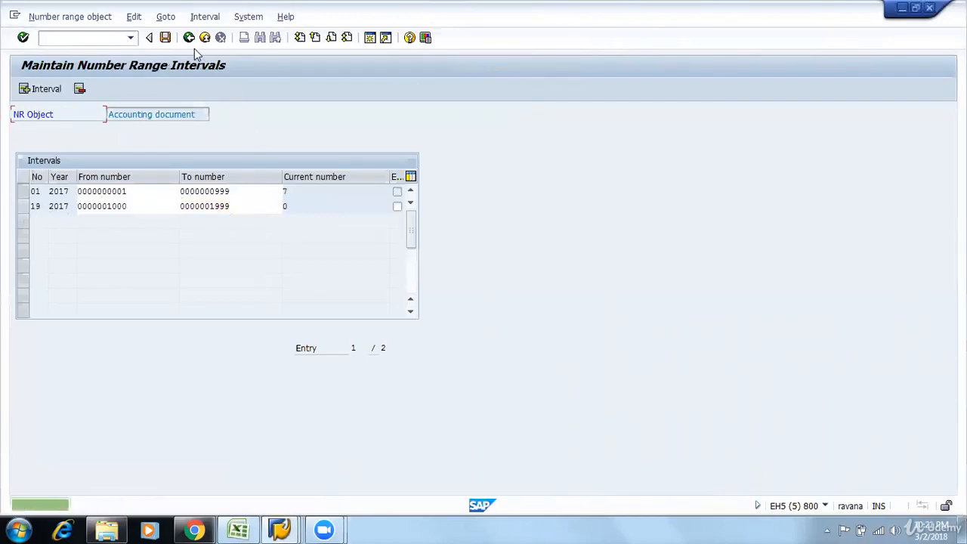
{"action": "left_click", "coordinate": [194, 48]}
{"action": "left_click", "coordinate": [202, 40]}
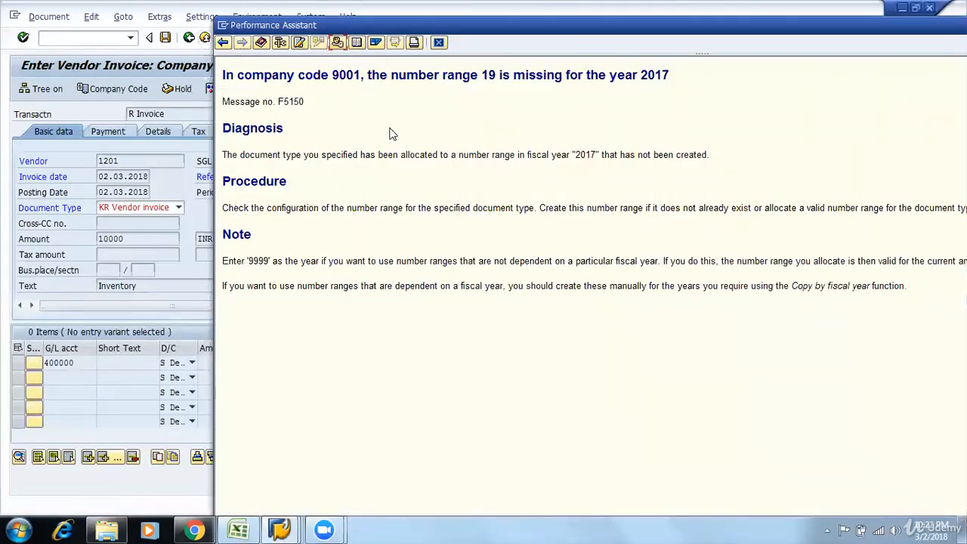
{"action": "left_click", "coordinate": [440, 43]}
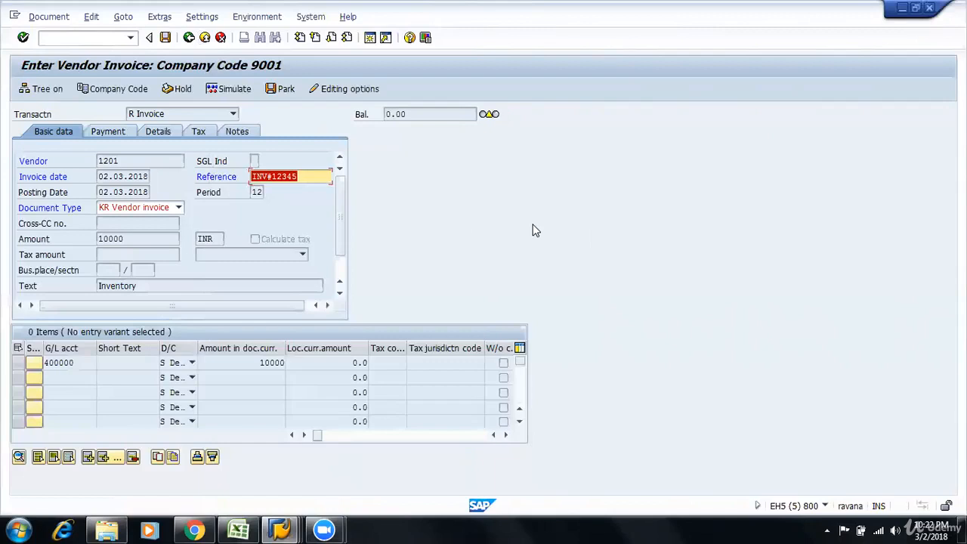
Validate the vendor invoice entries, simulate the document to review its line items and post it
{"action": "left_click", "coordinate": [23, 37]}
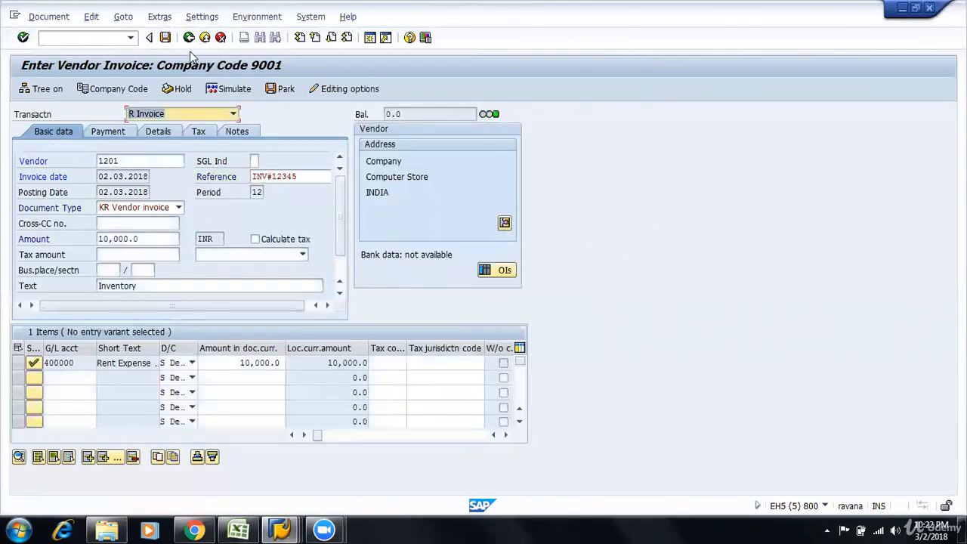
{"action": "left_click", "coordinate": [65, 19]}
{"action": "left_click", "coordinate": [552, 131]}
{"action": "left_click", "coordinate": [234, 93]}
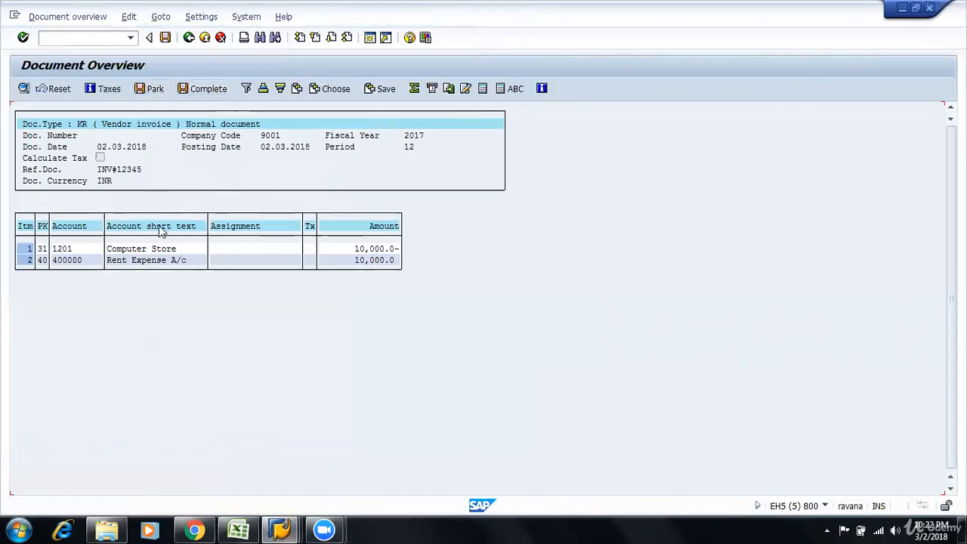
{"action": "left_click", "coordinate": [167, 36]}
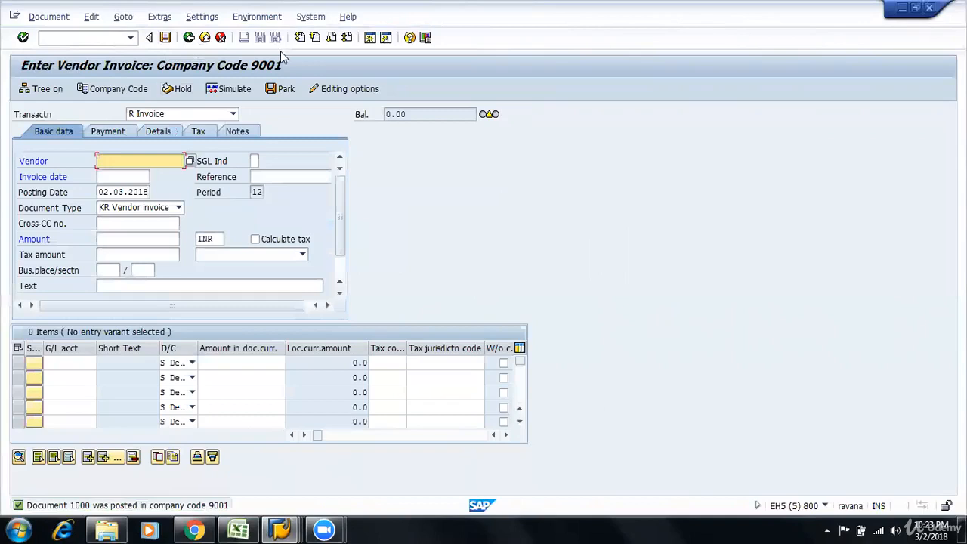
Open the customer/vendor tolerances transaction OBA3 in a separate session
{"action": "left_click", "coordinate": [116, 35]}
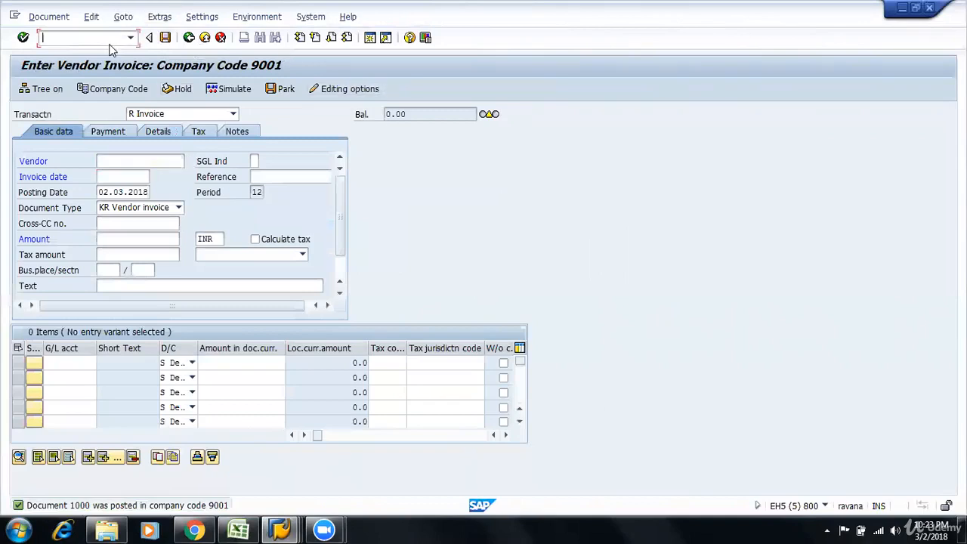
{"action": "type", "text": "/OOBA7"}
{"action": "key", "text": "Return"}
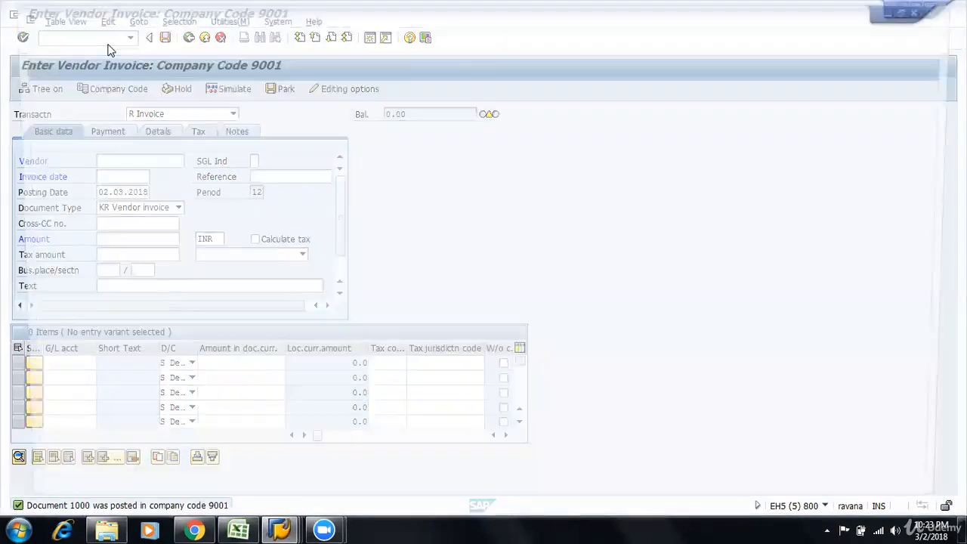
{"action": "left_click", "coordinate": [149, 39]}
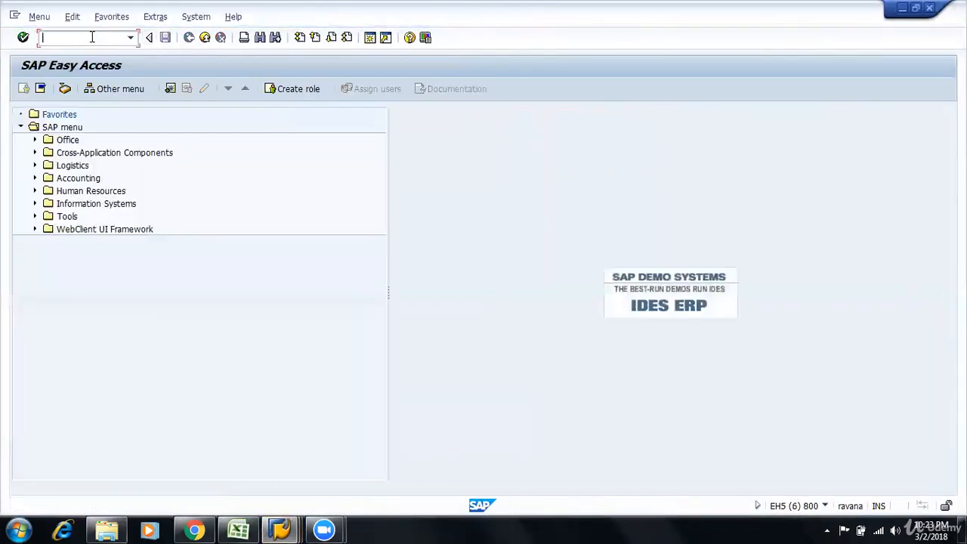
{"action": "type", "text": "OBA7"}
{"action": "key", "text": "Return"}
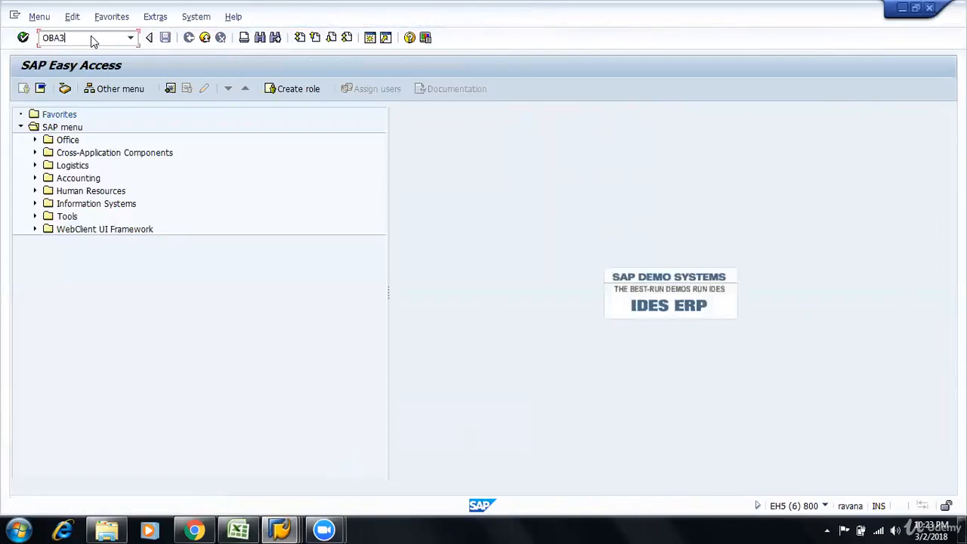
{"action": "key", "text": "Return"}
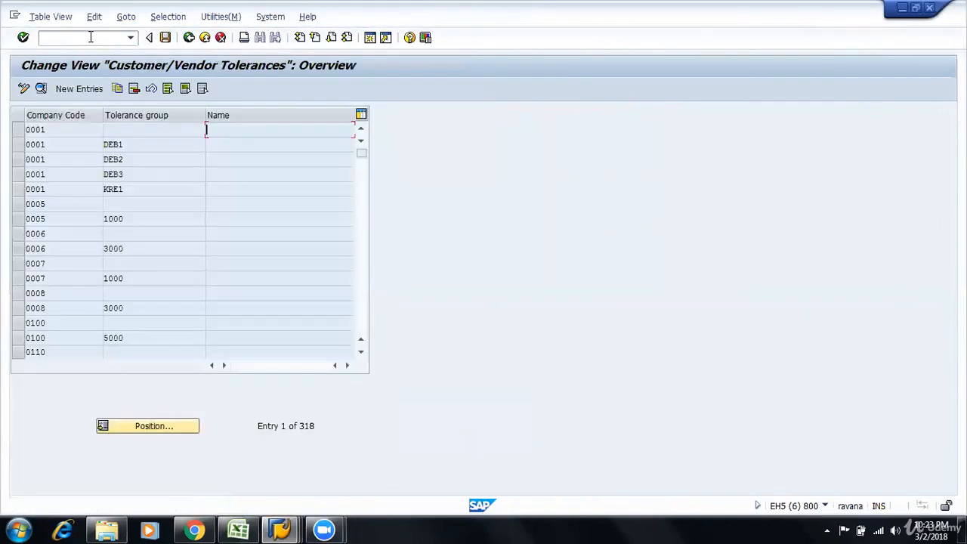
Position the customer/vendor tolerances list at company code 9000 and examine the surrounding entries
{"action": "left_click", "coordinate": [168, 426]}
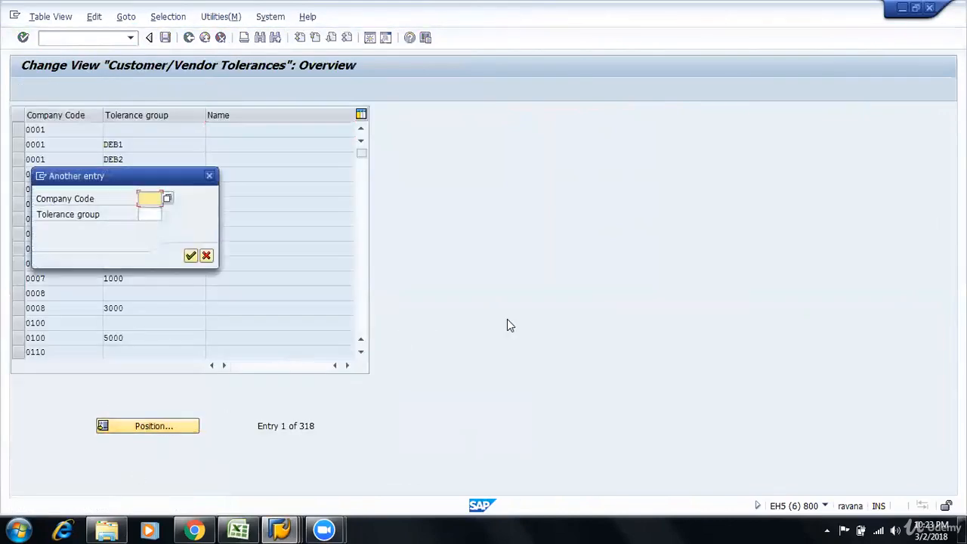
{"action": "type", "text": "9000"}
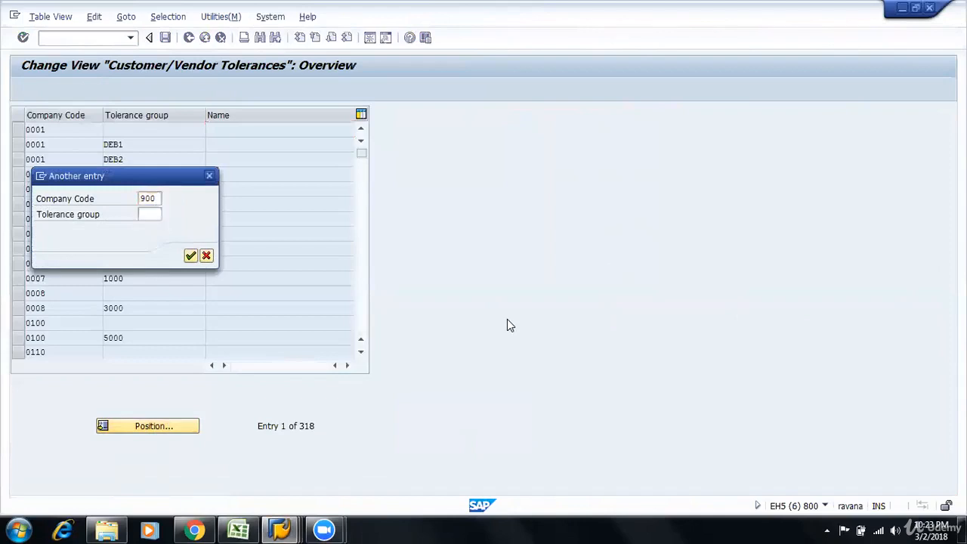
{"action": "key", "text": "Return"}
{"action": "scroll", "coordinate": [35, 146], "scroll_direction": "up", "scroll_amount": 1}
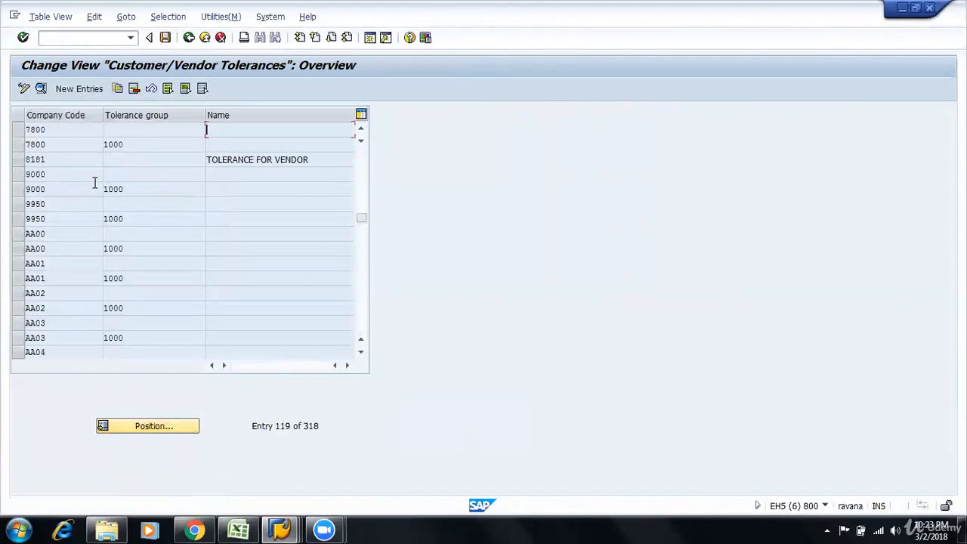
{"action": "scroll", "coordinate": [90, 182], "scroll_direction": "up", "scroll_amount": 1}
{"action": "scroll", "coordinate": [91, 204], "scroll_direction": "up", "scroll_amount": 1}
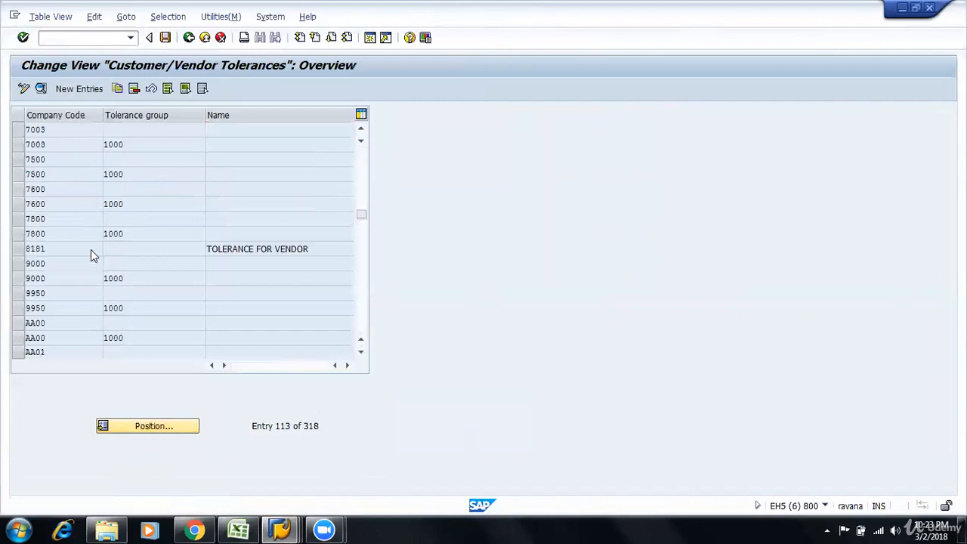
{"action": "scroll", "coordinate": [92, 251], "scroll_direction": "down", "scroll_amount": 1}
{"action": "scroll", "coordinate": [92, 249], "scroll_direction": "down", "scroll_amount": 1}
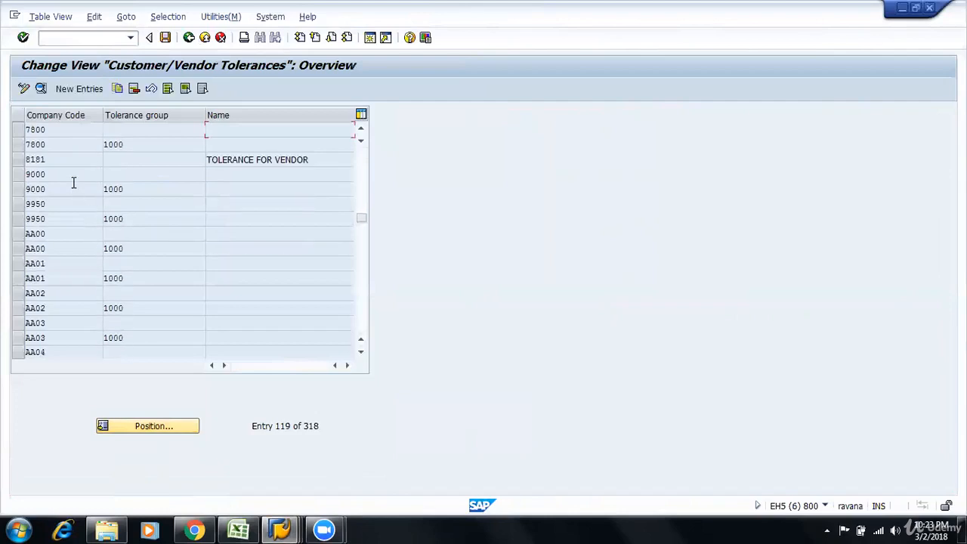
{"action": "scroll", "coordinate": [86, 287], "scroll_direction": "down", "scroll_amount": 1}
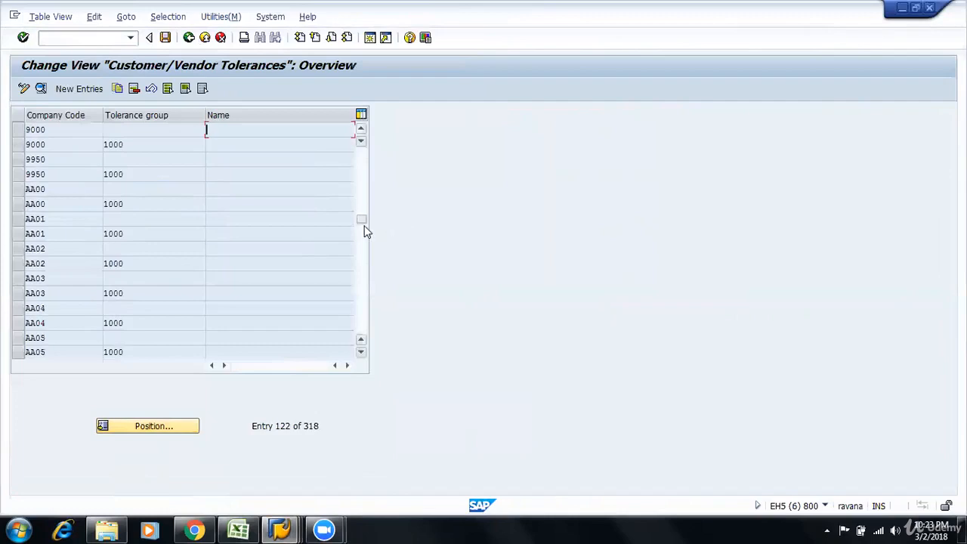
{"action": "left_click", "coordinate": [359, 162]}
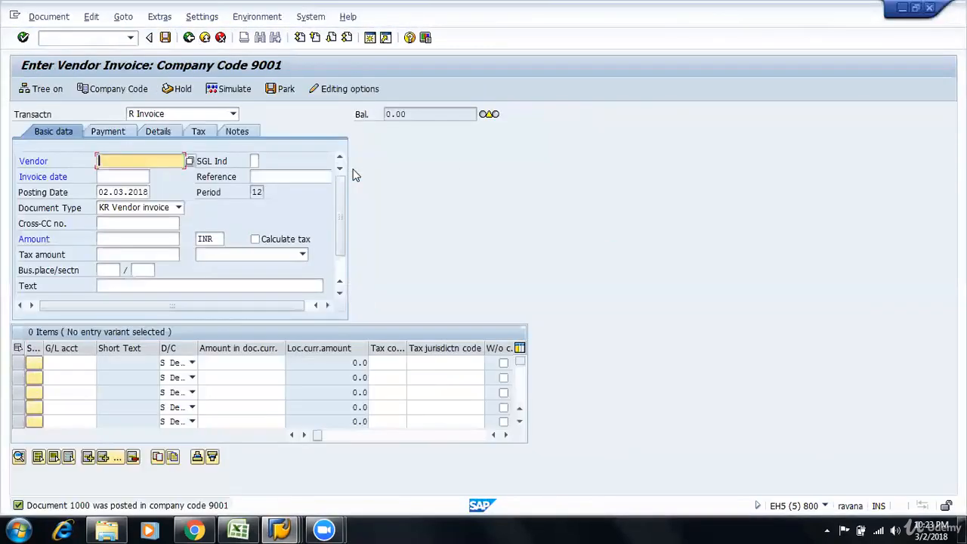
Return to the vendor invoice, display the document just posted and try to open another session
{"action": "left_click", "coordinate": [49, 16]}
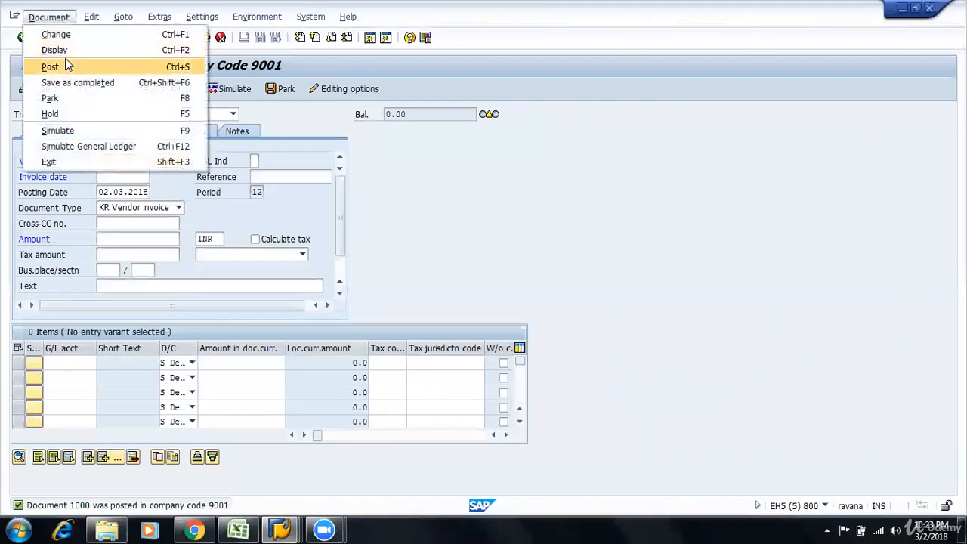
{"action": "left_click", "coordinate": [53, 47]}
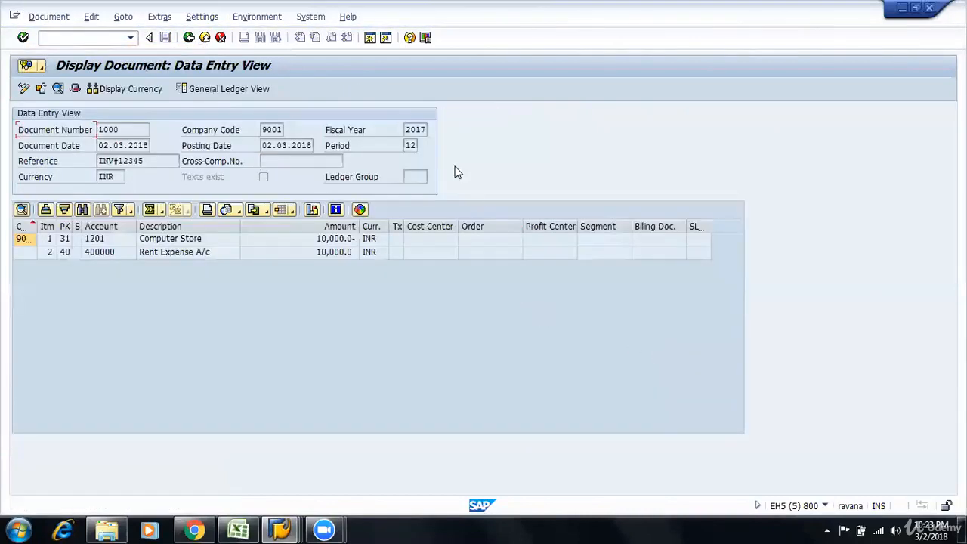
{"action": "left_click", "coordinate": [370, 37]}
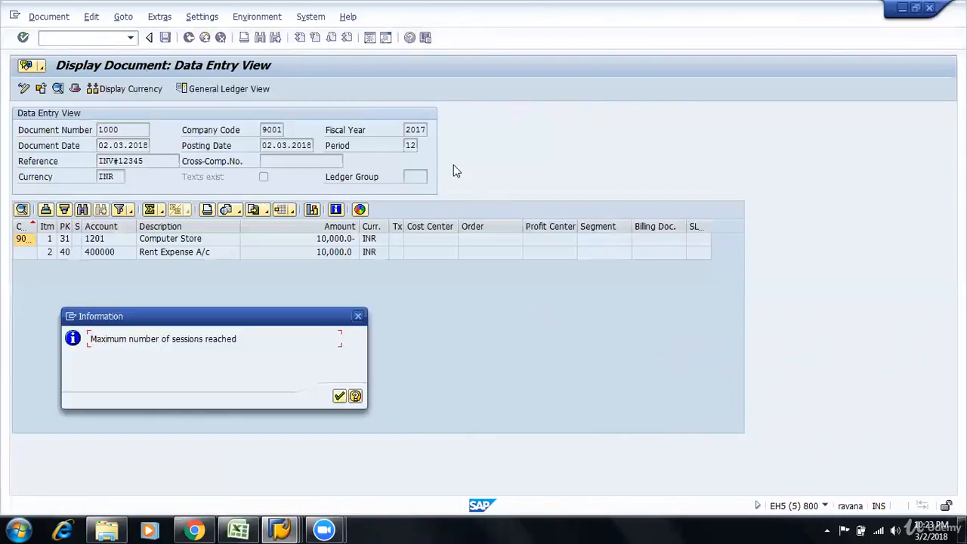
Switch to the Curric1 workbook in Excel and enter "Vendor Report" in bold in cell A50 of Sheet3
{"action": "key", "text": "alt+Tab"}
{"action": "key", "text": "alt+Tab"}
{"action": "key", "text": "alt+Tab"}
{"action": "key", "text": "alt+Tab"}
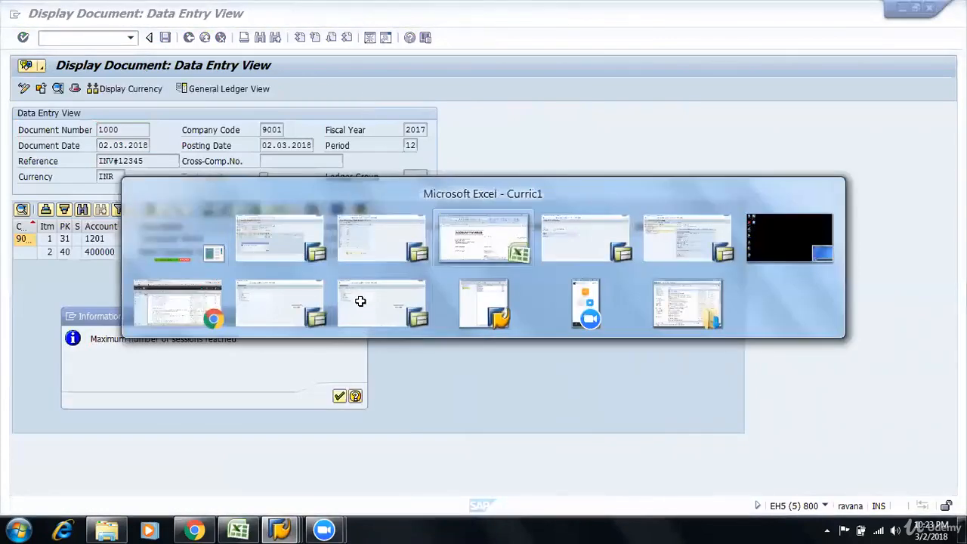
{"action": "scroll", "coordinate": [221, 420], "scroll_direction": "down", "scroll_amount": 10}
{"action": "scroll", "coordinate": [175, 209], "scroll_direction": "up", "scroll_amount": 3}
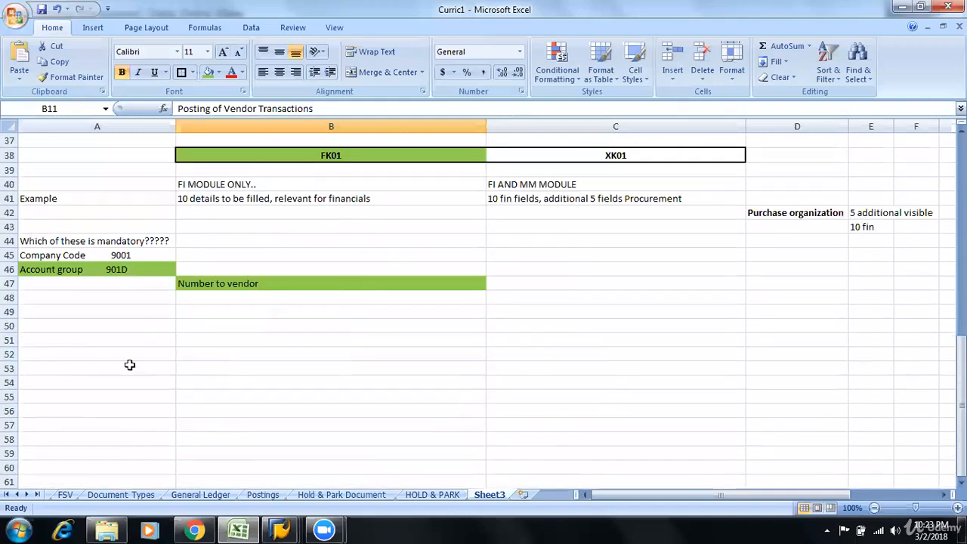
{"action": "left_click", "coordinate": [122, 330]}
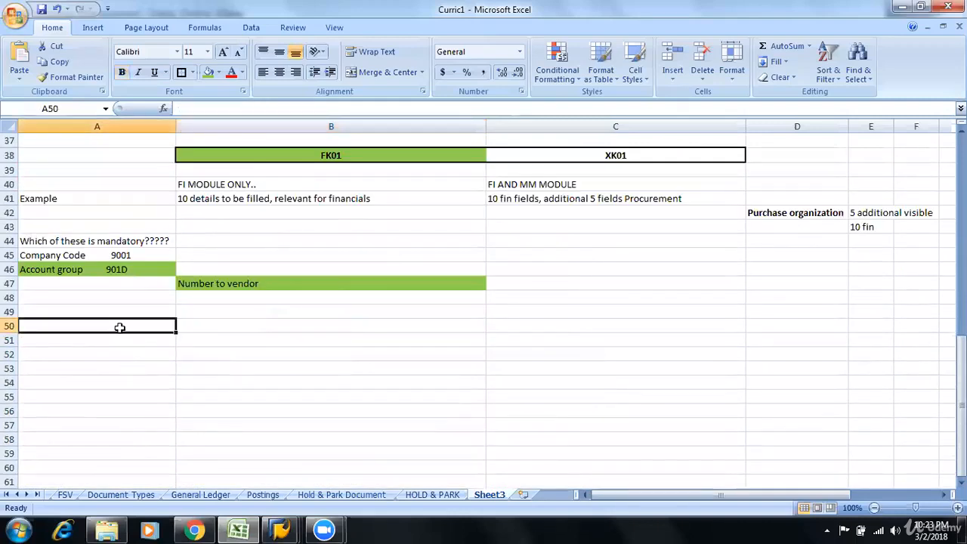
{"action": "type", "text": "Vendor "}
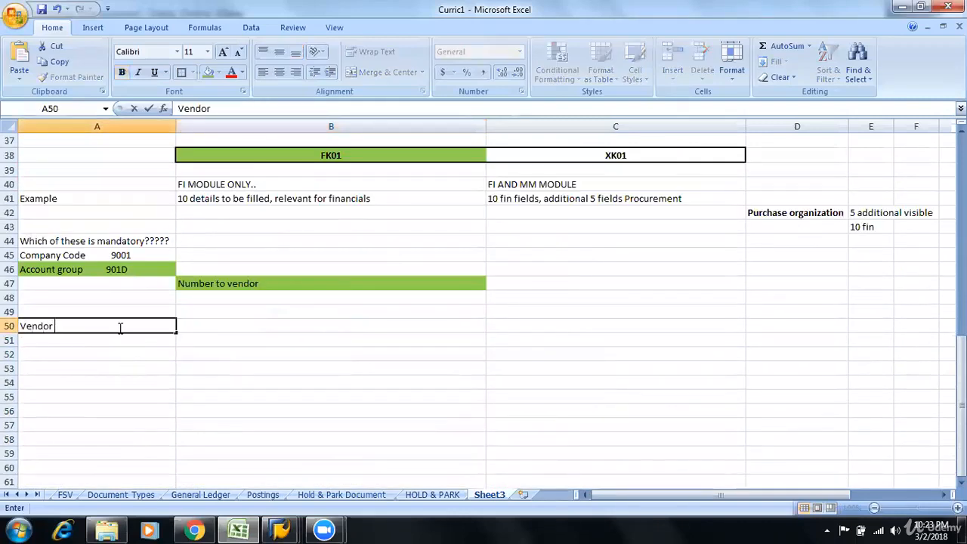
{"action": "type", "text": "Rep"}
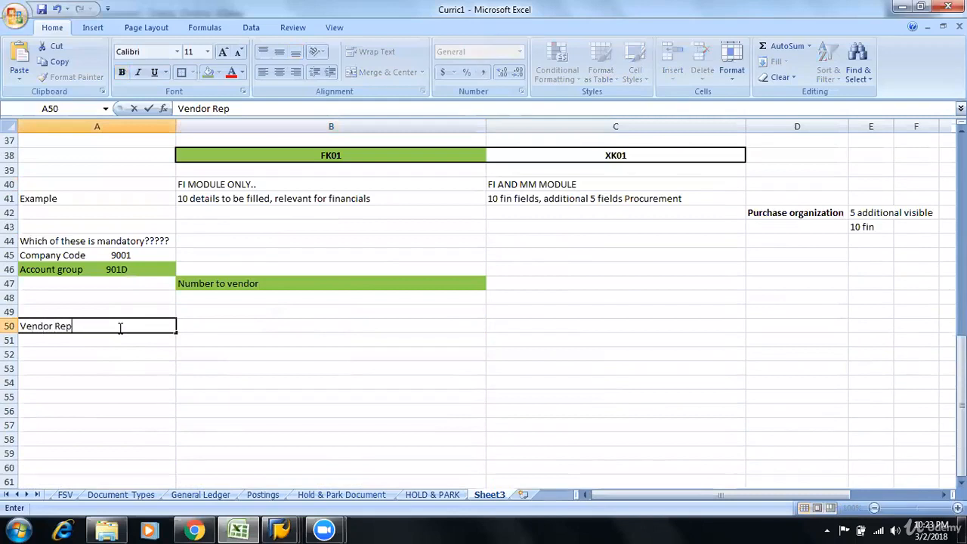
{"action": "type", "text": "ort"}
{"action": "key", "text": "Tab"}
{"action": "left_click", "coordinate": [119, 327]}
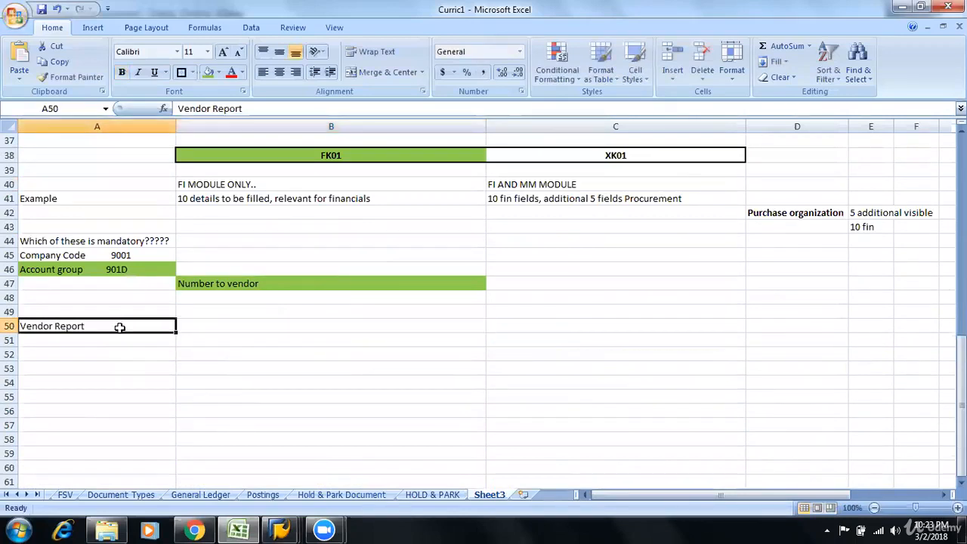
{"action": "key", "text": "ctrl+b"}
{"action": "key", "text": "Right"}
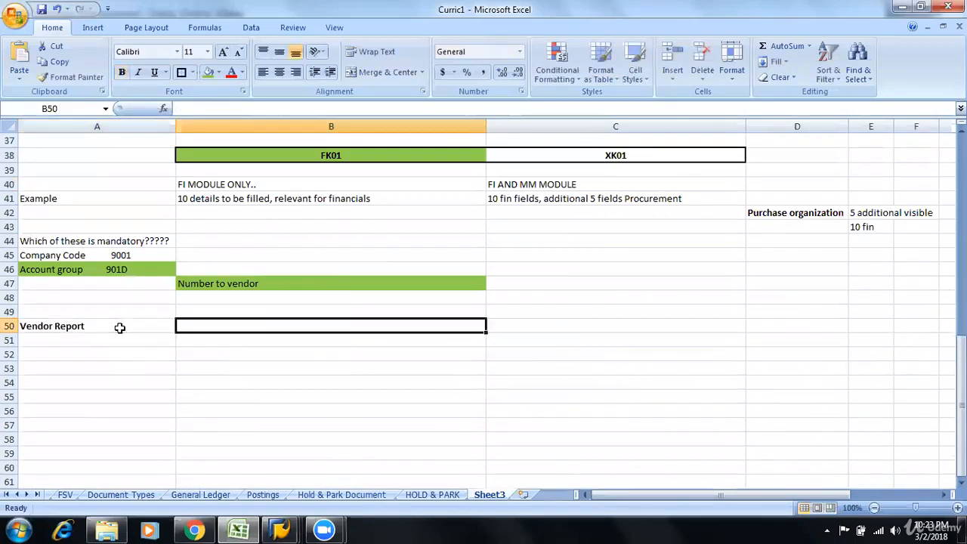
Switch back to SAP and close the spare SAP Easy Access session and the Customer/Vendor Tolerances session
{"action": "key", "text": "alt+Tab"}
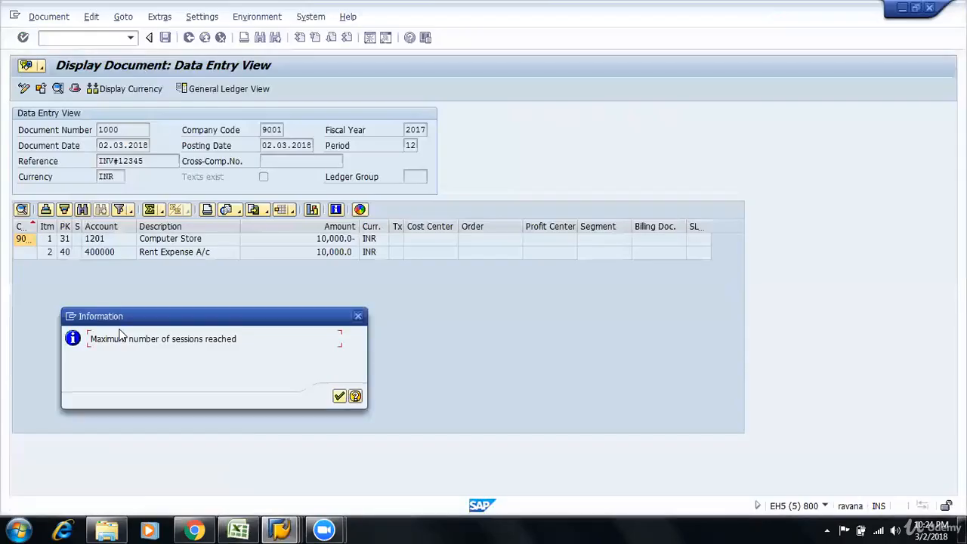
{"action": "left_click", "coordinate": [340, 398]}
{"action": "mouse_move", "coordinate": [280, 528]}
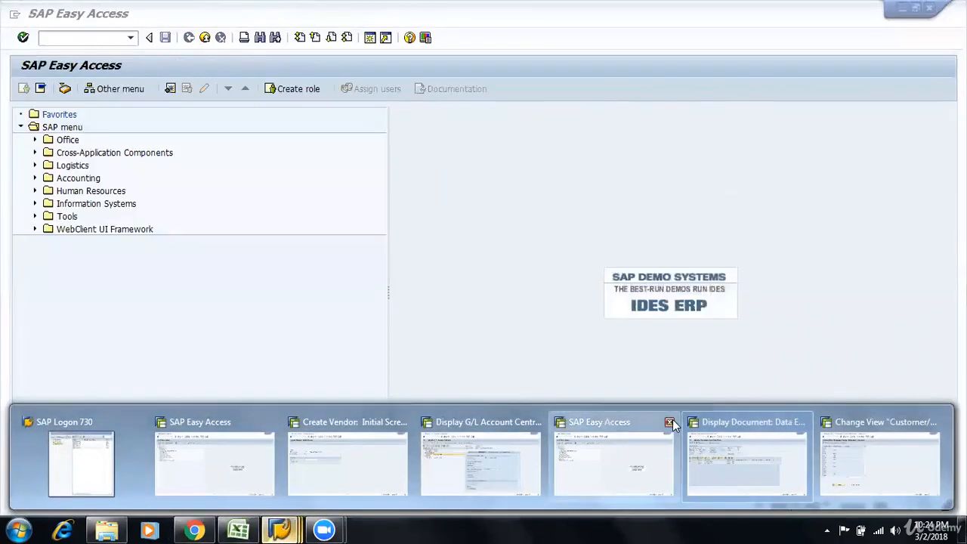
{"action": "left_click", "coordinate": [670, 422]}
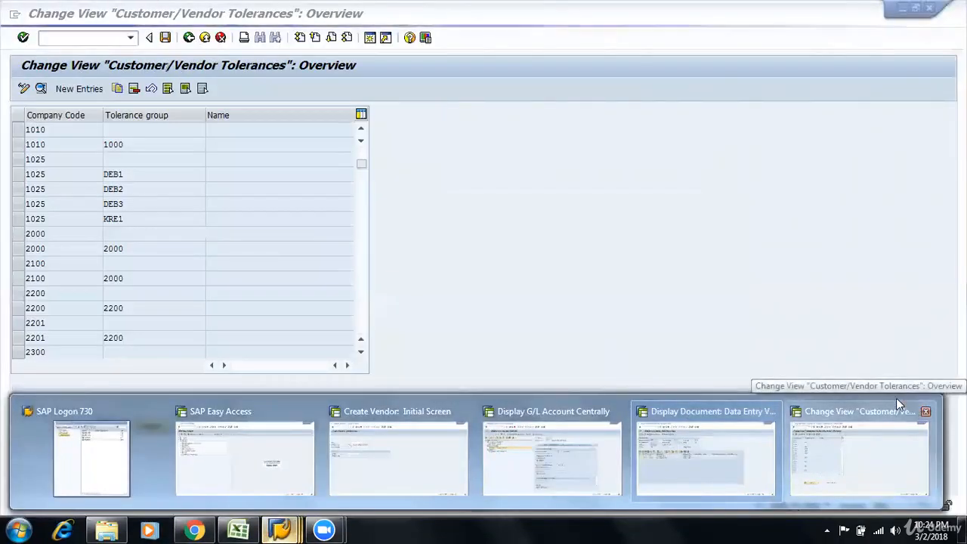
{"action": "left_click", "coordinate": [926, 411]}
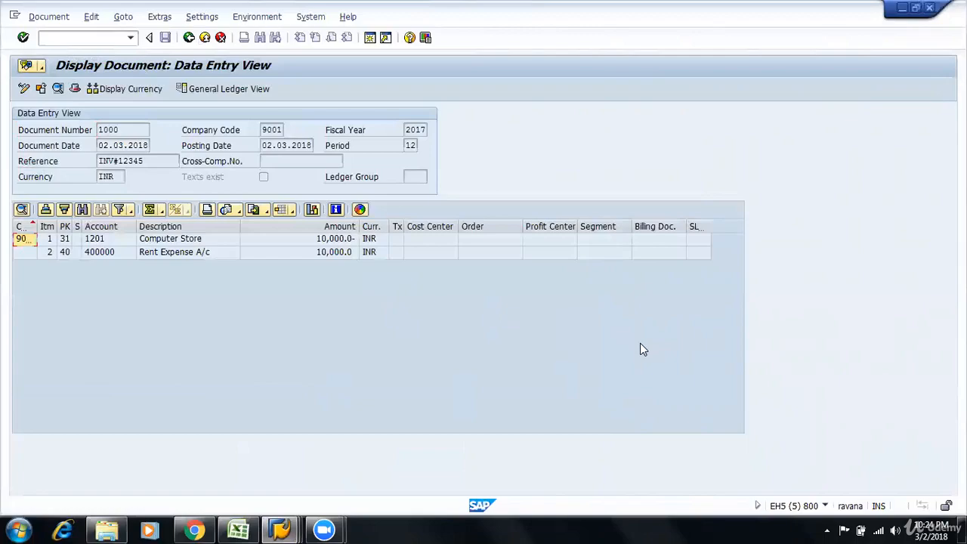
Switch to the Excel workbook and enter "FBL1N" in B50 and "Vendor Line items" in C50
{"action": "key", "text": "alt+Tab"}
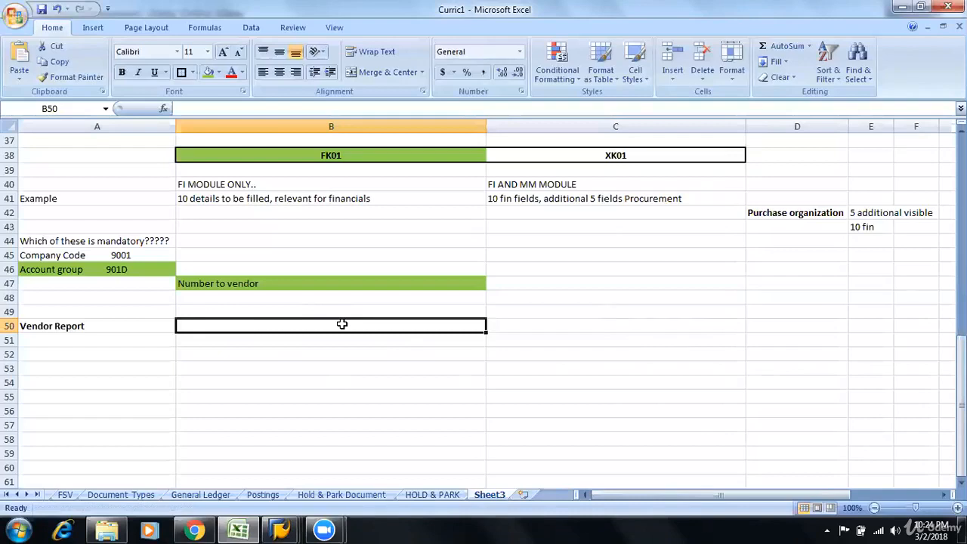
{"action": "type", "text": "FBL1N"}
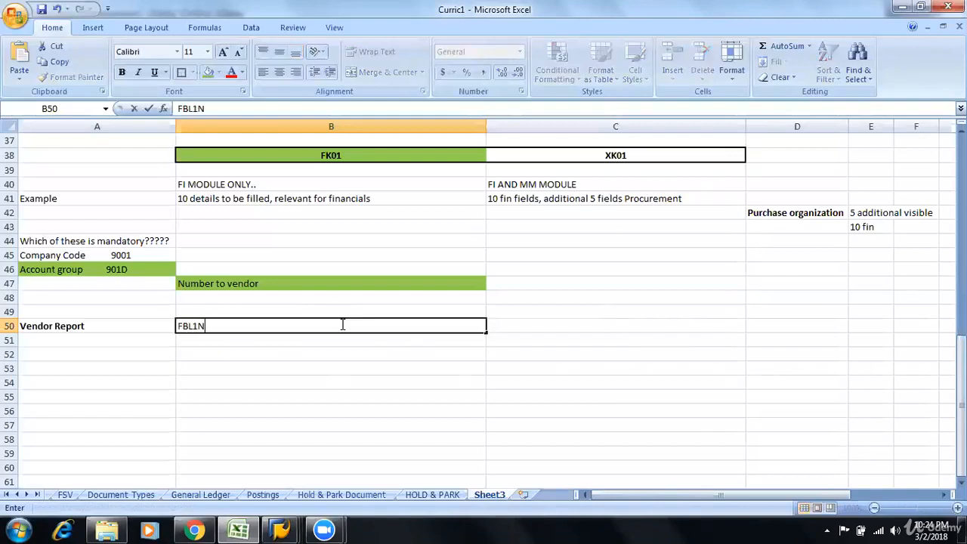
{"action": "key", "text": "Tab"}
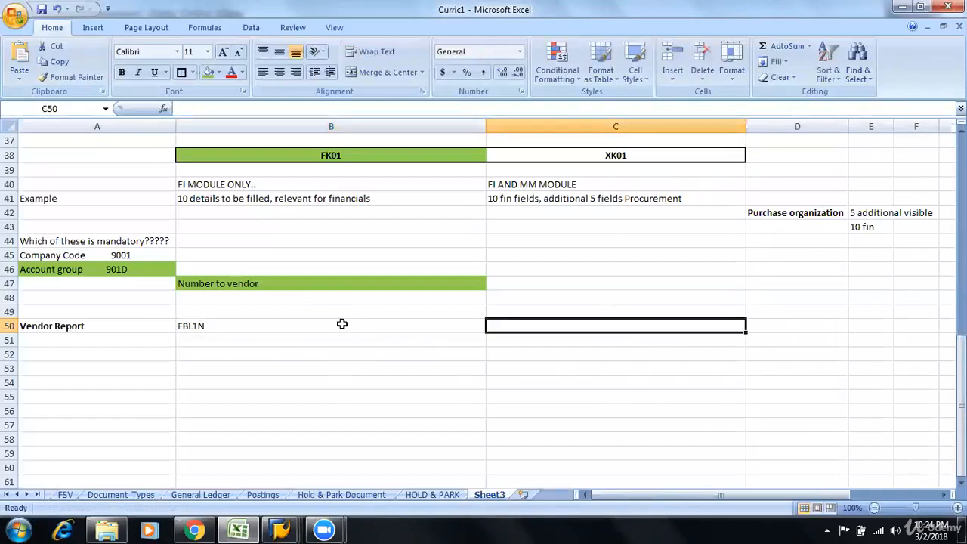
{"action": "type", "text": "Vendor"}
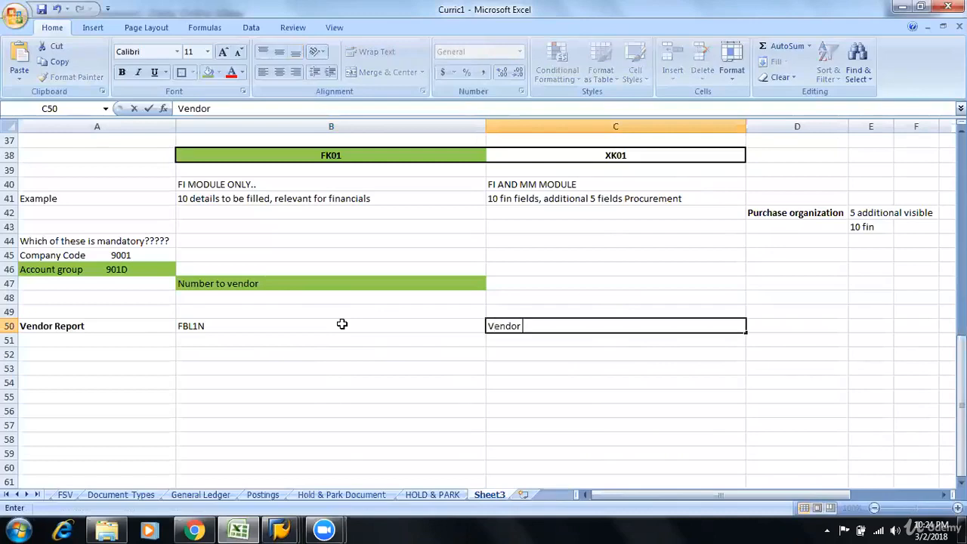
{"action": "type", "text": " Line items"}
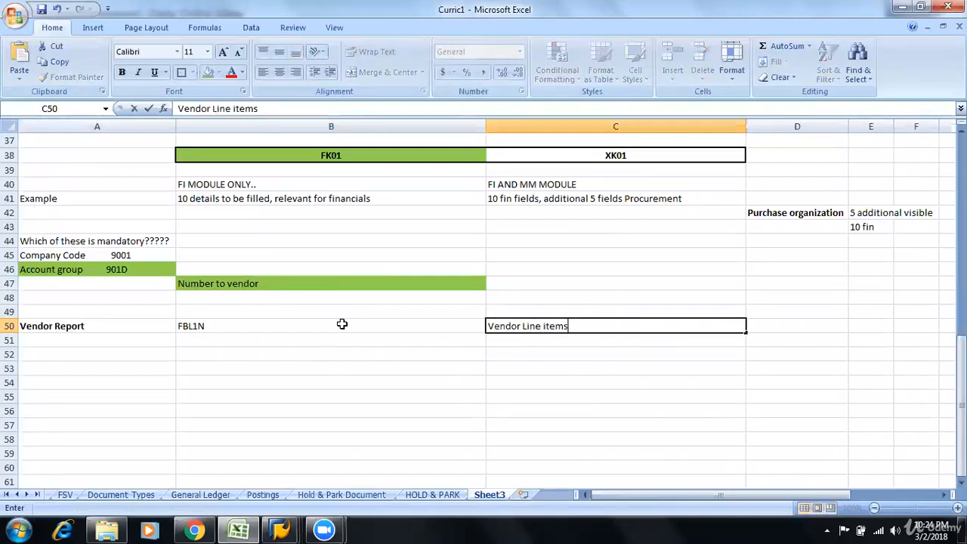
{"action": "key", "text": "Return"}
{"action": "left_click_drag", "start_coordinate": [334, 323], "coordinate": [538, 315]}
{"action": "left_click", "coordinate": [534, 323]}
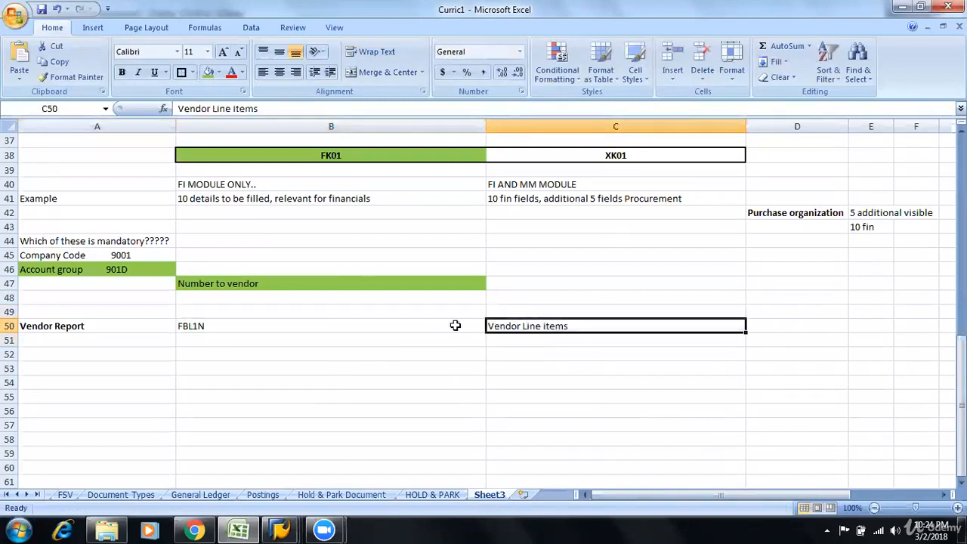
Make the FBL1N and Vendor Line items entries in B50:C50 of Sheet3 bold
{"action": "left_click_drag", "start_coordinate": [453, 323], "coordinate": [494, 324]}
{"action": "key", "text": "ctrl+b"}
{"action": "left_click", "coordinate": [364, 374]}
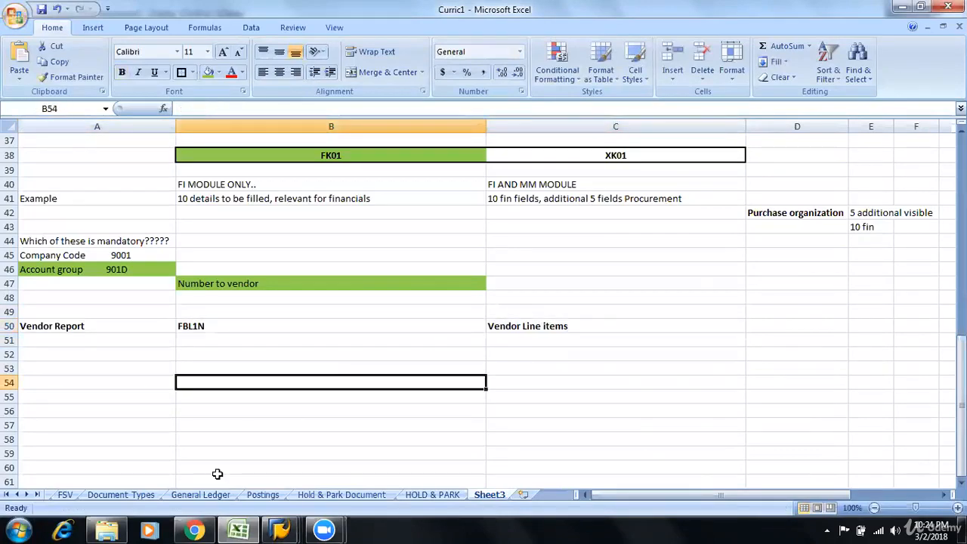
Look through the General Ledger and Postings sheets for the existing G/L line item report codes in rows 76 and 77
{"action": "left_click", "coordinate": [200, 494]}
{"action": "scroll", "coordinate": [253, 419], "scroll_direction": "up", "scroll_amount": 5}
{"action": "scroll", "coordinate": [254, 419], "scroll_direction": "up", "scroll_amount": 10}
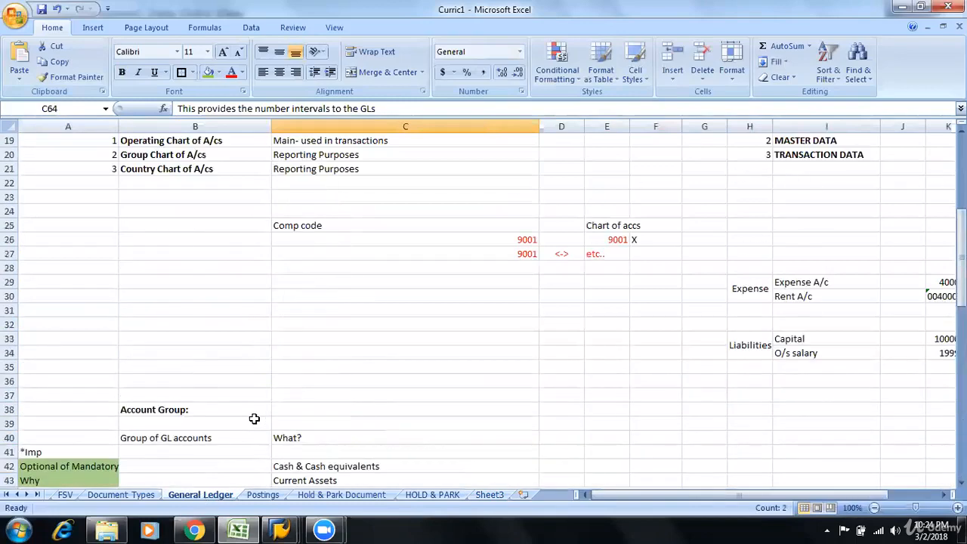
{"action": "scroll", "coordinate": [254, 416], "scroll_direction": "down", "scroll_amount": 19}
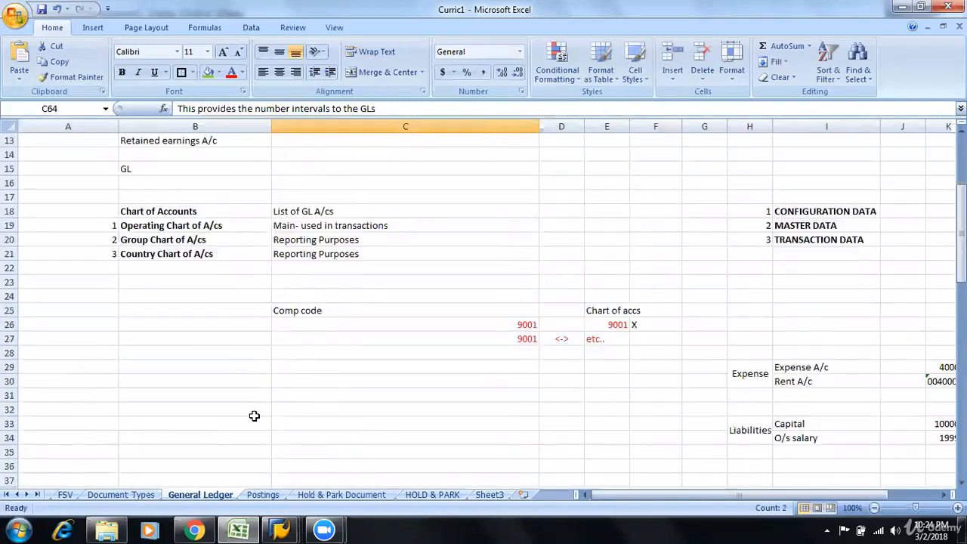
{"action": "scroll", "coordinate": [254, 415], "scroll_direction": "down", "scroll_amount": 6}
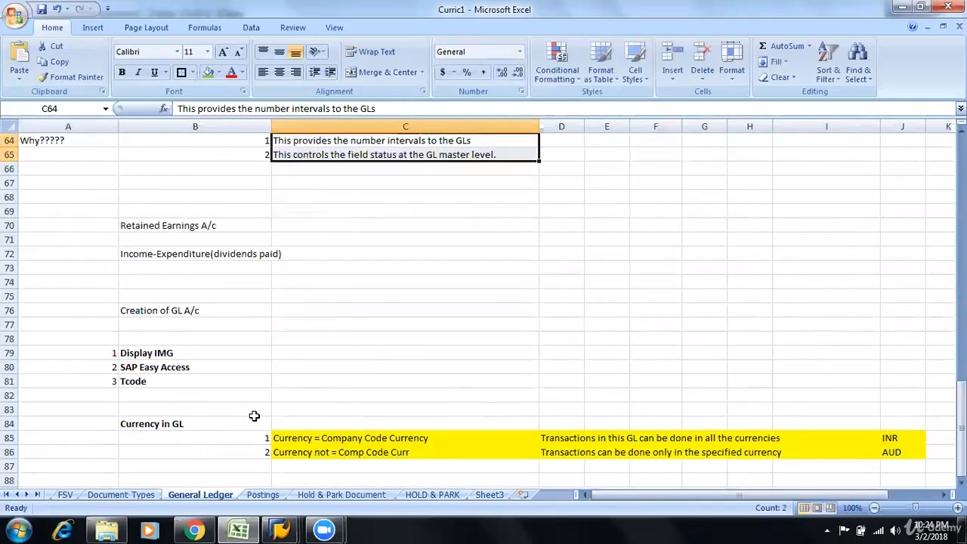
{"action": "scroll", "coordinate": [254, 416], "scroll_direction": "up", "scroll_amount": 19}
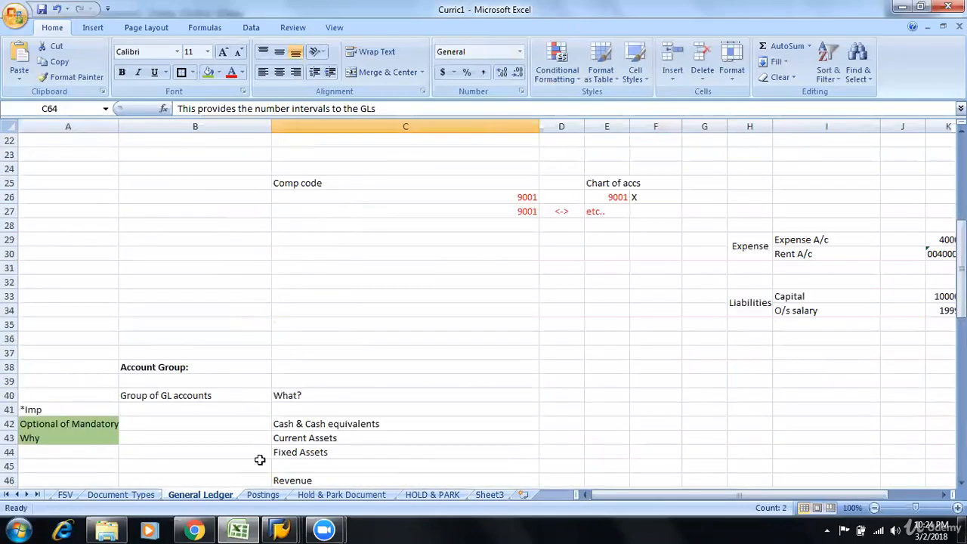
{"action": "left_click", "coordinate": [263, 495]}
{"action": "scroll", "coordinate": [182, 291], "scroll_direction": "up", "scroll_amount": 2}
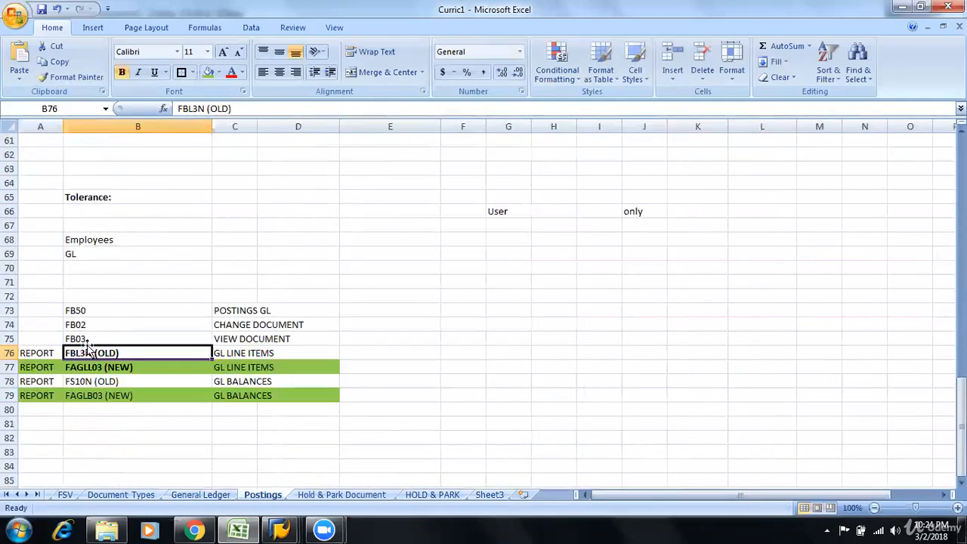
{"action": "left_click_drag", "start_coordinate": [43, 352], "coordinate": [315, 369]}
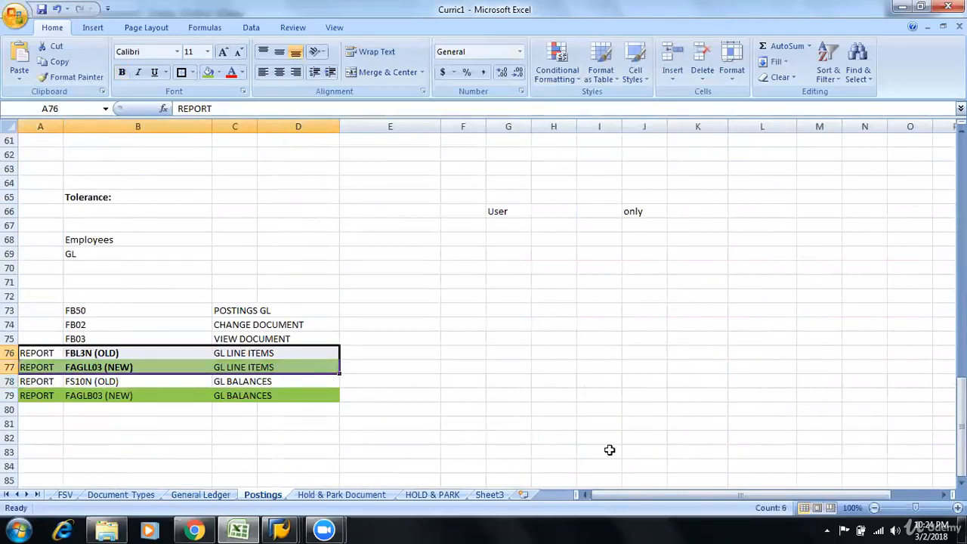
Check the vendor report code in B50 of Sheet3 in the Excel workbook and switch back to SAP
{"action": "key", "text": "alt+Tab"}
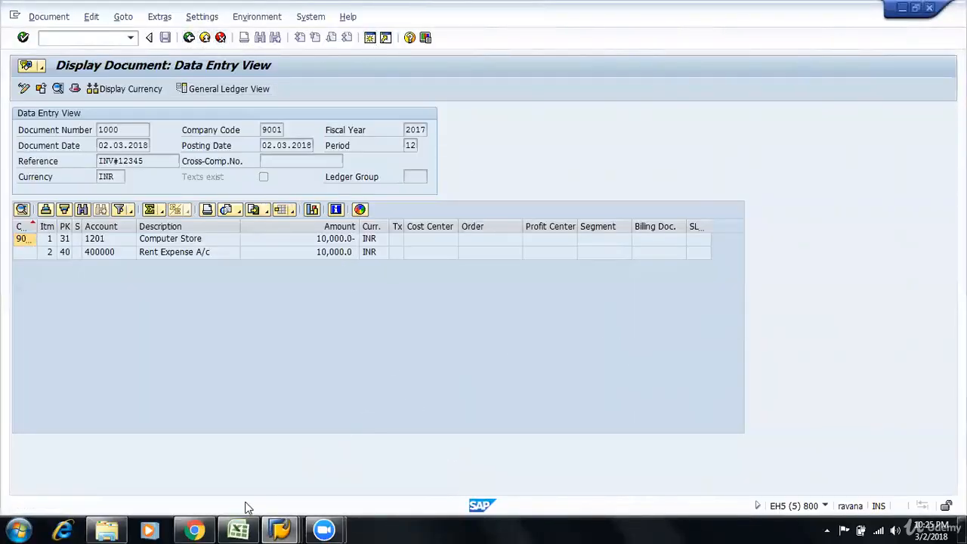
{"action": "left_click", "coordinate": [238, 529]}
{"action": "left_click", "coordinate": [489, 494]}
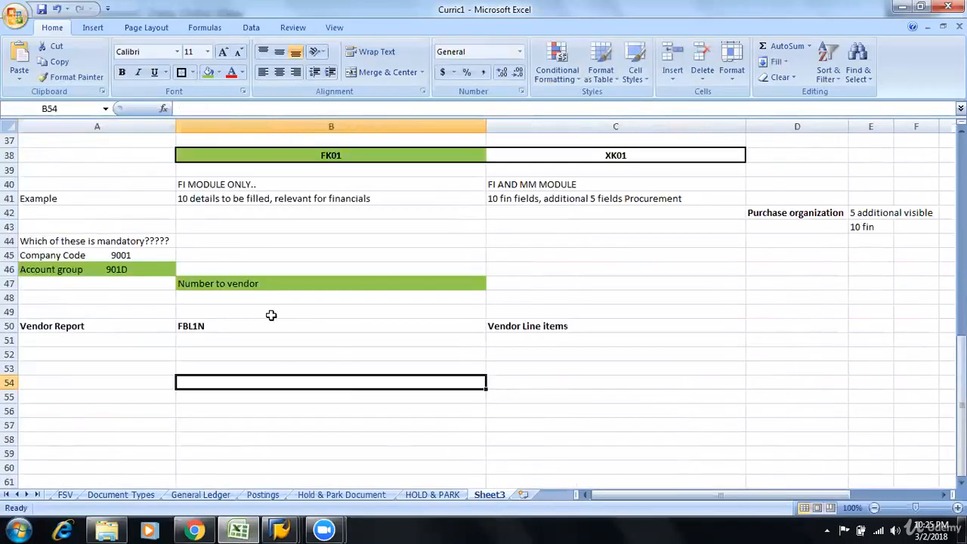
{"action": "left_click", "coordinate": [257, 326]}
{"action": "left_click", "coordinate": [279, 529]}
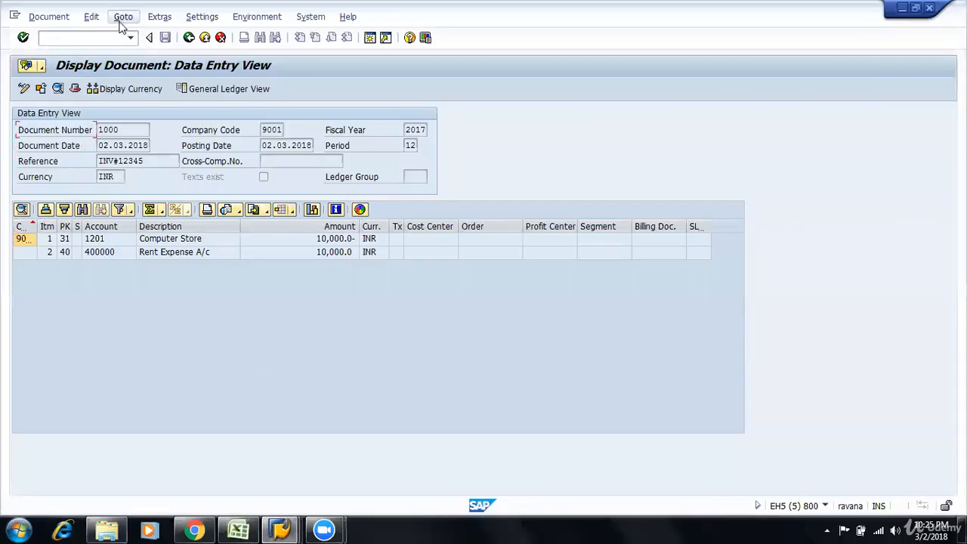
Open a new SAP session from the displayed document and start transaction FBL1N
{"action": "mouse_move", "coordinate": [280, 528]}
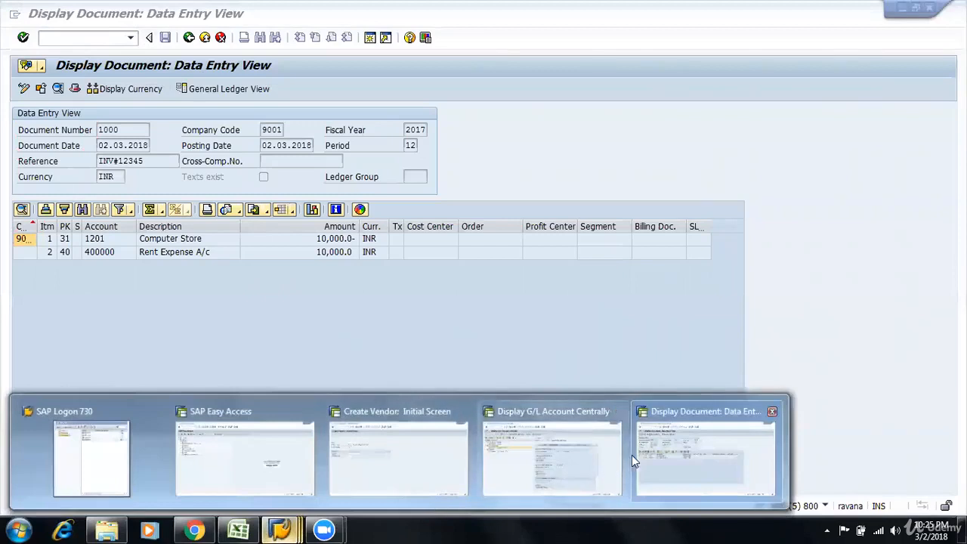
{"action": "left_click", "coordinate": [396, 449]}
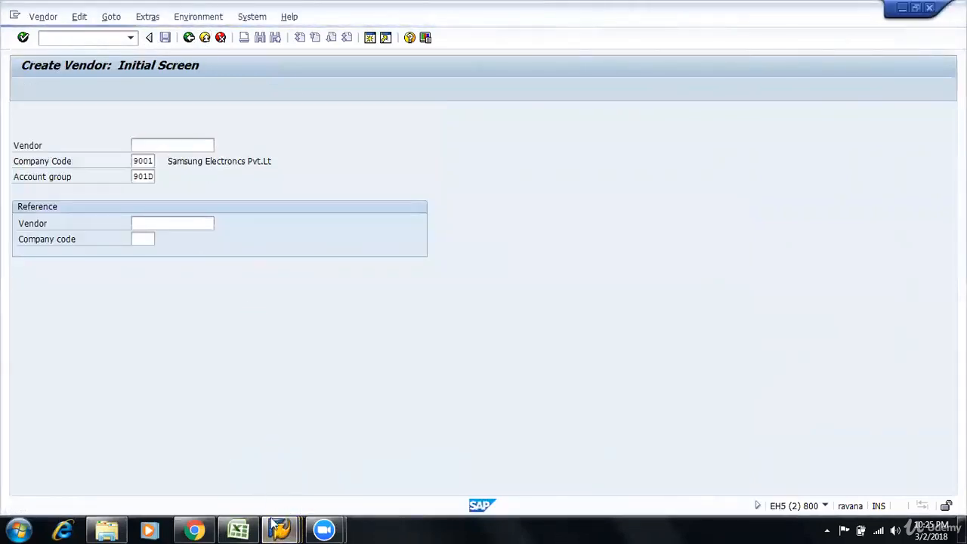
{"action": "mouse_move", "coordinate": [275, 527]}
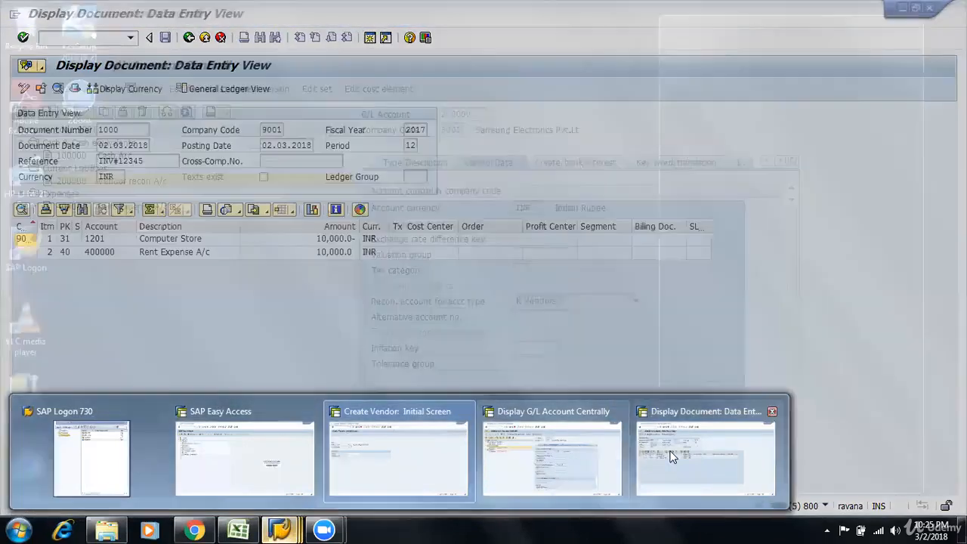
{"action": "left_click", "coordinate": [672, 456]}
{"action": "left_click", "coordinate": [371, 38]}
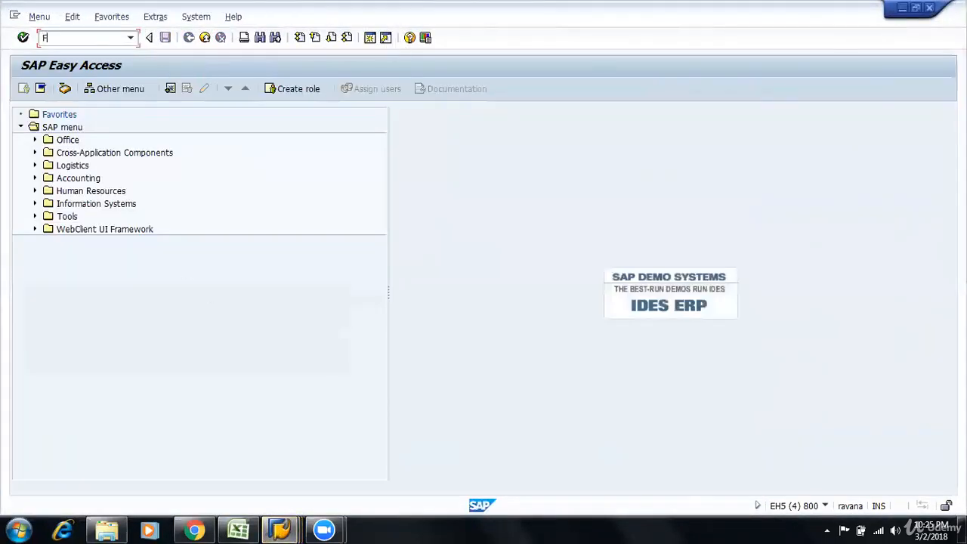
{"action": "type", "text": "FBL1N"}
{"action": "key", "text": "Return"}
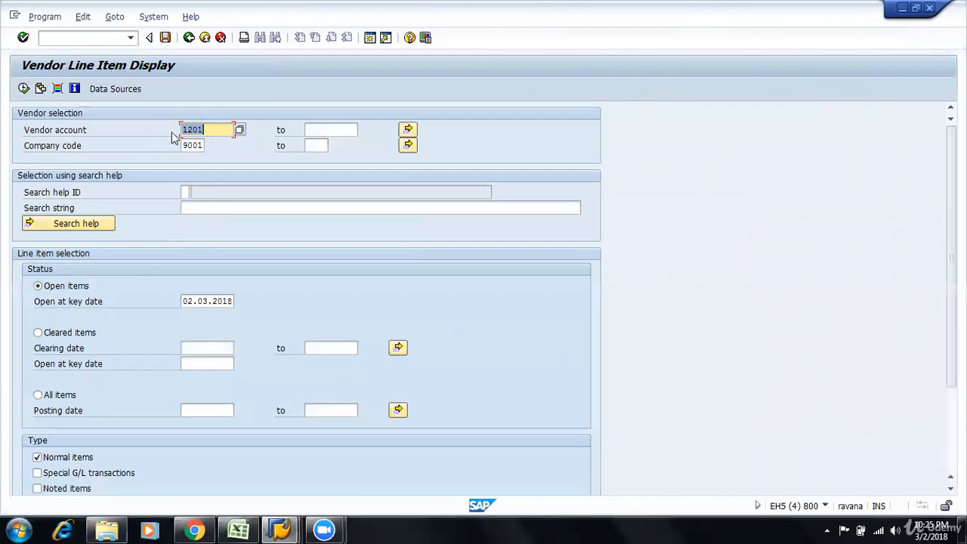
Run the vendor line item report for the Computer Store account in company code 9001 with All items selected
{"action": "left_click", "coordinate": [210, 131]}
{"action": "left_click", "coordinate": [38, 396]}
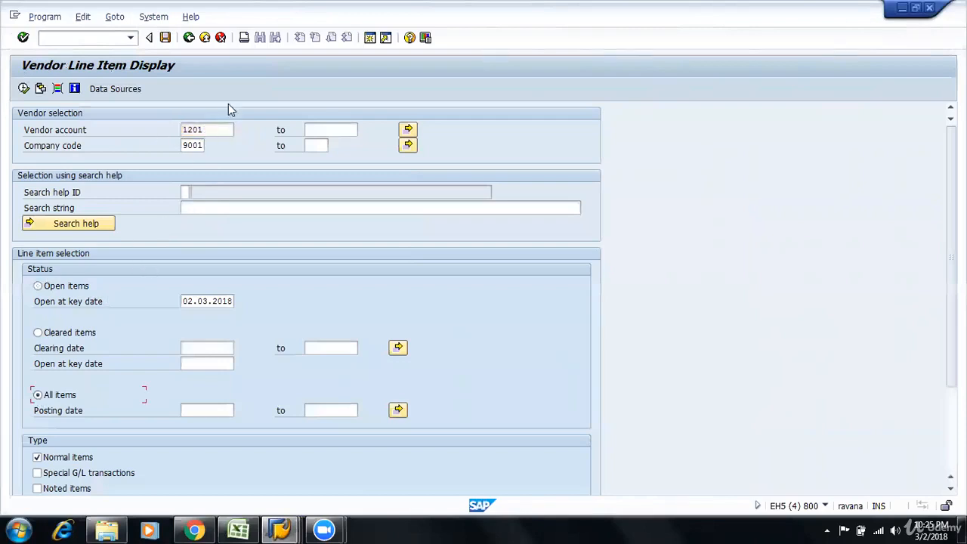
{"action": "left_click", "coordinate": [217, 128]}
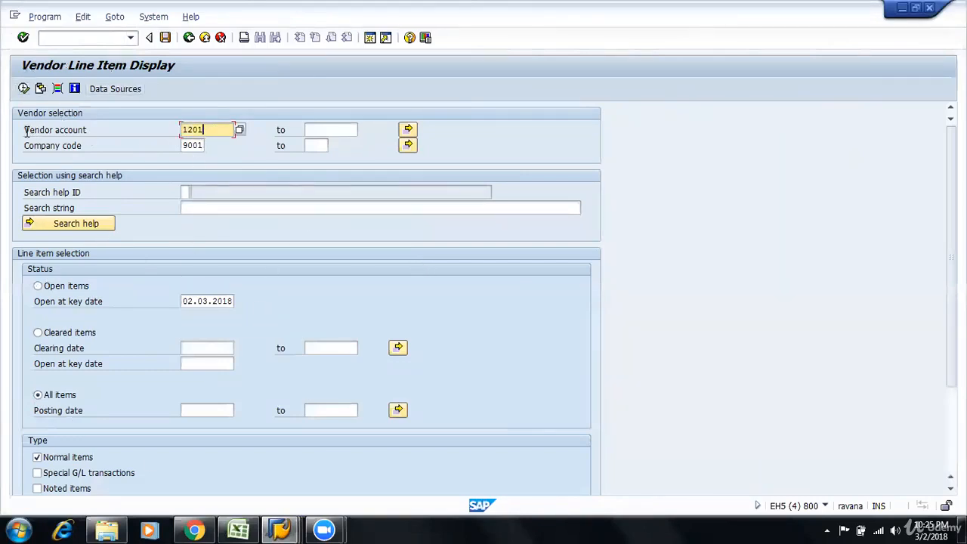
{"action": "left_click_drag", "start_coordinate": [26, 130], "coordinate": [104, 129]}
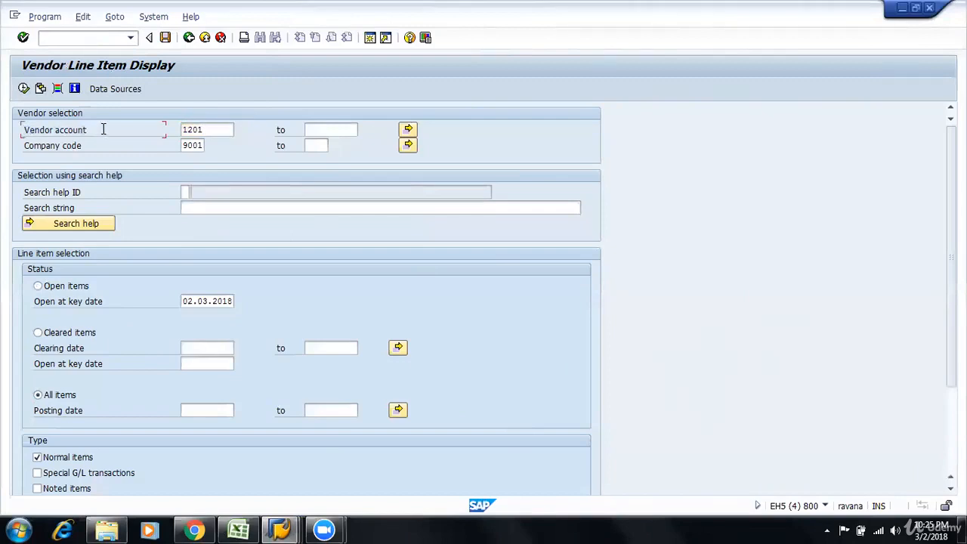
{"action": "left_click", "coordinate": [23, 89]}
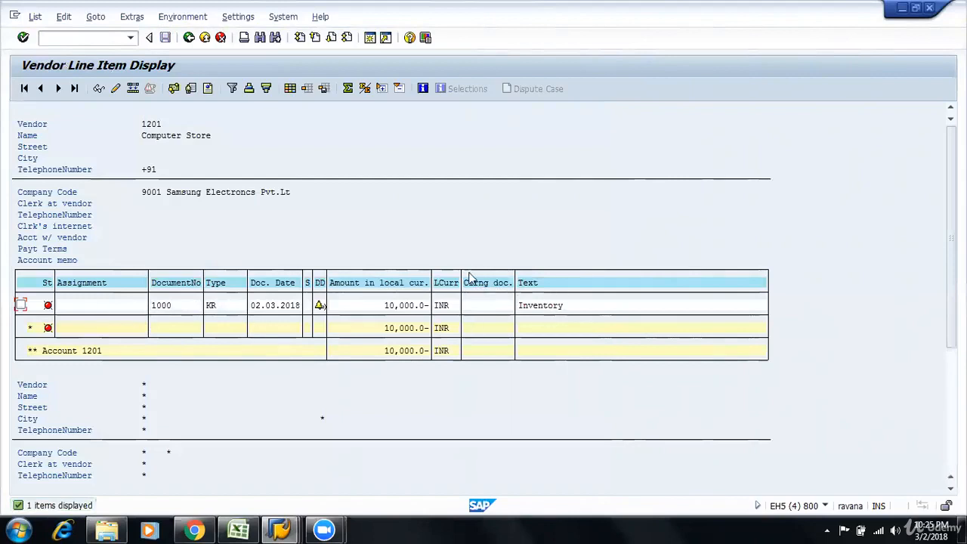
Drill into the invoice line item, view its document overview, and return to the vendor line item list
{"action": "left_click", "coordinate": [376, 306]}
{"action": "double_click", "coordinate": [367, 308]}
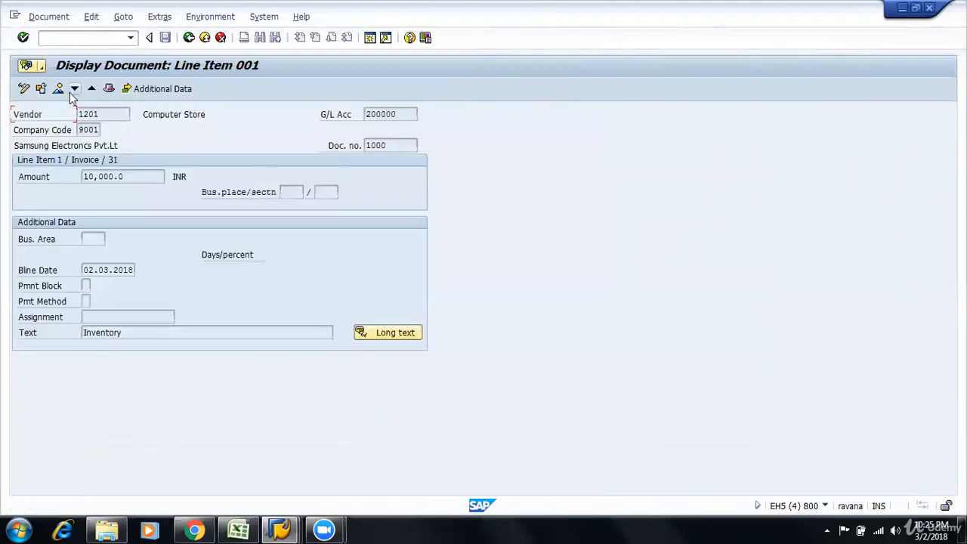
{"action": "left_click", "coordinate": [58, 90]}
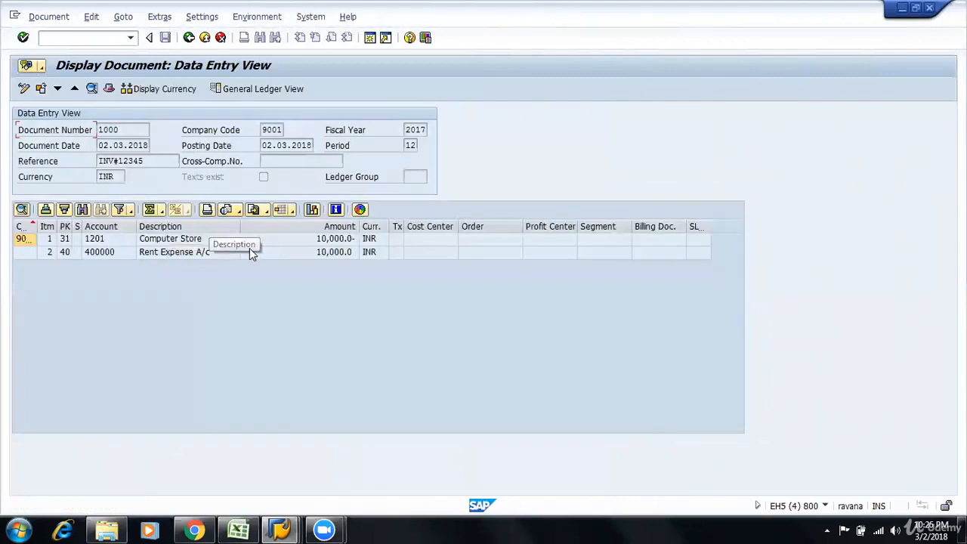
{"action": "left_click", "coordinate": [315, 254]}
{"action": "left_click", "coordinate": [304, 238]}
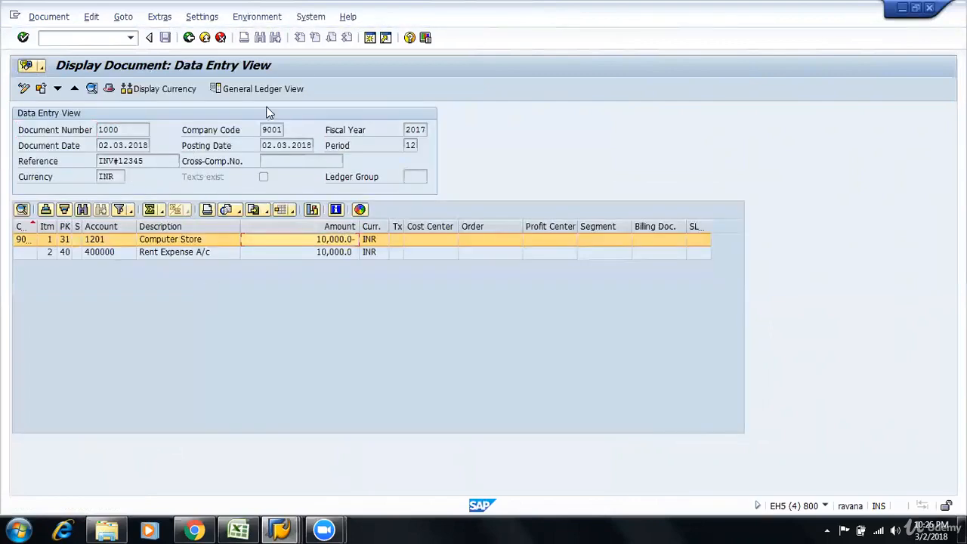
{"action": "left_click", "coordinate": [189, 37]}
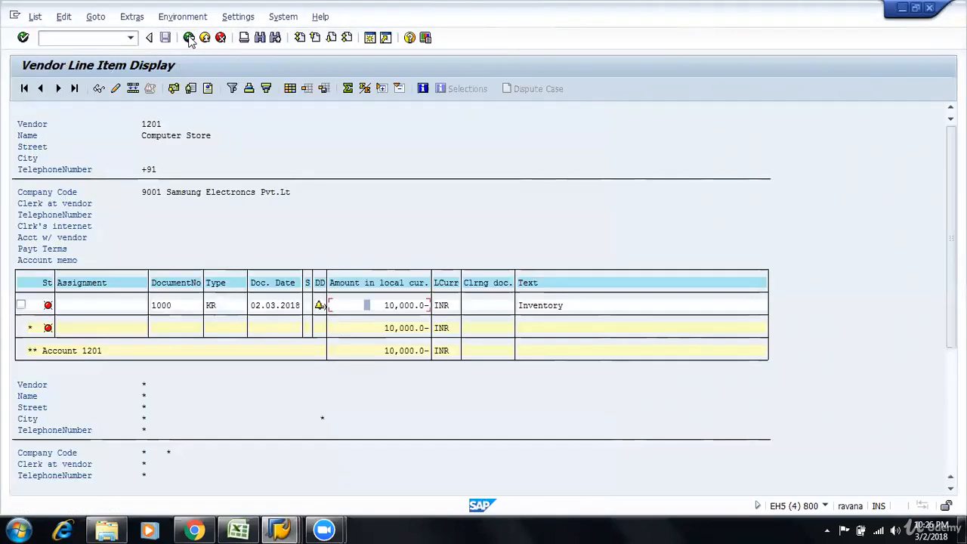
Reopen the document overview from the invoice line item and compare the Computer Store and Rent Expense A/c postings
{"action": "left_click", "coordinate": [355, 304]}
{"action": "double_click", "coordinate": [355, 305]}
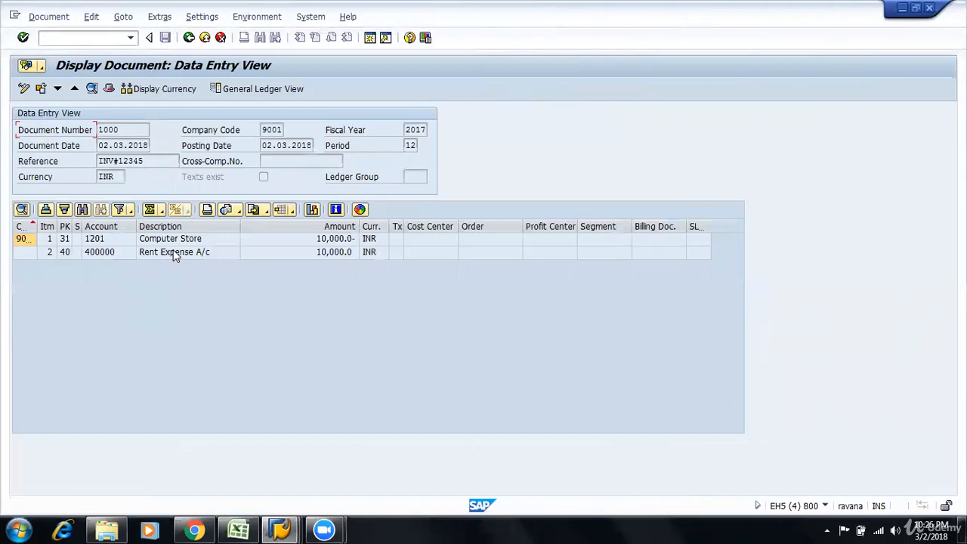
{"action": "left_click", "coordinate": [172, 254]}
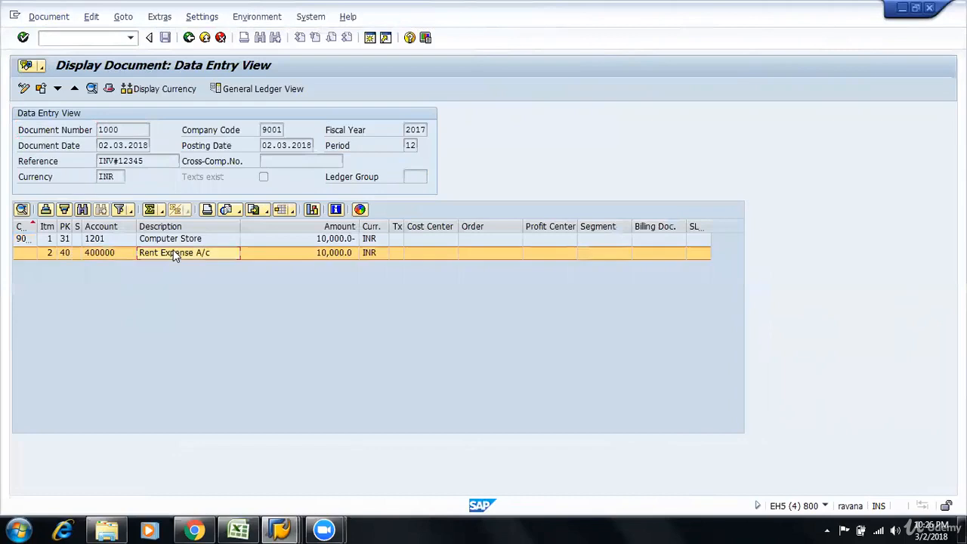
{"action": "left_click", "coordinate": [192, 241]}
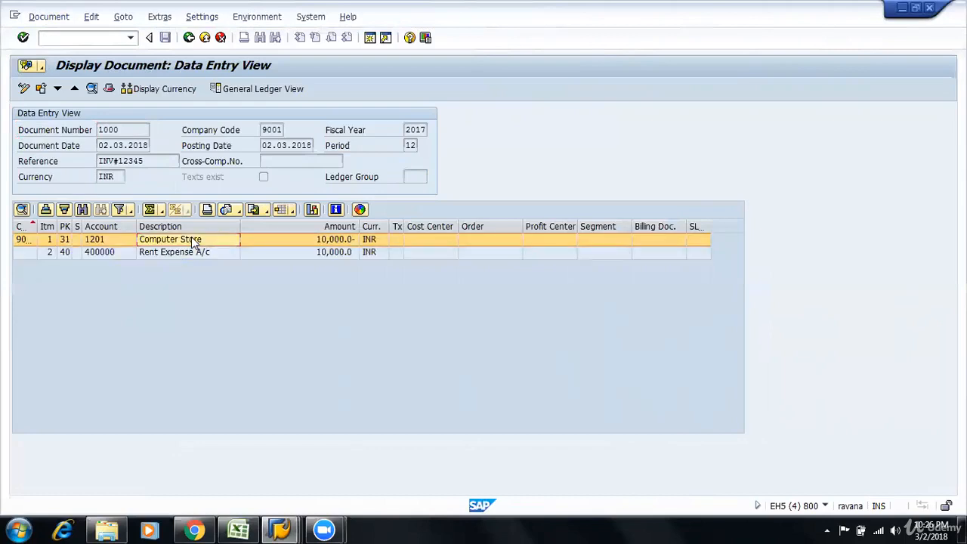
{"action": "left_click", "coordinate": [194, 253]}
{"action": "left_click", "coordinate": [194, 240]}
{"action": "left_click", "coordinate": [197, 253]}
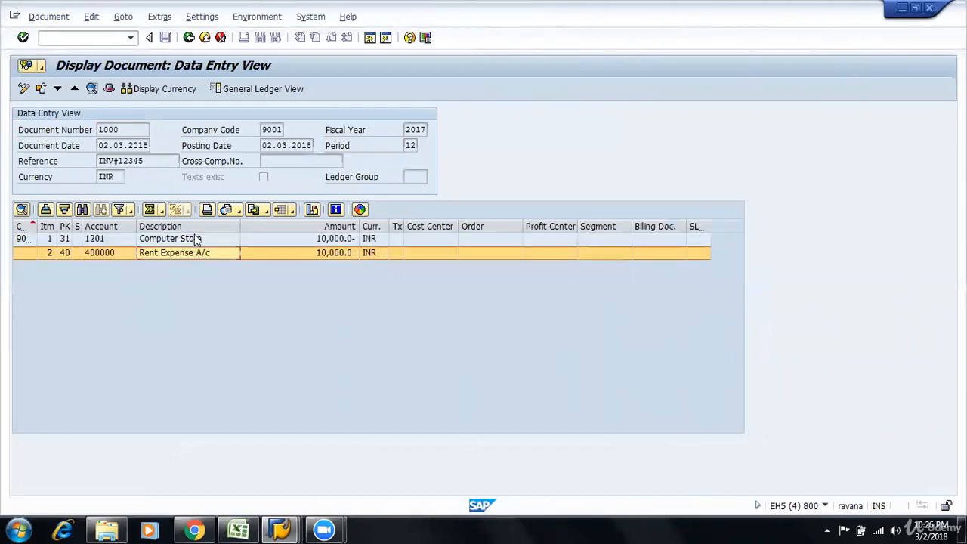
{"action": "left_click", "coordinate": [195, 239]}
{"action": "left_click", "coordinate": [194, 254]}
{"action": "left_click", "coordinate": [192, 239]}
{"action": "left_click", "coordinate": [192, 252]}
{"action": "left_click", "coordinate": [190, 241]}
{"action": "left_click", "coordinate": [189, 253]}
{"action": "left_click", "coordinate": [187, 240]}
{"action": "left_click", "coordinate": [189, 254]}
{"action": "left_click", "coordinate": [98, 239]}
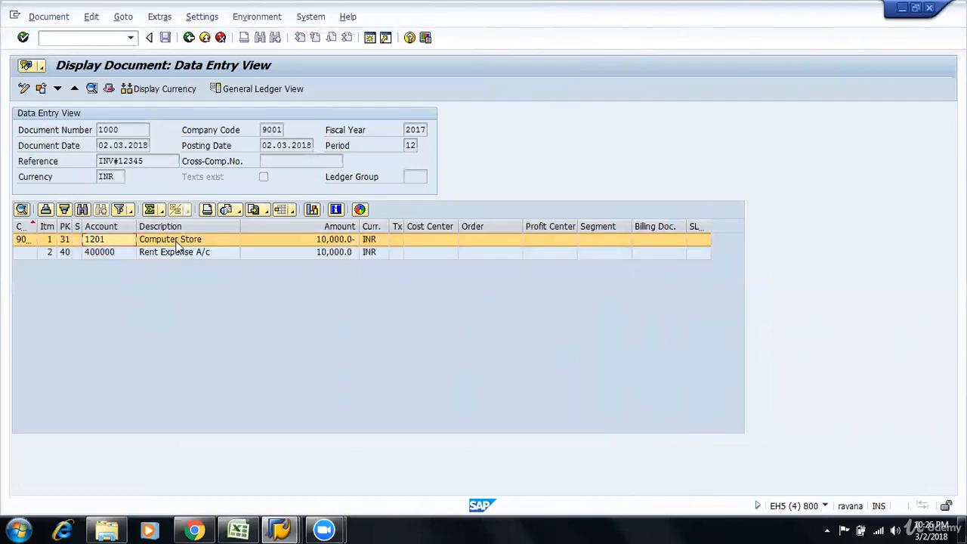
{"action": "left_click", "coordinate": [212, 242]}
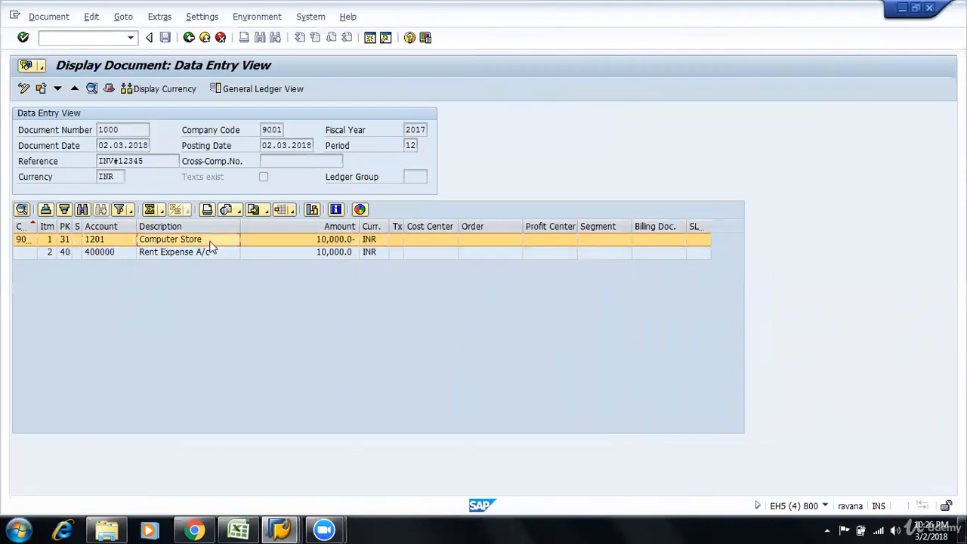
{"action": "left_click", "coordinate": [232, 287]}
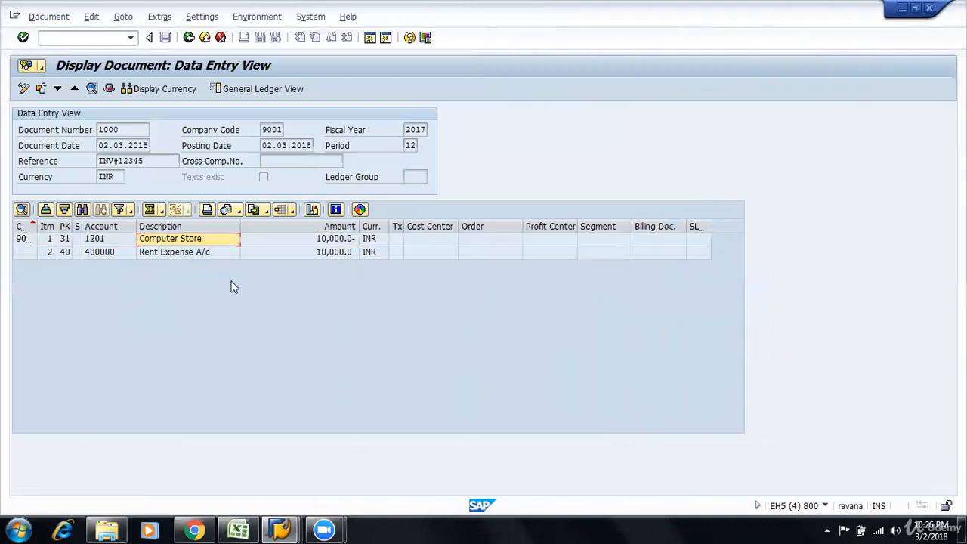
Examine the Vendor recon A/c line in the document's General Ledger View, restore the entry view and return to the line item list
{"action": "left_click", "coordinate": [48, 18]}
{"action": "left_click", "coordinate": [124, 349]}
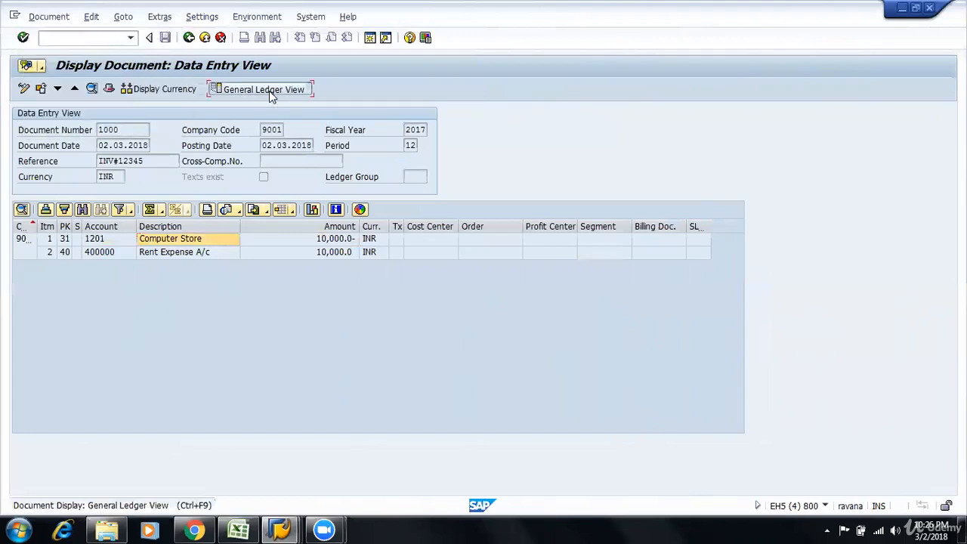
{"action": "left_click", "coordinate": [269, 91]}
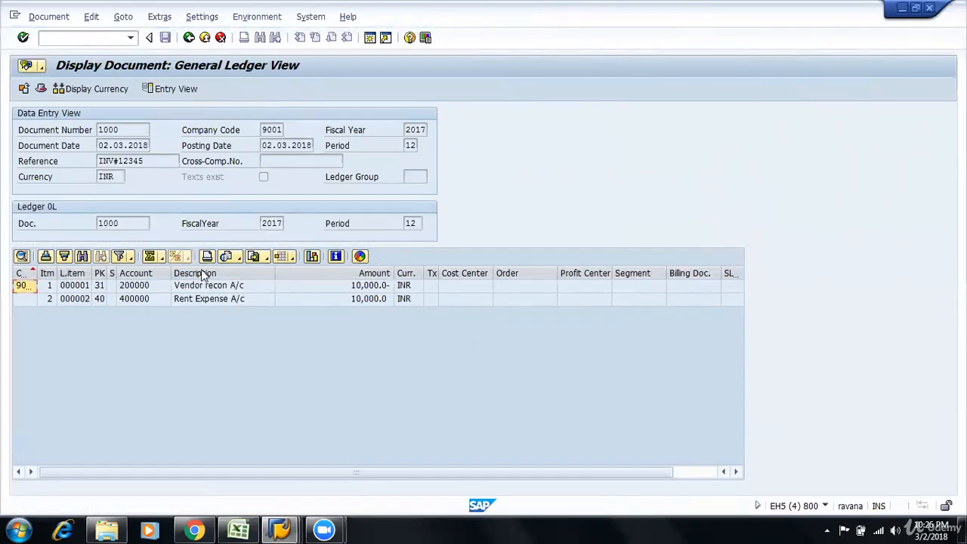
{"action": "left_click", "coordinate": [198, 287]}
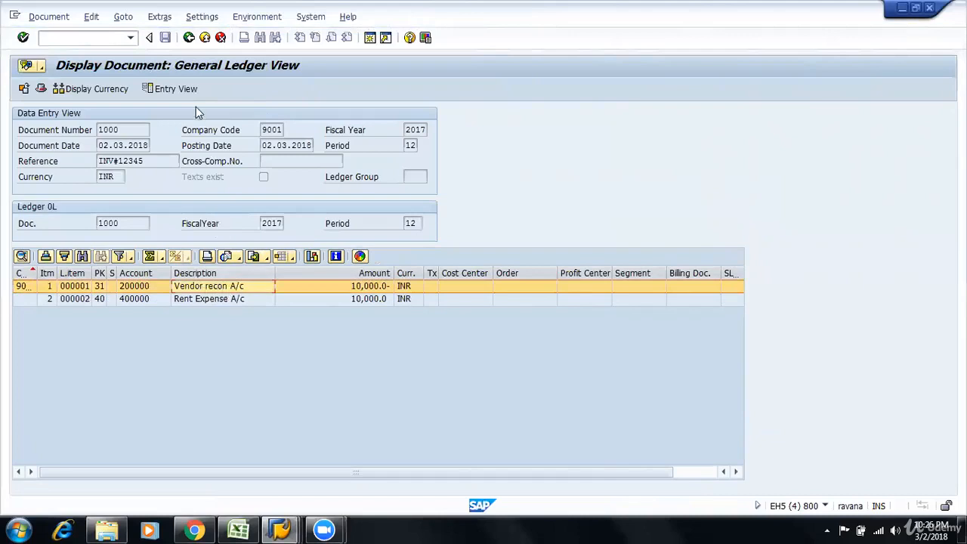
{"action": "left_click", "coordinate": [176, 89]}
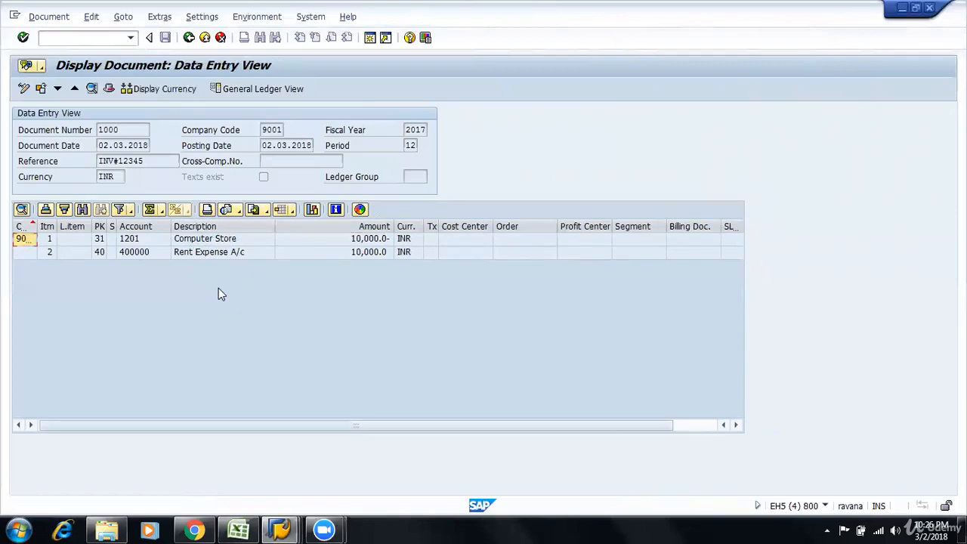
{"action": "left_click", "coordinate": [205, 38]}
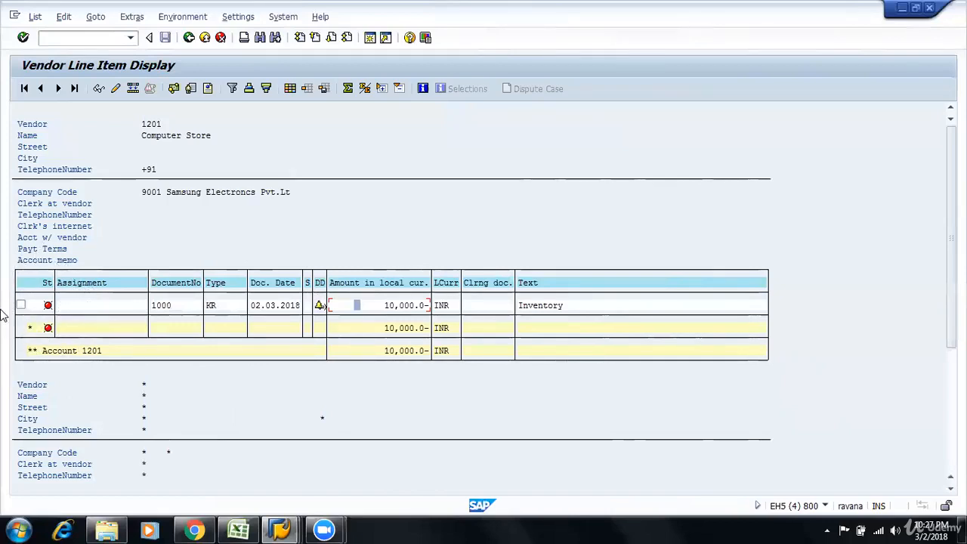
Switch to the Curric1 workbook in Excel, review the ACCOUNT PAYABLES topic list and remove bold from "Maintaining Tolerances for Vendors/Customer"
{"action": "left_click", "coordinate": [238, 529]}
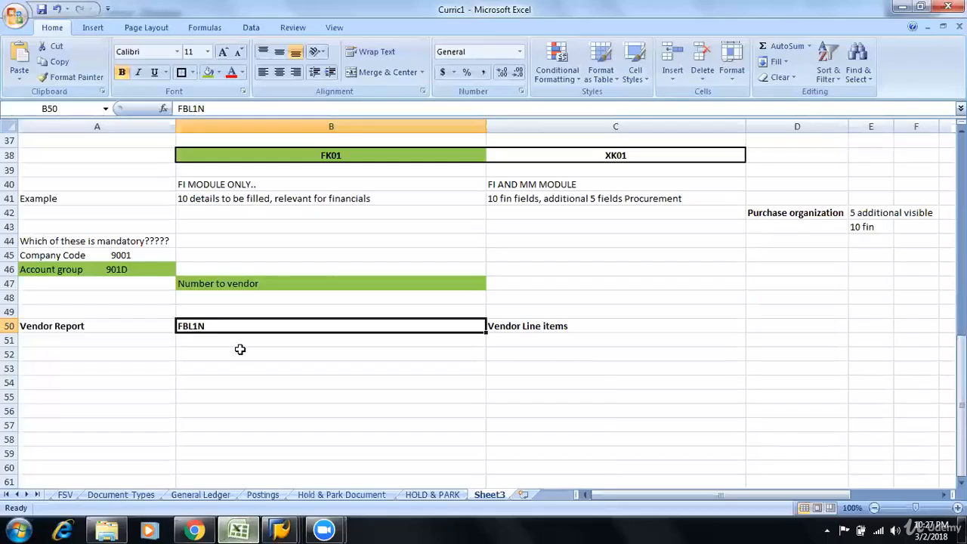
{"action": "scroll", "coordinate": [237, 345], "scroll_direction": "up", "scroll_amount": 12}
{"action": "left_click", "coordinate": [253, 242]}
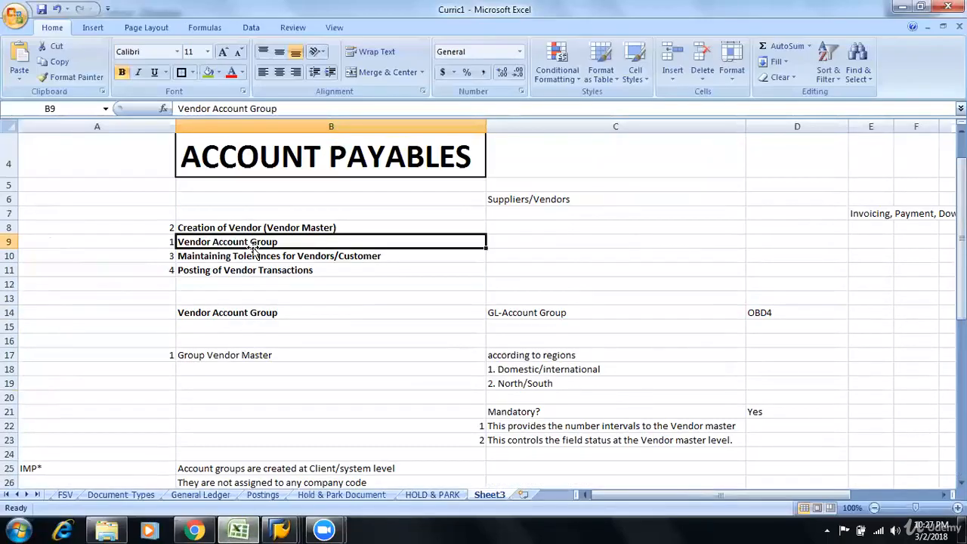
{"action": "left_click", "coordinate": [253, 228]}
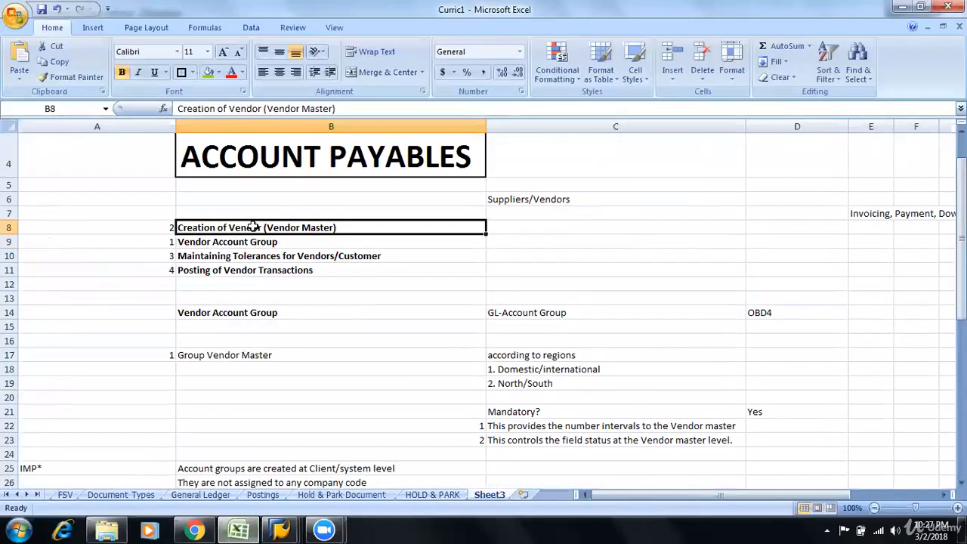
{"action": "left_click", "coordinate": [255, 270]}
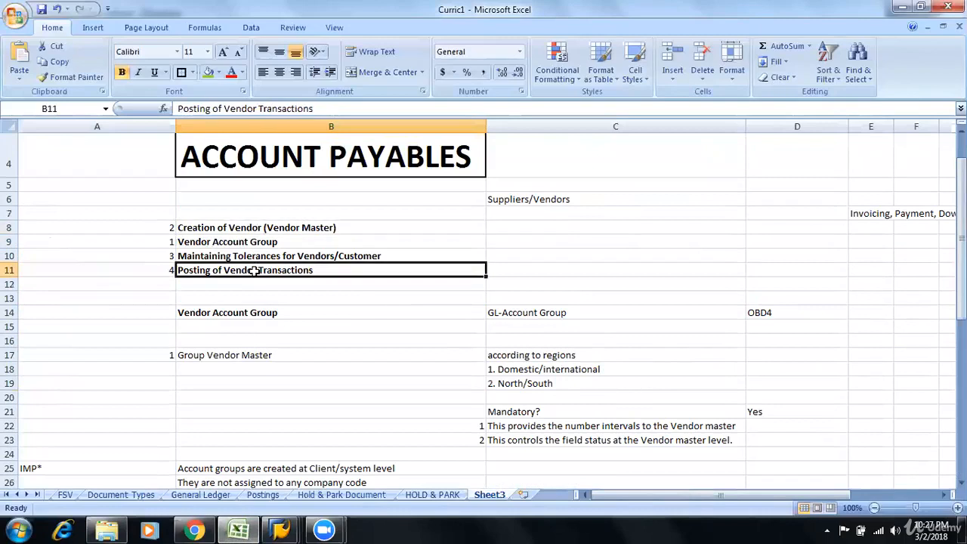
{"action": "left_click", "coordinate": [391, 255]}
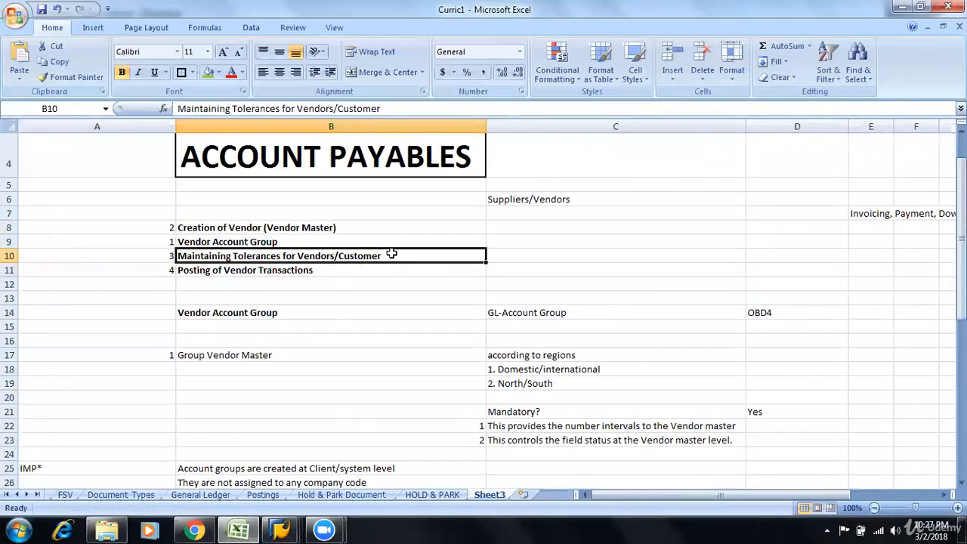
{"action": "key", "text": "ctrl+b"}
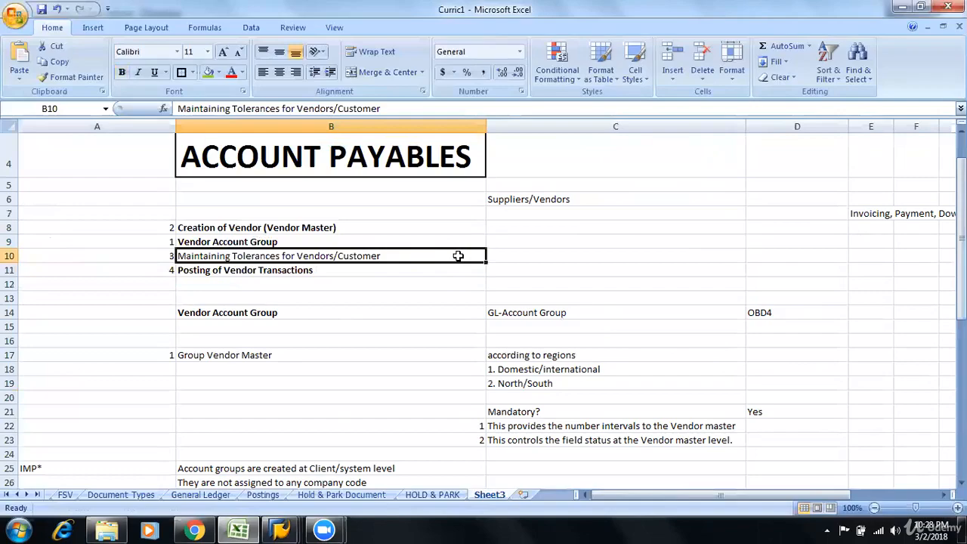
Look over the remaining Sheet3 notes down to the Vendor Report row, and return to the vendor line item list in SAP
{"action": "scroll", "coordinate": [456, 257], "scroll_direction": "down", "scroll_amount": 13}
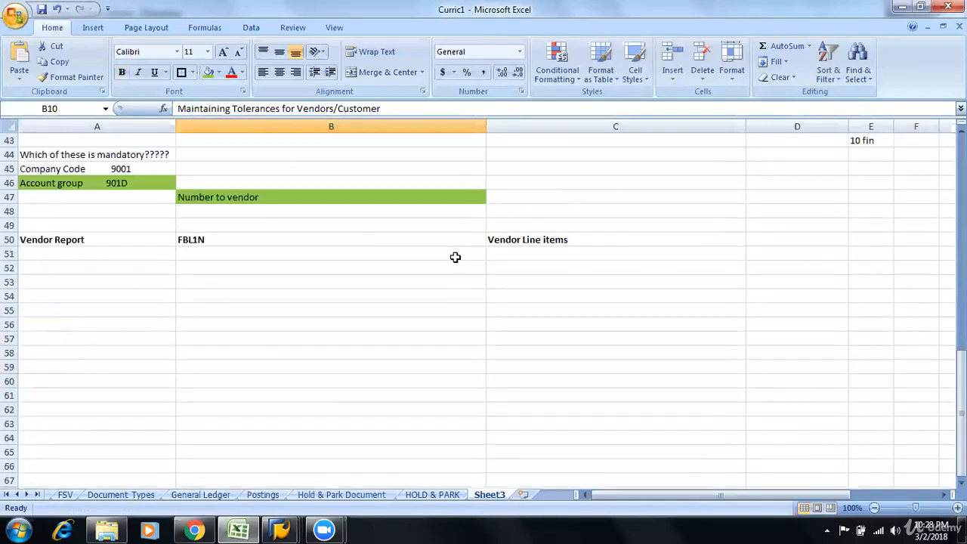
{"action": "scroll", "coordinate": [455, 257], "scroll_direction": "up", "scroll_amount": 14}
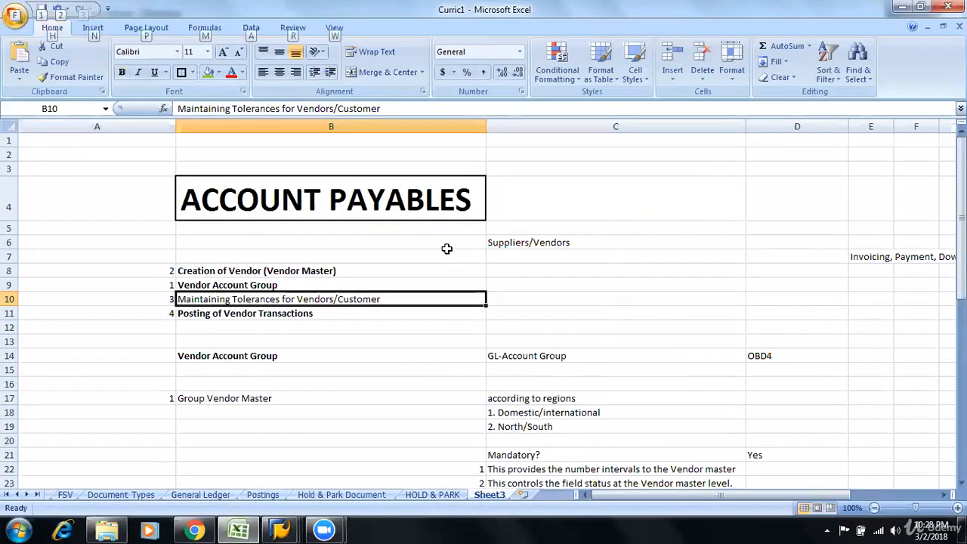
{"action": "key", "text": "alt+Tab"}
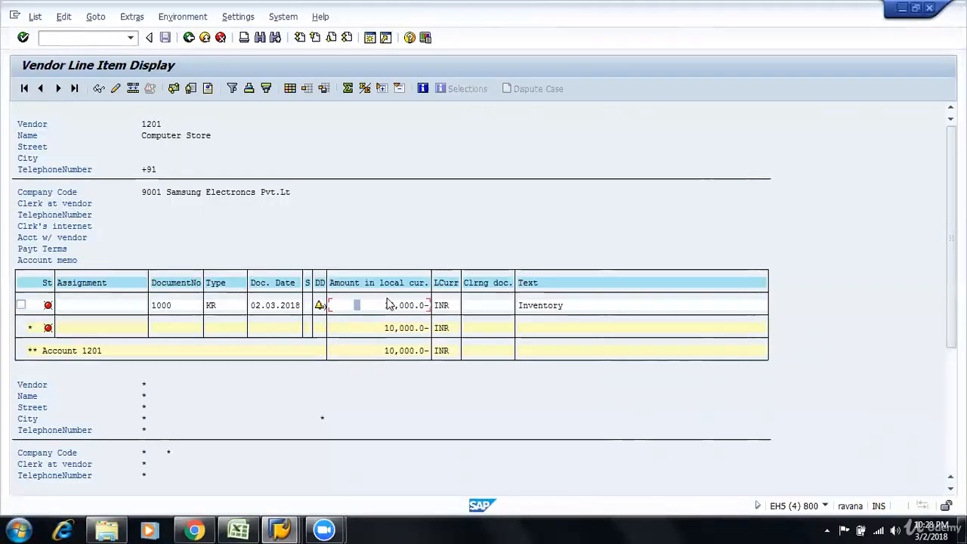